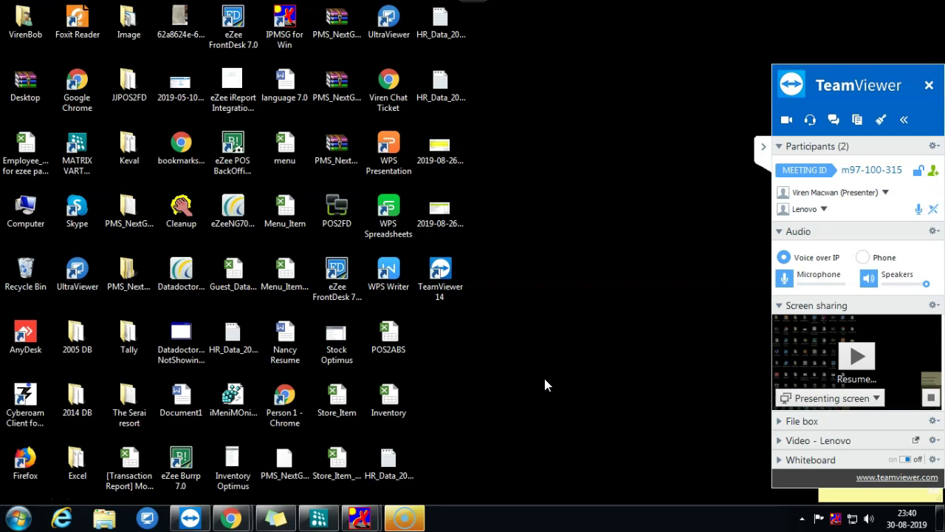
- Refresh the Windows desktop from its right-click menu
click(615, 404)
click(382, 394)
click(633, 342)
right_click(573, 276)
click(607, 310)
click(610, 313)
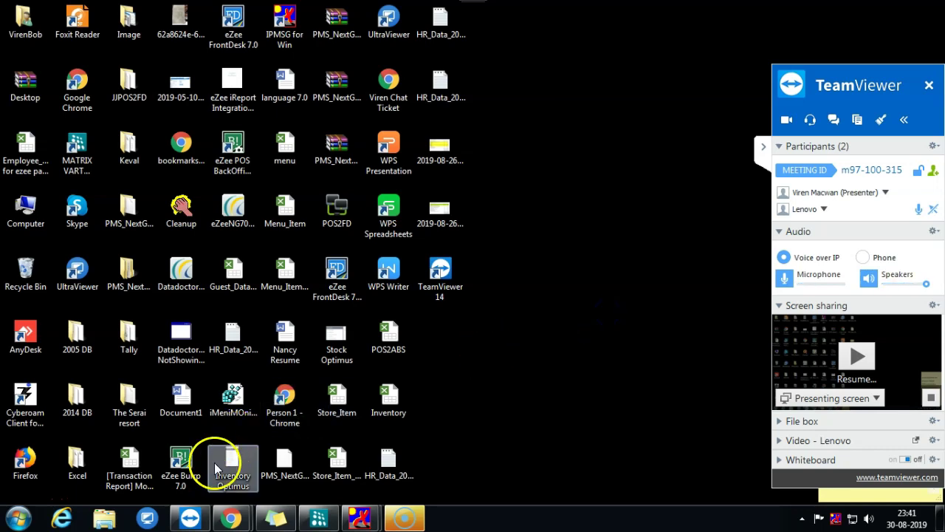
- Launch eZee Burrp 7.0 into the Sample Practice Data Environment and dismiss the demo notice
click(182, 477)
double_click(182, 479)
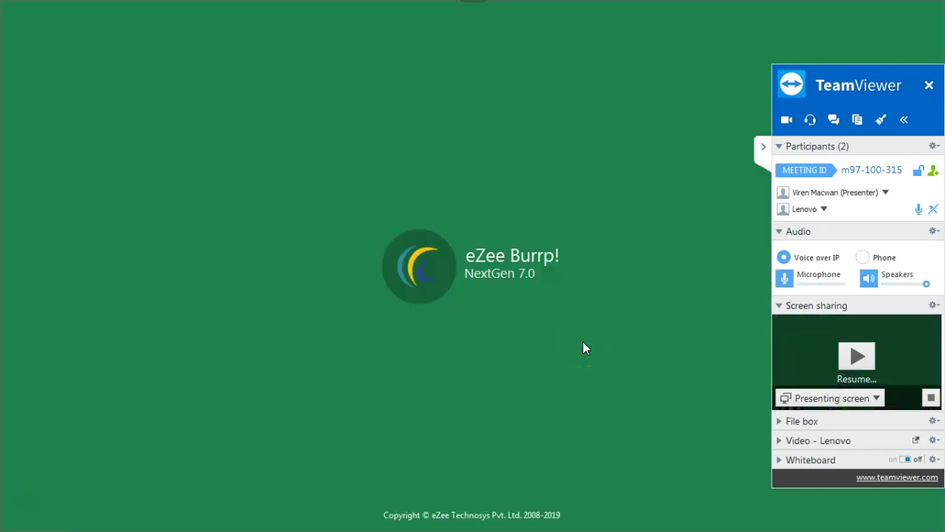
click(849, 354)
click(763, 146)
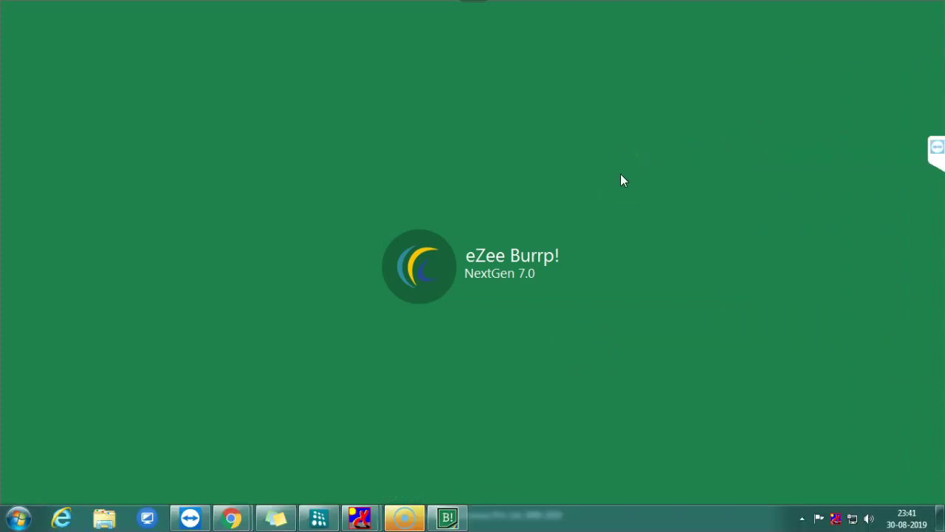
click(935, 111)
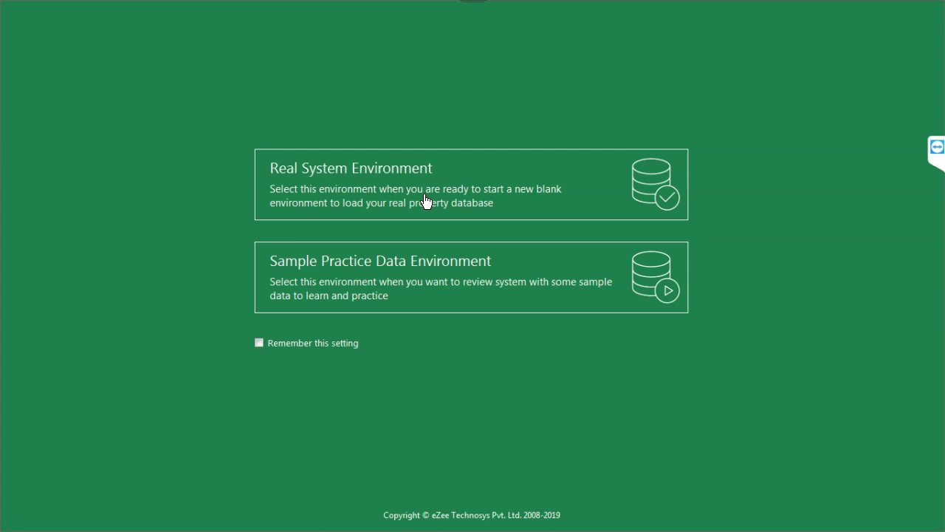
click(391, 294)
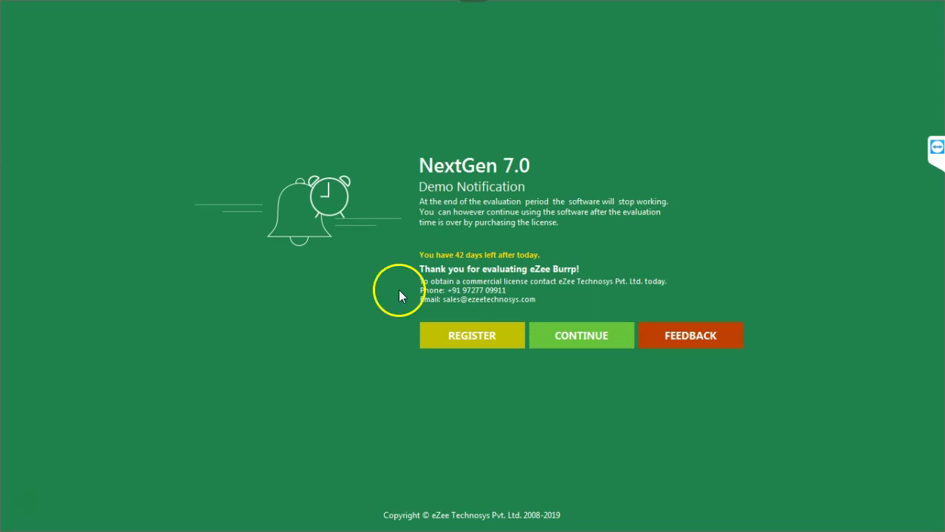
click(553, 338)
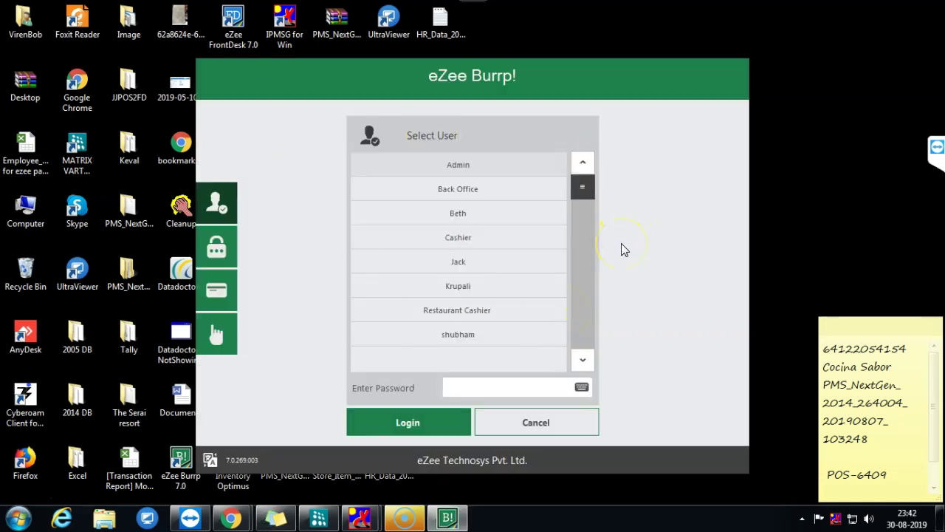
- Try the User Code, Swipe Card and Finger Print login tabs, then return to Select User
click(226, 252)
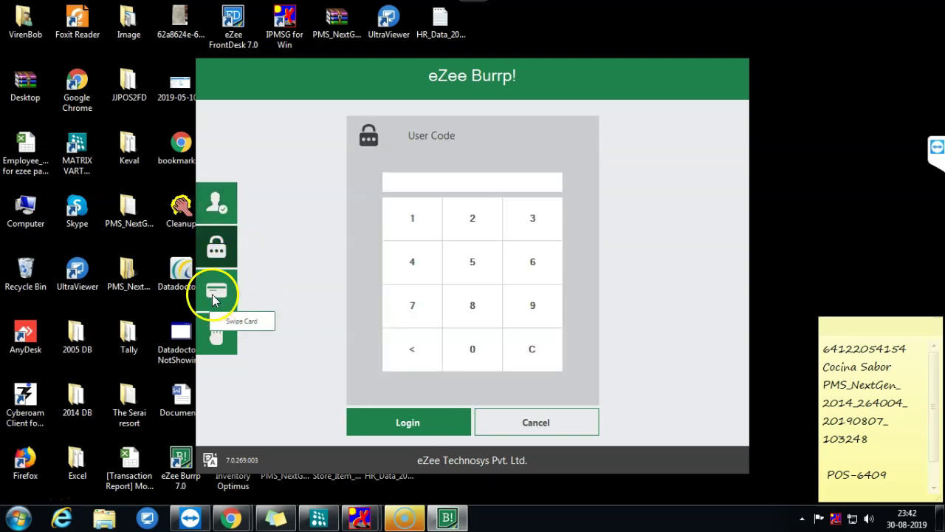
click(212, 294)
click(218, 327)
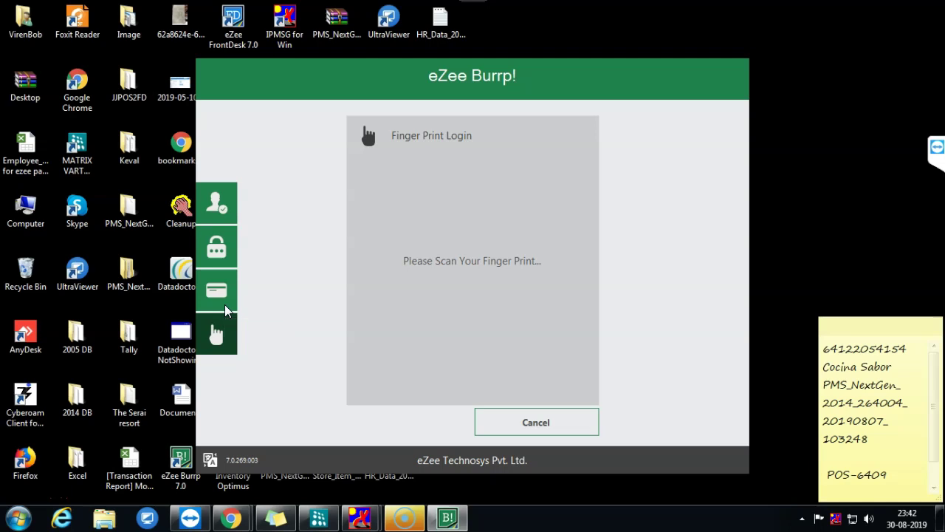
click(217, 203)
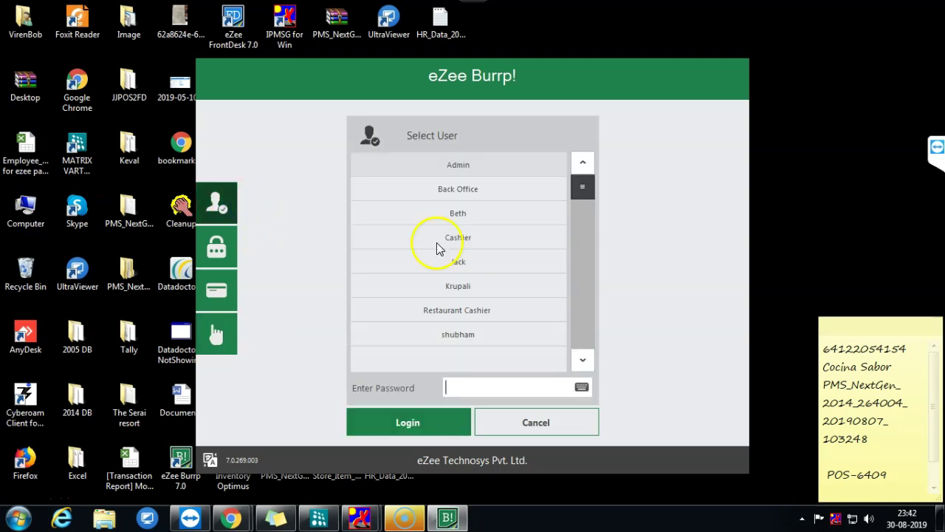
- Log in, accept the shift information and confirm the outlet
click(429, 422)
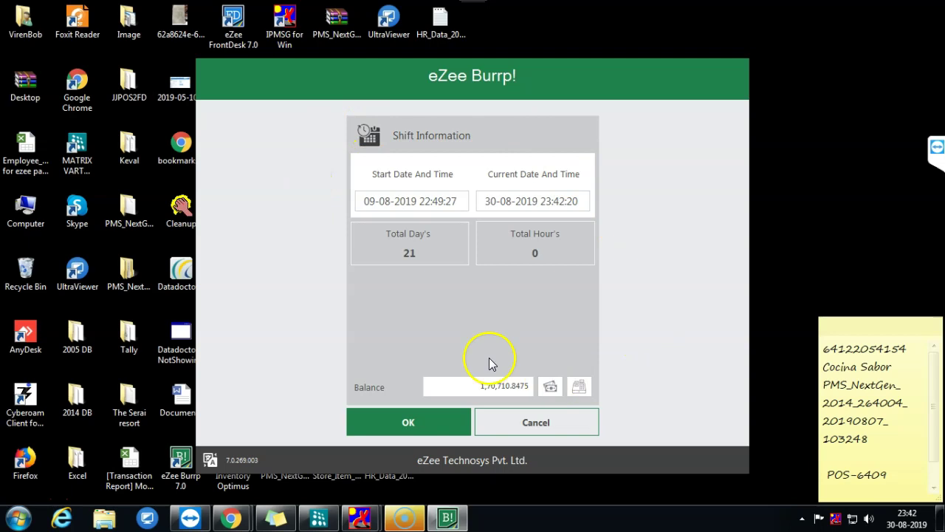
click(447, 201)
click(541, 201)
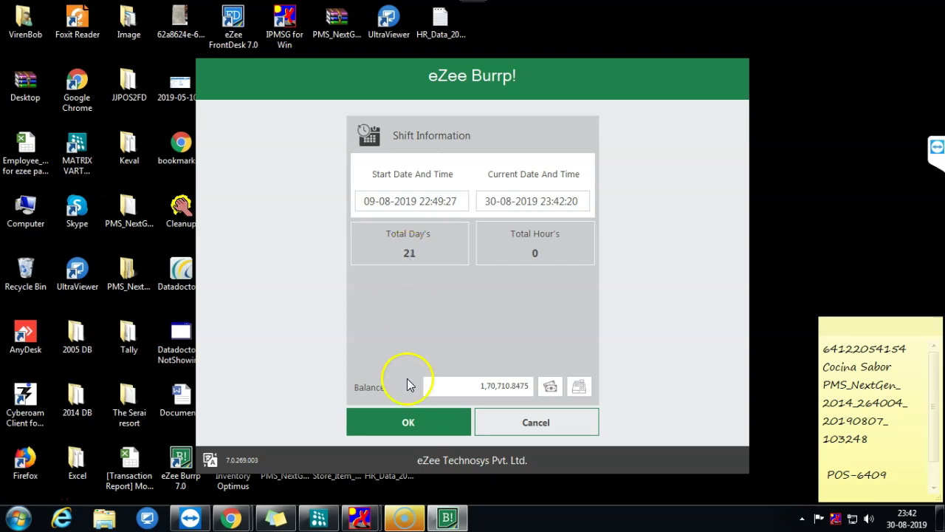
click(418, 430)
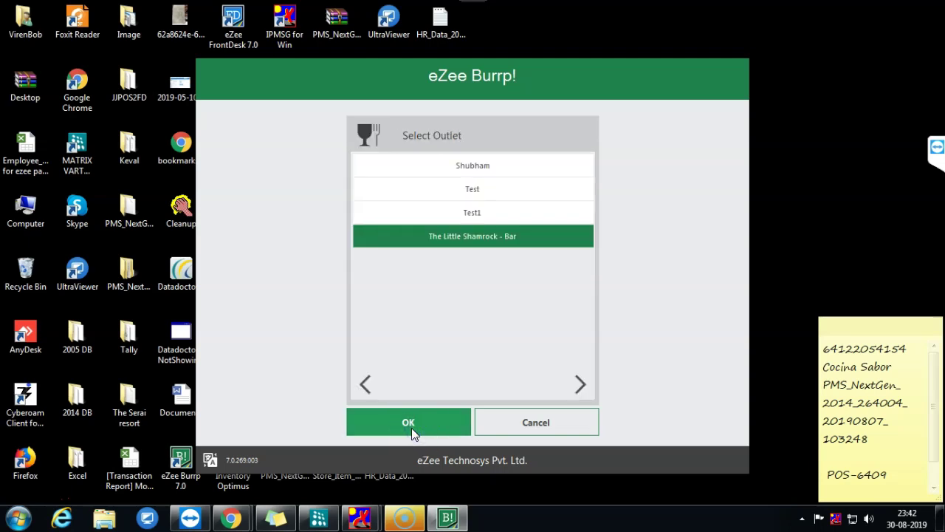
click(419, 424)
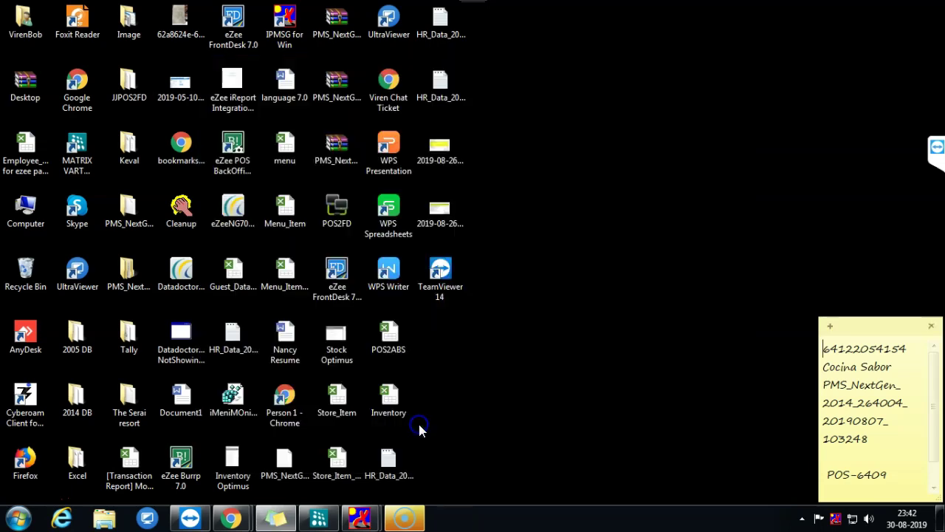
- Browse the Client Server, Miscellaneous and User Settings pages in Settings
click(626, 283)
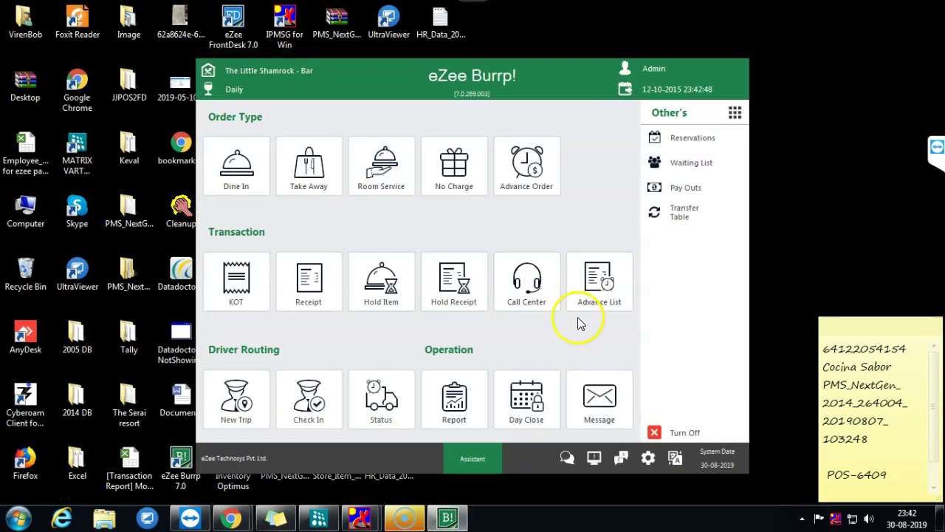
click(648, 458)
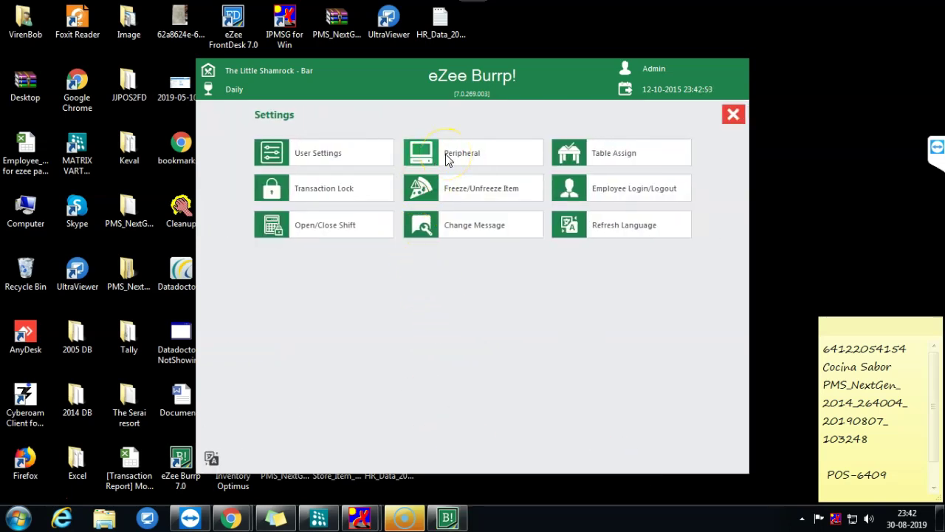
click(464, 152)
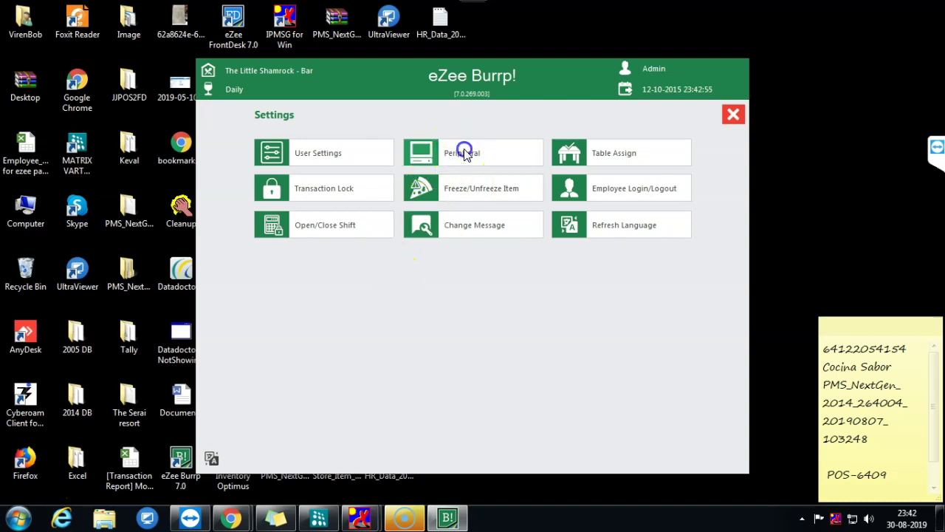
click(317, 124)
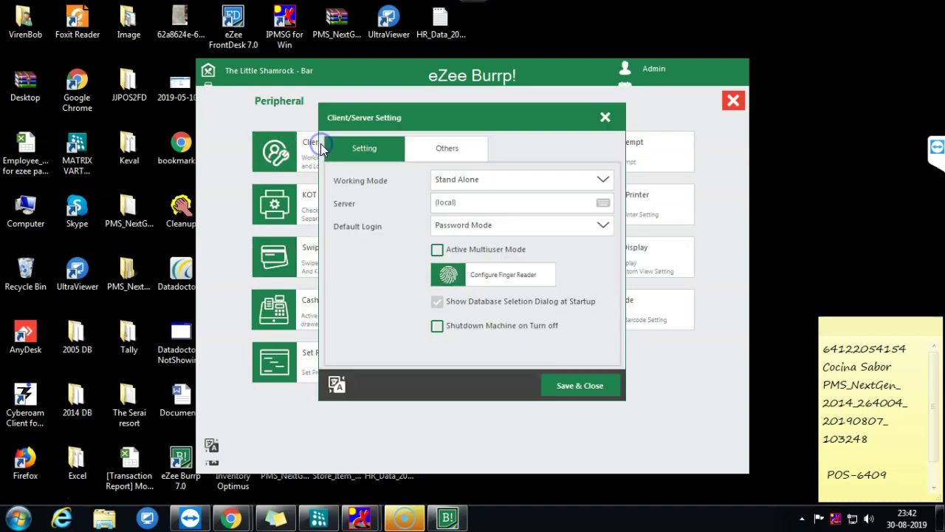
click(605, 118)
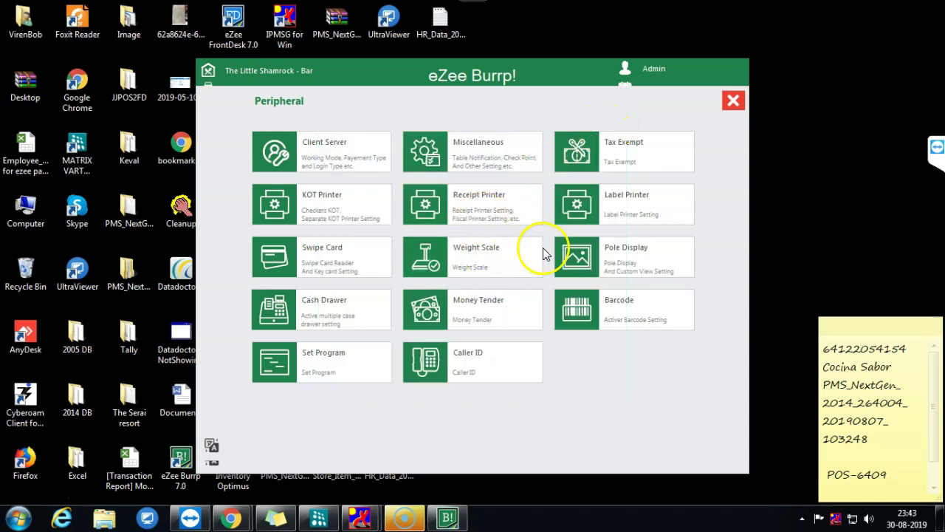
click(498, 146)
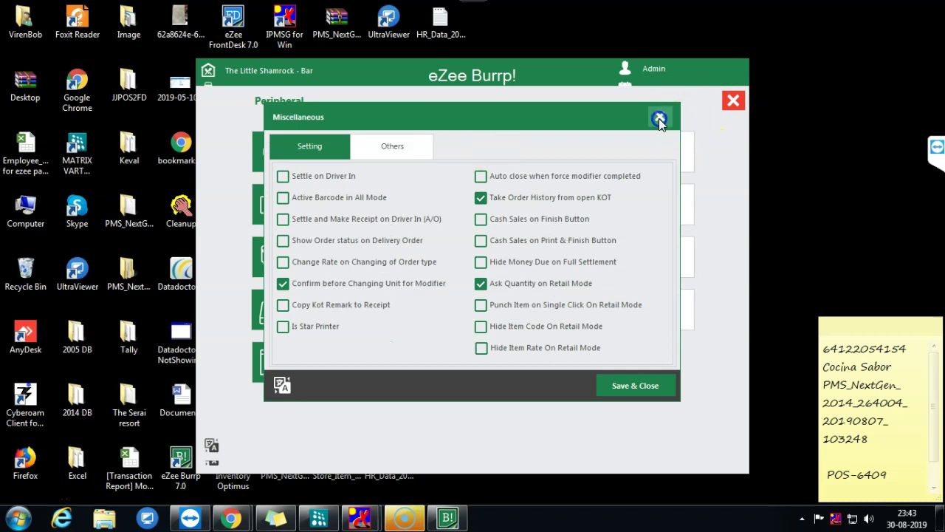
click(660, 117)
click(734, 103)
click(298, 153)
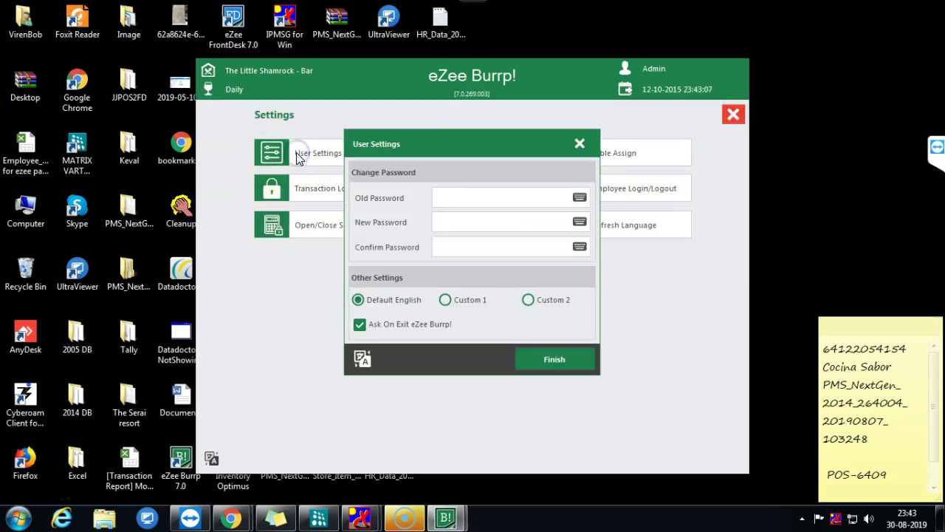
click(580, 144)
- Uncheck Resolution on the Client Server Others tab and save
click(458, 161)
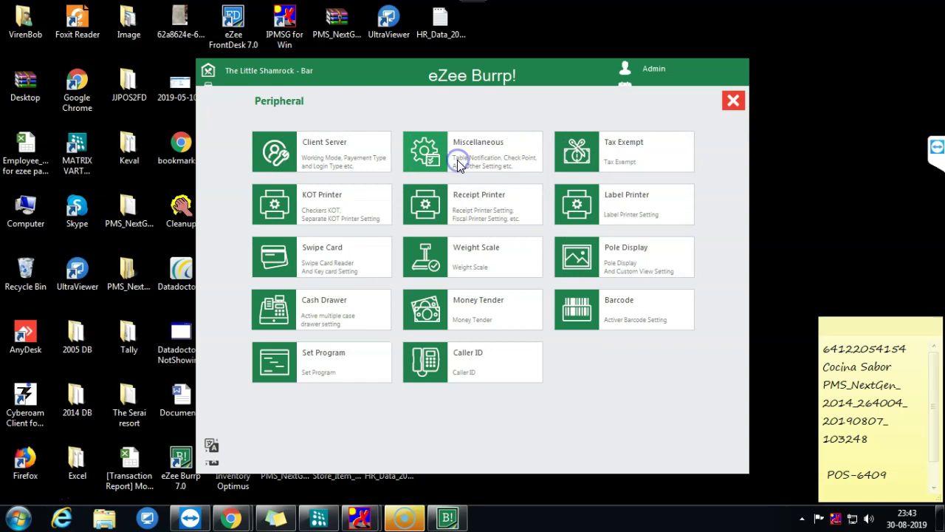
click(330, 171)
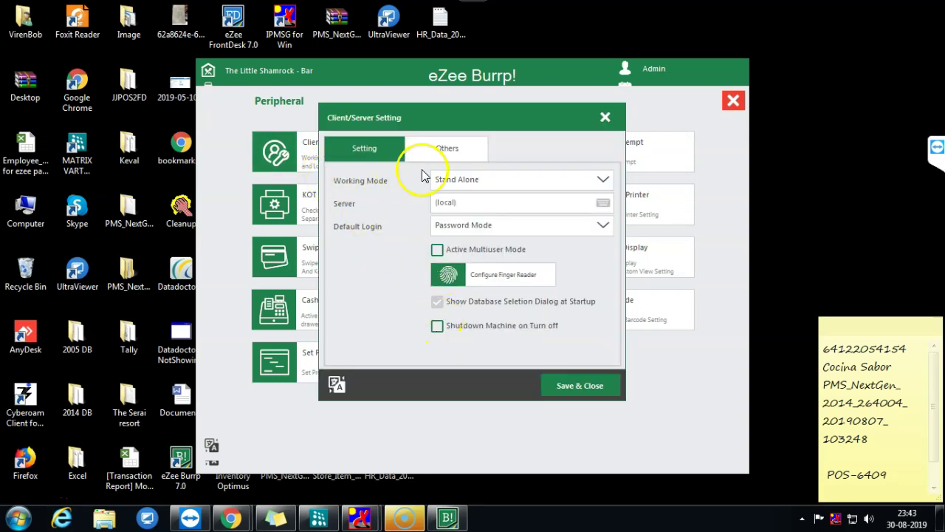
click(441, 153)
click(438, 288)
click(583, 389)
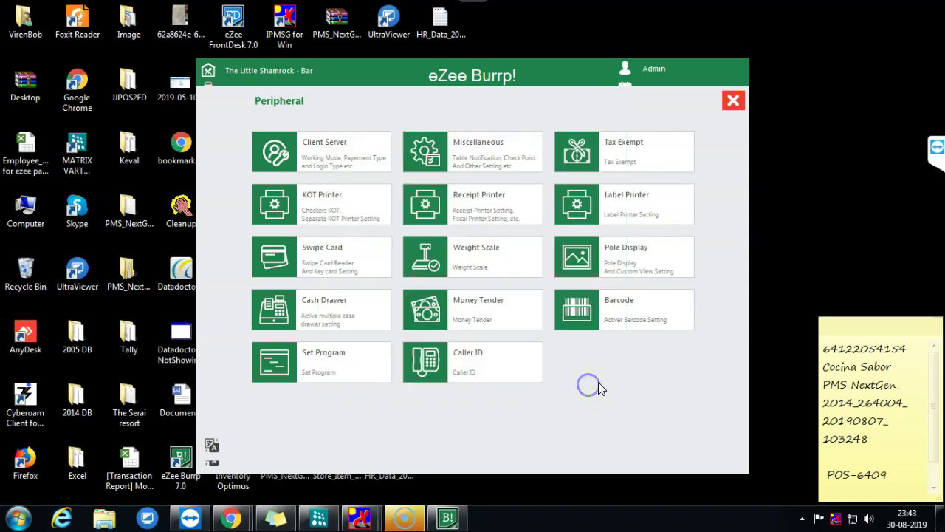
- Leave settings, turn off eZee Burrp, and relaunch it
click(733, 100)
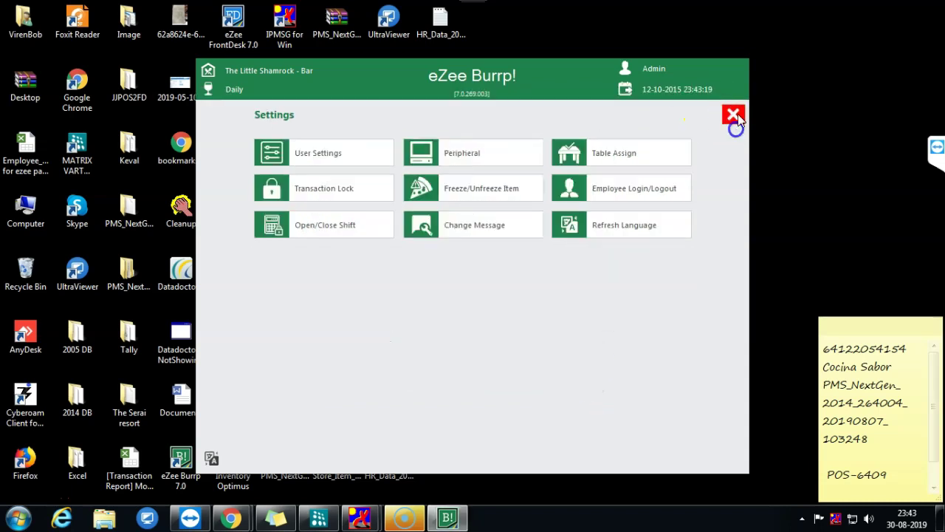
click(732, 112)
click(681, 433)
click(474, 282)
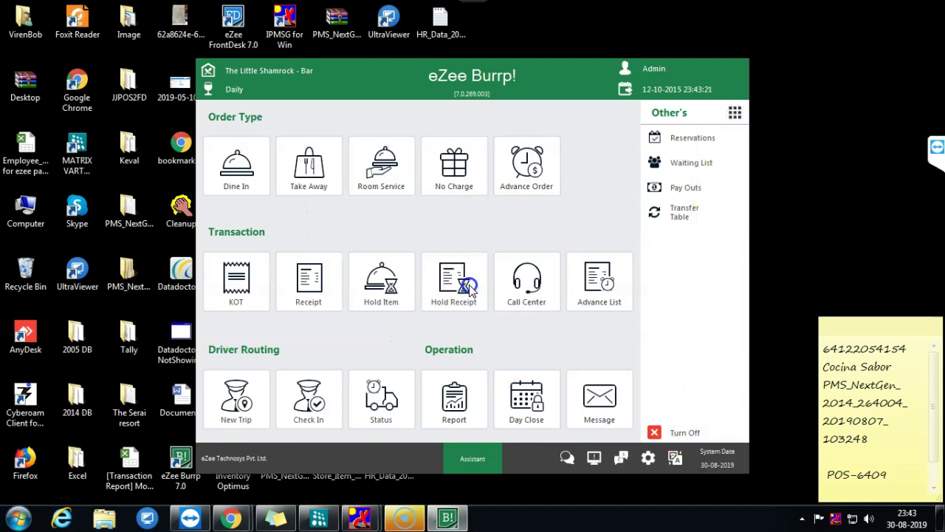
click(676, 443)
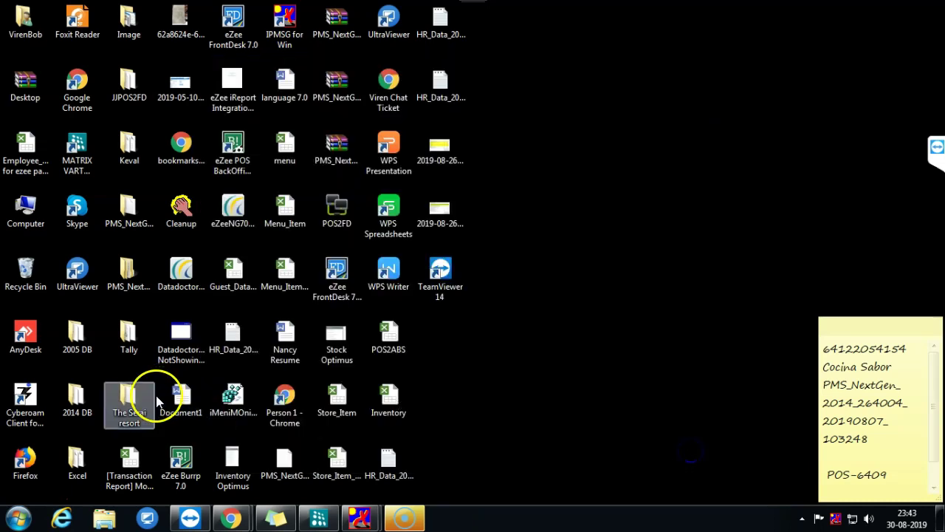
double_click(181, 466)
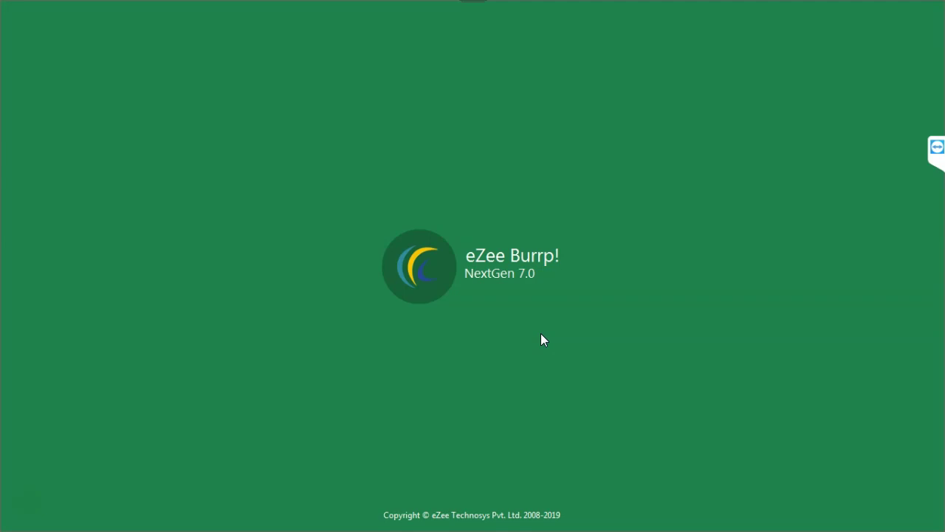
- Log in to the sample environment's The Little Shamrock - Bar outlet, dismissing the date-mismatch warning
click(503, 288)
click(560, 340)
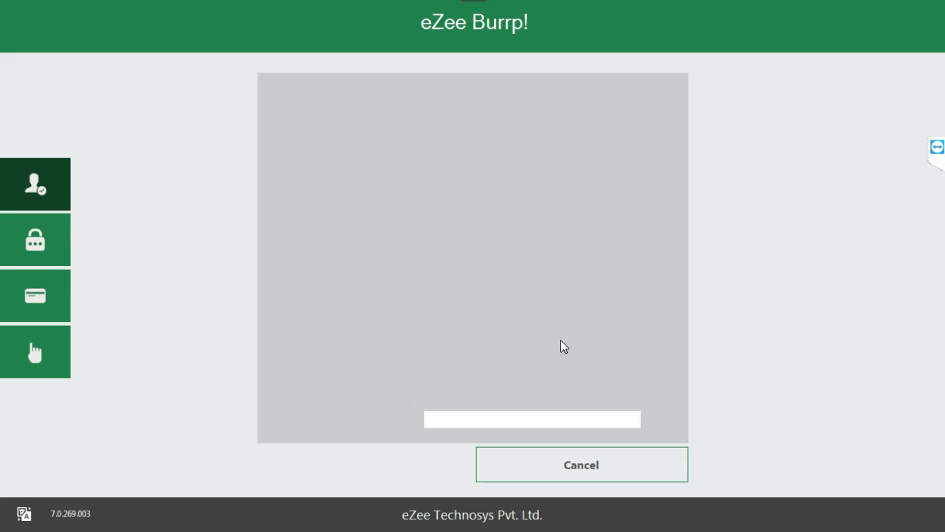
click(401, 455)
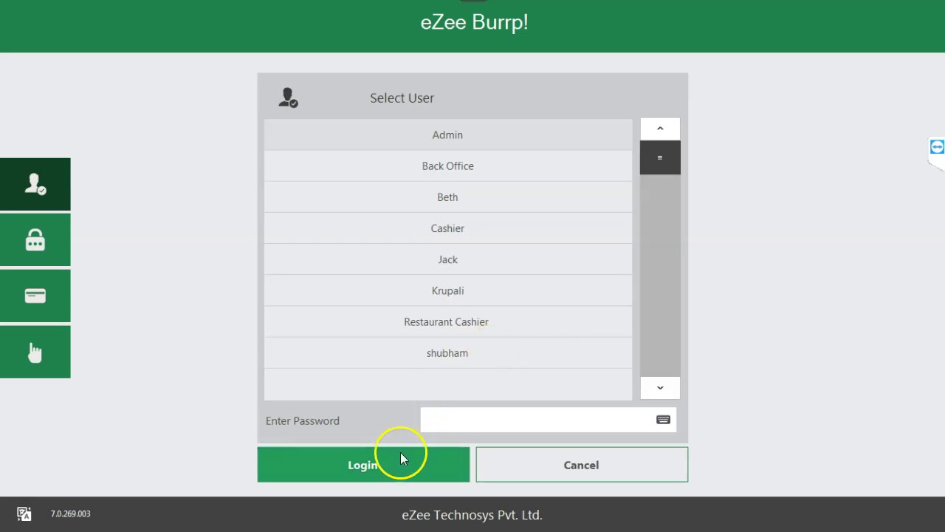
click(346, 465)
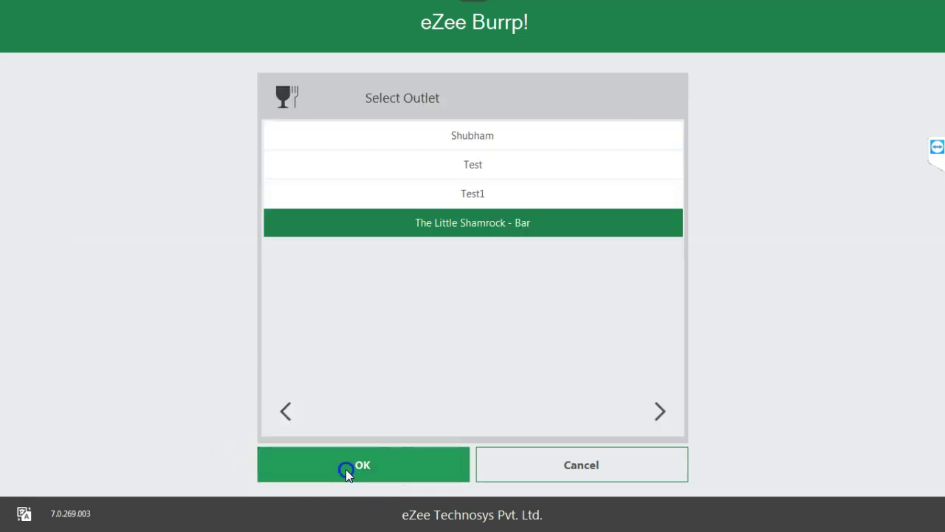
click(346, 466)
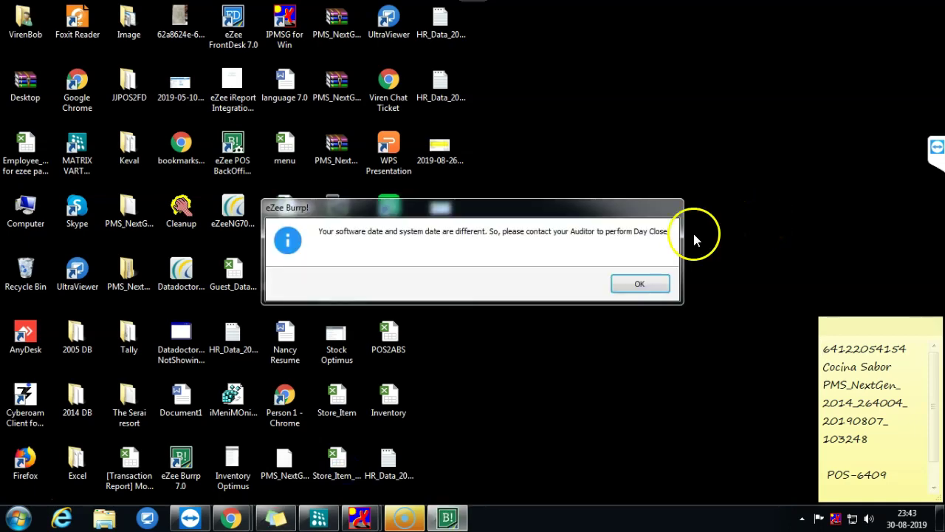
click(617, 286)
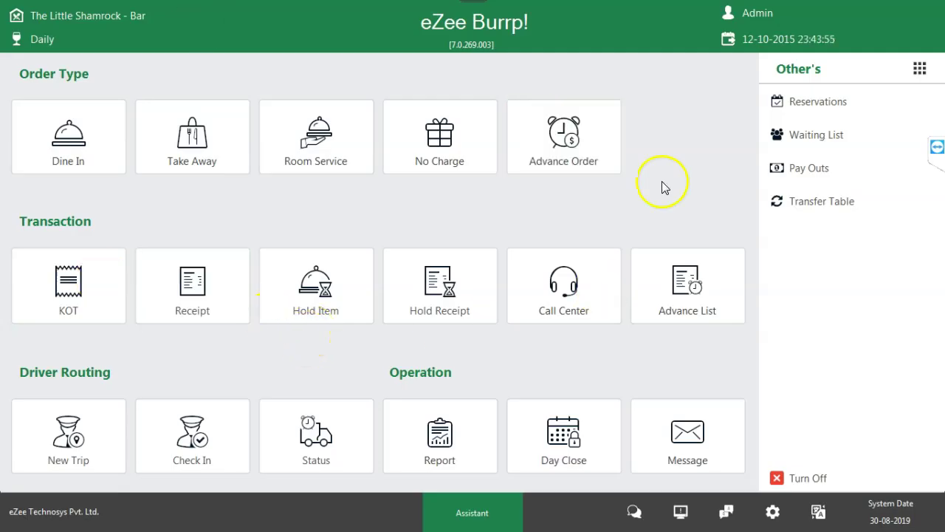
- Open the Dine In floor plan showing the Main Bar tables
click(42, 157)
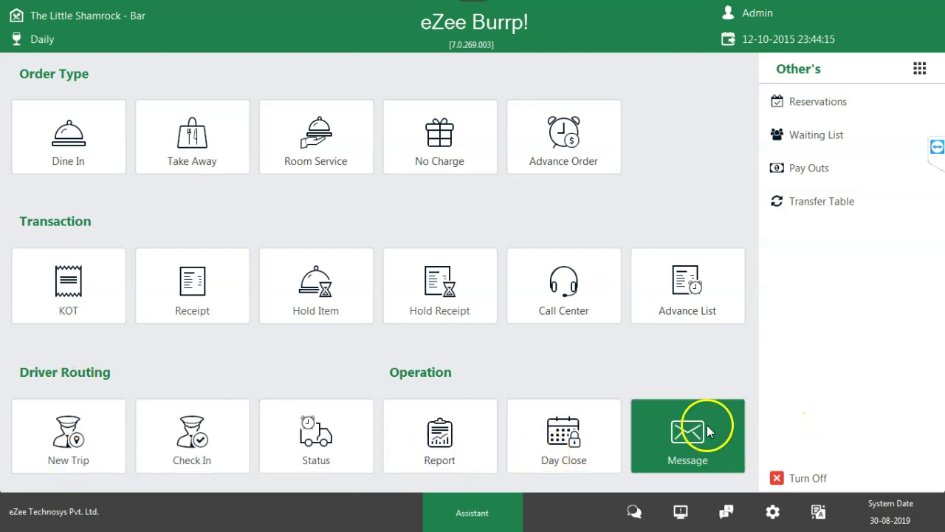
click(37, 148)
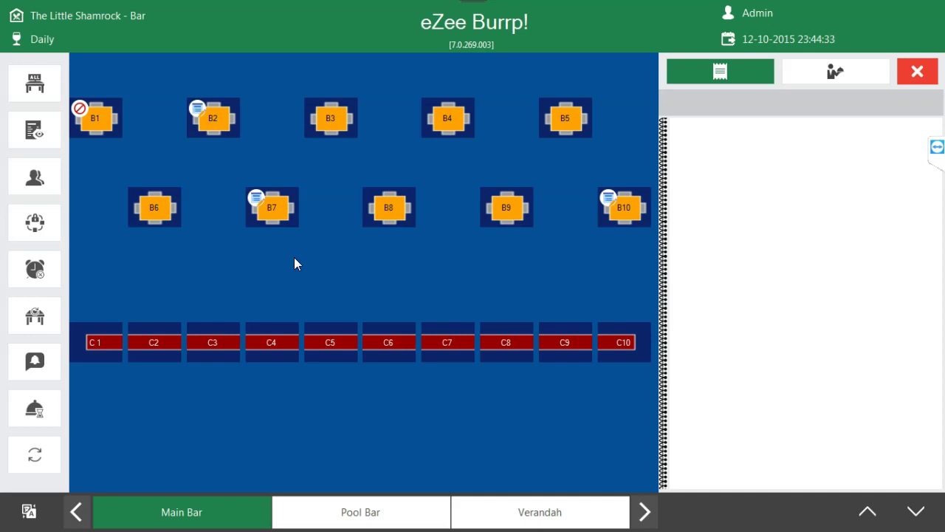
- View the Pool Bar and Verandah areas, then start an order for Main Bar table B3
click(325, 516)
click(548, 521)
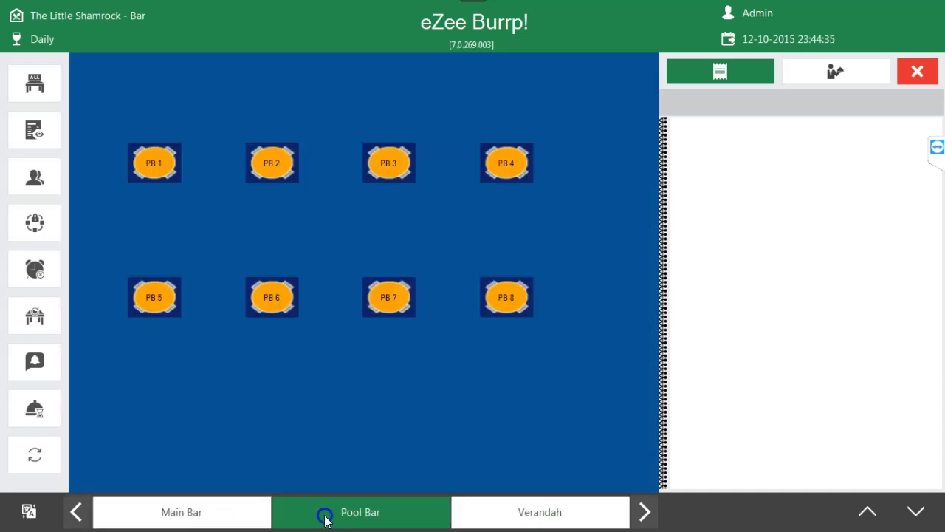
click(175, 521)
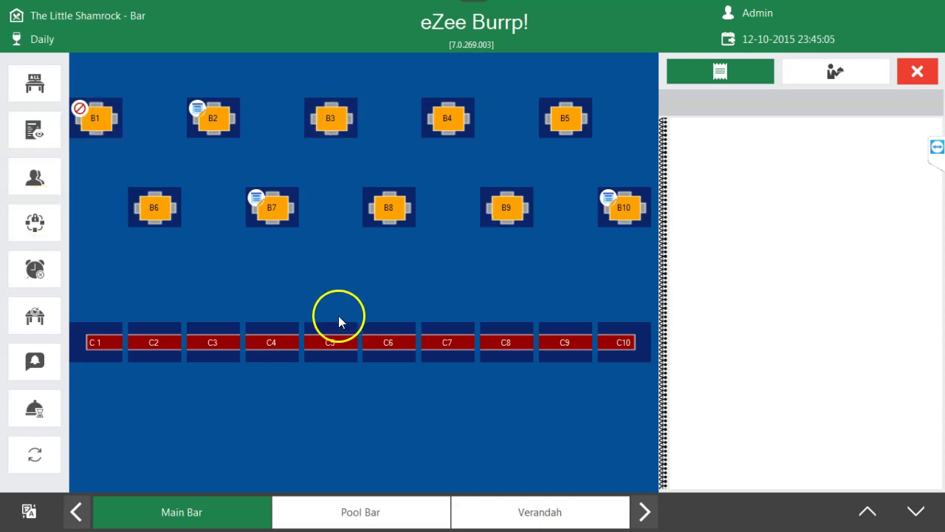
click(323, 122)
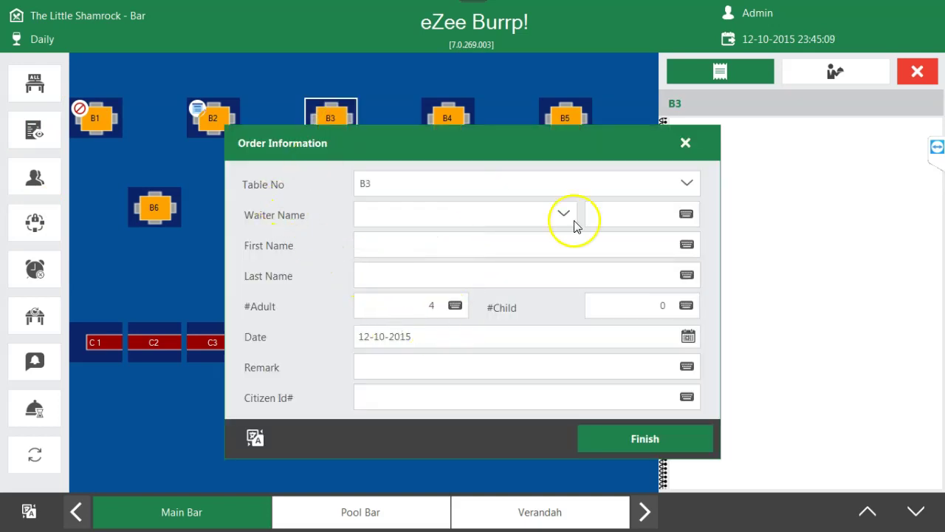
- Assign a waiter to the B3 order and enter the guest's first and last name
click(430, 182)
click(287, 184)
click(561, 215)
click(503, 236)
click(530, 246)
text(Test)
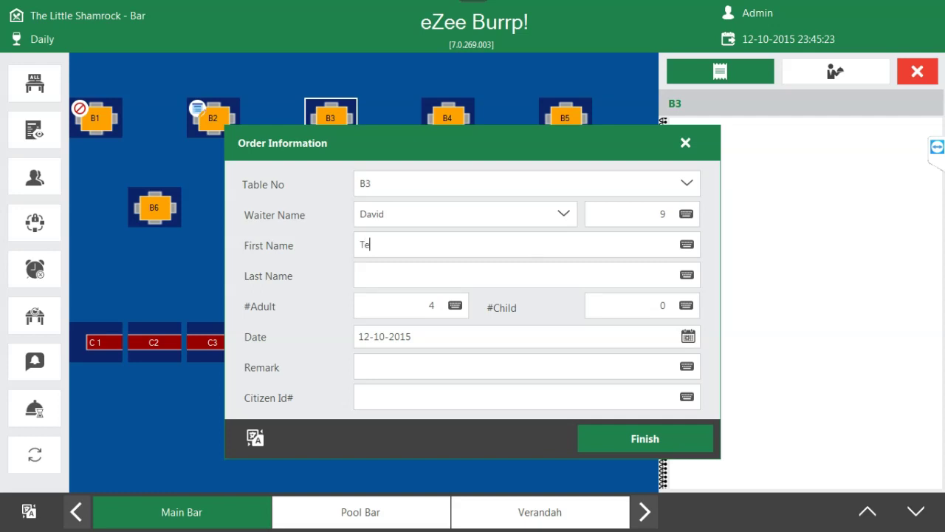
click(487, 270)
text(test2)
- Set 2 adults and 1 child, then save the B3 order information
click(417, 303)
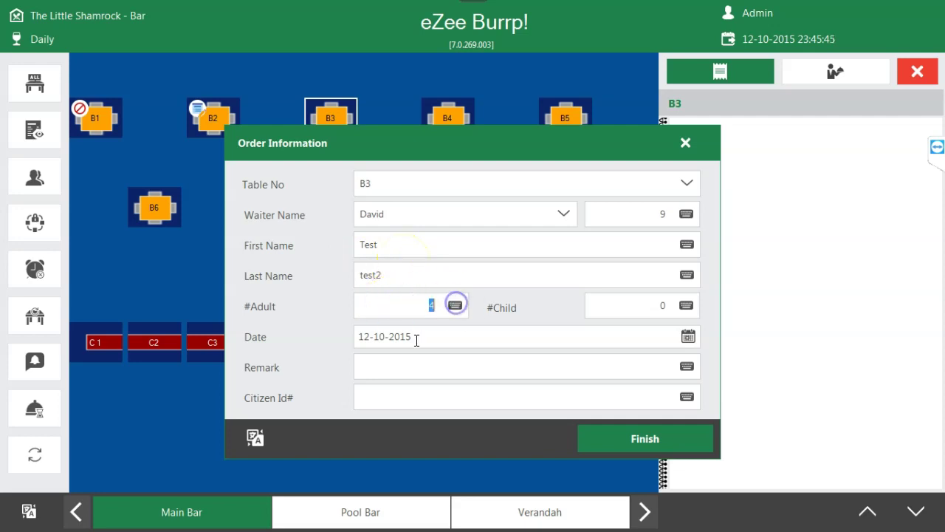
key(Delete)
text(2)
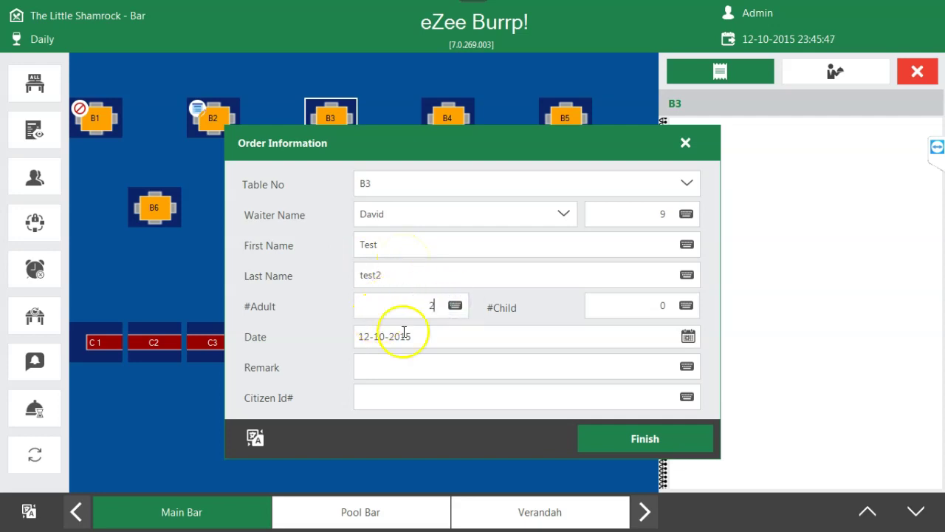
click(611, 311)
key(BackSpace)
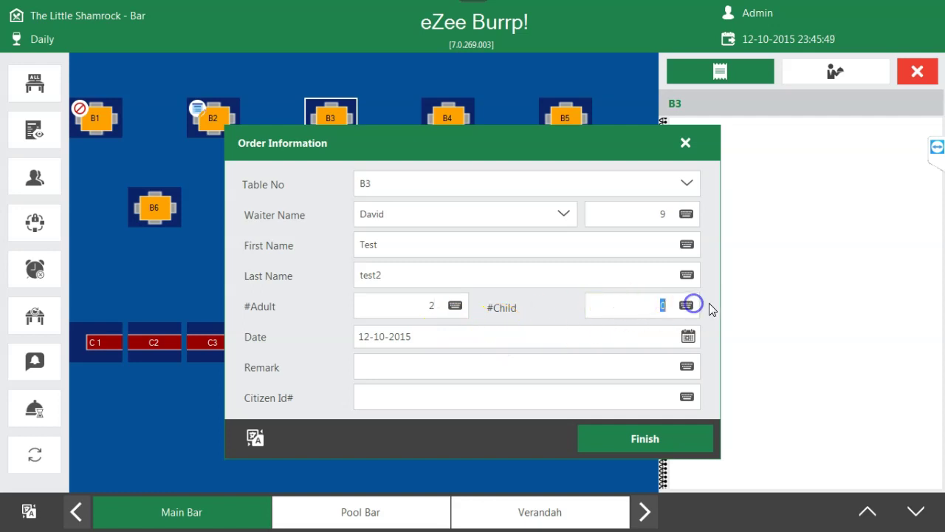
text(1)
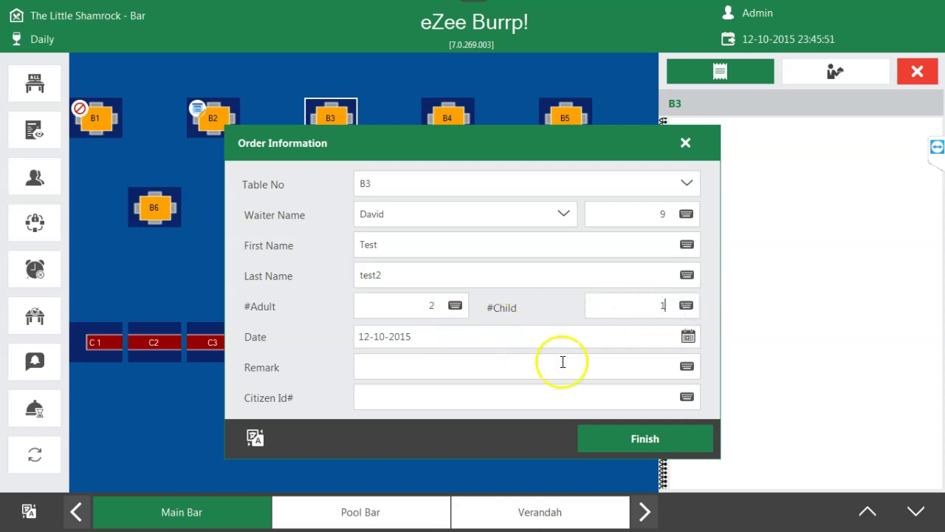
click(302, 338)
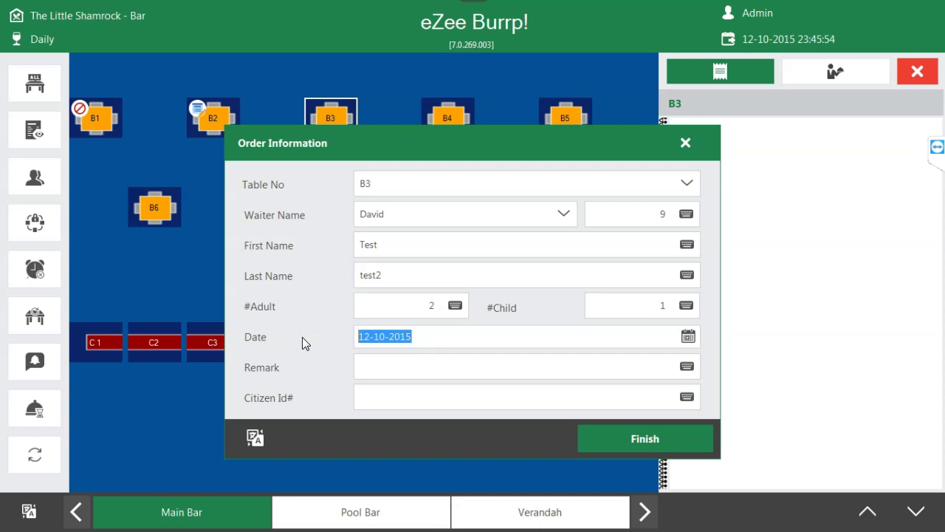
click(483, 365)
click(391, 402)
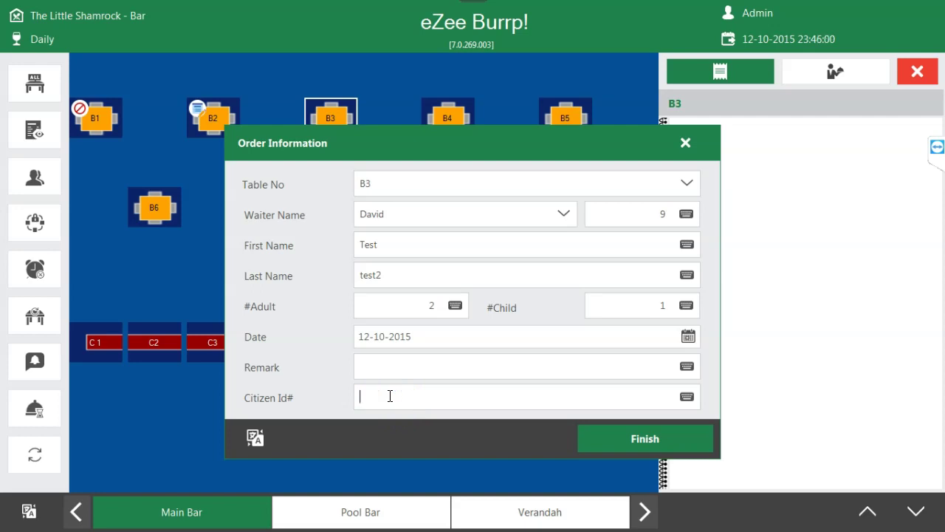
click(608, 438)
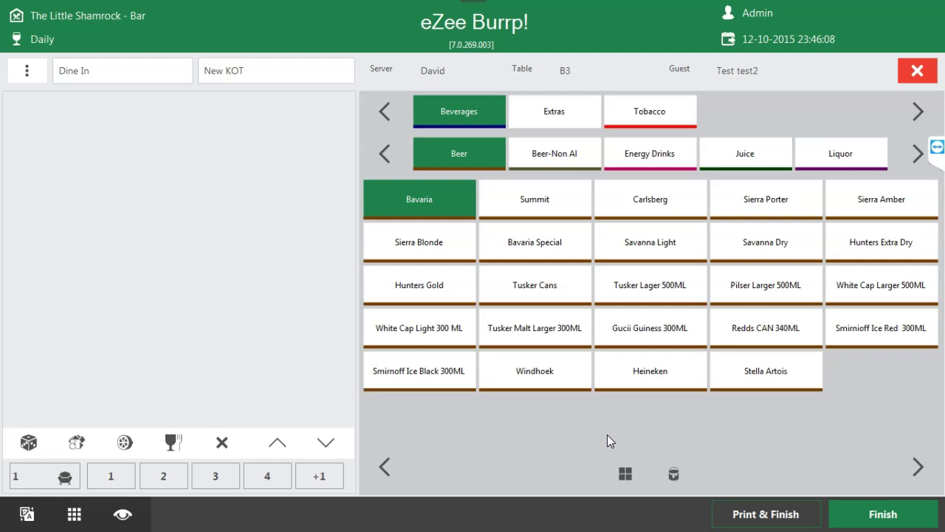
- Finish Order Information to open B3's new KOT on the Beer menu
click(593, 425)
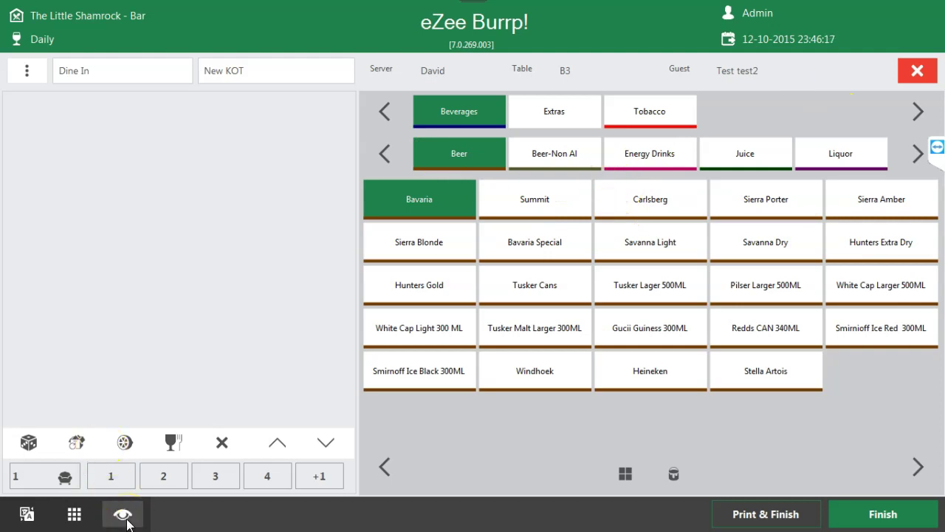
- Switch the item list to Retail View and choose seat 2
click(124, 516)
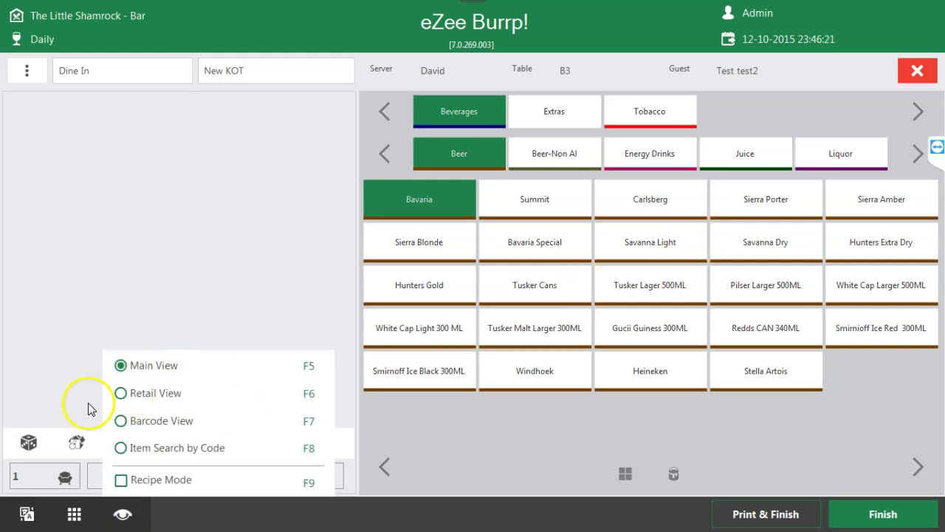
click(123, 393)
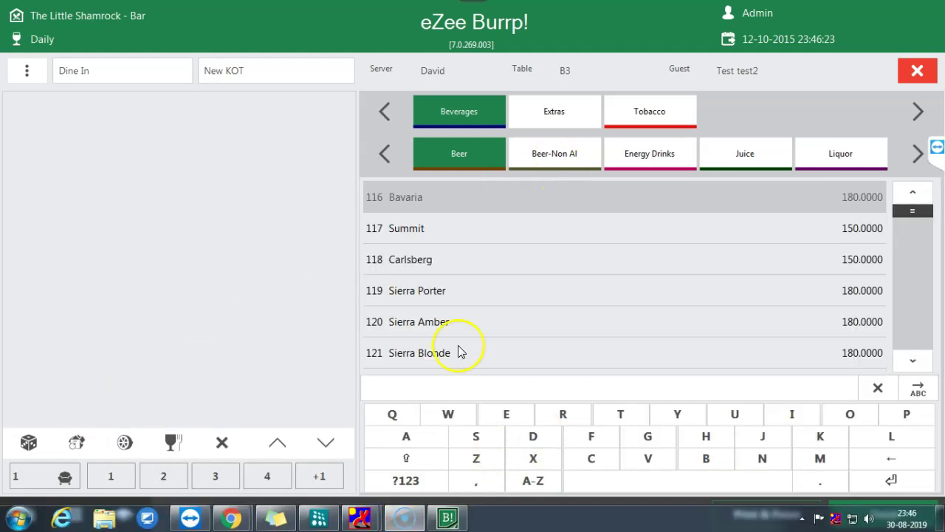
click(161, 473)
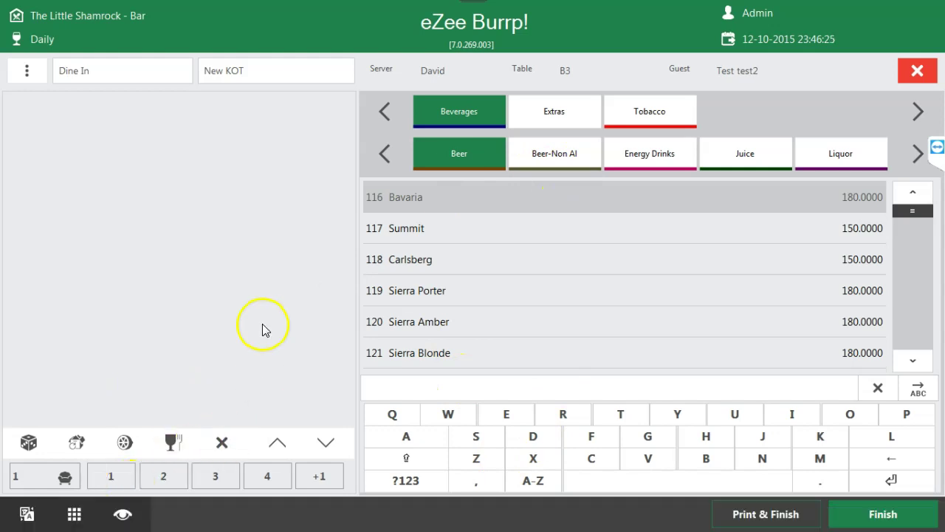
click(454, 380)
click(475, 386)
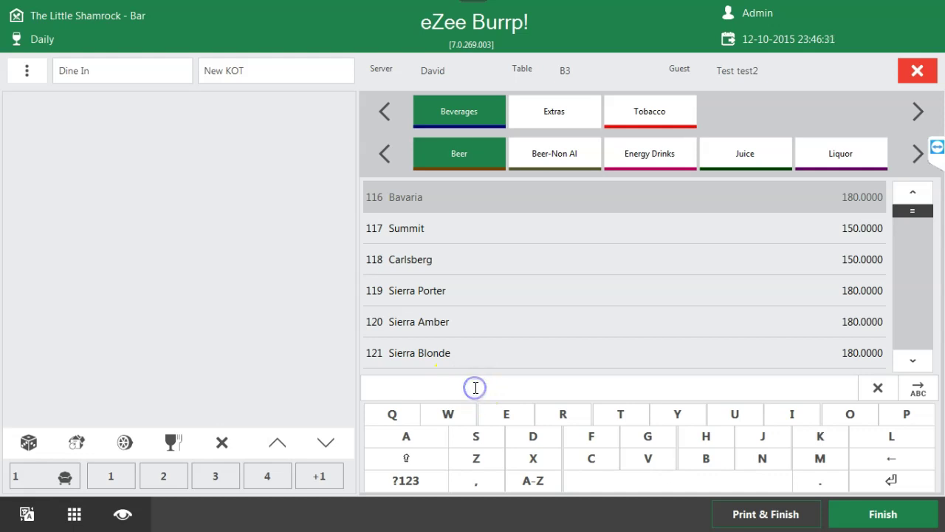
- Search the items for 'cake', trimming it to 'cak'
click(918, 388)
click(814, 389)
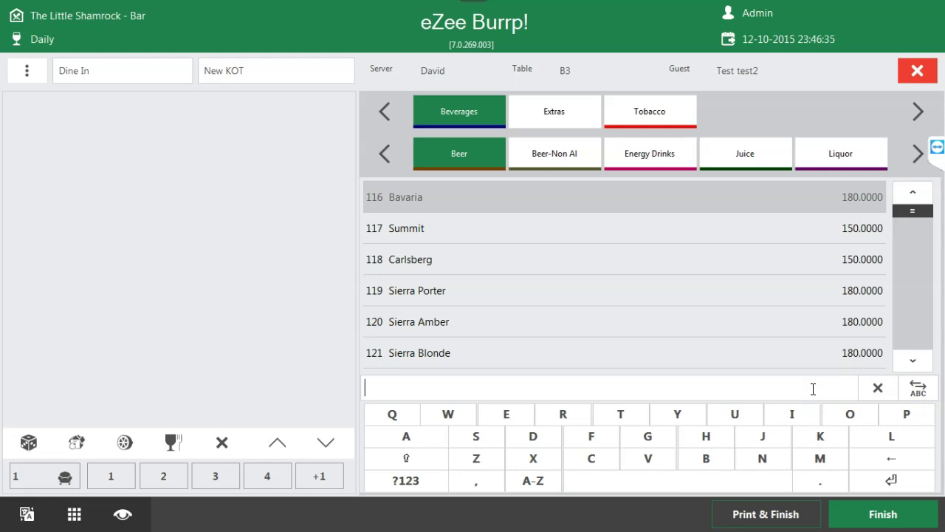
text(cake)
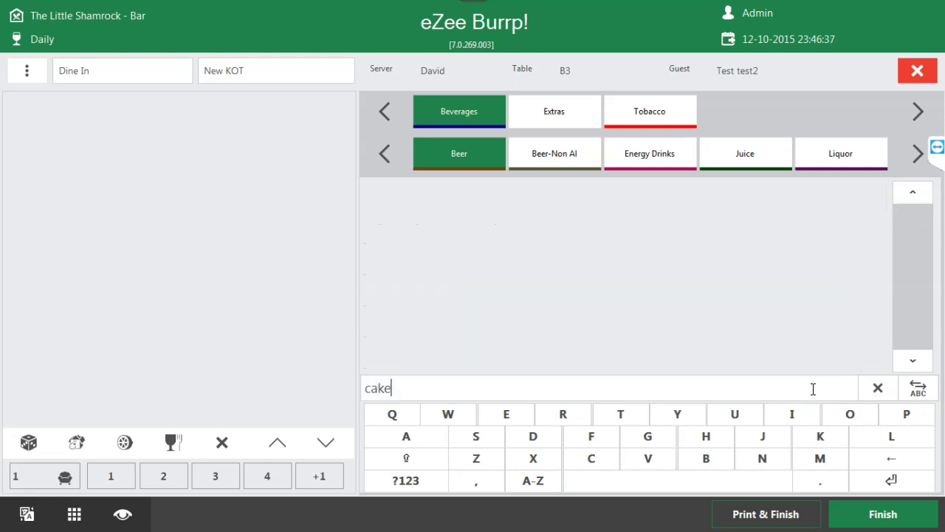
key(BackSpace)
- Browse Beer-Non Al, Extras, Tobacco, Energy Drinks, Juice and Liquor, then close B3 without items
click(567, 157)
click(560, 111)
click(641, 111)
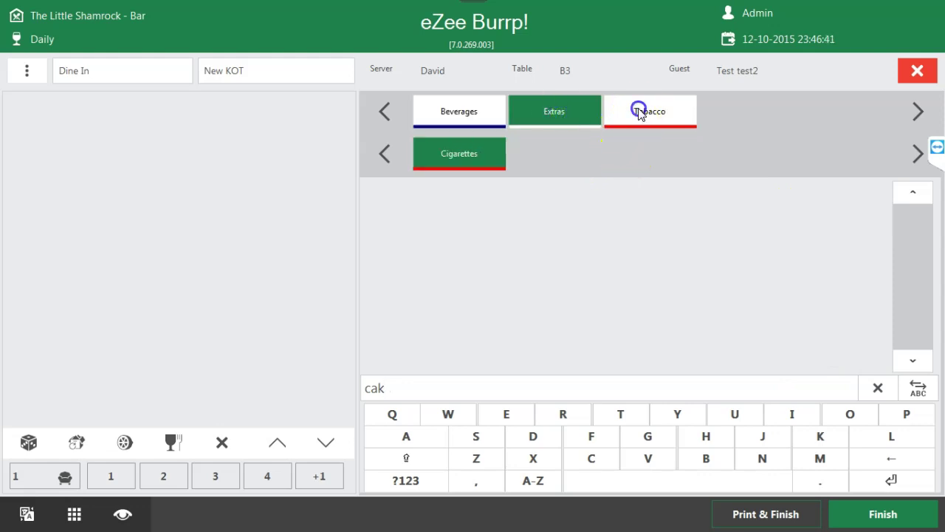
click(448, 110)
click(653, 153)
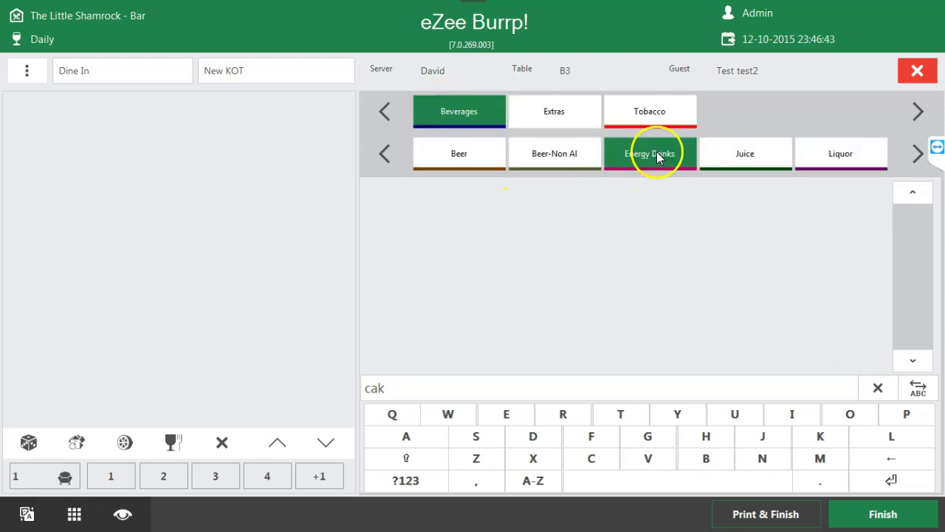
click(743, 155)
click(829, 153)
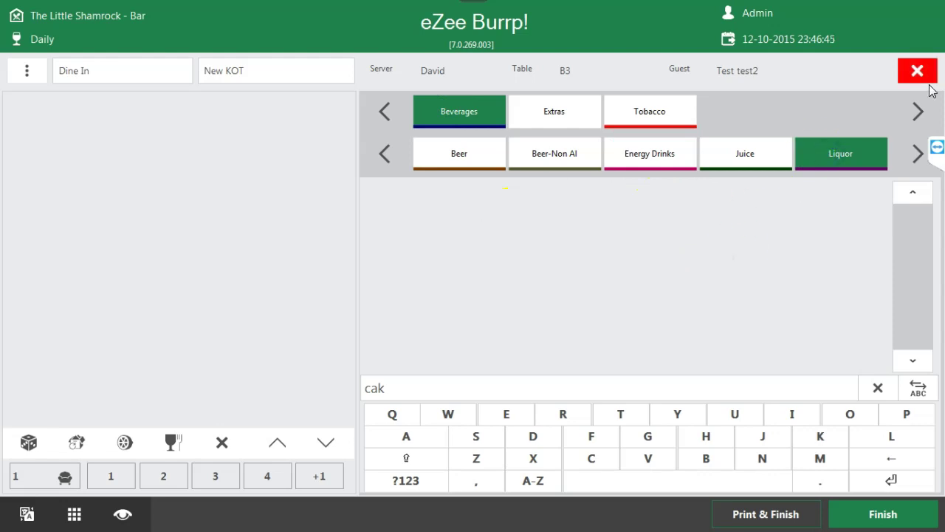
click(920, 74)
- Reopen an order for table B3 and switch the items to Main View
click(219, 128)
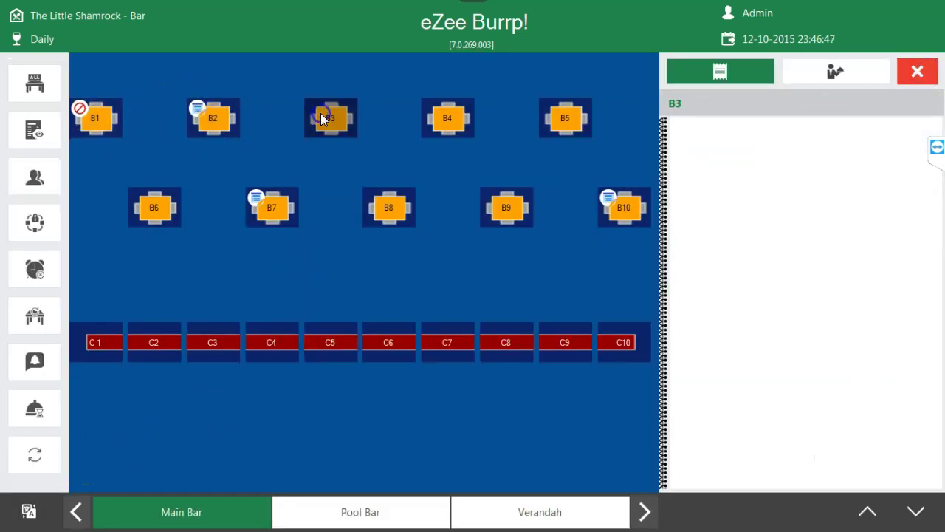
click(632, 445)
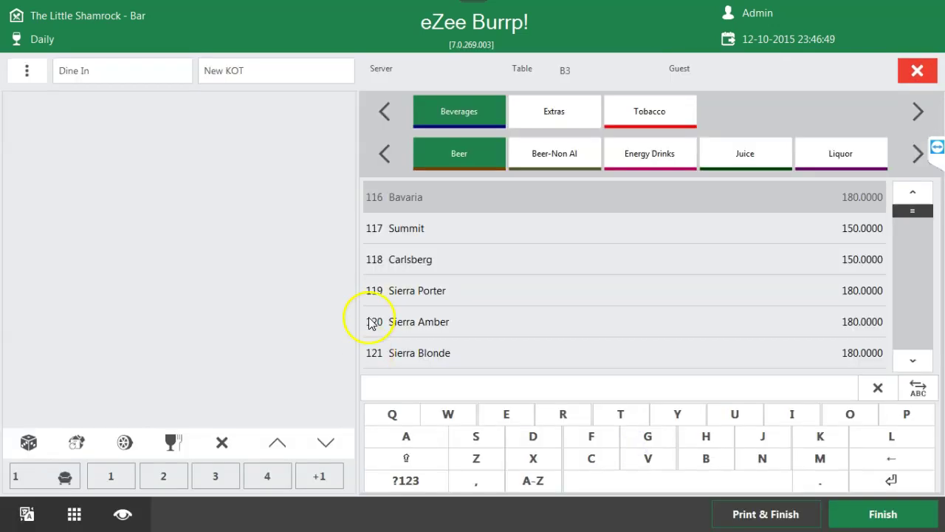
click(123, 512)
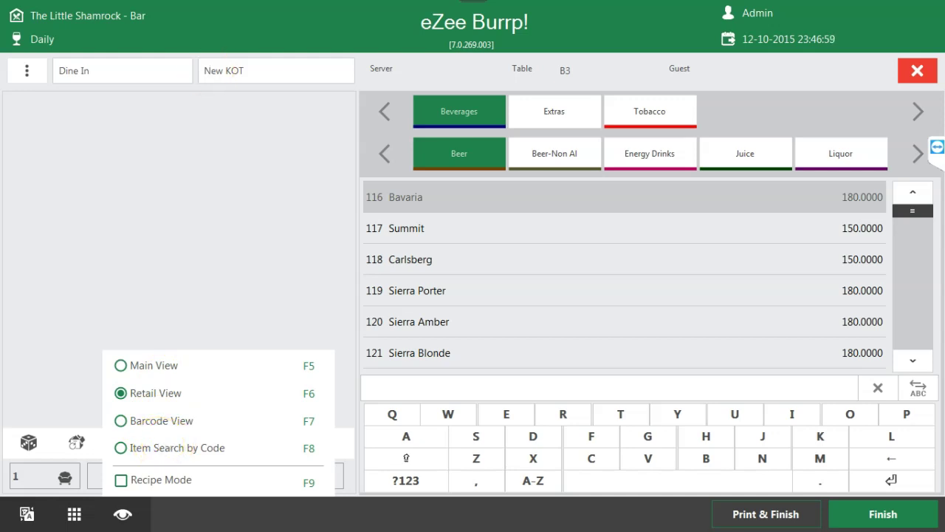
click(132, 365)
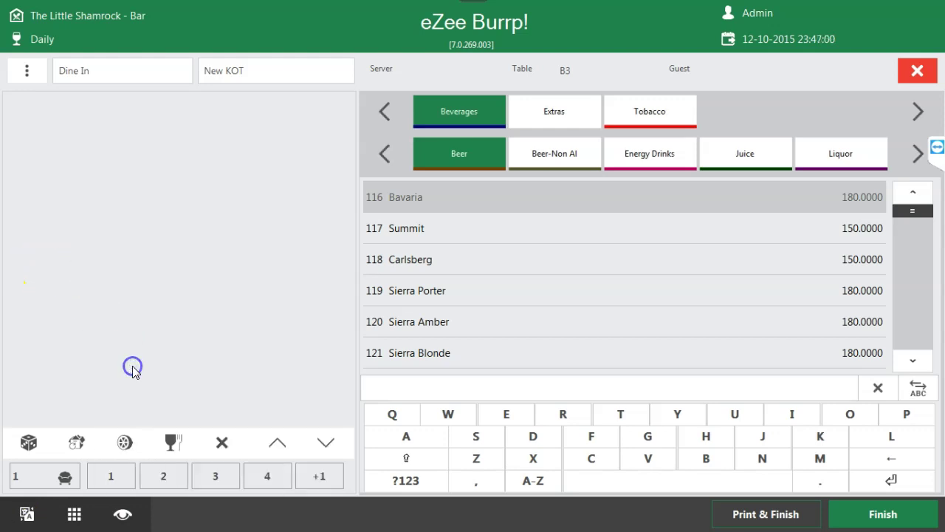
- Add Bavaria Special, Savanna Light and Pilser Larger 500ML, then finish the order
click(550, 245)
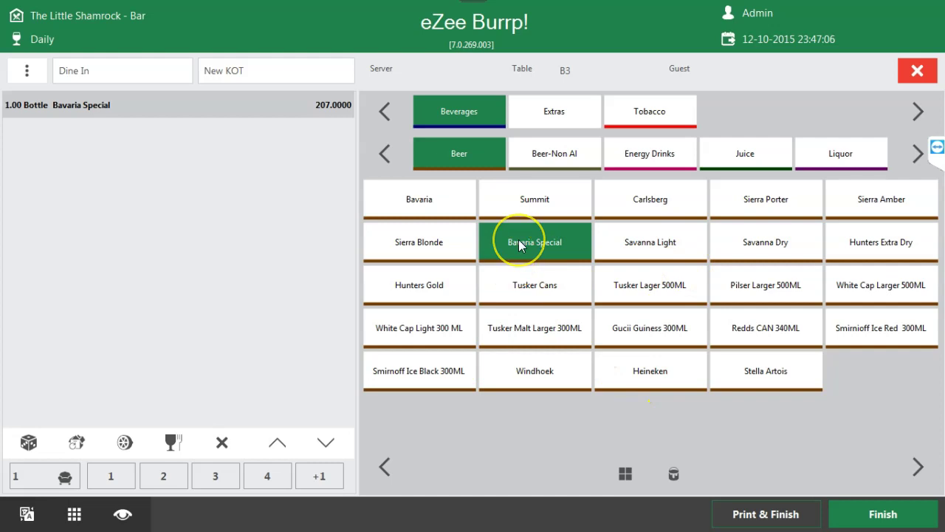
click(244, 119)
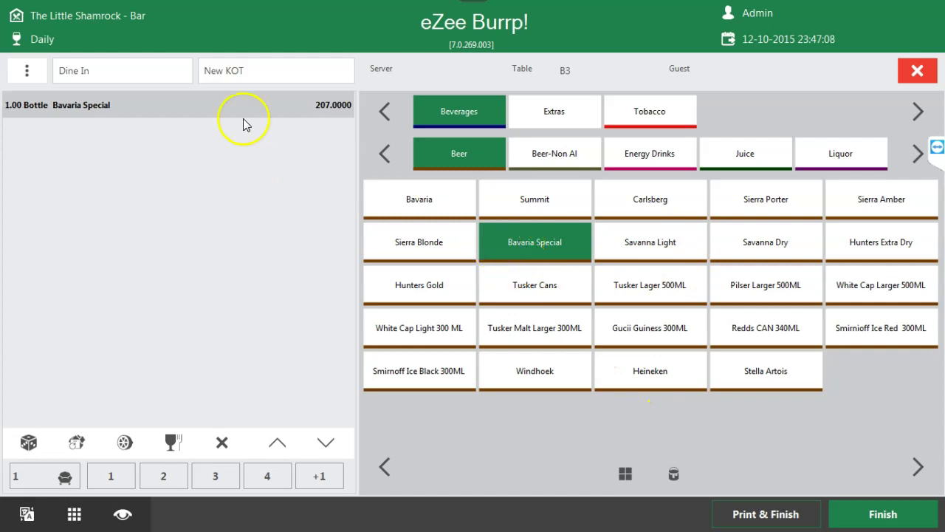
click(268, 106)
click(623, 248)
click(749, 290)
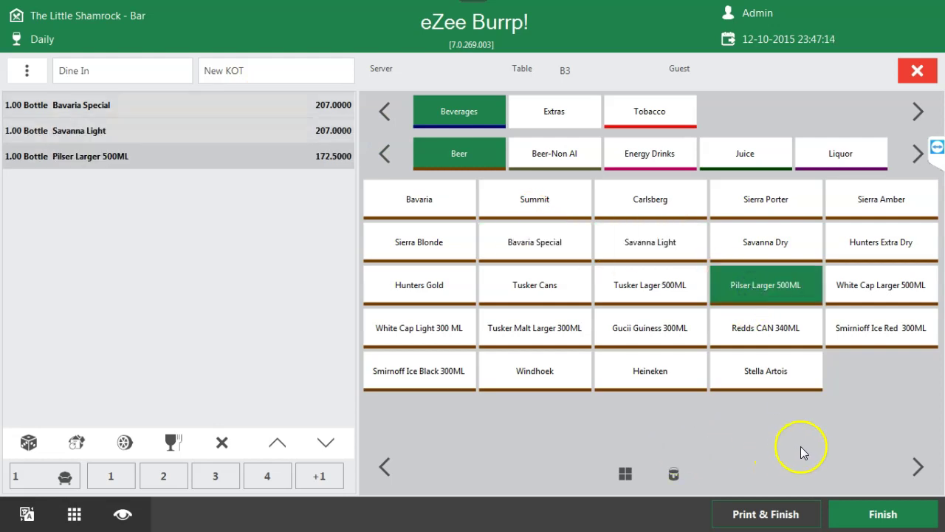
click(870, 513)
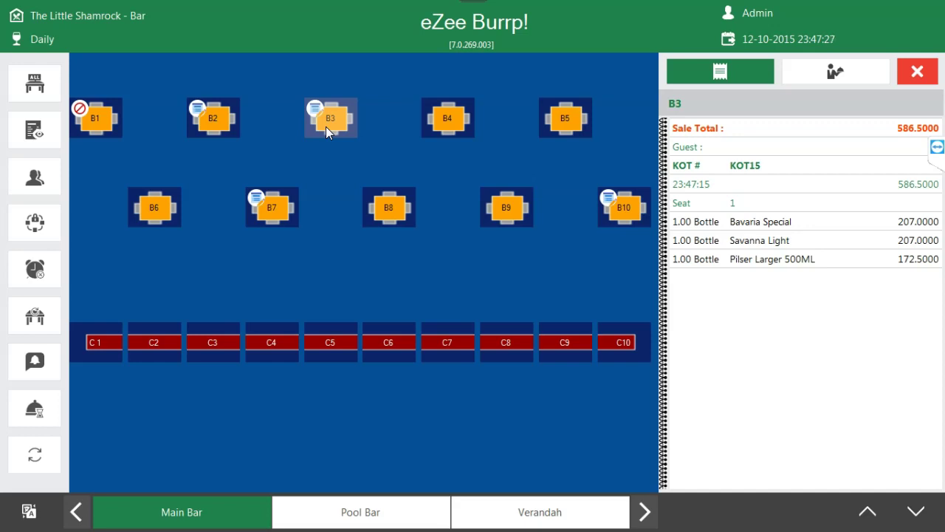
- Check table B3's running order KOT15, then leave the floor plan for the main menu
click(326, 126)
click(324, 171)
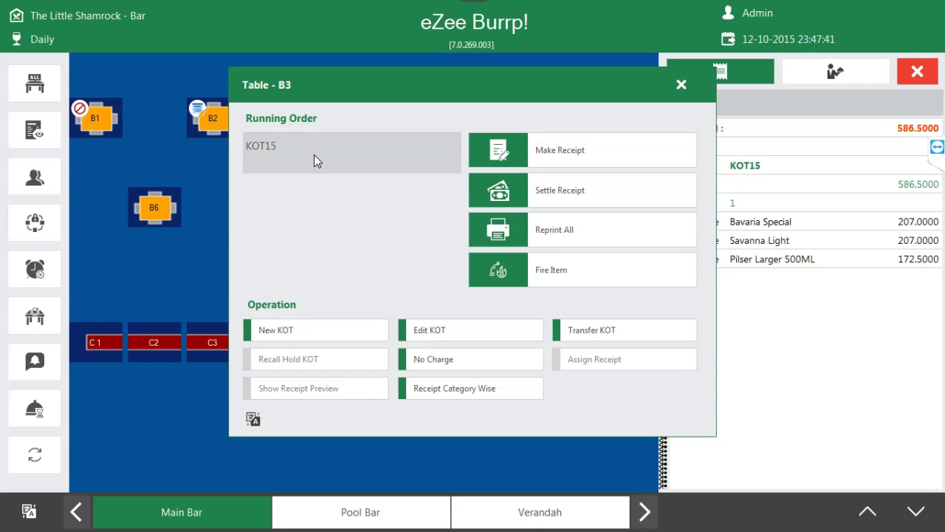
click(681, 84)
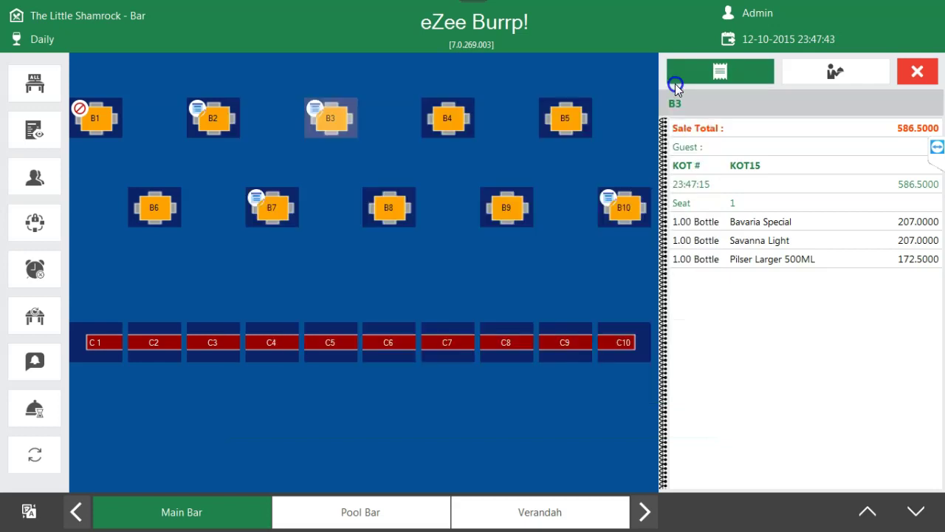
click(916, 72)
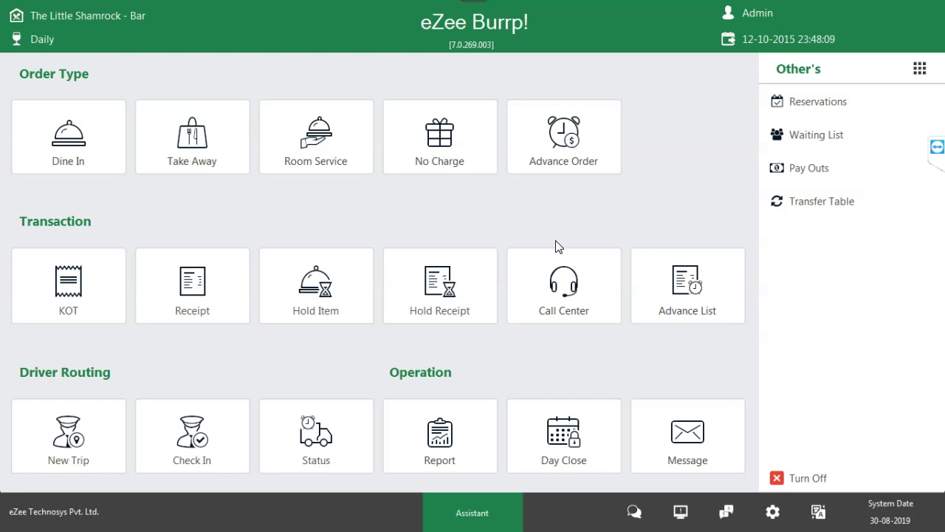
- Start a Dine In order and reopen table B3's KOT15 with its three beers via Edit KOT
click(68, 126)
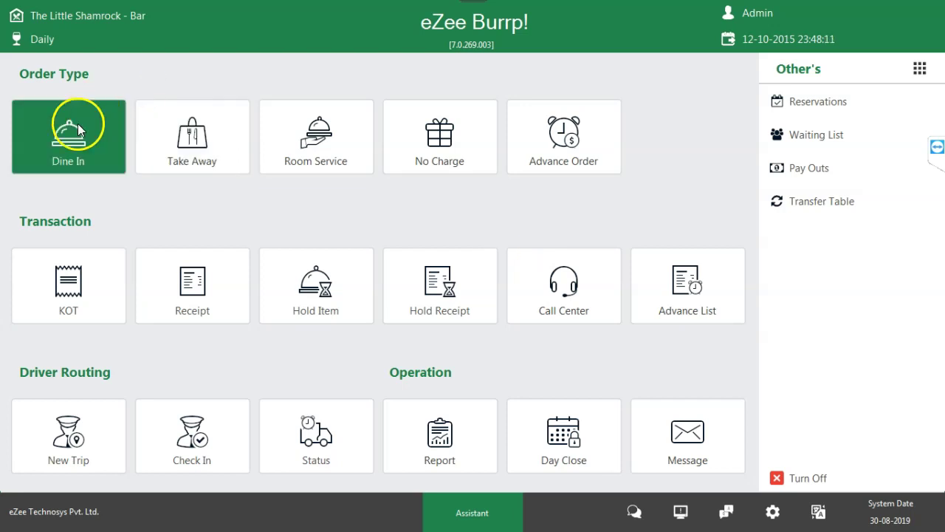
click(329, 120)
click(330, 123)
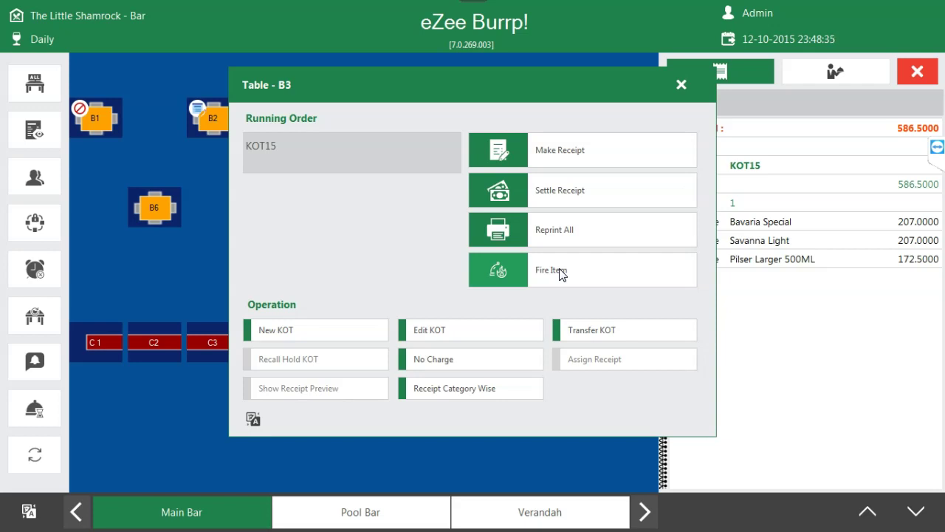
click(680, 81)
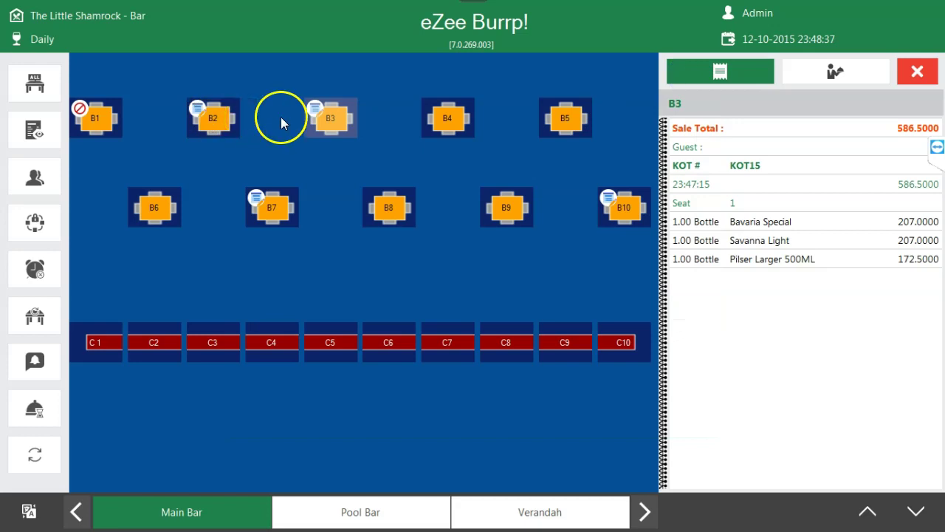
click(317, 119)
click(487, 329)
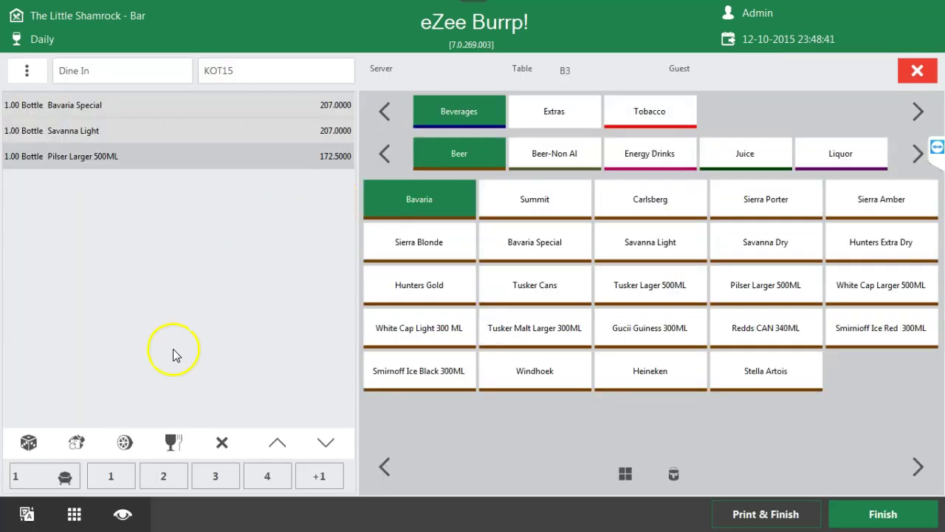
- Add a Redds CAN 340ML to KOT15 and put it on a 10-minute hold
click(74, 514)
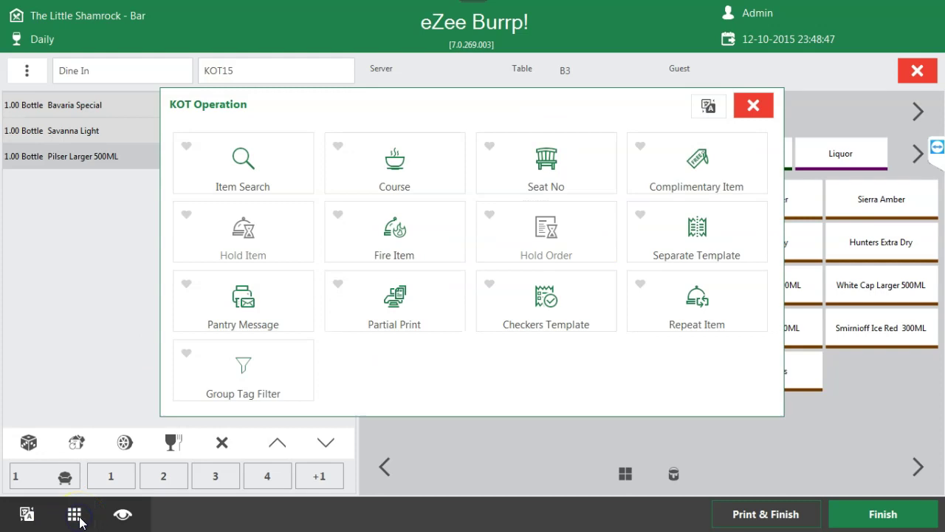
click(279, 255)
click(753, 106)
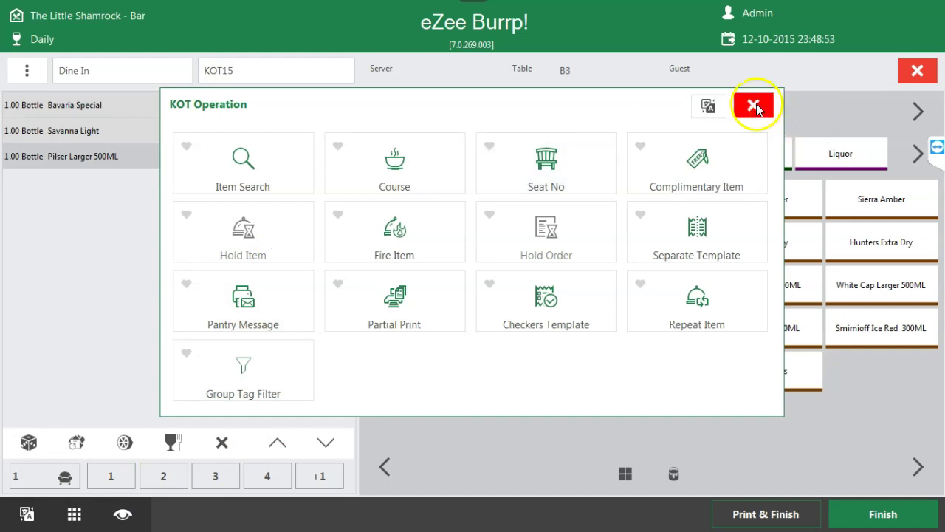
click(758, 329)
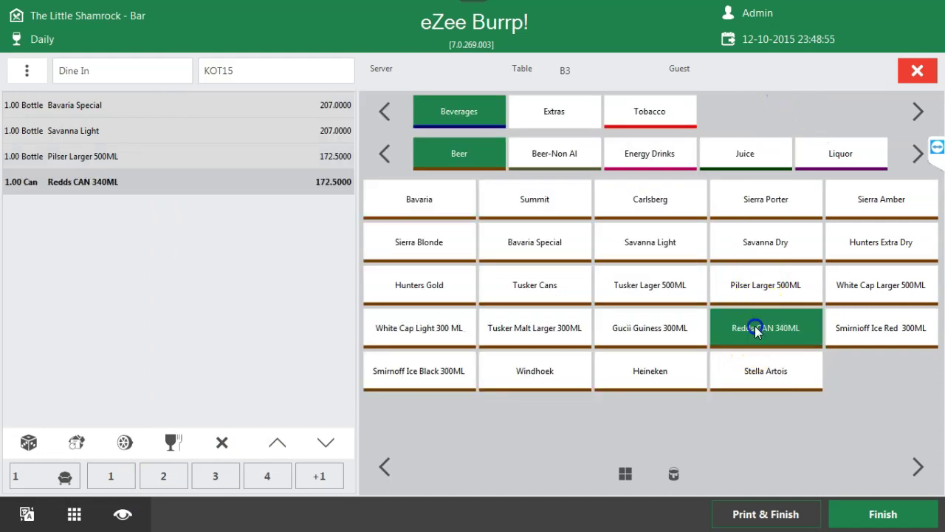
click(74, 514)
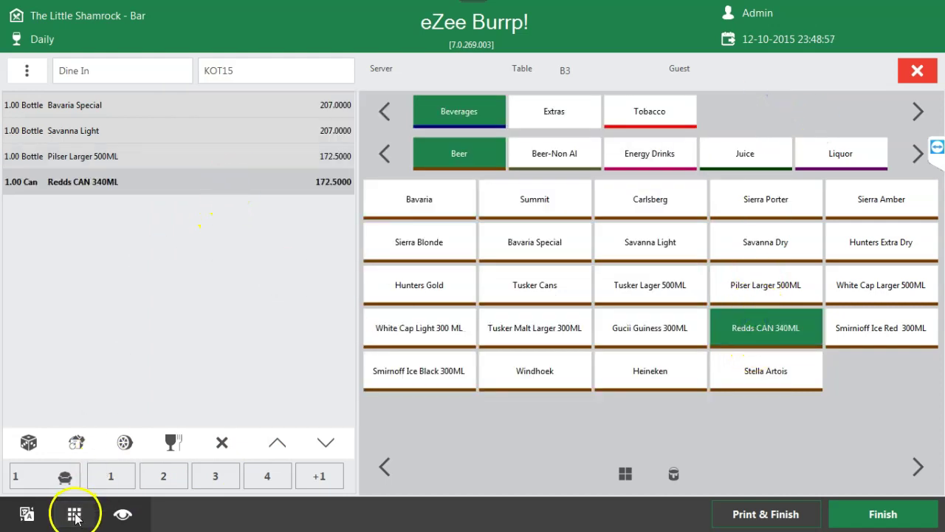
click(249, 251)
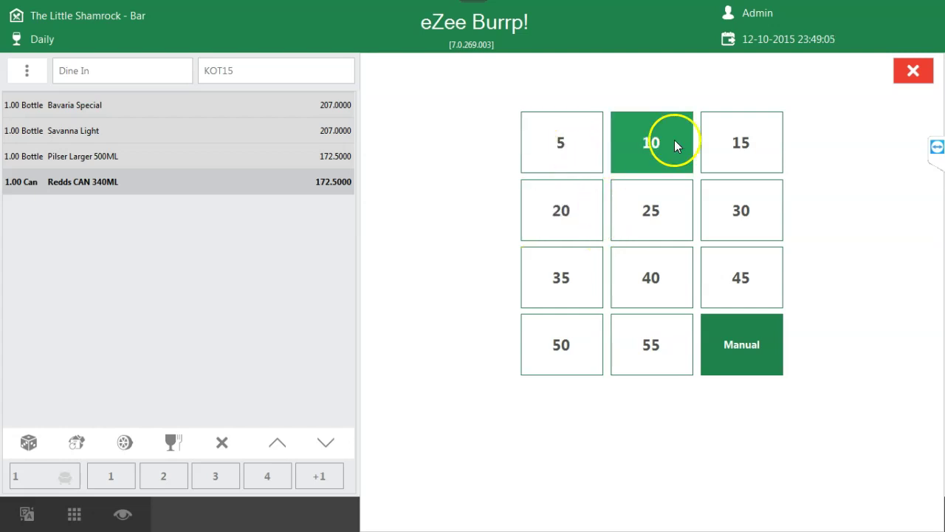
click(650, 149)
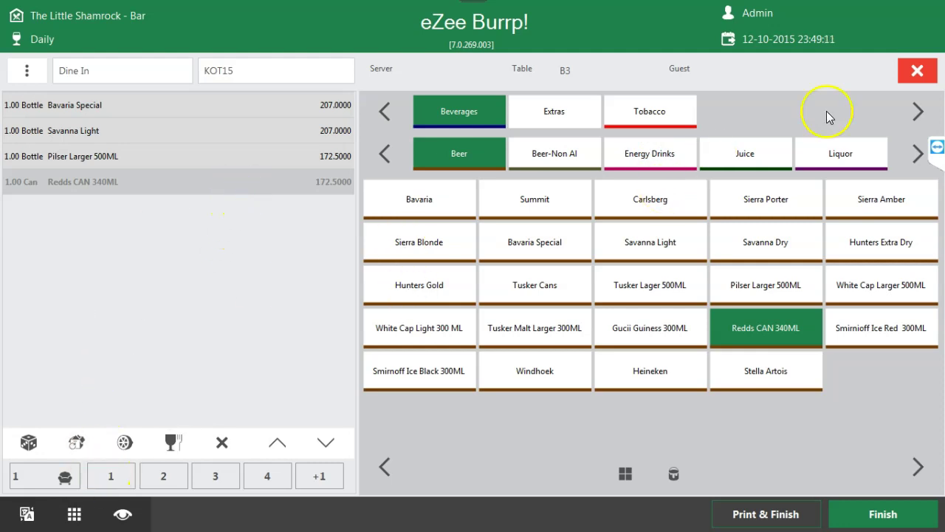
- Close the order and open table B3's list of items on hold
click(918, 71)
click(325, 105)
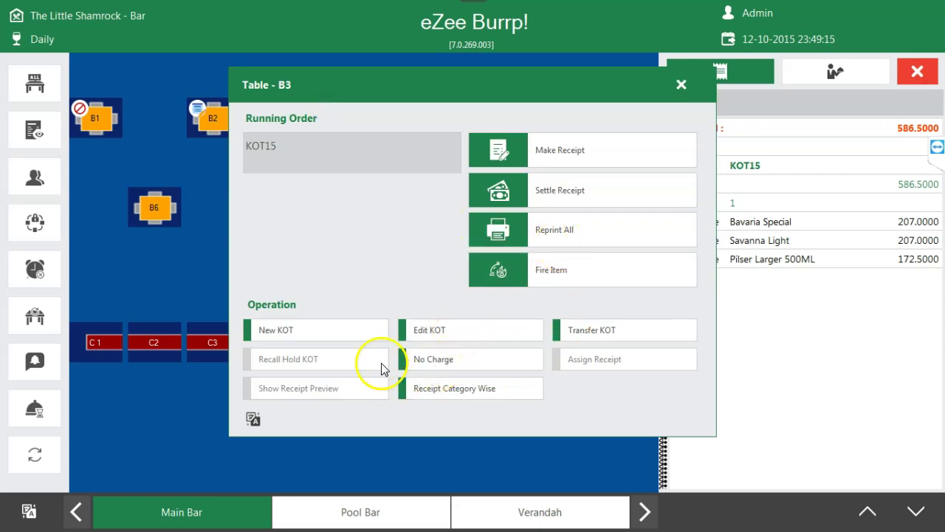
click(552, 271)
- Try the 15, 10 and 5-minute delay options on all held items, then close the list
click(20, 109)
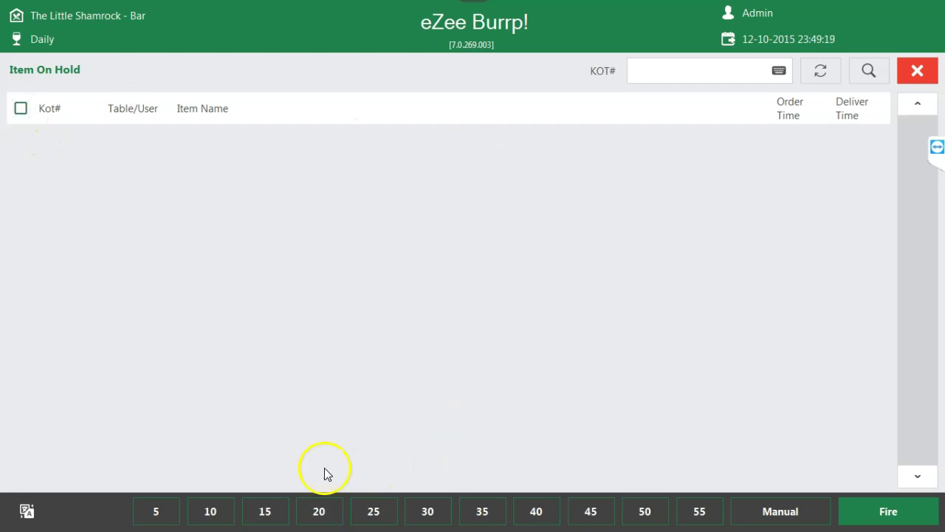
click(265, 511)
click(222, 511)
click(177, 511)
click(177, 511)
click(855, 396)
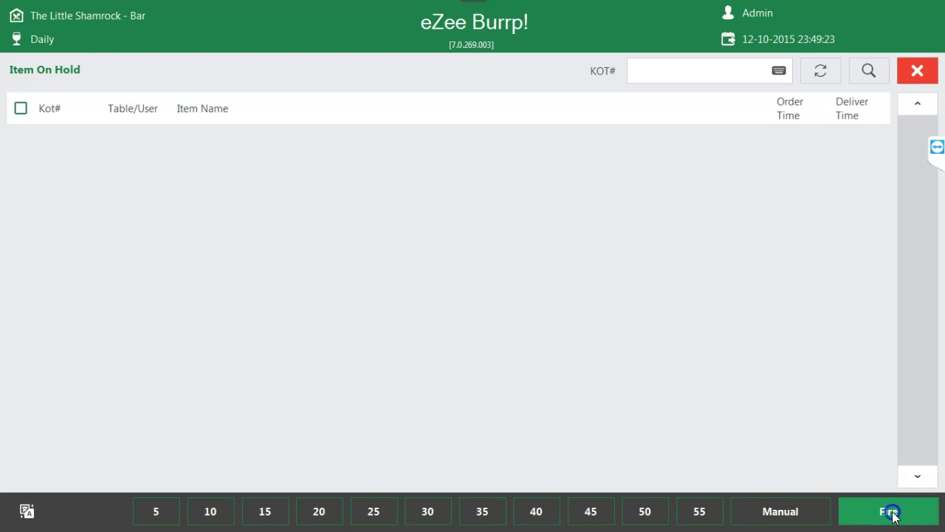
click(919, 70)
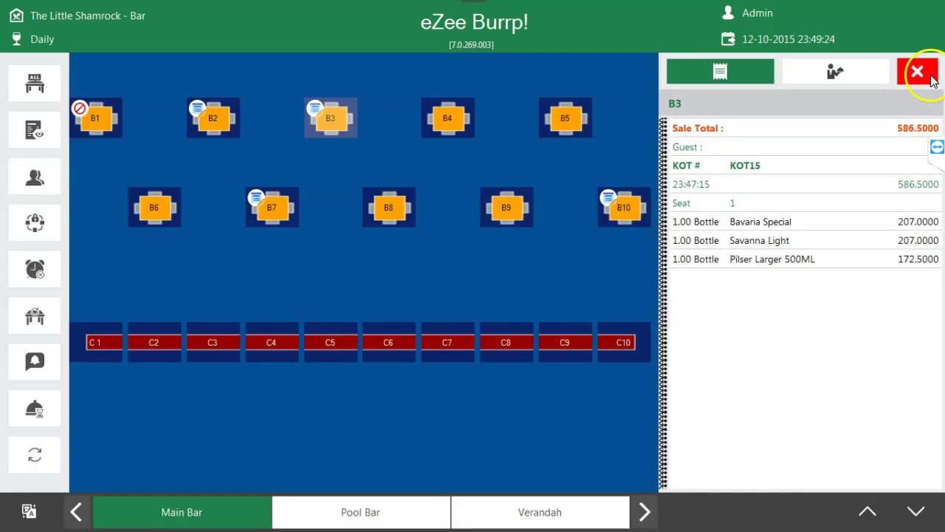
- Reopen KOT15, fire its held items to the kitchen, and close the order
click(326, 117)
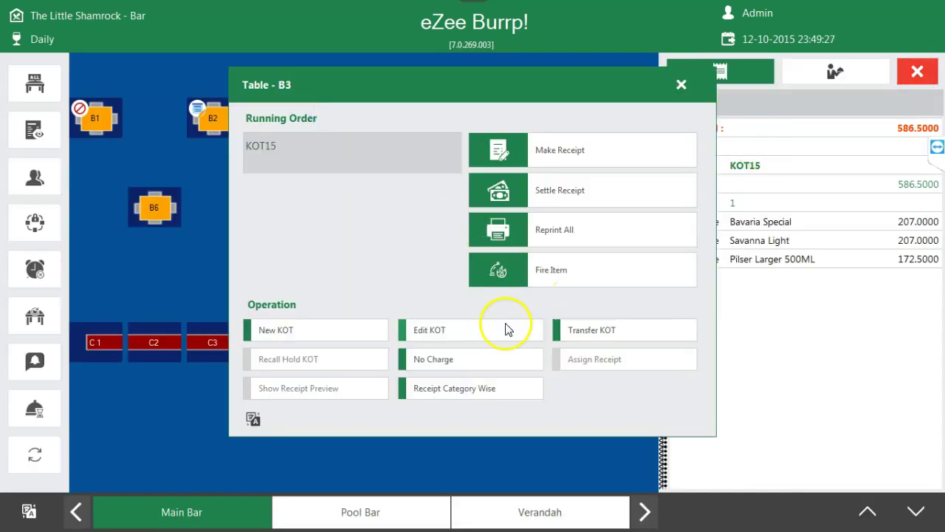
click(431, 330)
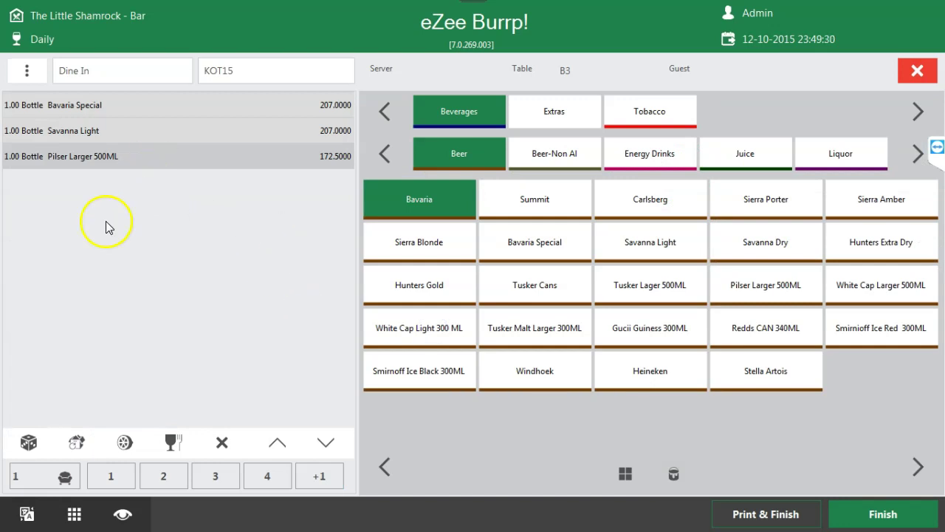
click(74, 514)
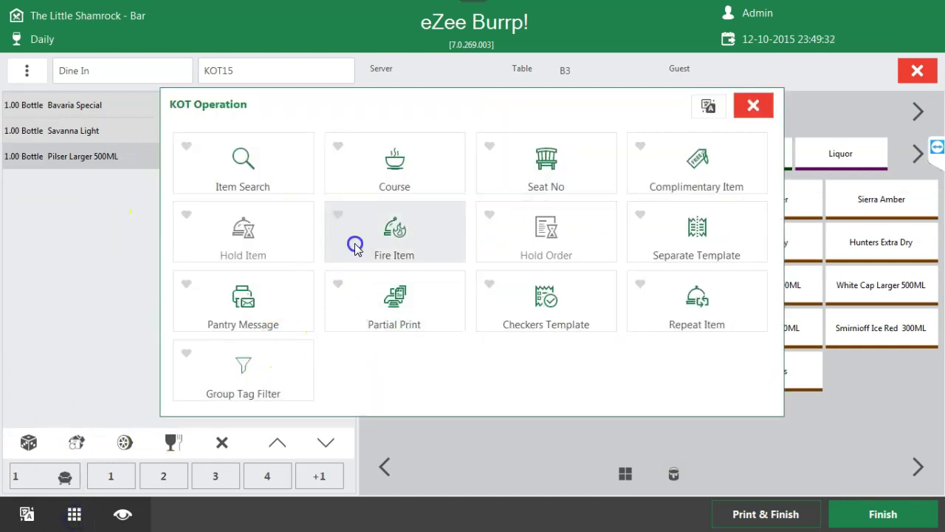
click(355, 243)
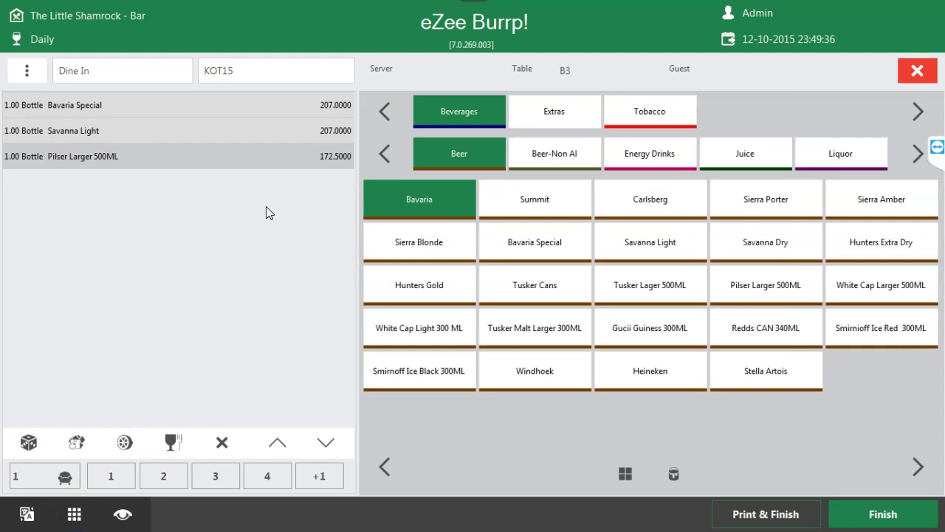
click(917, 71)
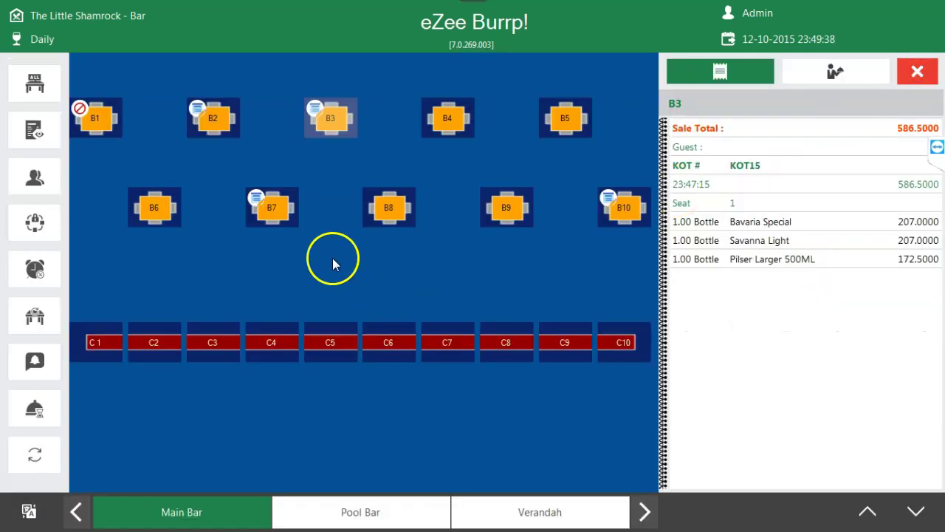
- Reopen B3's KOT15 and add one Tusker Cans at 115.0000
click(338, 119)
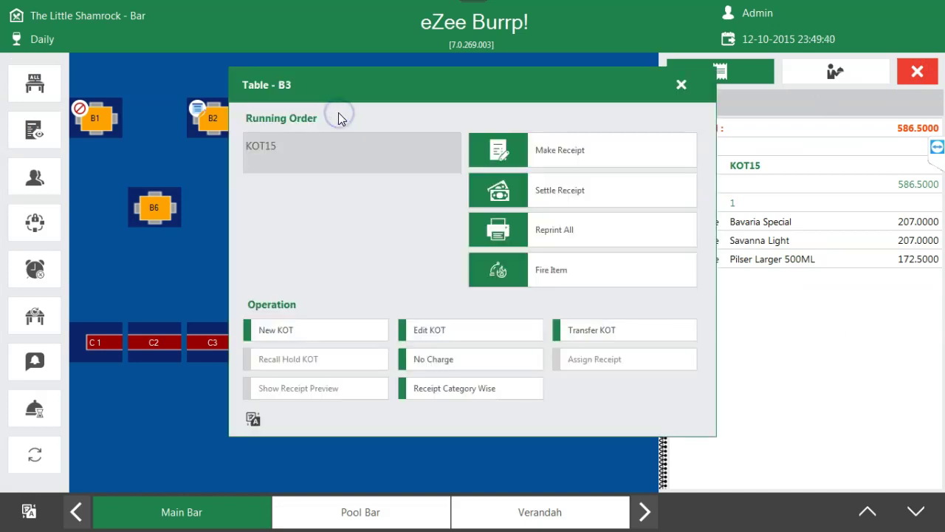
click(432, 336)
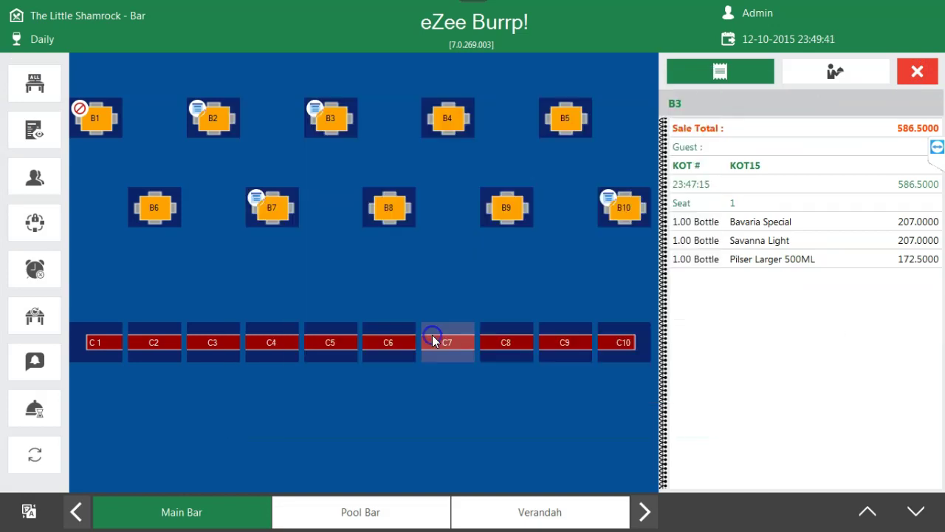
click(536, 285)
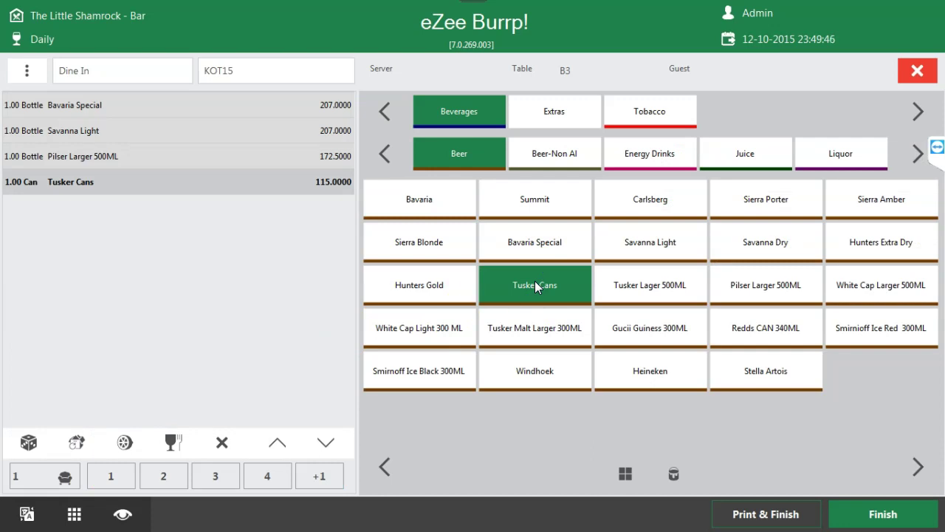
- Hold Tusker Cans for 5 minutes, fire it to the kitchen, and save KOT15 with Finish
click(74, 514)
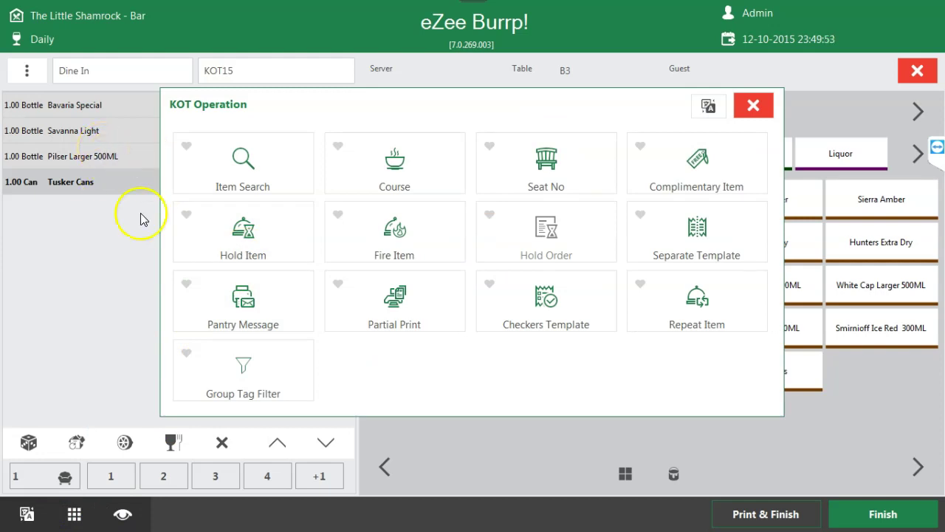
click(267, 226)
click(561, 143)
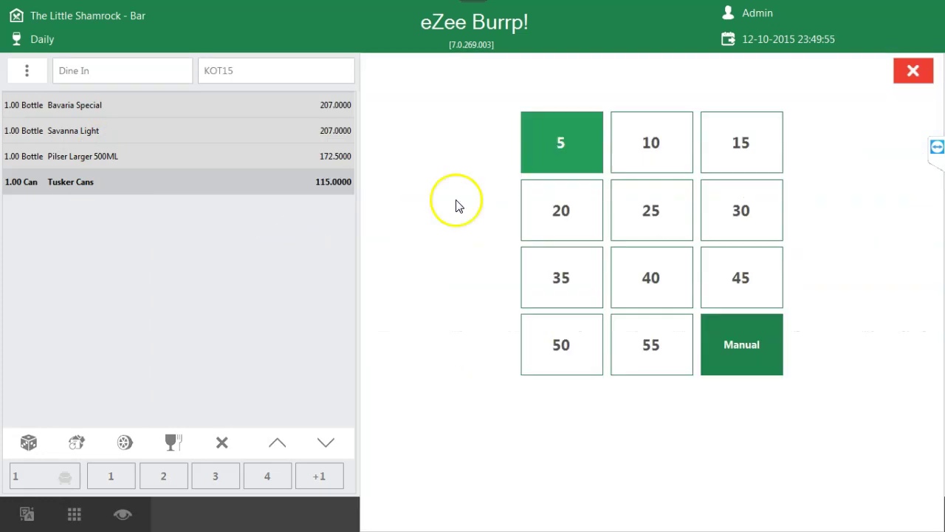
click(74, 514)
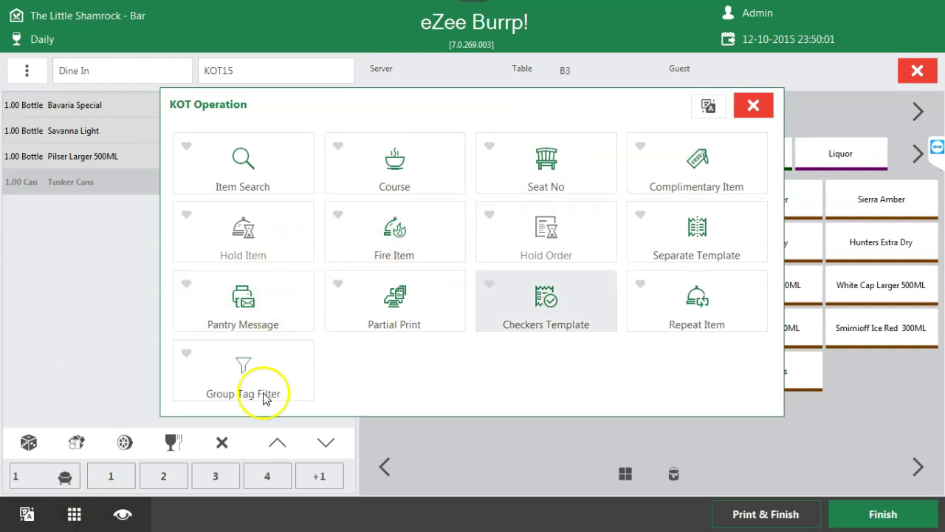
click(434, 240)
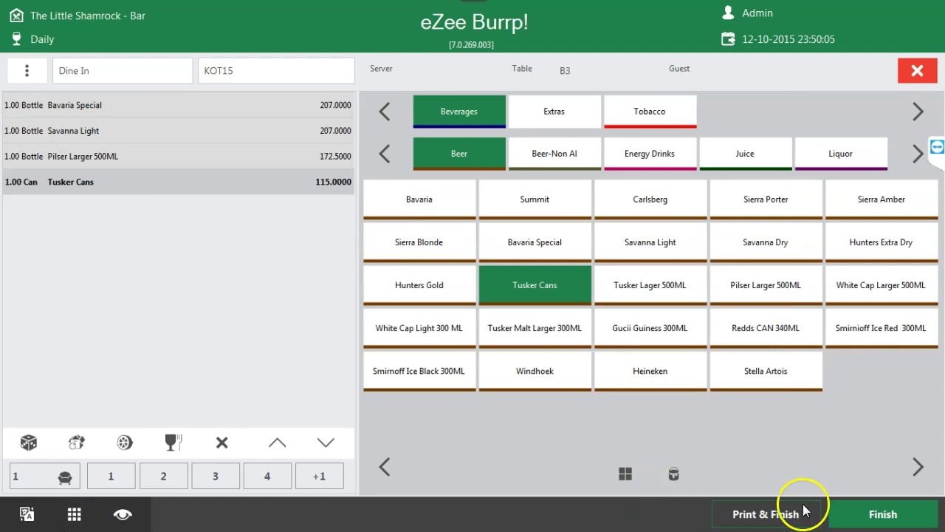
click(834, 512)
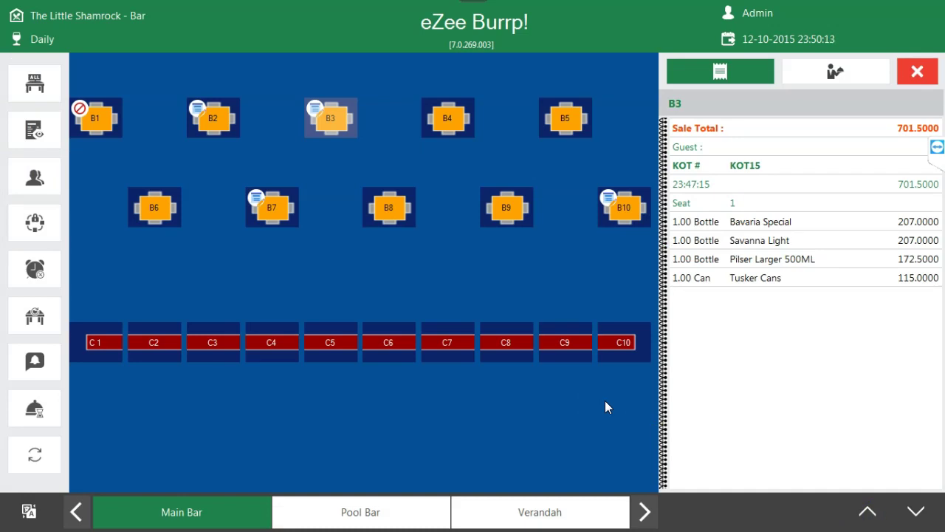
- Reopen table B3's KOT15 and look through KOT Operation without changing its four items
click(310, 128)
click(449, 331)
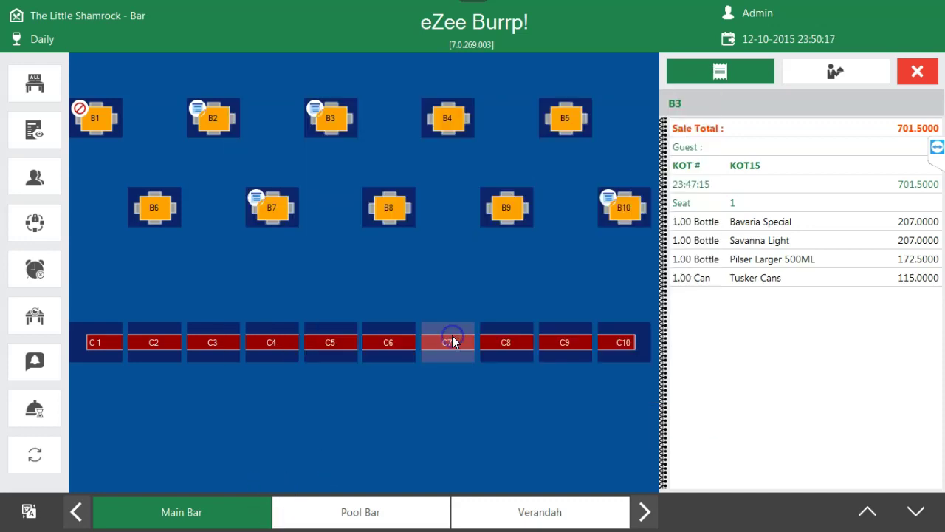
click(74, 513)
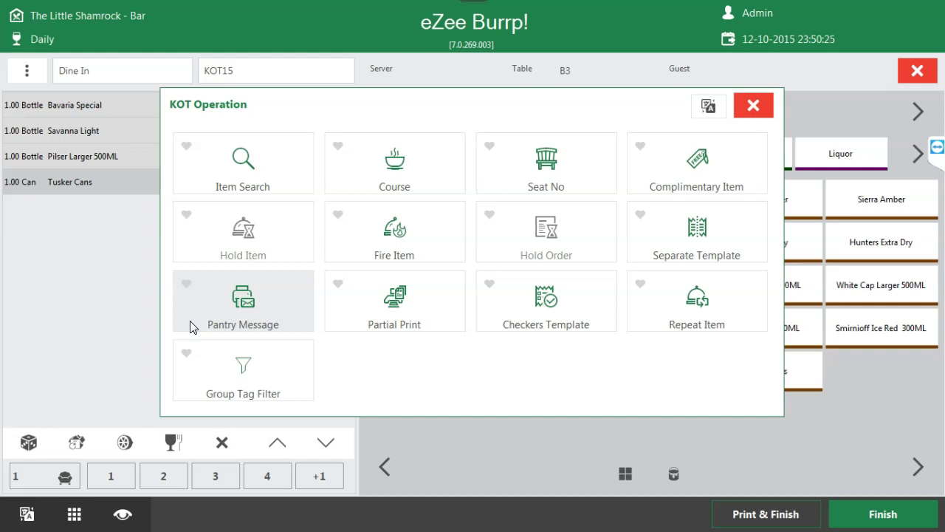
click(453, 349)
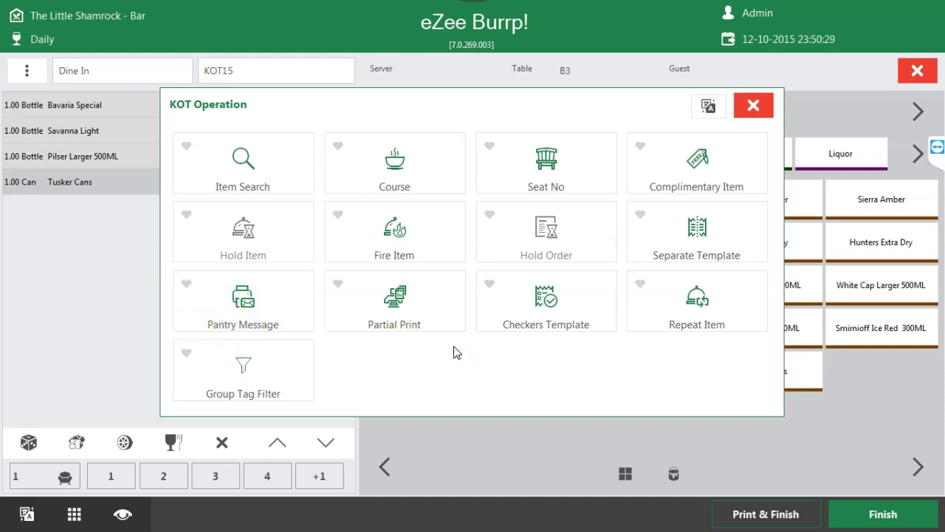
click(441, 341)
click(740, 113)
click(174, 406)
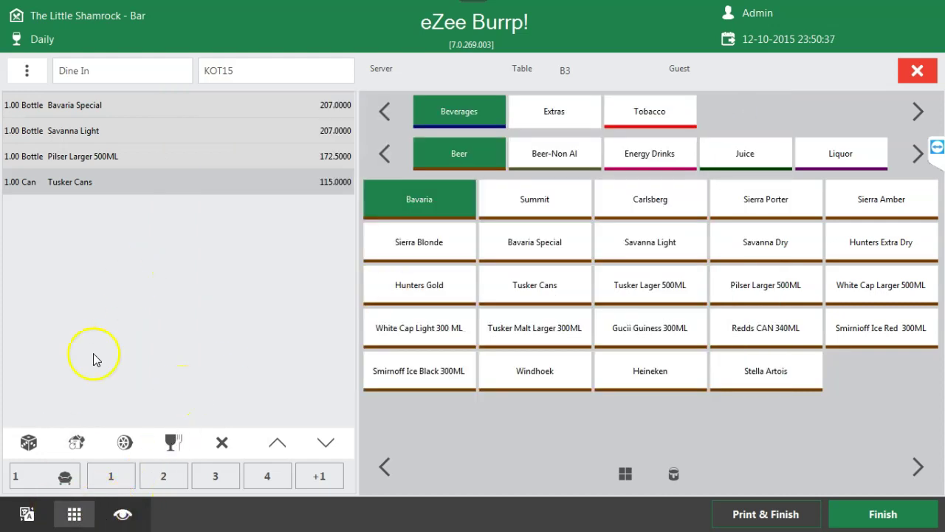
- Make the Tusker Cans line complimentary so its price reads 0.0000
click(82, 517)
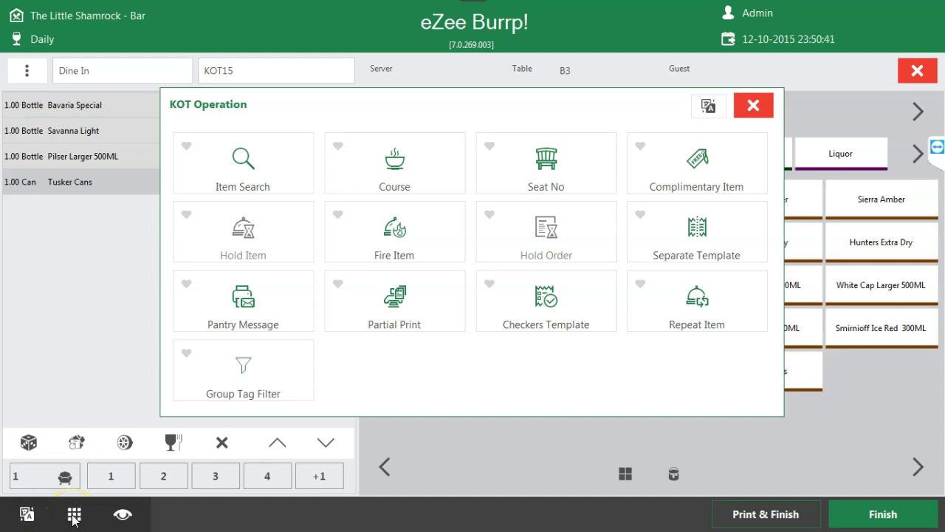
click(253, 169)
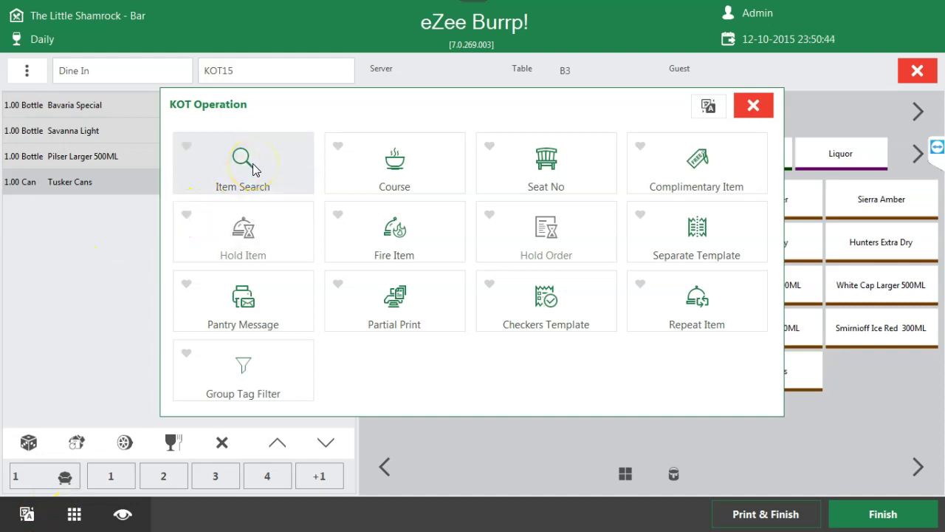
click(686, 171)
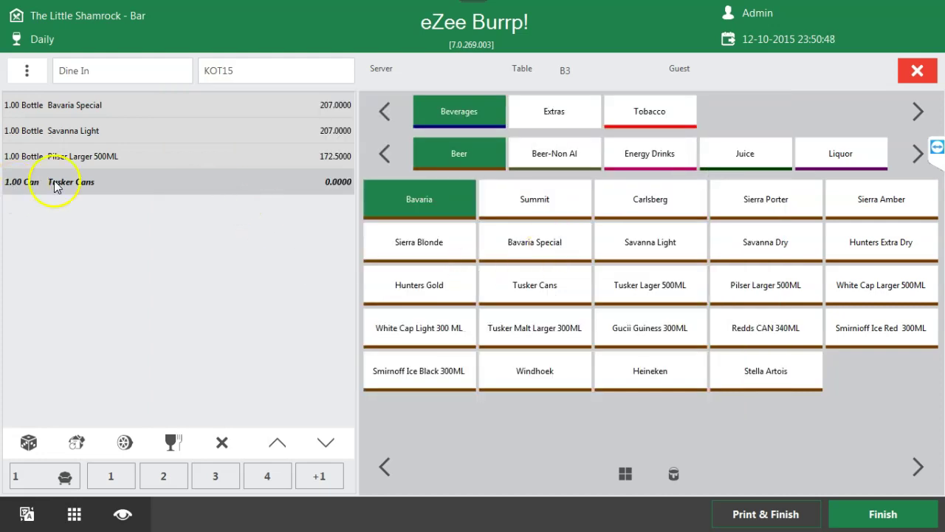
click(109, 182)
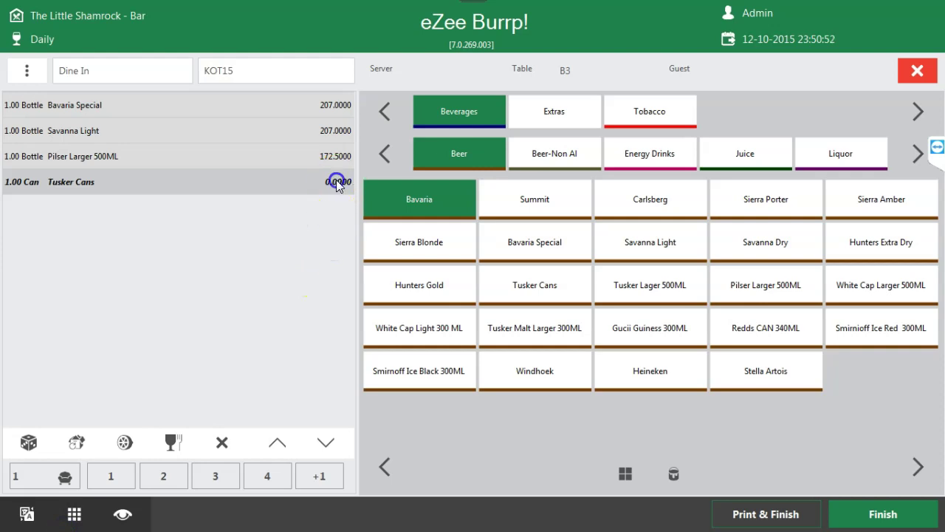
- Mark Tusker Cans complimentary again, then leave the order screen without saving
click(74, 515)
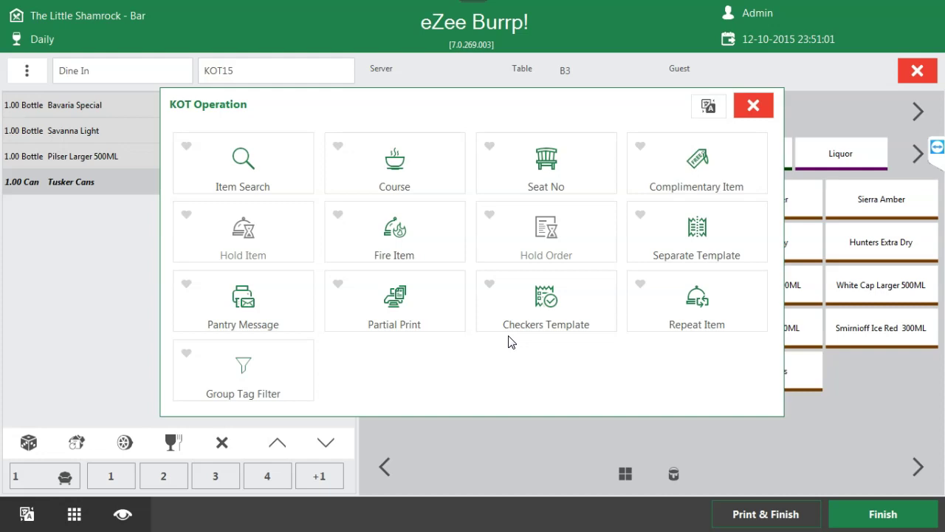
click(495, 333)
click(753, 105)
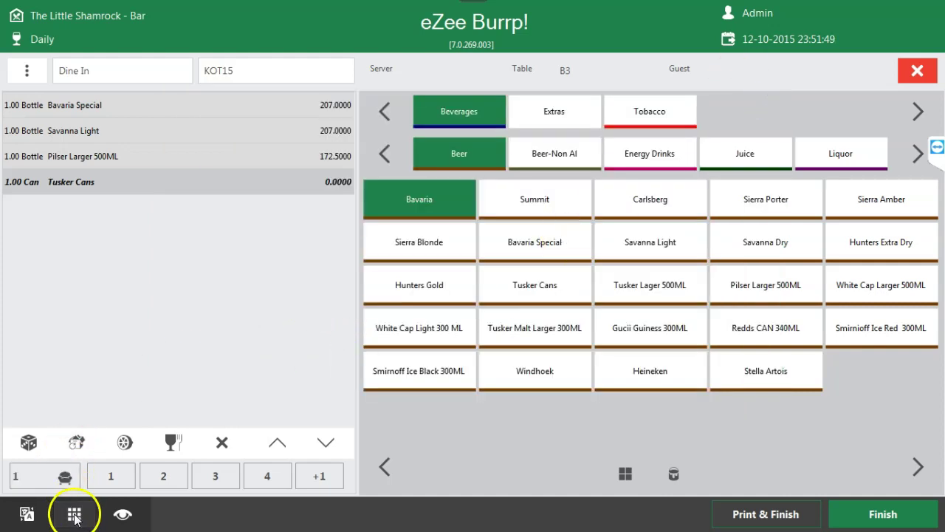
click(74, 514)
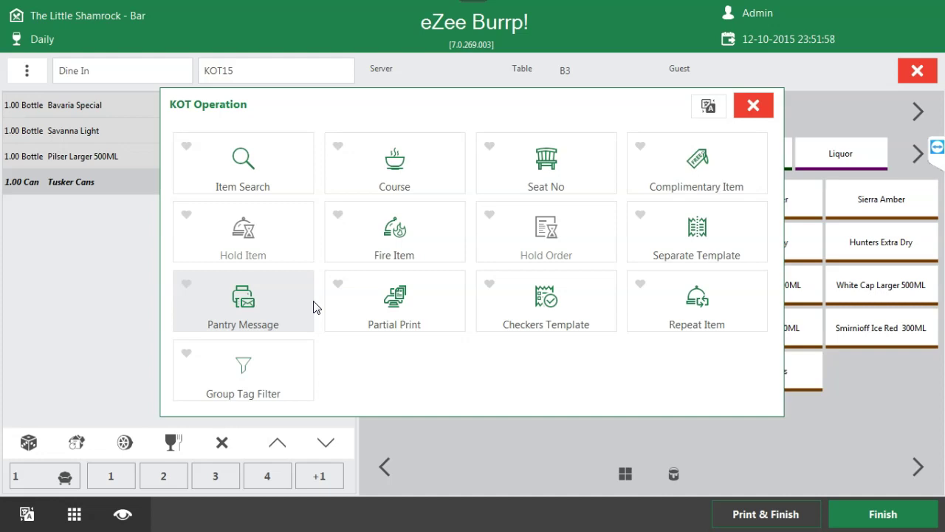
click(688, 150)
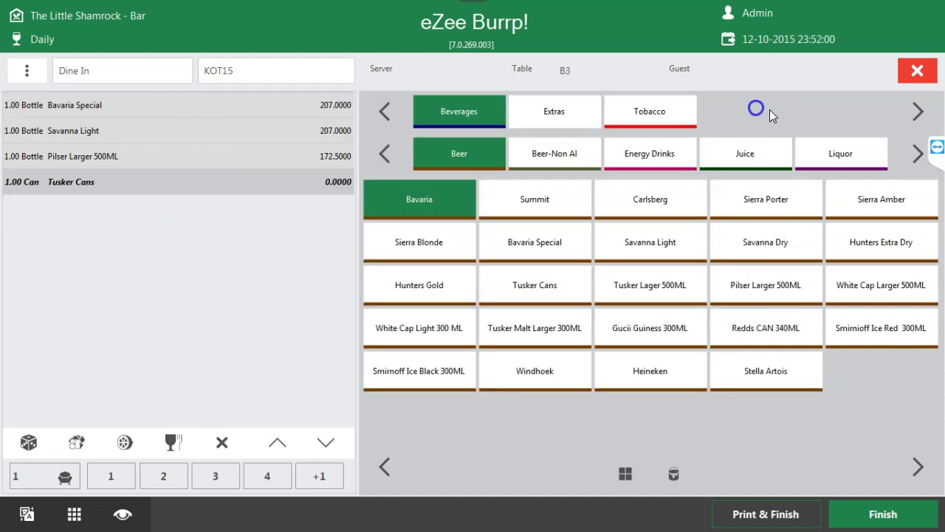
click(910, 74)
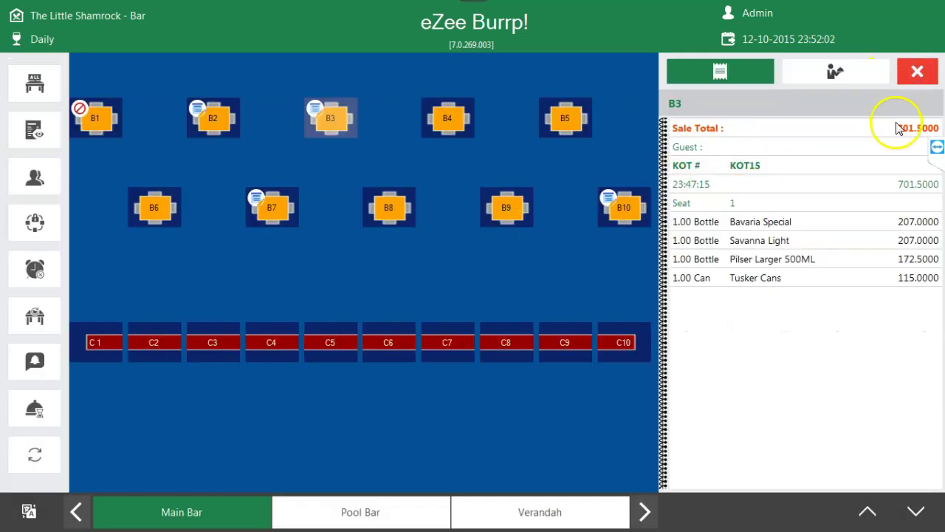
- Go to the main menu, choose Dine In, and open B3's KOT15 through Edit KOT
click(923, 83)
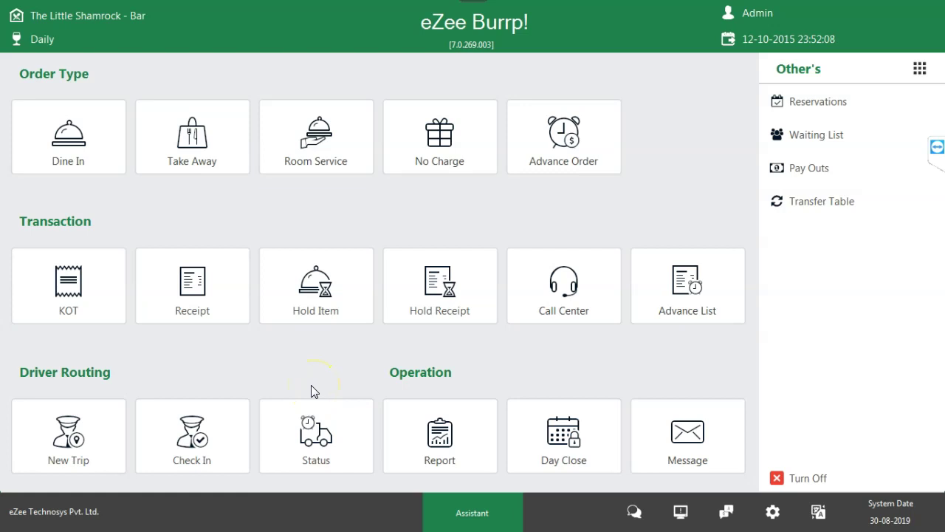
click(73, 151)
click(334, 122)
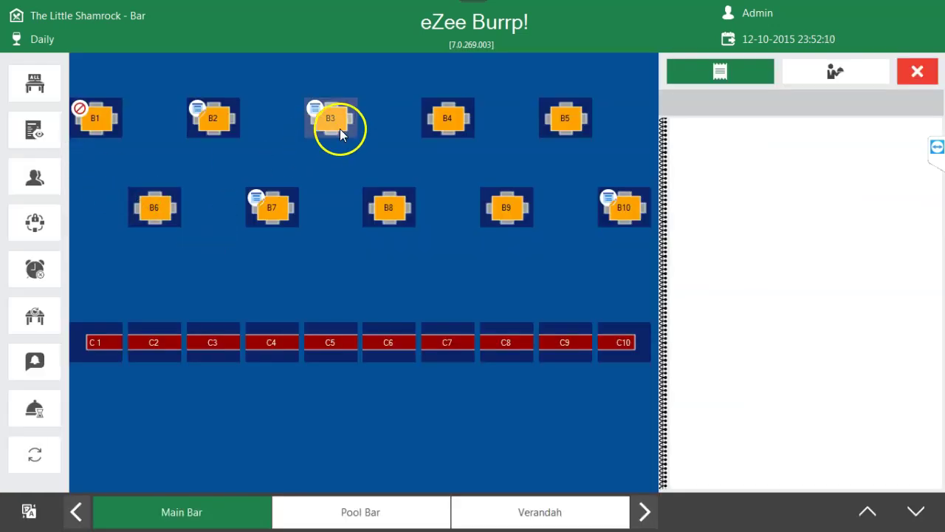
click(480, 336)
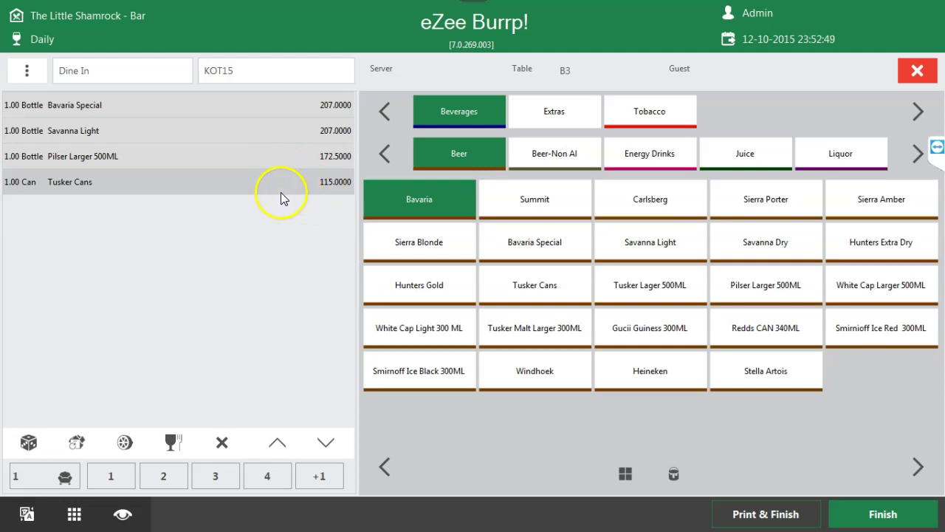
- Raise Tusker Cans to 5 cans and add Tusker Lager 500ML to KOT15
click(536, 291)
click(535, 290)
click(515, 283)
click(515, 286)
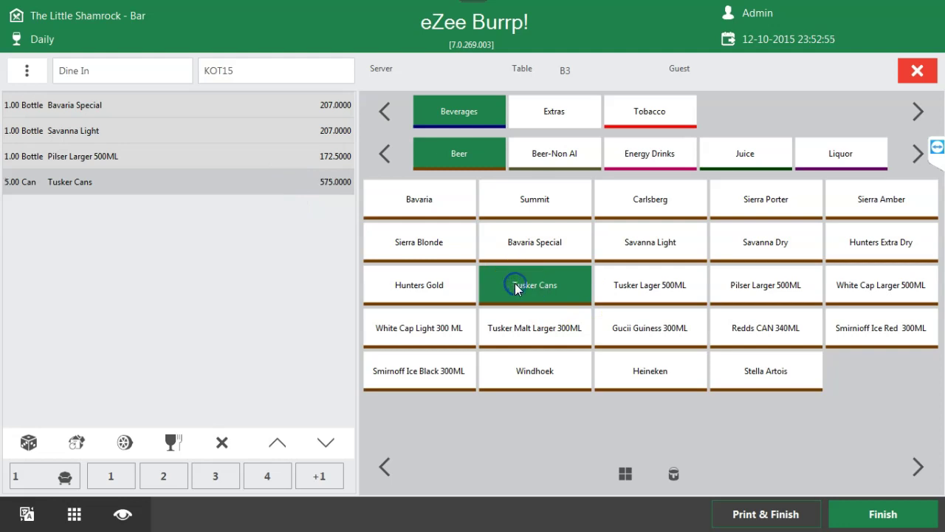
click(679, 285)
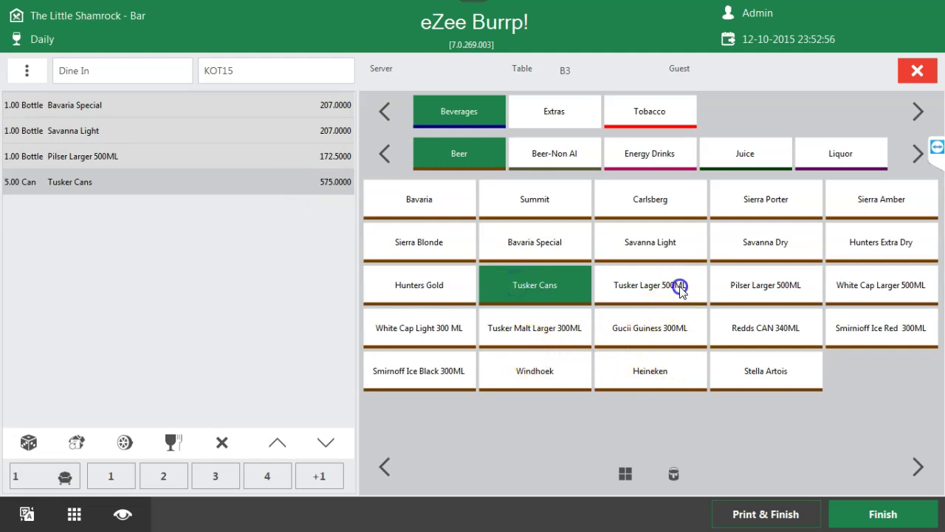
- Add Gucii Guiness 300ML, delete that line again, then select the Tusker Cans line
click(669, 331)
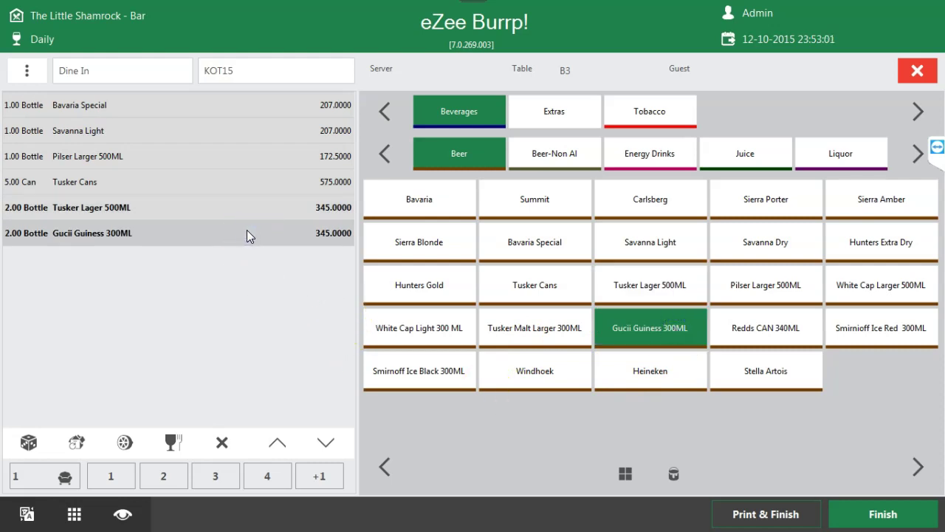
click(224, 443)
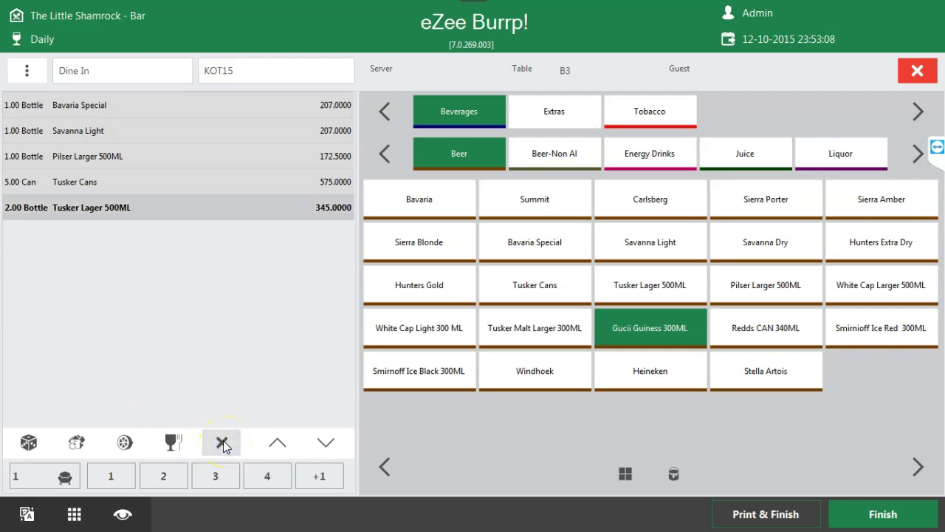
click(169, 443)
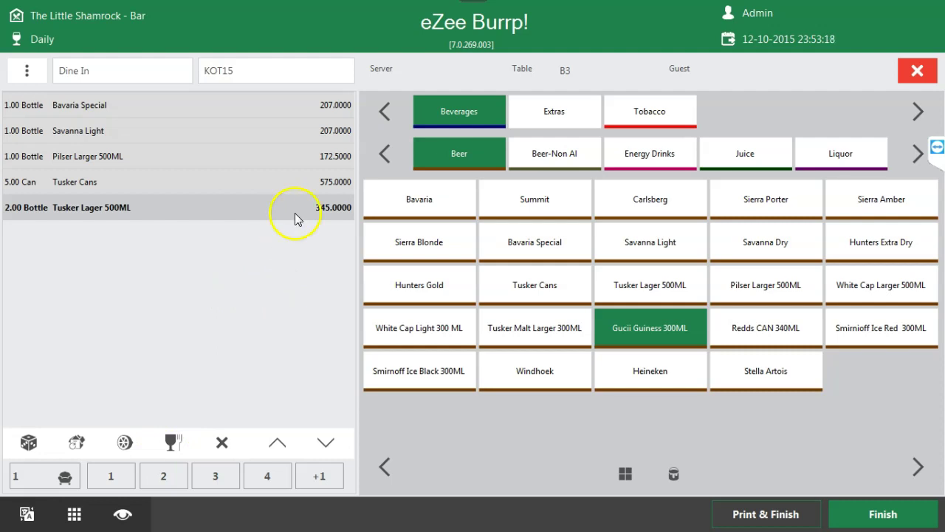
click(325, 184)
click(213, 444)
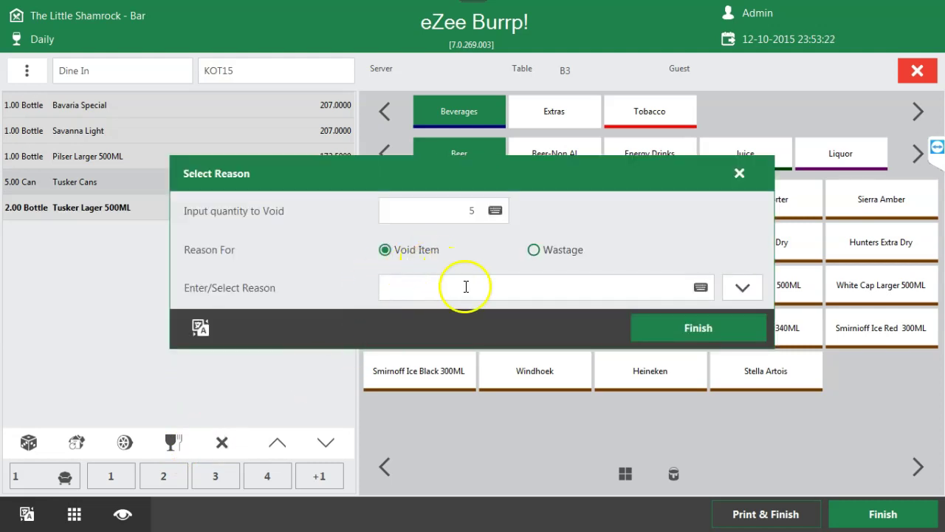
click(737, 173)
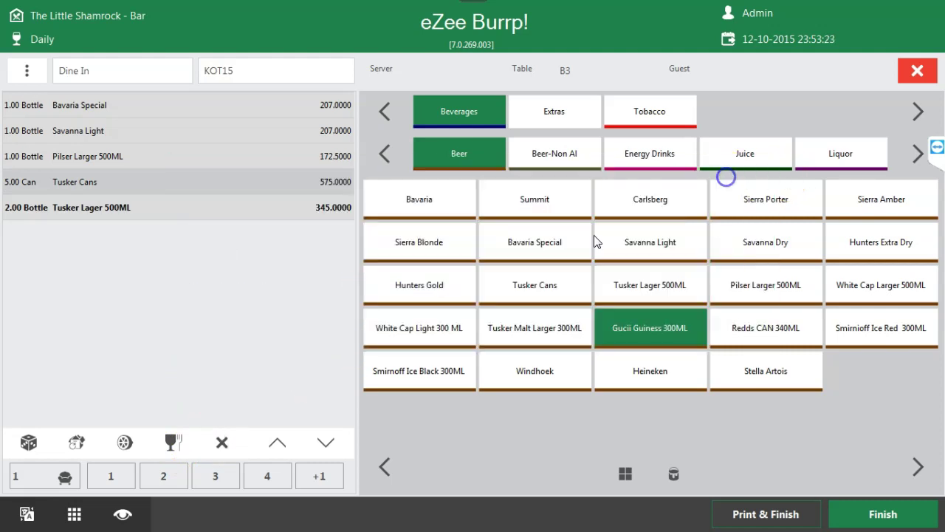
click(290, 106)
click(290, 152)
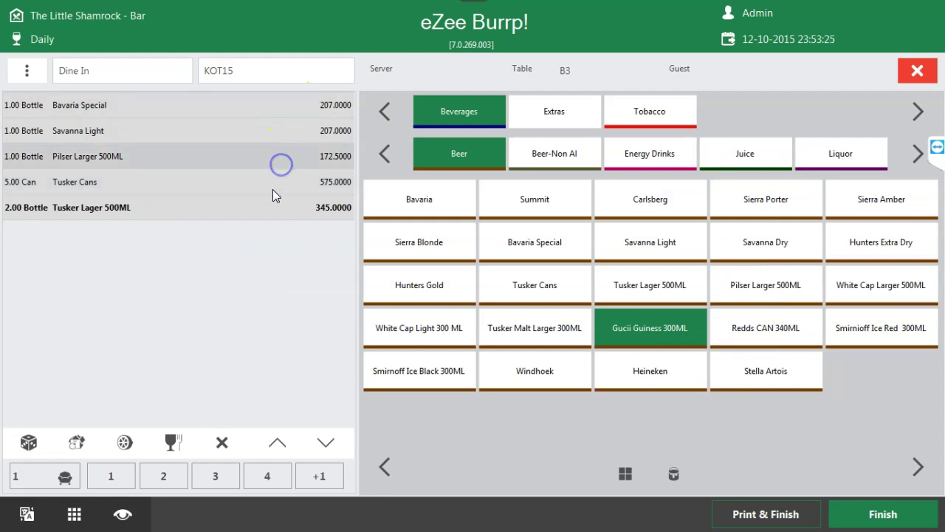
click(272, 190)
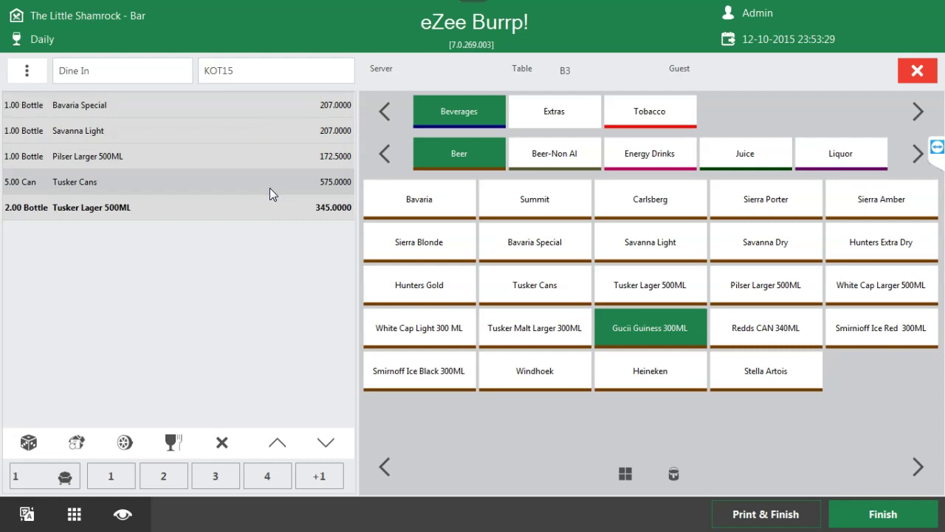
click(222, 441)
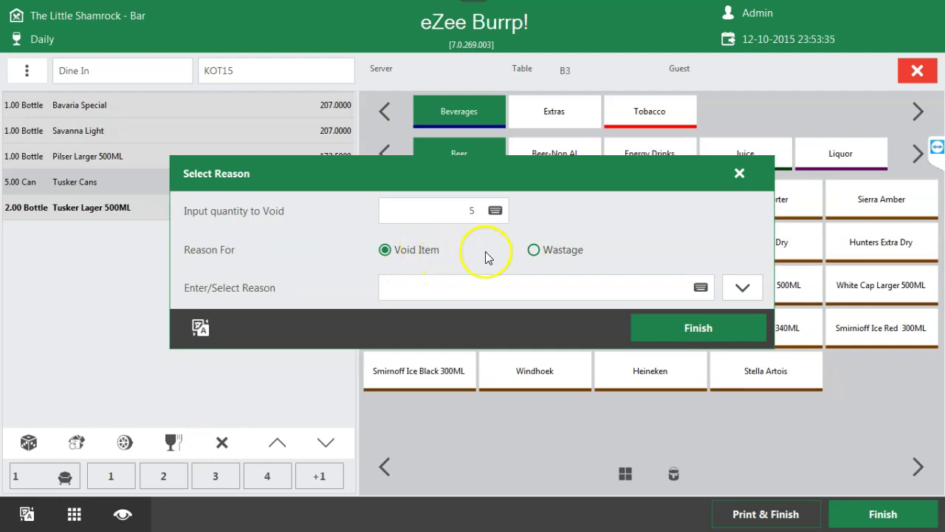
click(699, 289)
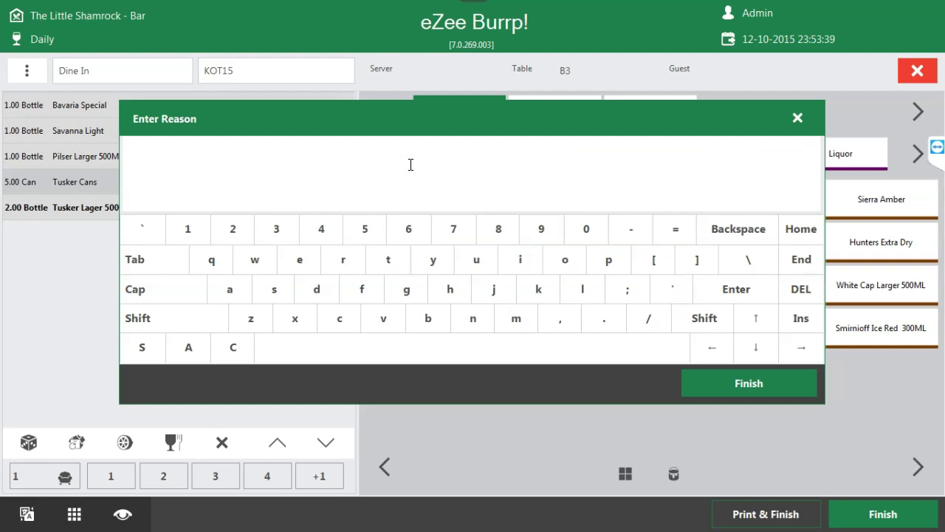
text(Cancel by Guest)
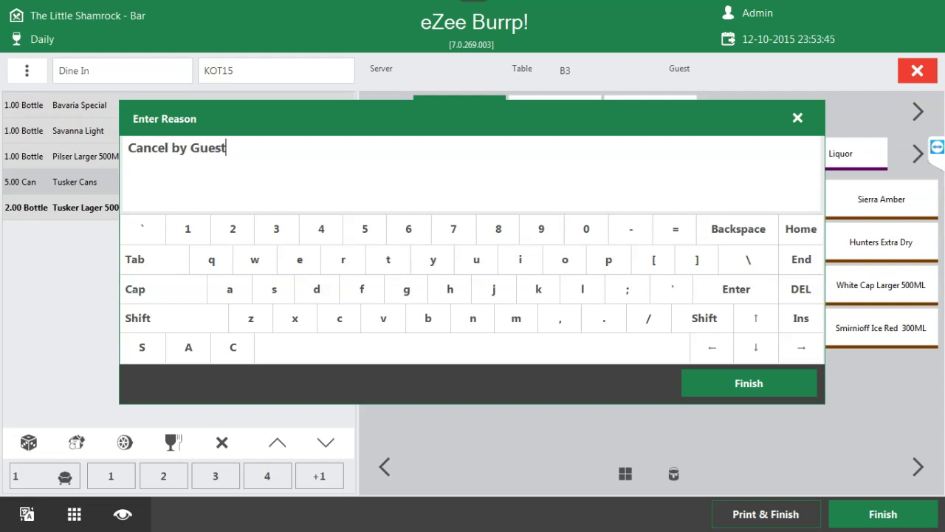
click(797, 120)
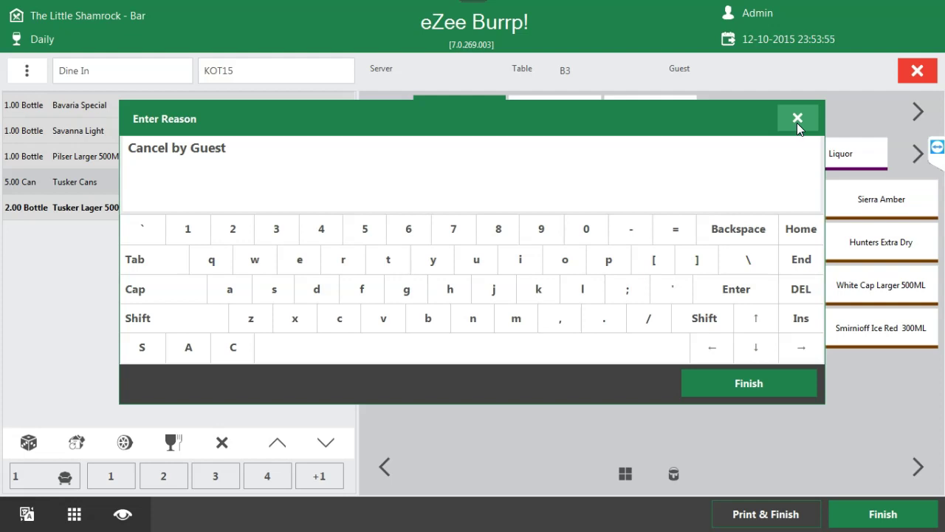
click(796, 119)
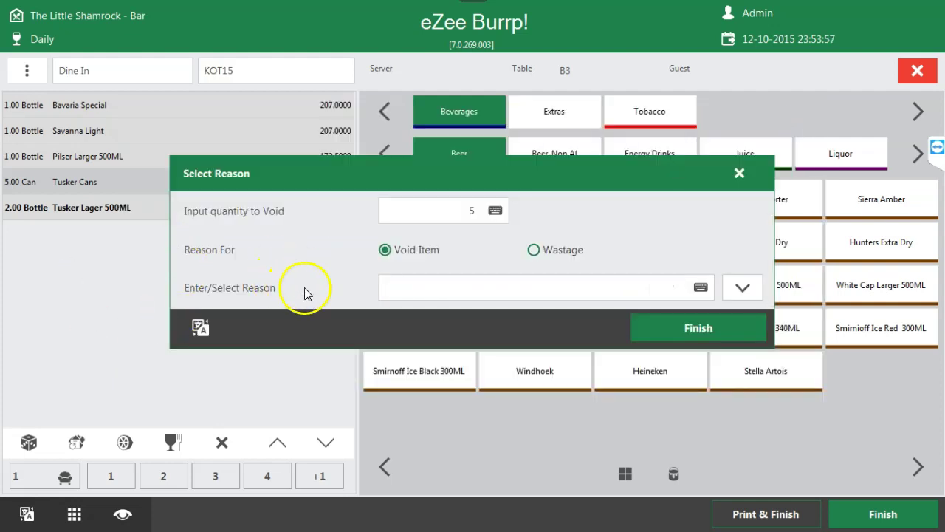
click(739, 173)
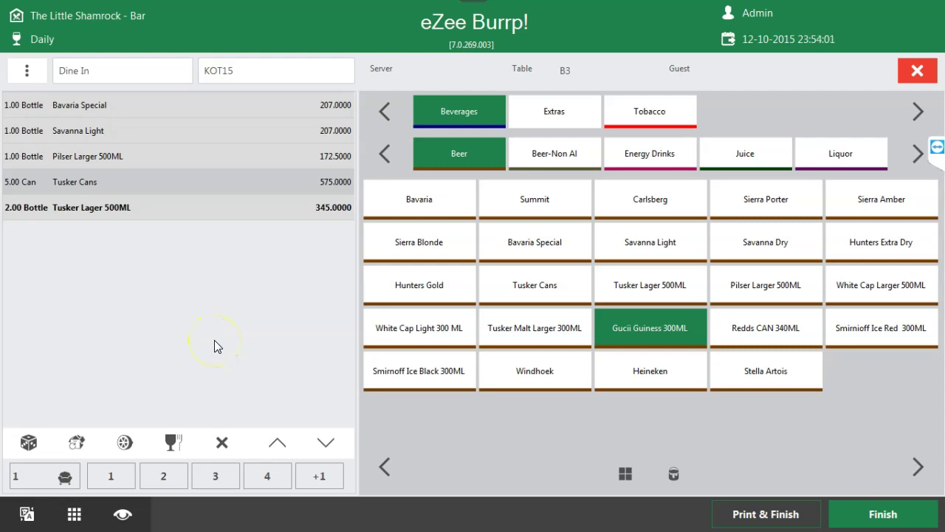
- Return to the main menu, tick KOT15 in the KOT list and recall it
click(917, 70)
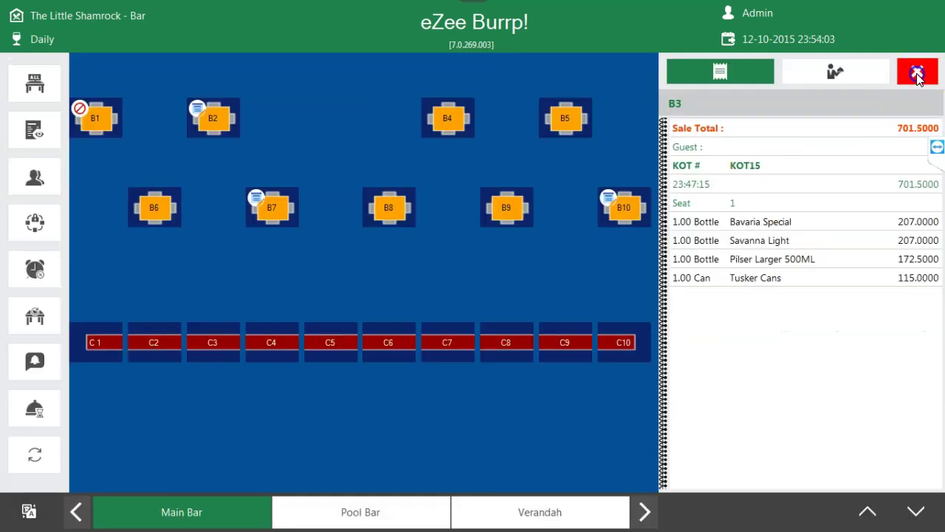
click(916, 73)
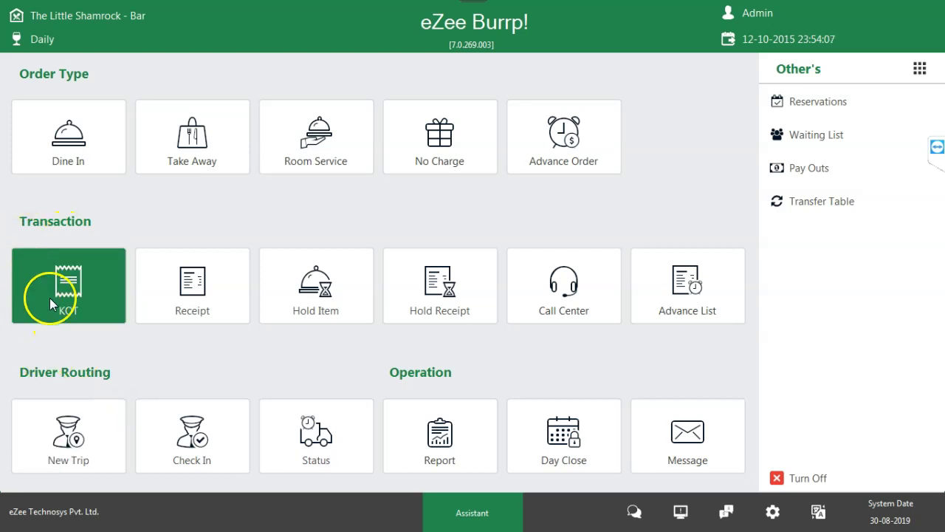
click(50, 299)
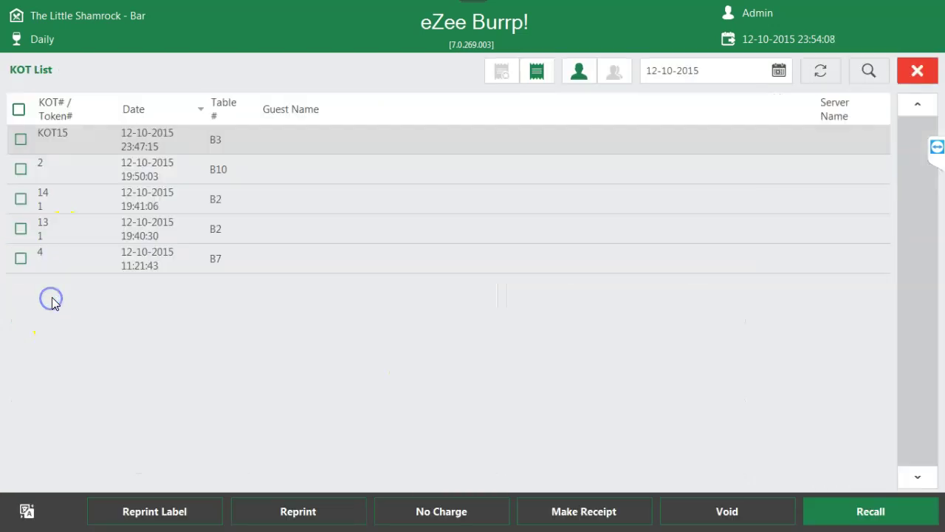
click(20, 139)
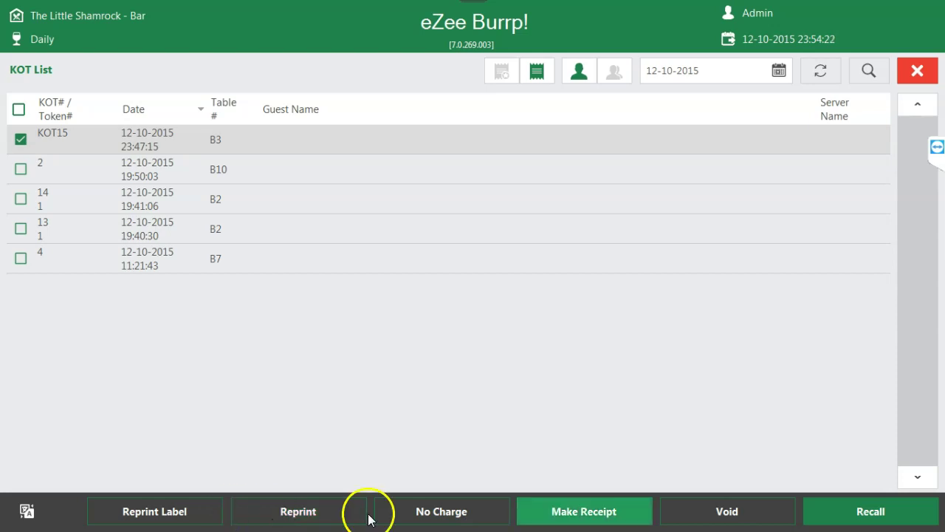
click(894, 506)
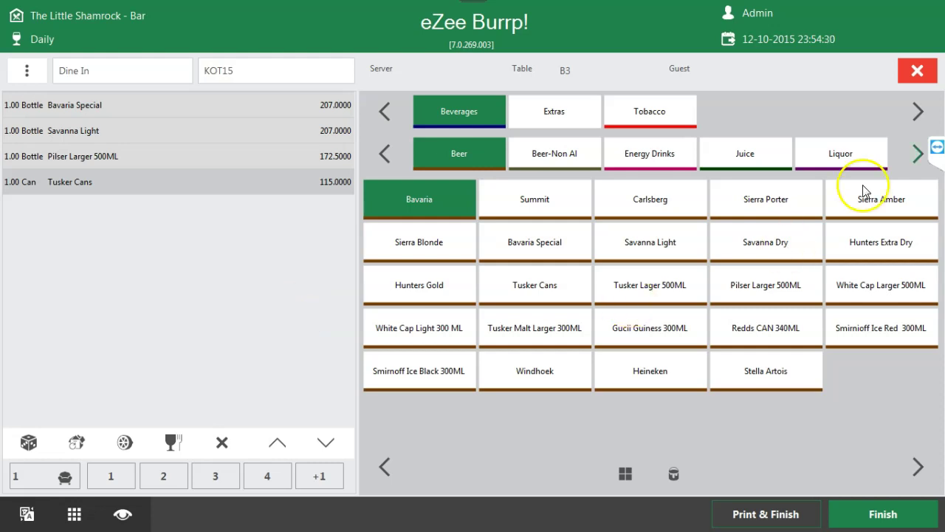
- Close KOT15's order screen and the KOT list, then open the Dine In table layout
click(914, 72)
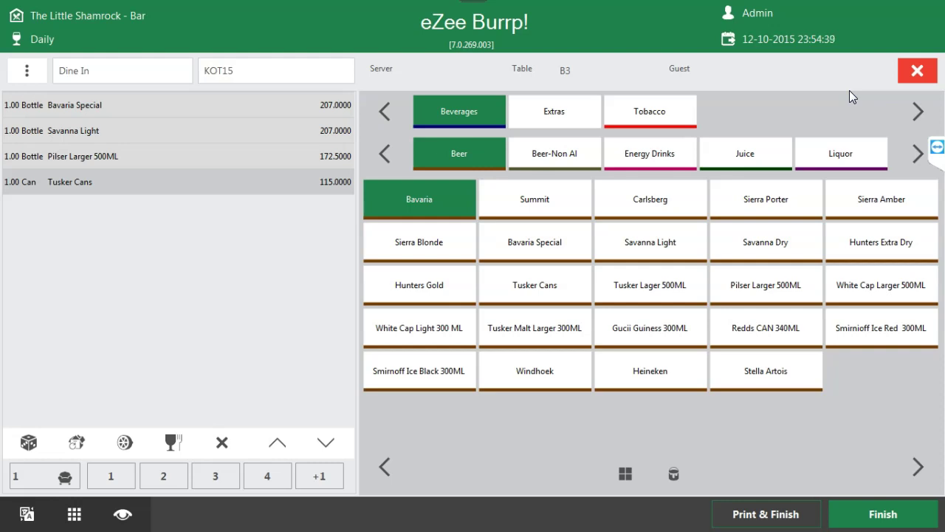
click(908, 71)
click(907, 73)
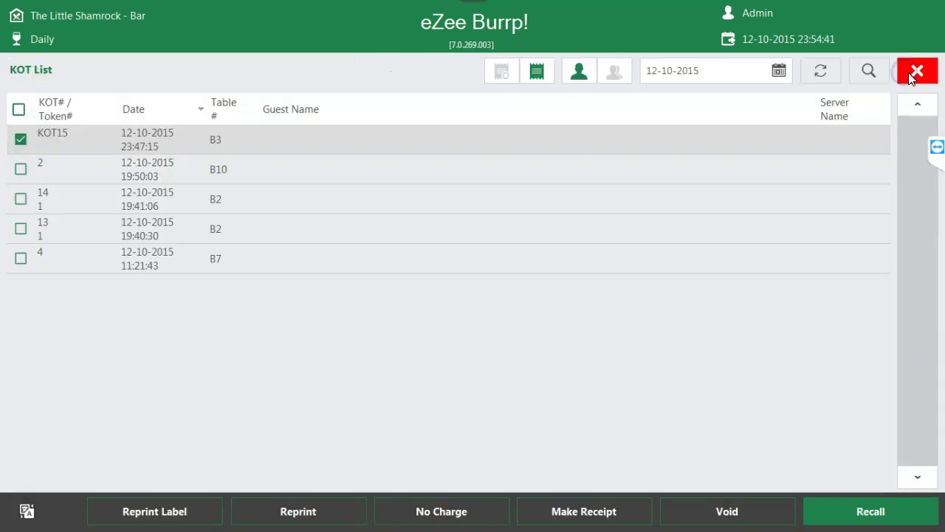
click(62, 140)
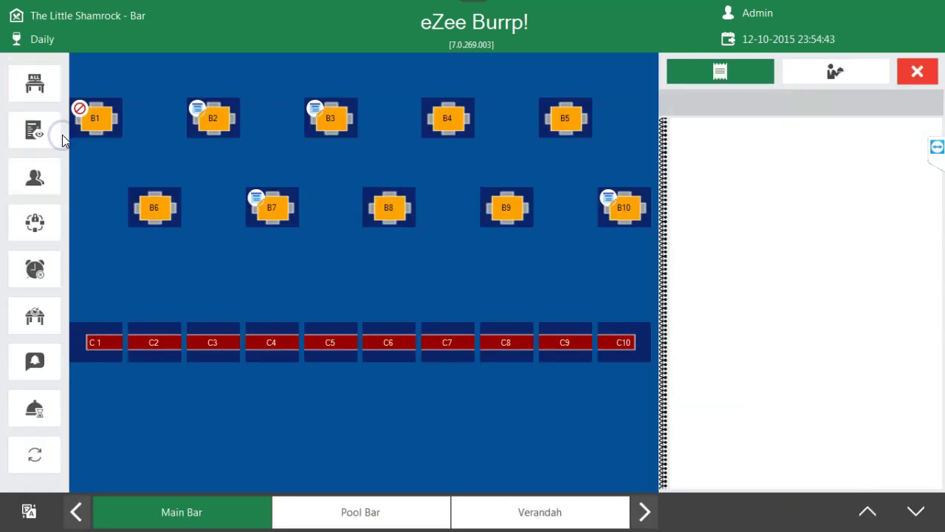
- Dismiss table B8's order information and go back via the main menu to table B3
click(403, 207)
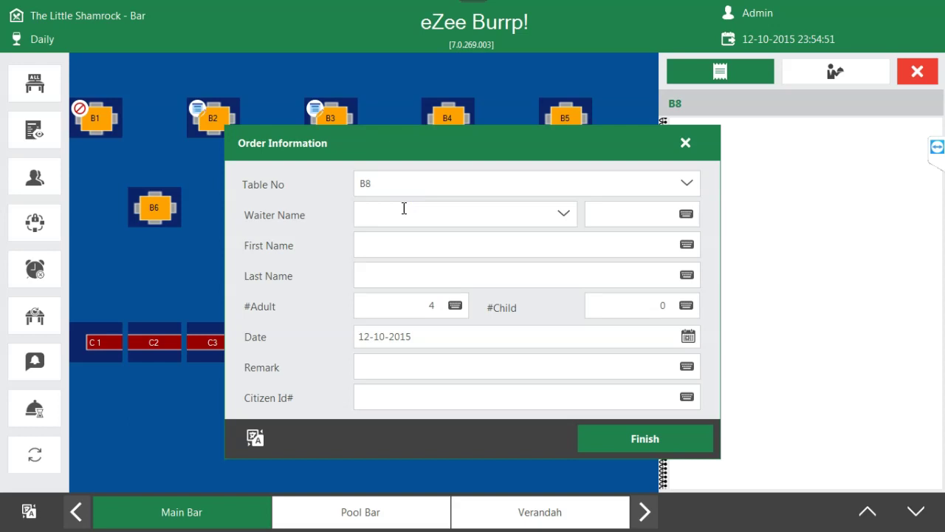
click(686, 142)
click(917, 74)
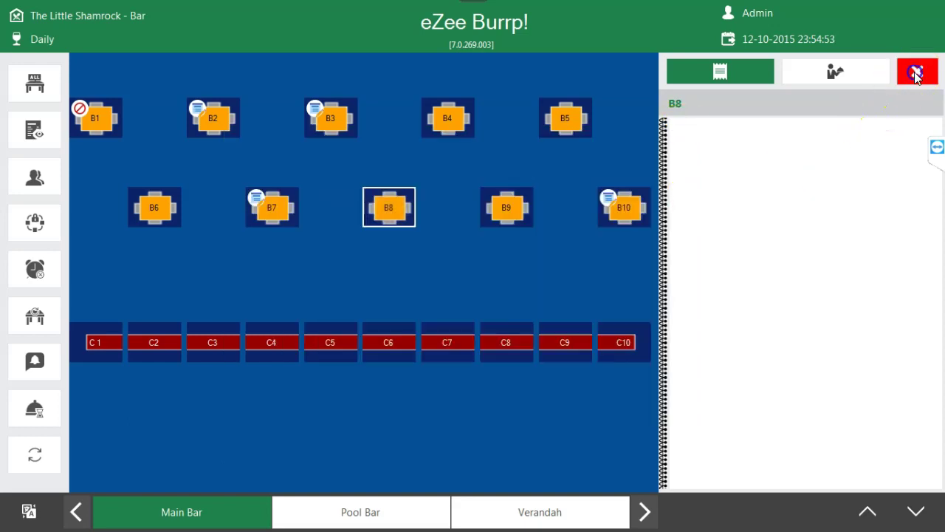
click(101, 158)
click(314, 120)
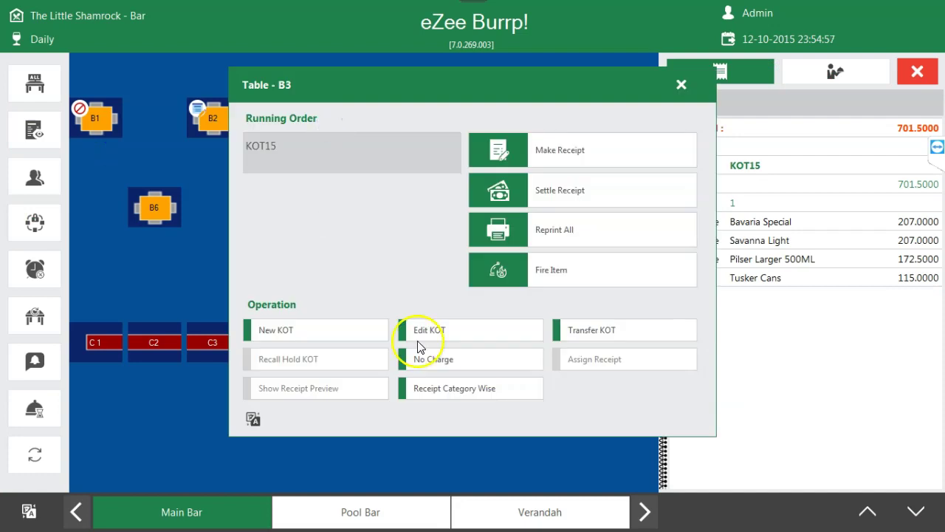
- Edit KOT15 to seat number 3 and finish, saving the KOT
click(473, 337)
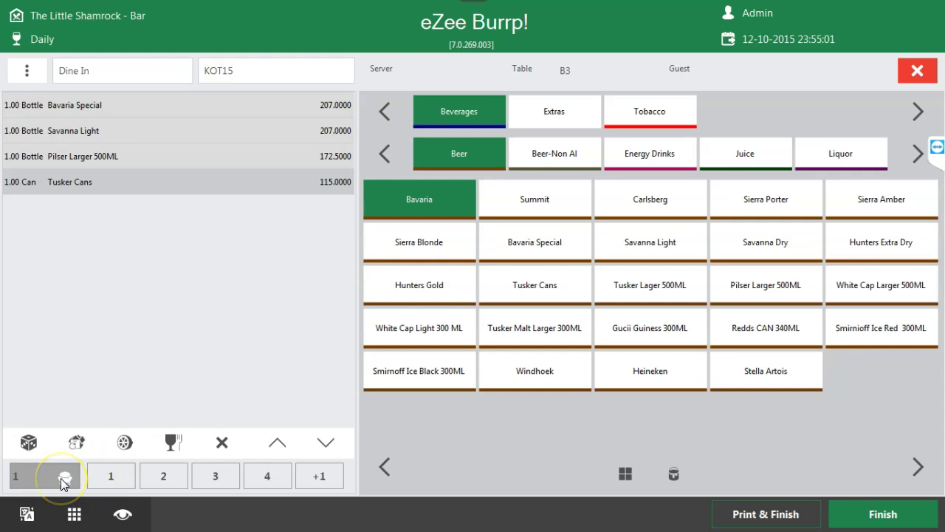
click(258, 474)
click(212, 477)
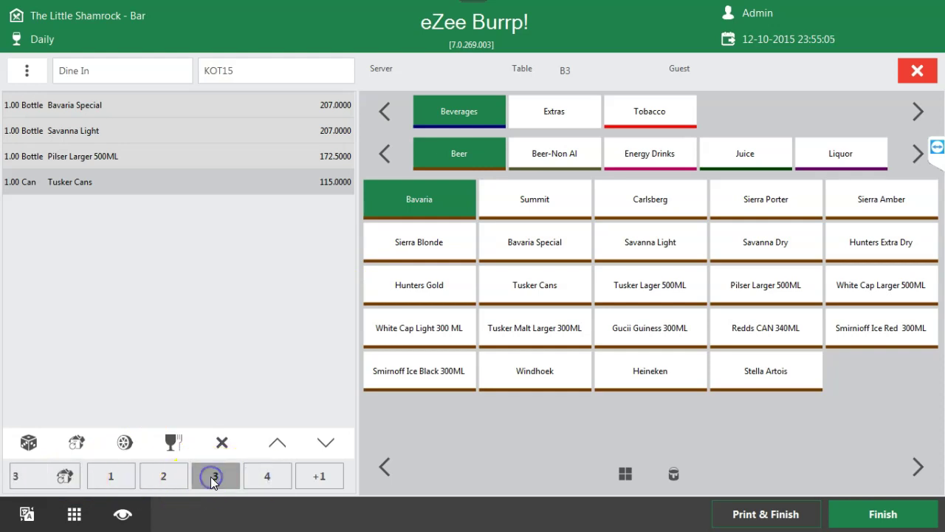
click(288, 331)
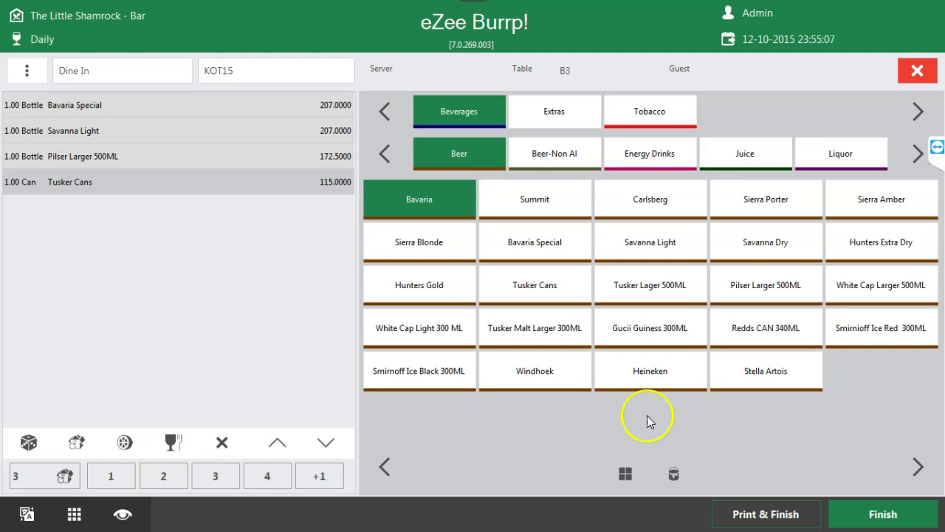
click(912, 513)
- Make a receipt from table B3's KOT15 and show discount options beside the 701.5000 total
click(336, 105)
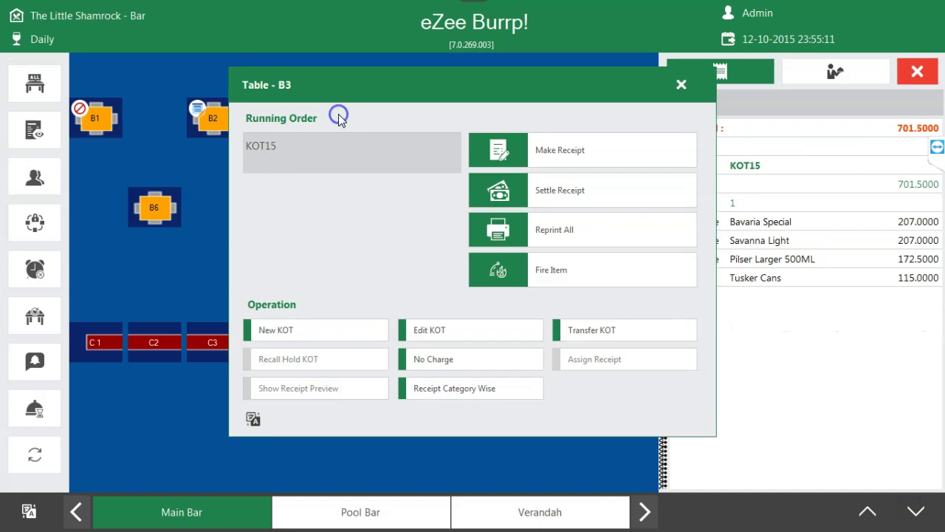
click(626, 165)
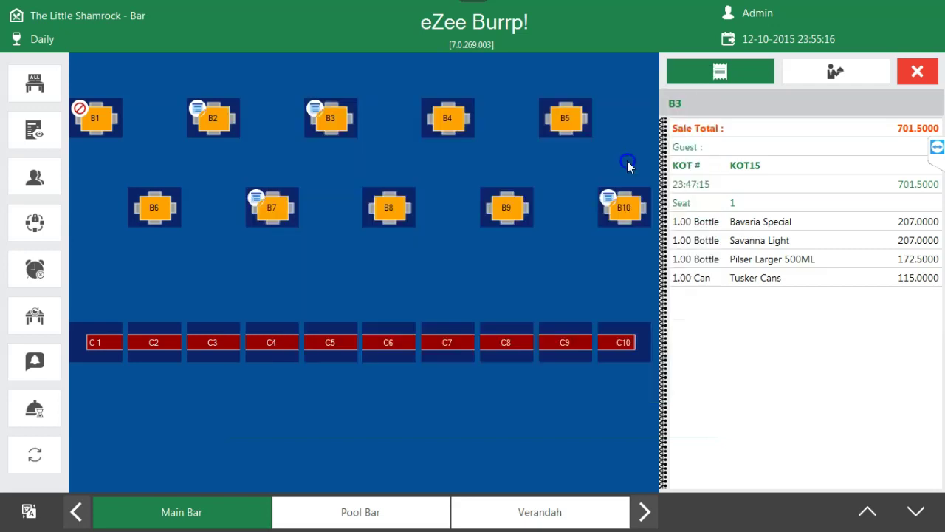
click(465, 252)
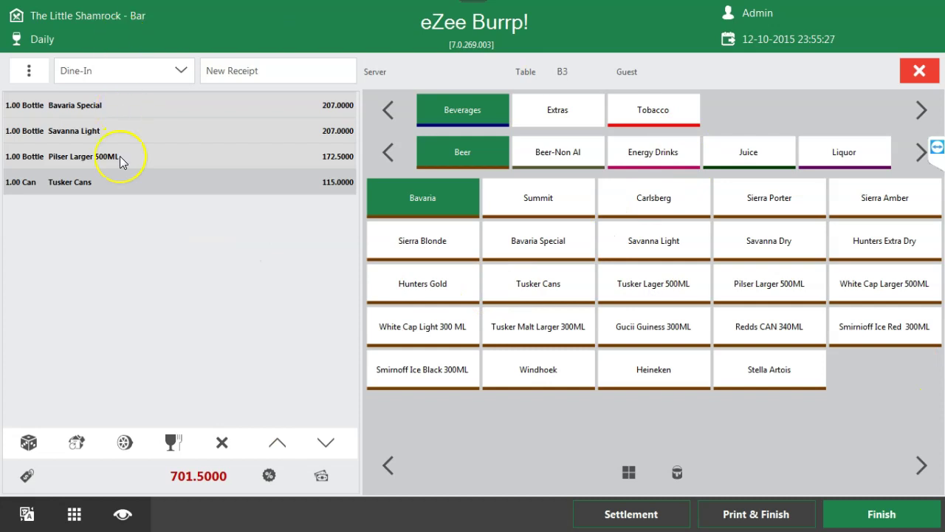
drag(141, 481, 232, 494)
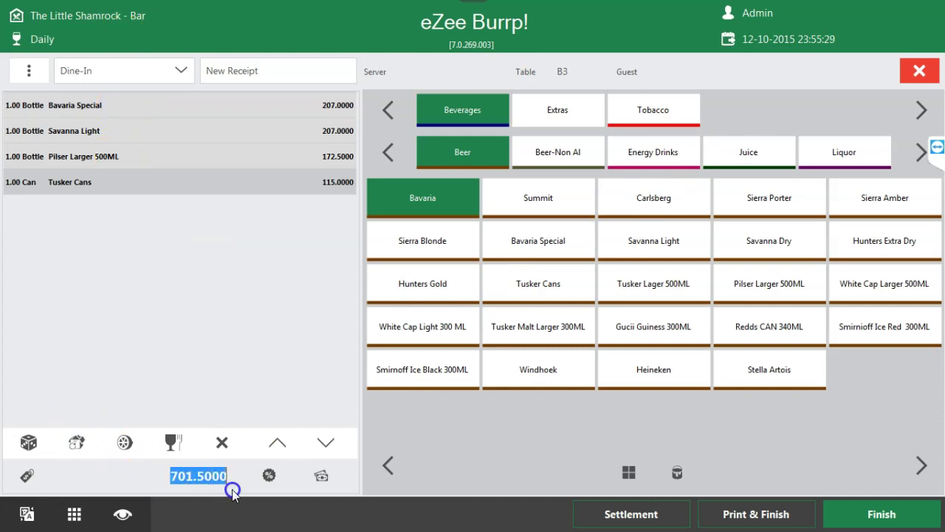
click(280, 478)
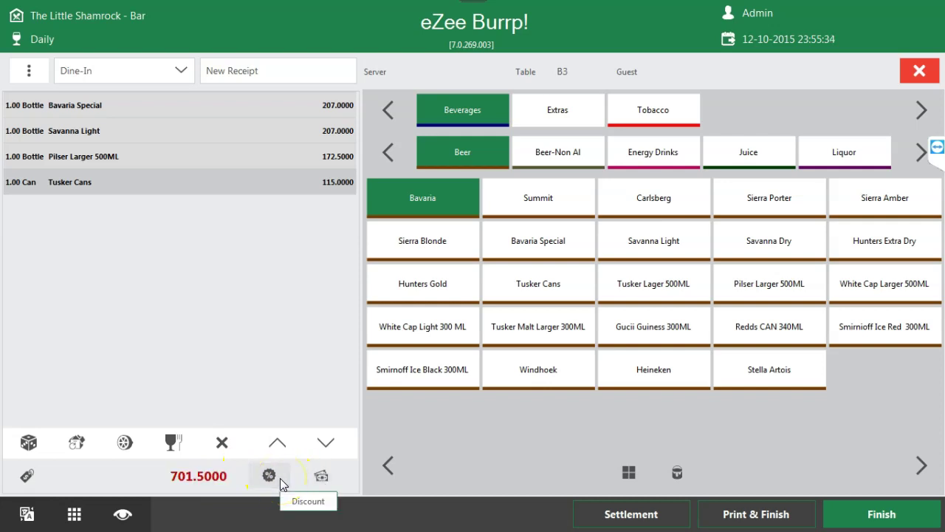
- Browse the receipt and item discount tabs, then enter a 10% cash discount on the receipt
click(555, 122)
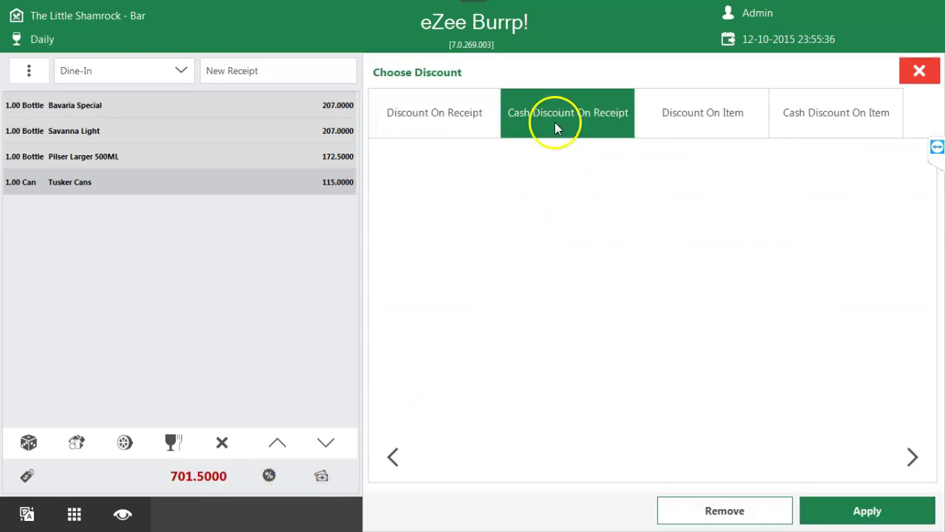
click(686, 126)
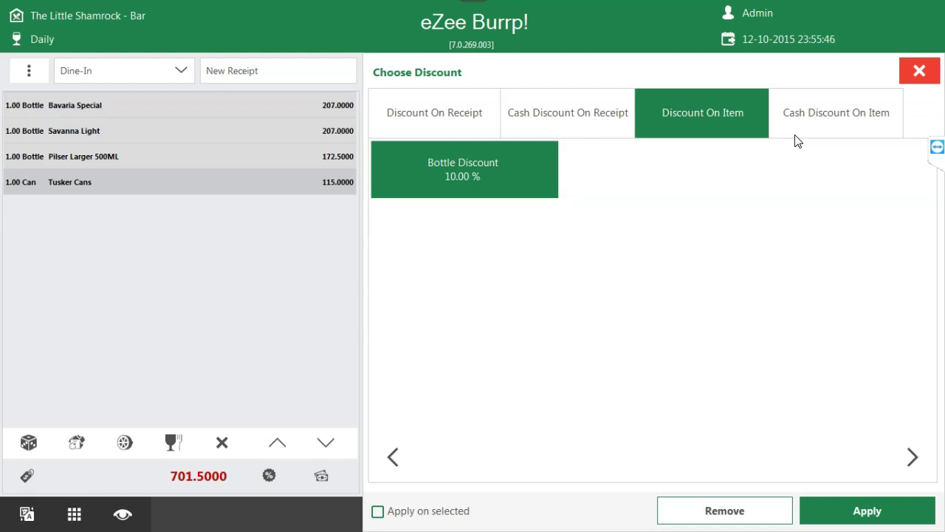
click(787, 140)
click(566, 116)
click(402, 125)
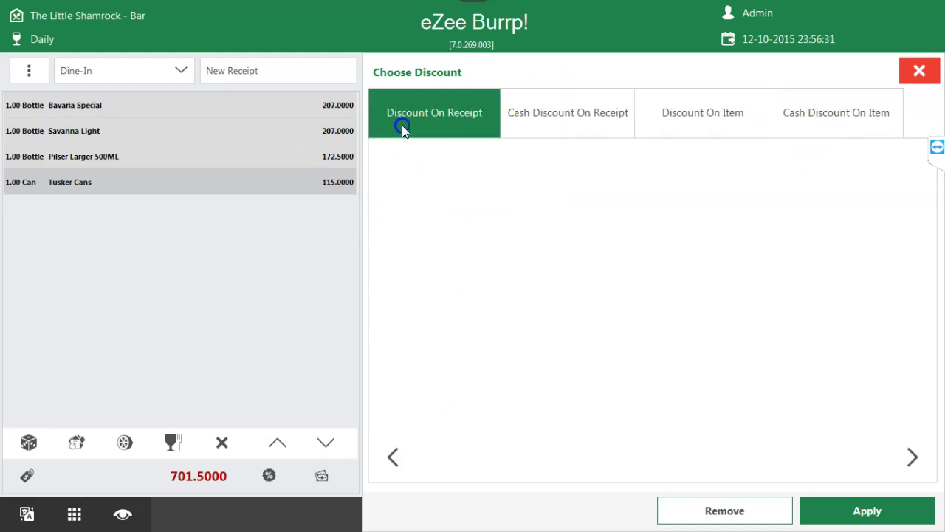
click(695, 120)
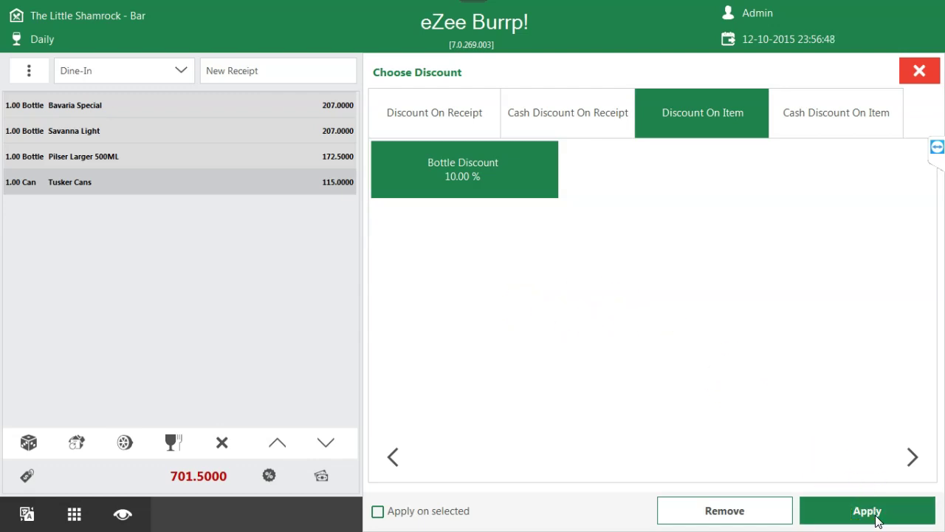
click(584, 104)
click(732, 269)
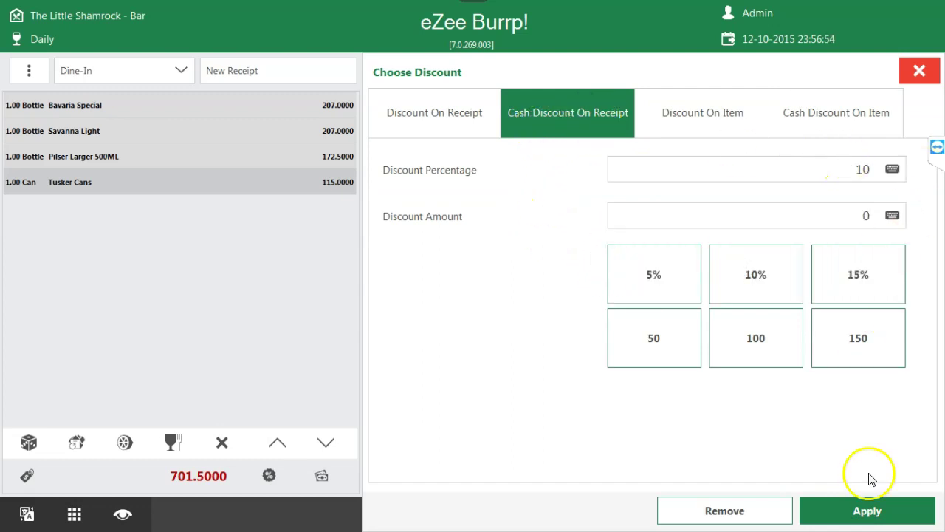
- Apply the 10 percent receipt discount, bringing the total to 631.3500
click(875, 519)
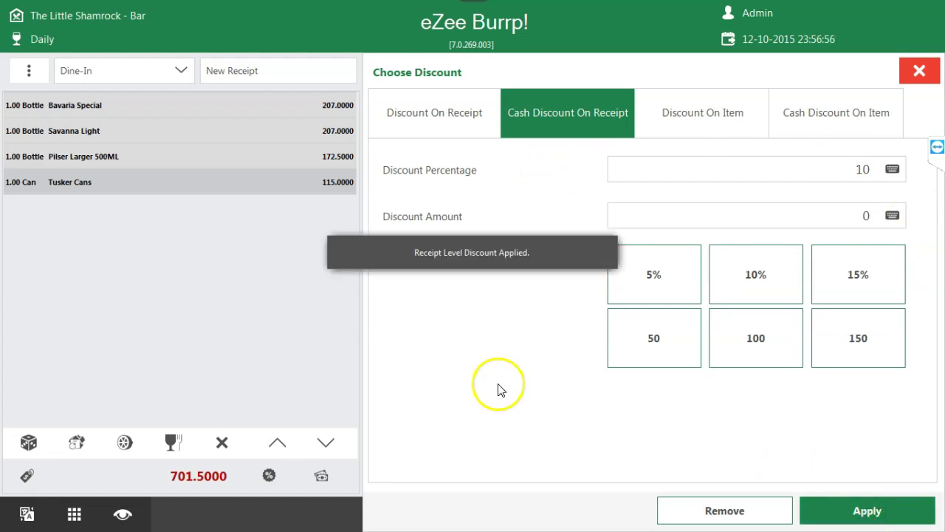
drag(165, 476, 252, 474)
click(178, 476)
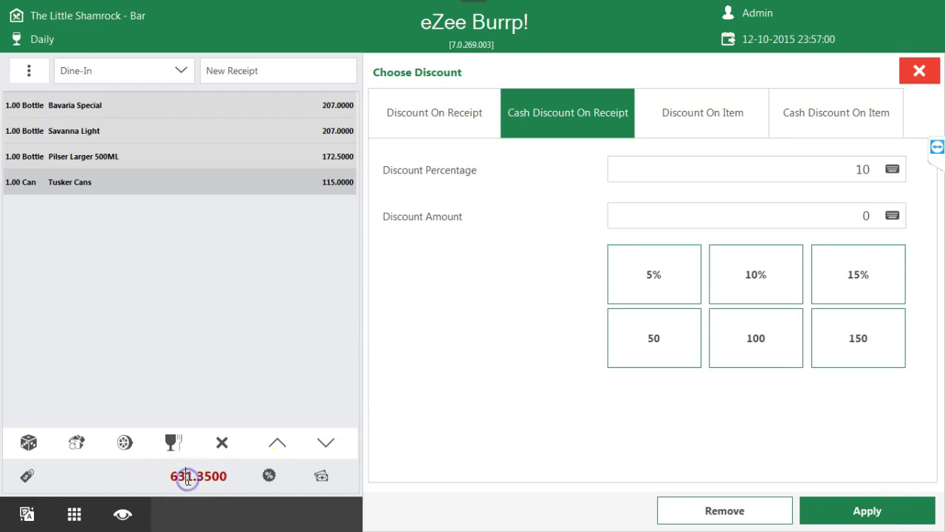
- Remove the discount to restore the 701.5000 total and close the discount options
click(745, 511)
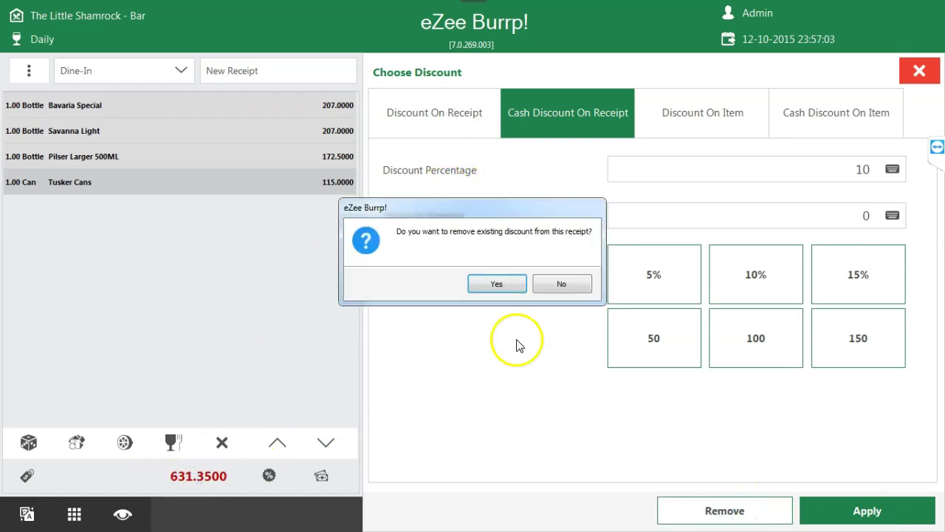
click(500, 281)
drag(169, 476, 235, 480)
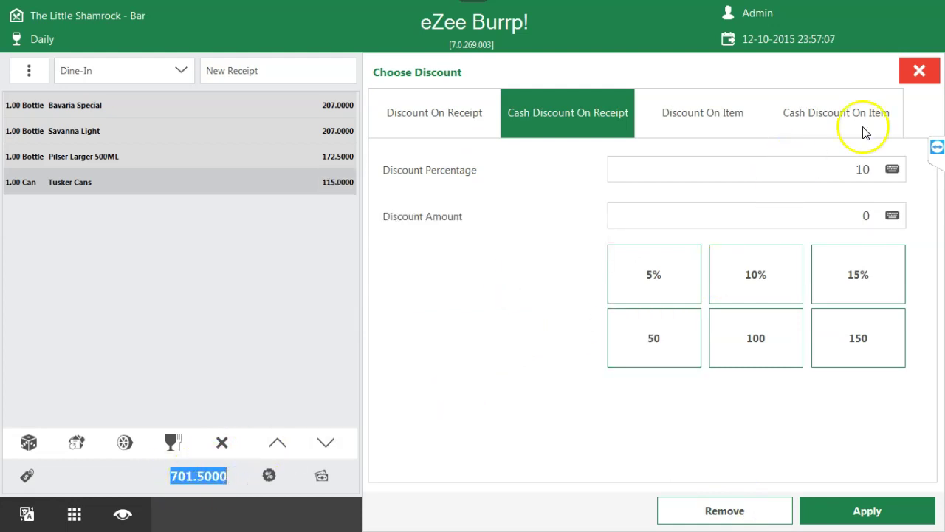
click(919, 70)
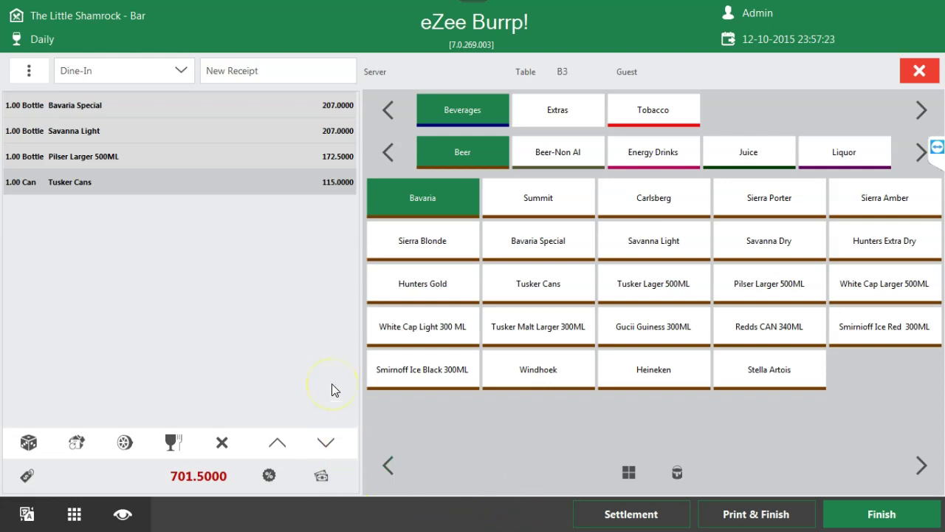
click(628, 518)
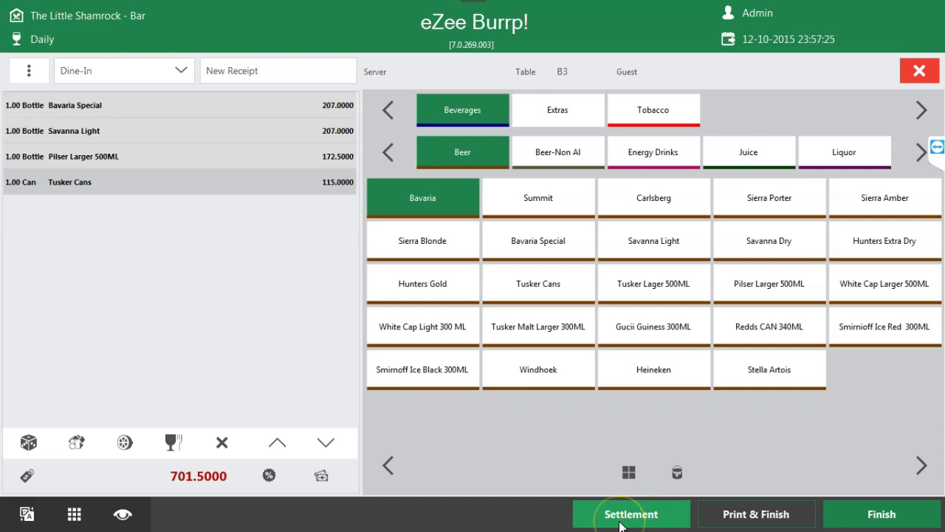
click(467, 437)
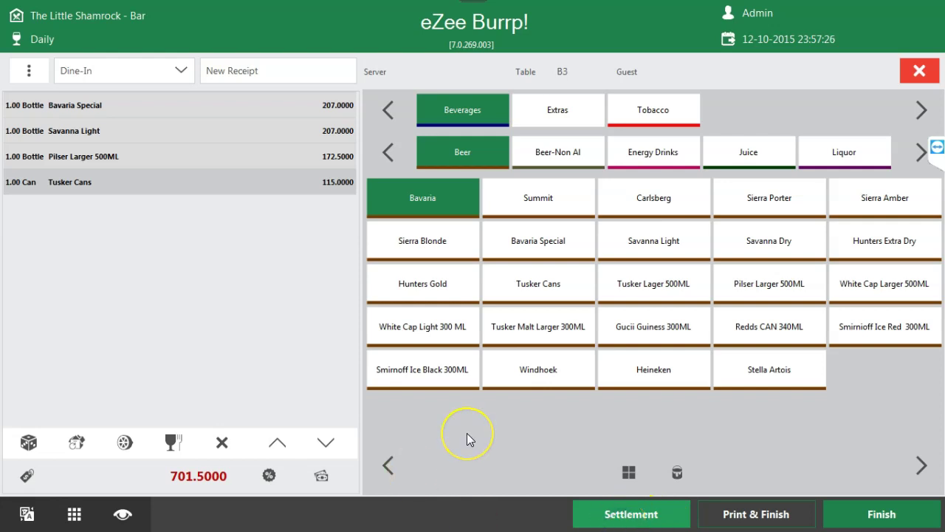
click(593, 499)
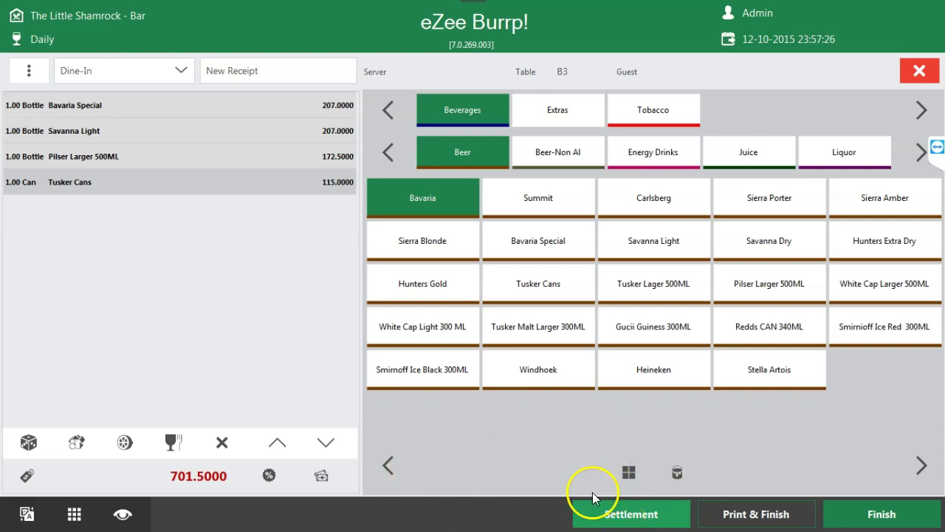
click(601, 517)
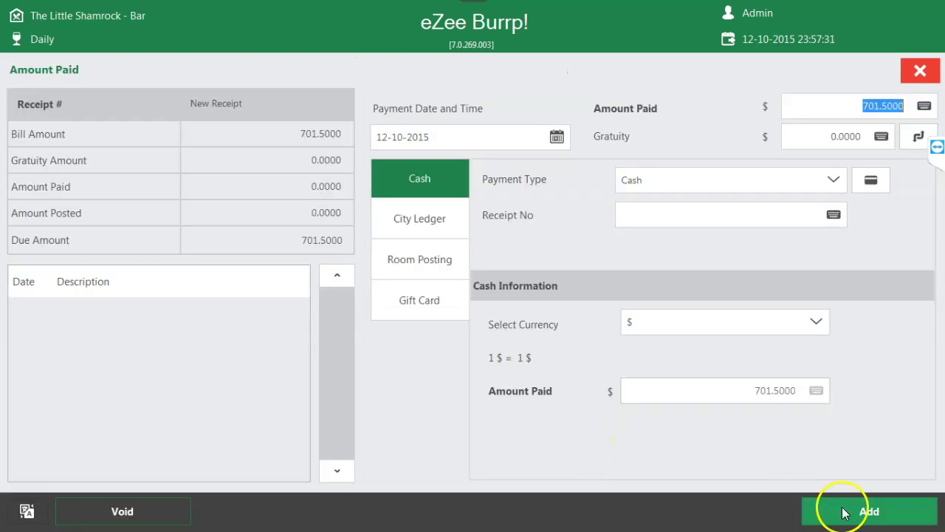
click(846, 108)
drag(846, 107, 899, 106)
click(822, 109)
click(919, 133)
click(854, 206)
text(710)
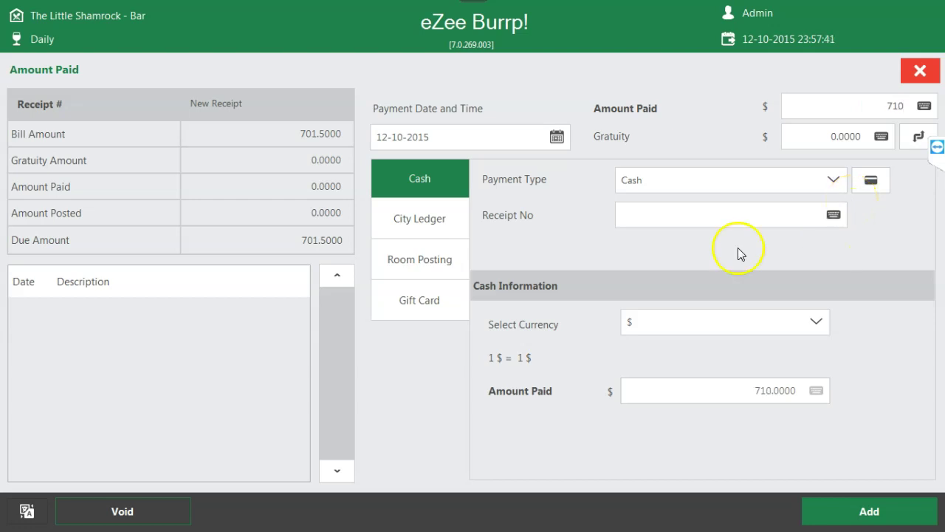
click(920, 141)
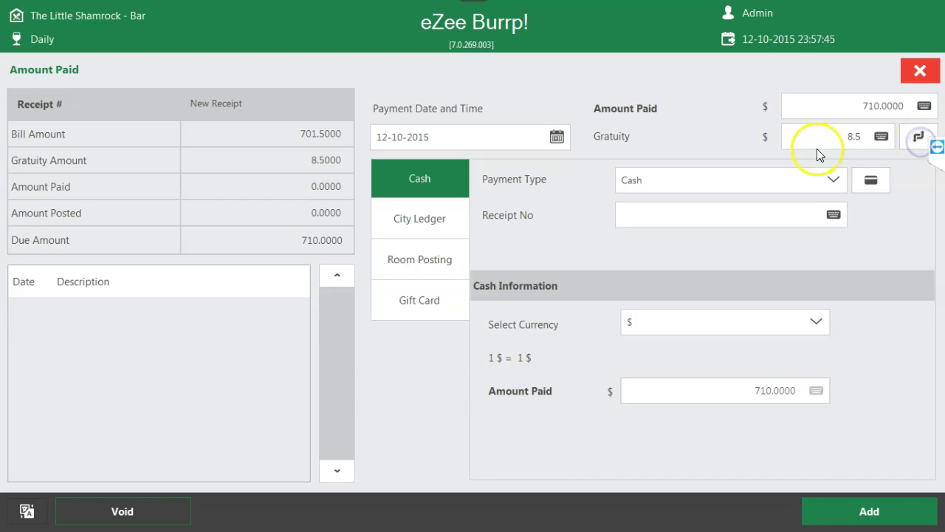
drag(840, 136, 861, 136)
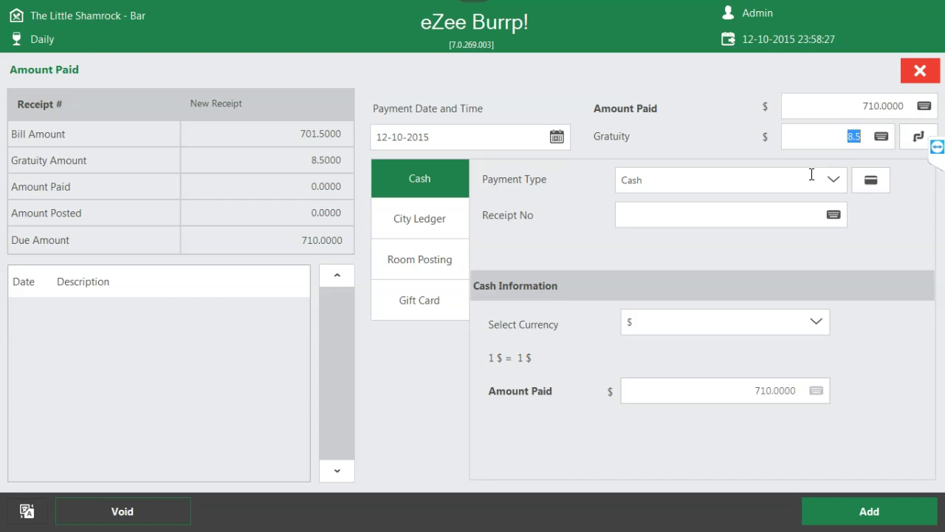
click(919, 70)
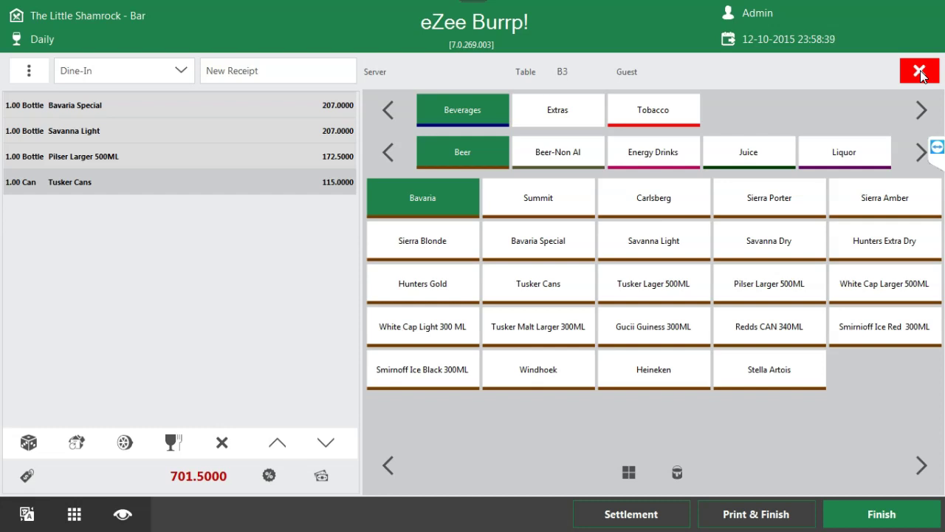
- Settle table B3's receipt with 710 paid, 8.5 as gratuity, using Room Posting
click(918, 74)
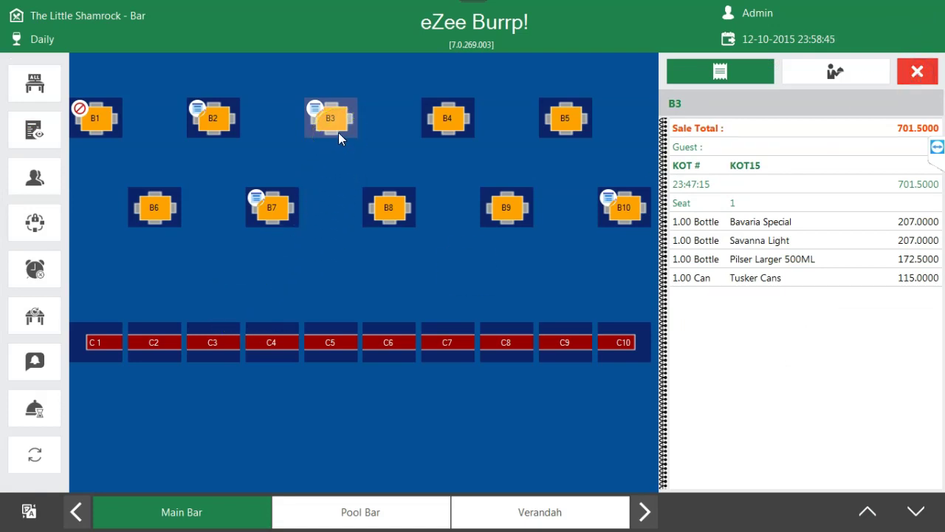
click(338, 132)
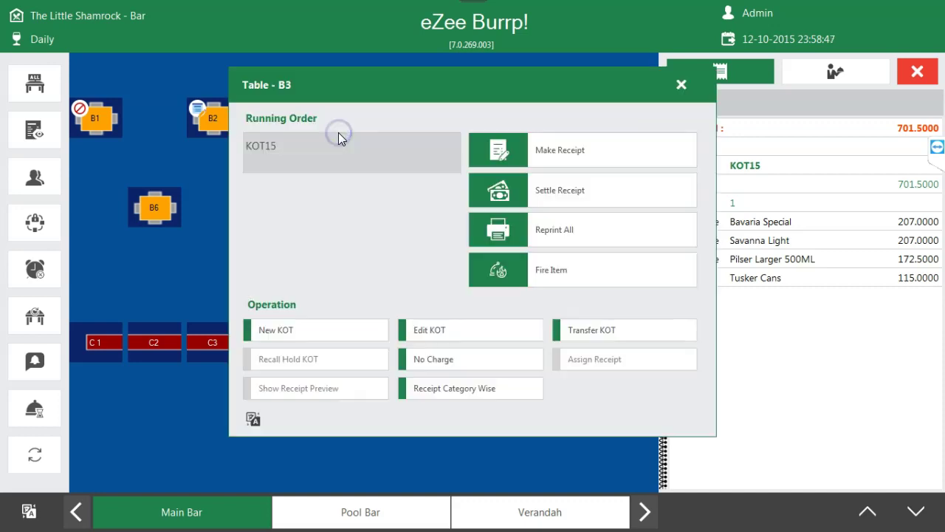
click(543, 188)
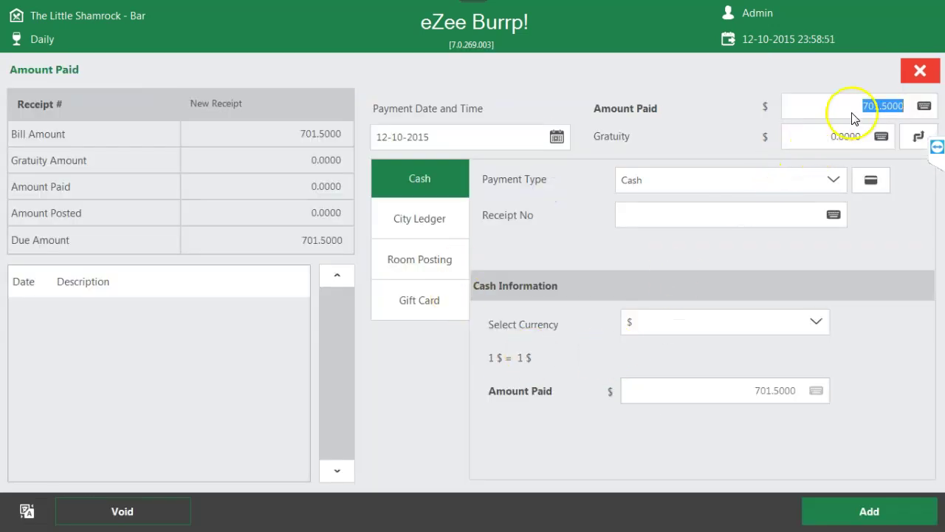
text(710)
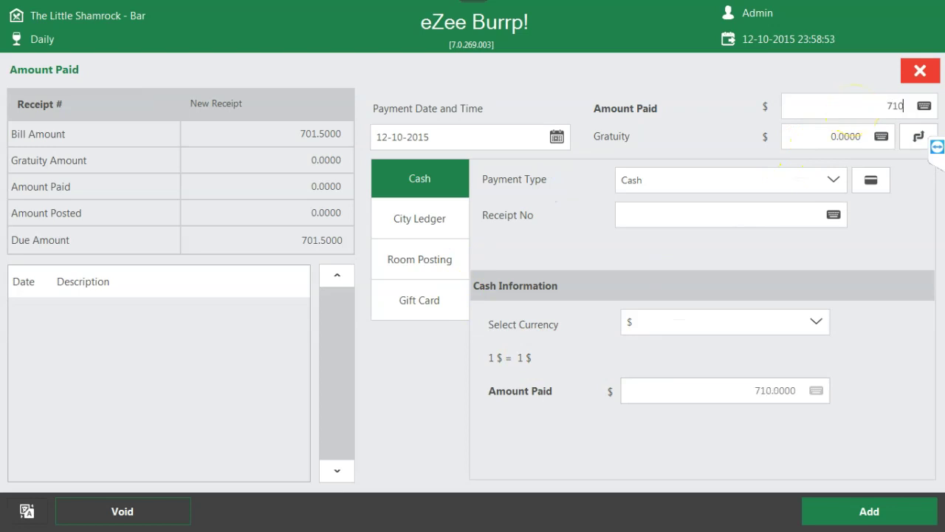
click(910, 146)
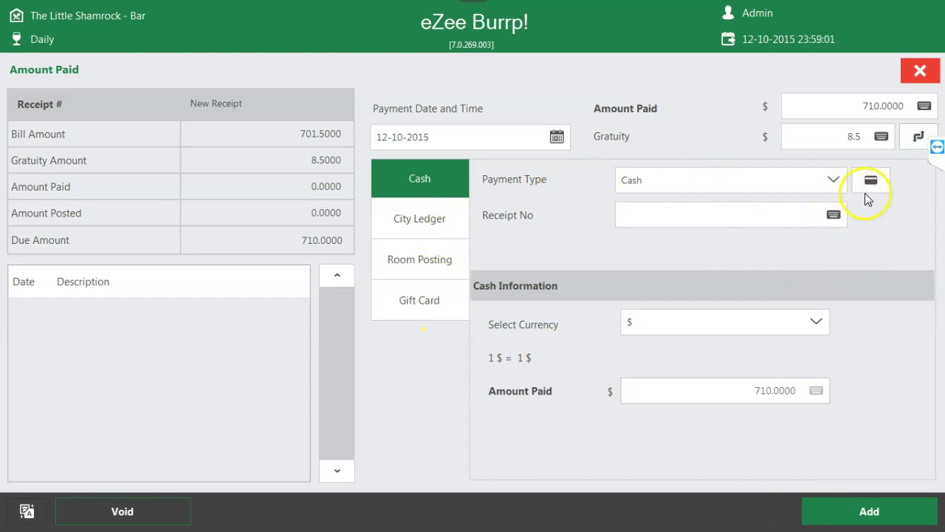
click(401, 272)
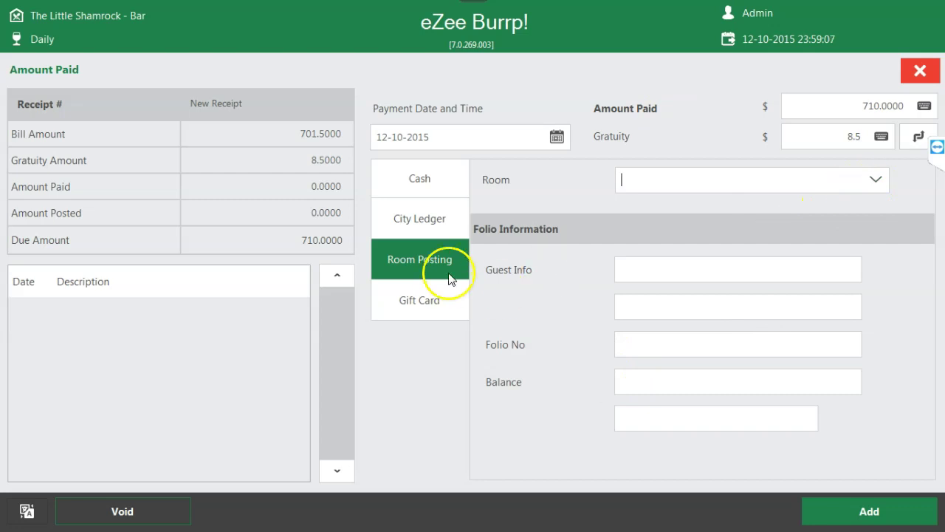
- Explore the in-house guest folios and the cash and city ledger payment modes
click(876, 182)
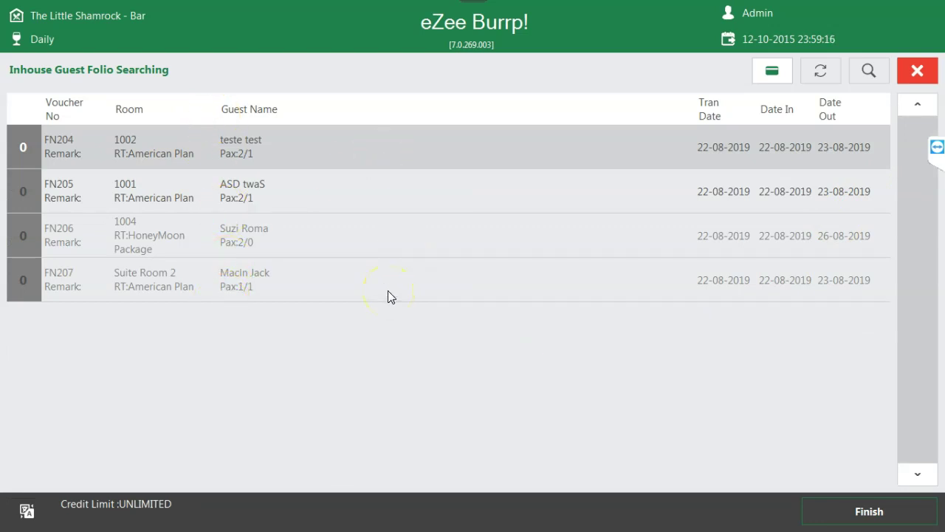
click(215, 201)
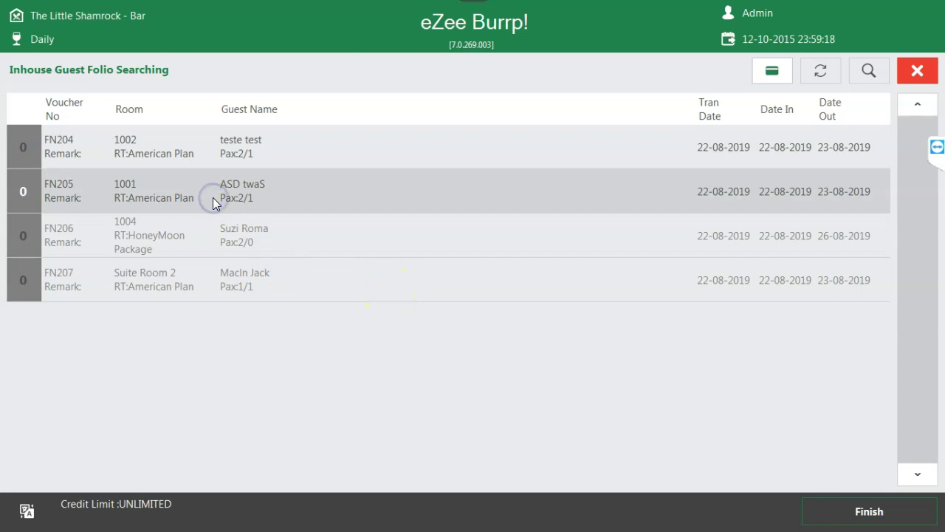
click(916, 72)
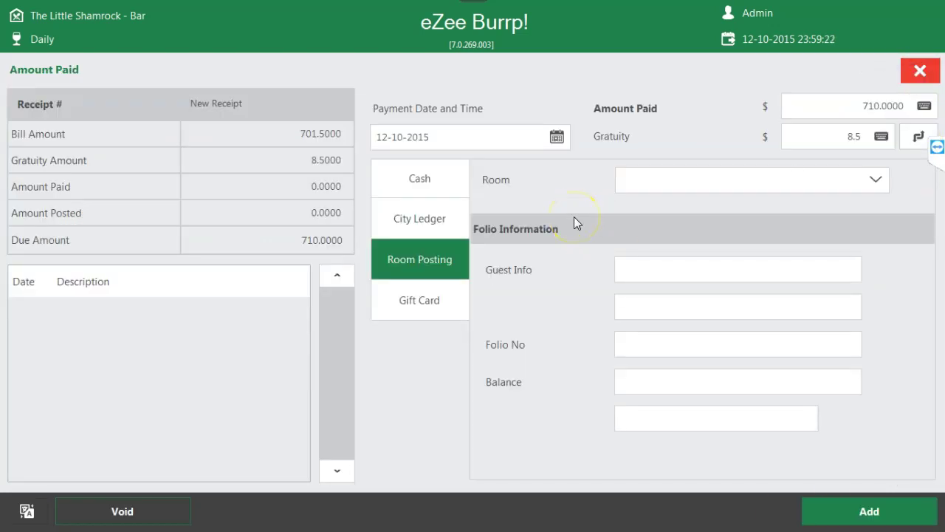
click(452, 183)
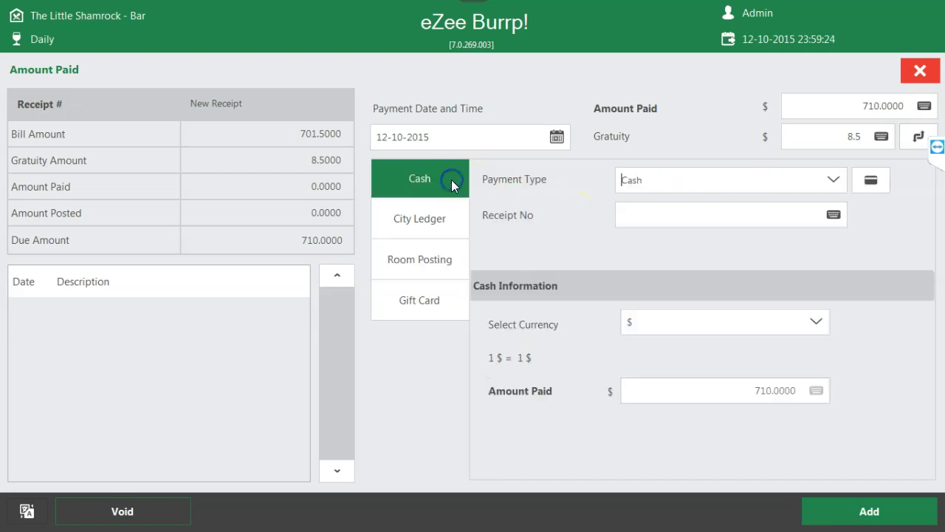
click(431, 221)
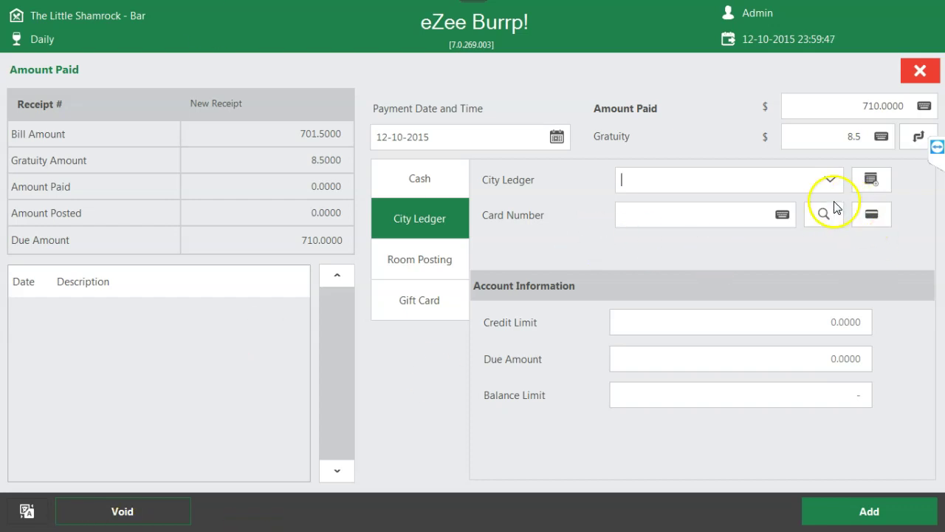
click(840, 134)
click(849, 104)
double_click(856, 137)
- Restart table B3's settlement and enter 710 as the amount paid
click(920, 70)
click(321, 125)
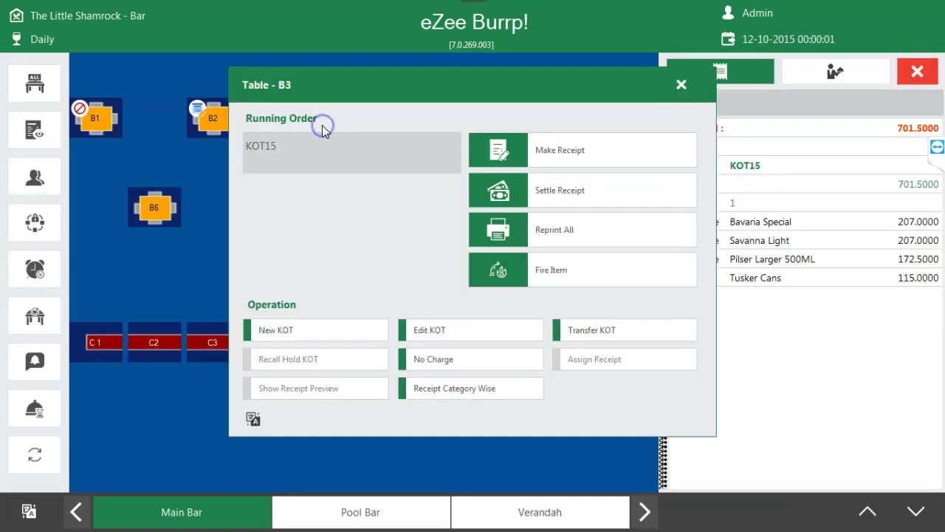
click(563, 192)
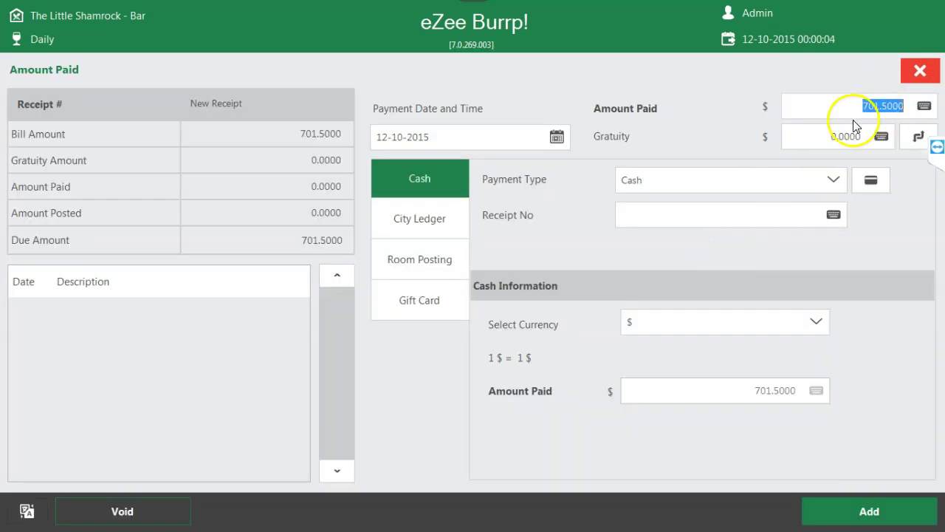
double_click(914, 105)
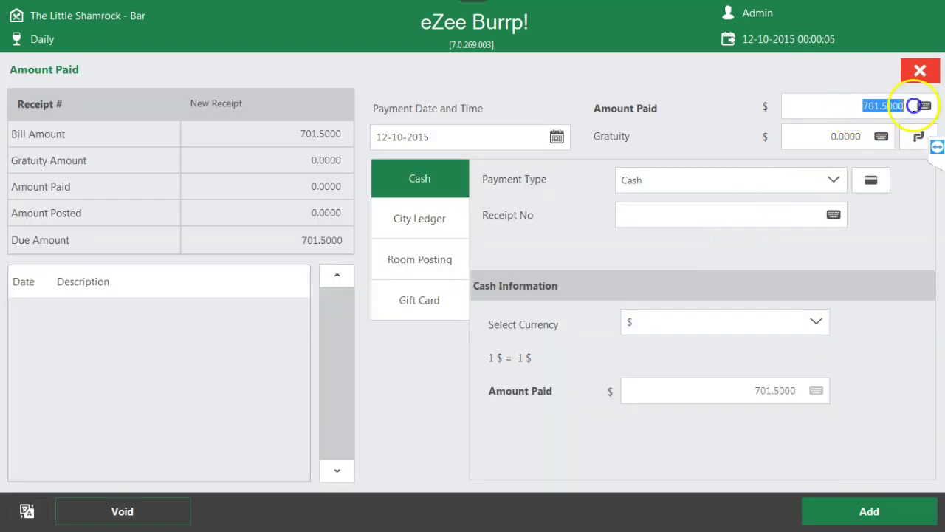
text(710)
click(827, 144)
double_click(836, 136)
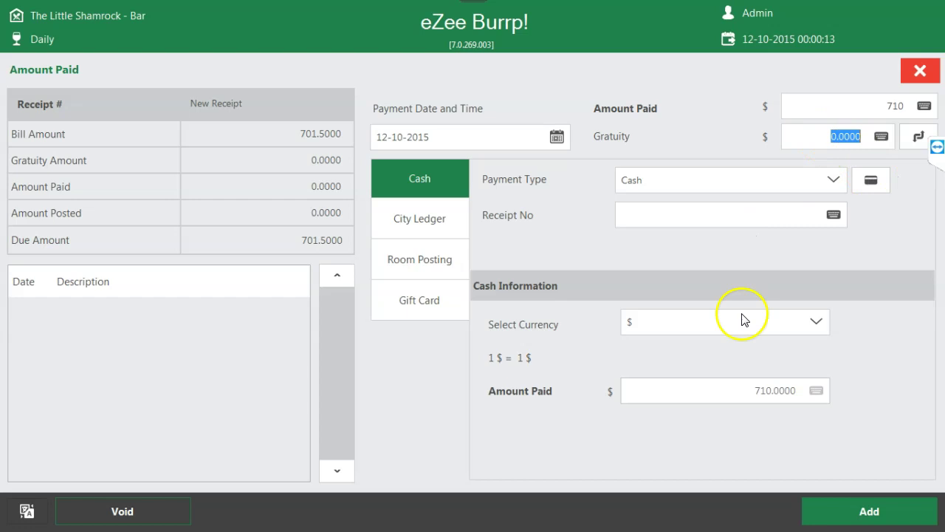
- Post the 710 cash payment, dismiss the 8.5000 change notice and close the print preview
click(871, 512)
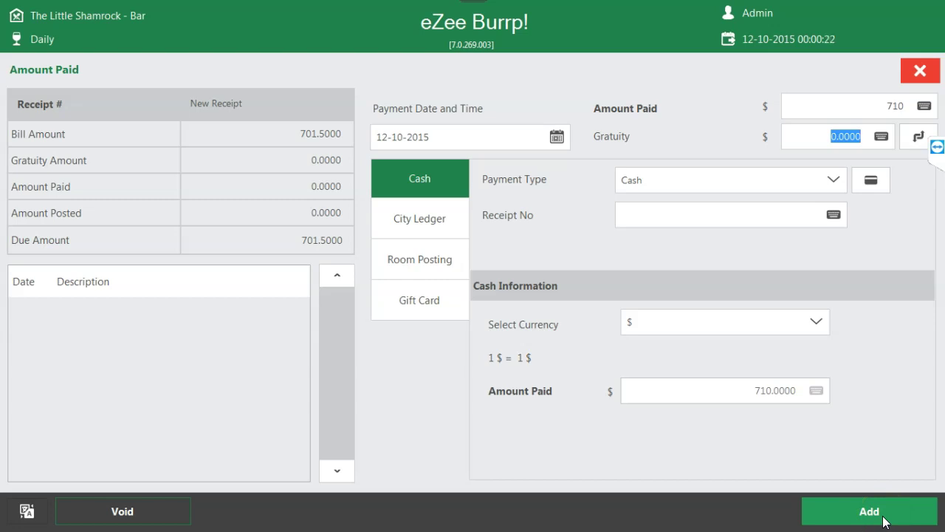
click(882, 512)
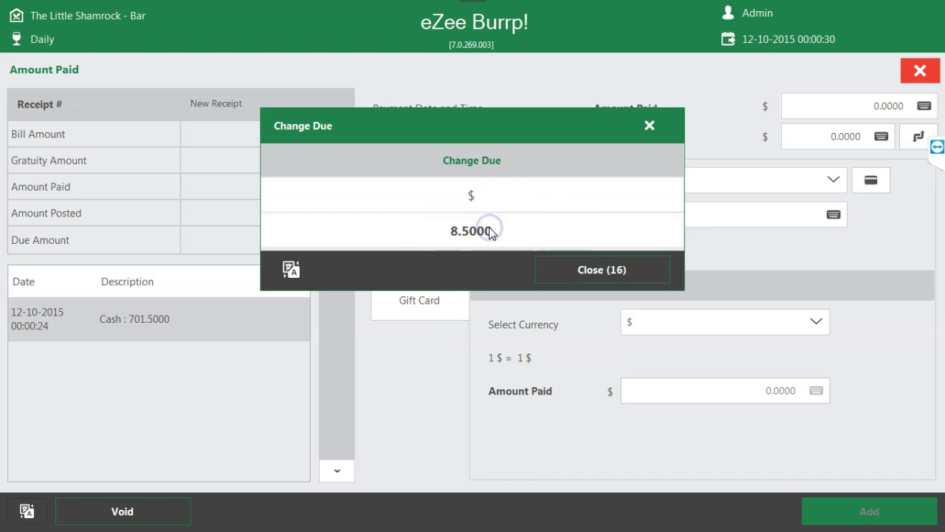
click(598, 269)
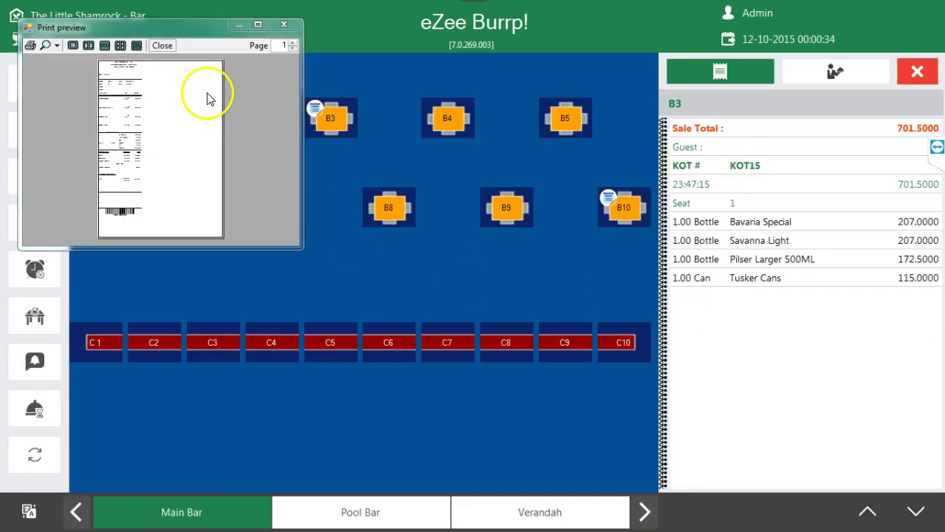
click(284, 28)
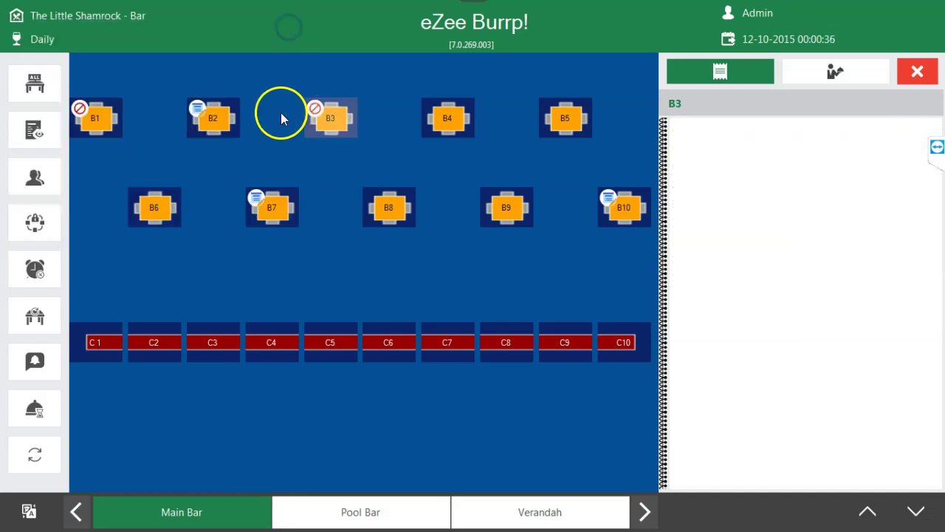
- Start settling table B2 with master KOT 13, abandon it unpaid, then open table B7's options
click(224, 126)
click(224, 125)
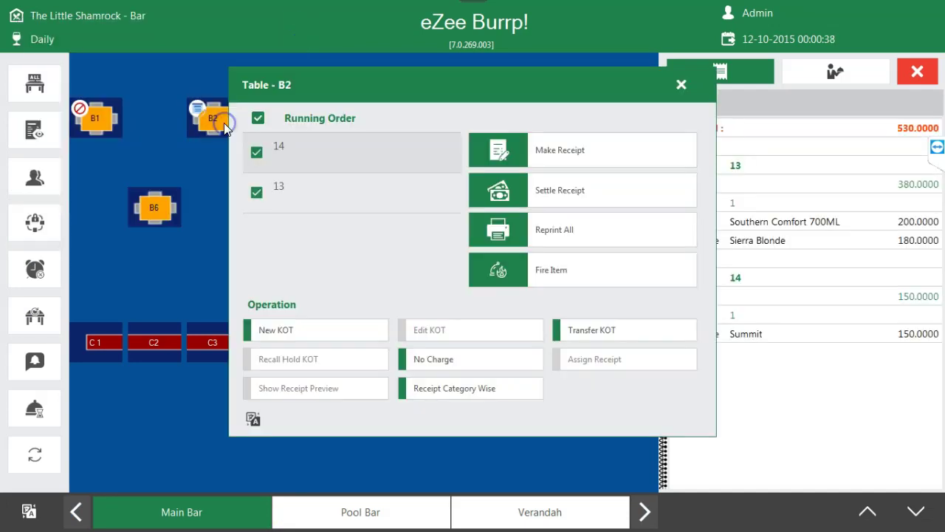
click(552, 193)
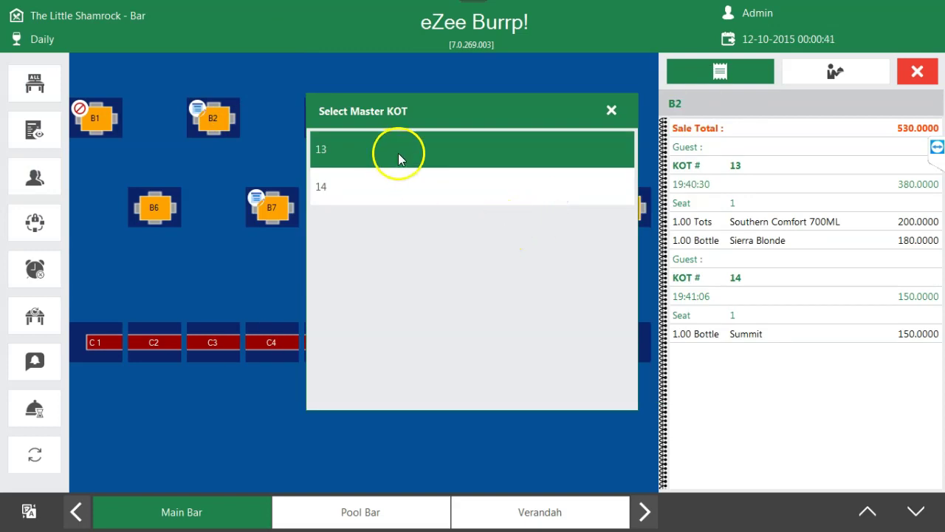
click(350, 151)
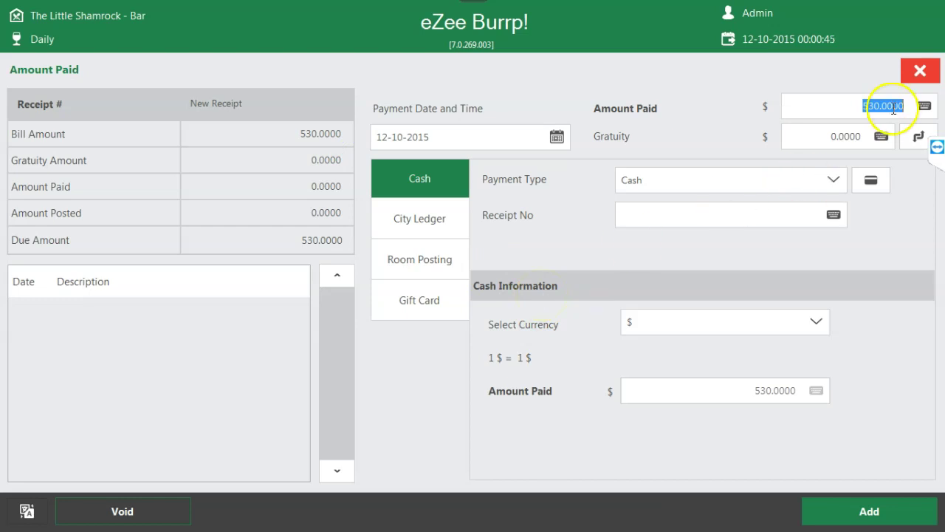
click(920, 68)
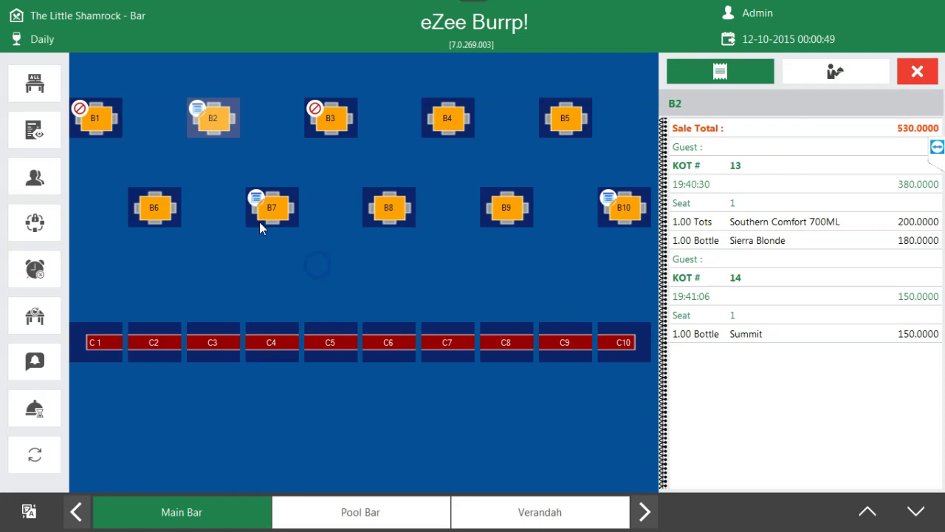
click(266, 200)
click(266, 201)
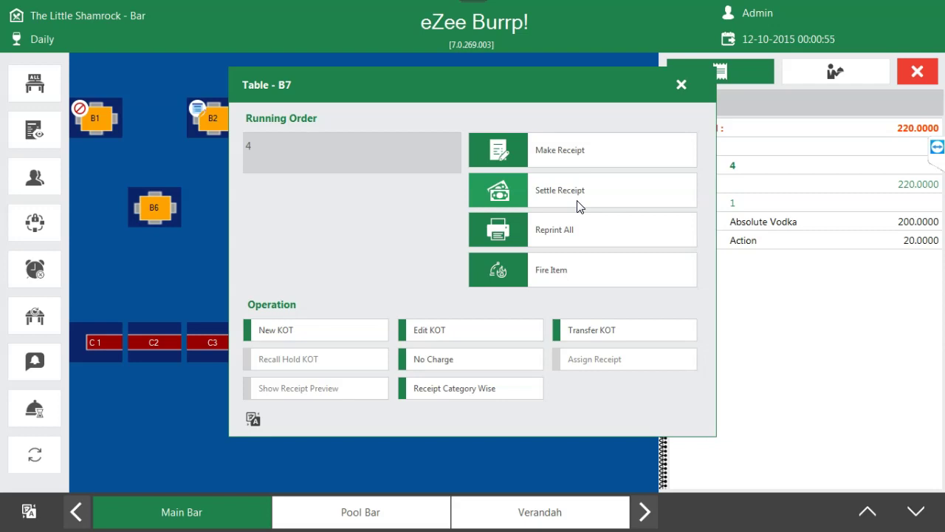
- Start settling B7's 220.0000 bill, browse the payment types with Cash kept, then abandon payment
click(578, 200)
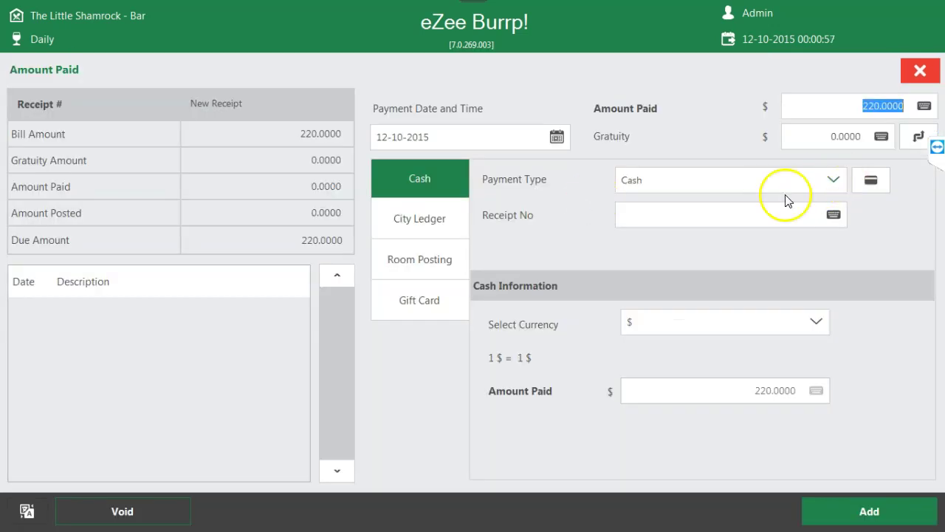
click(394, 185)
click(834, 181)
click(428, 157)
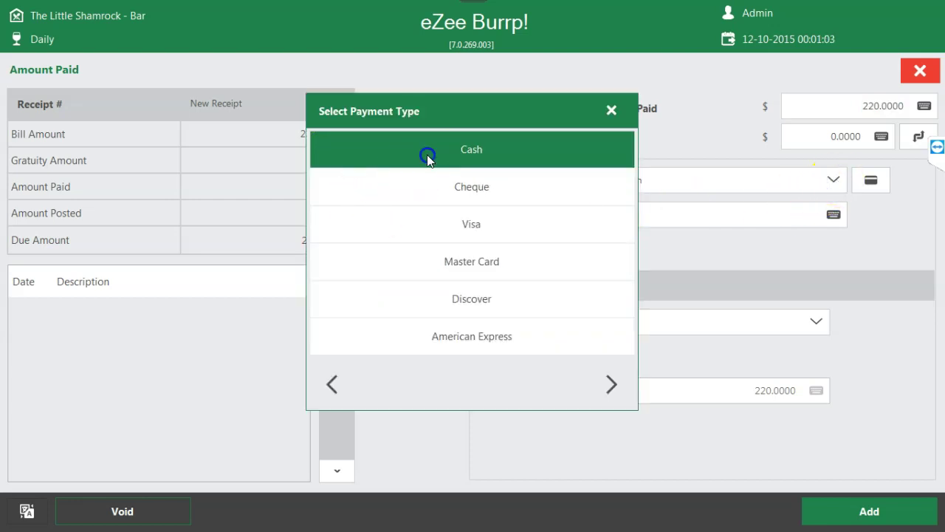
click(830, 182)
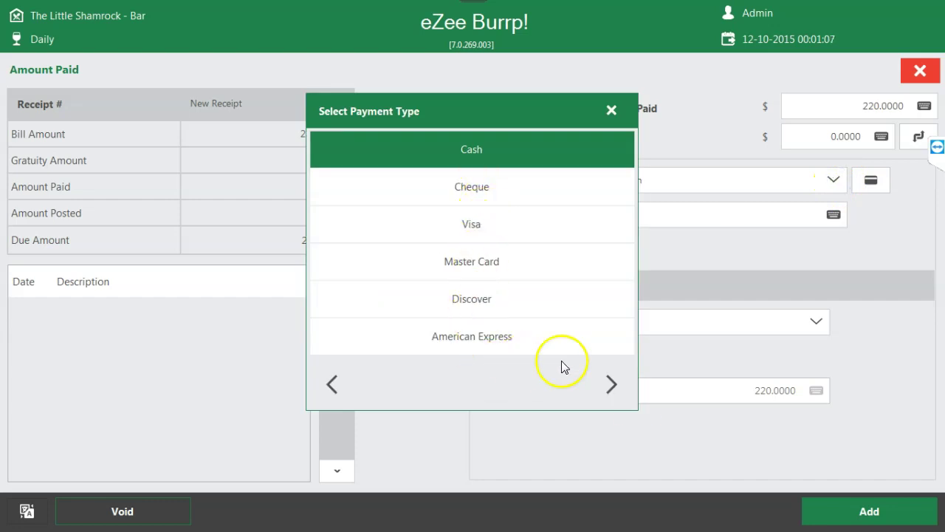
click(613, 386)
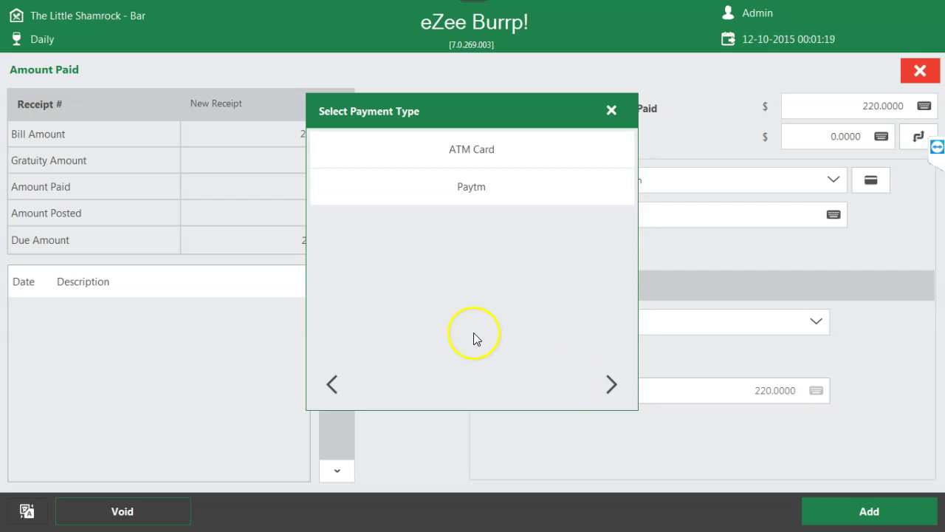
click(612, 111)
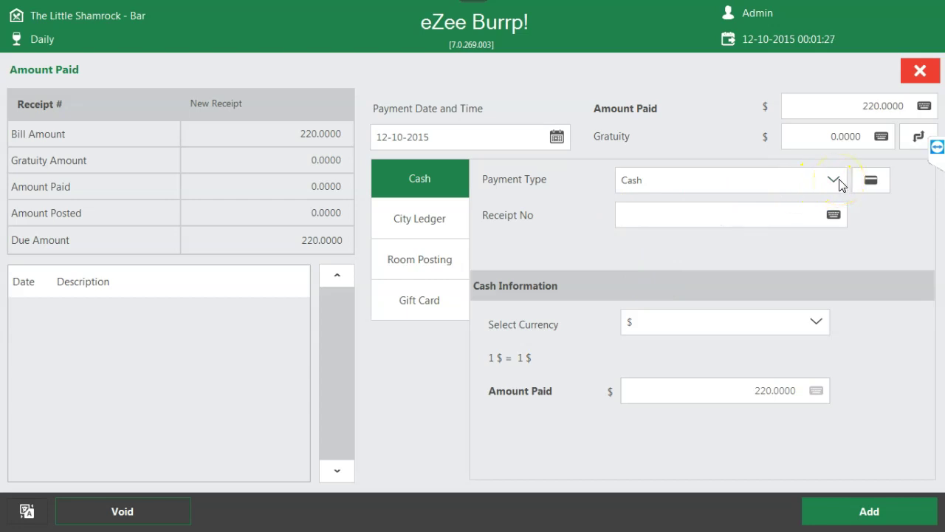
click(916, 70)
- Open B7's order for Make Receipt, exit without a receipt, and close B7's options
click(250, 216)
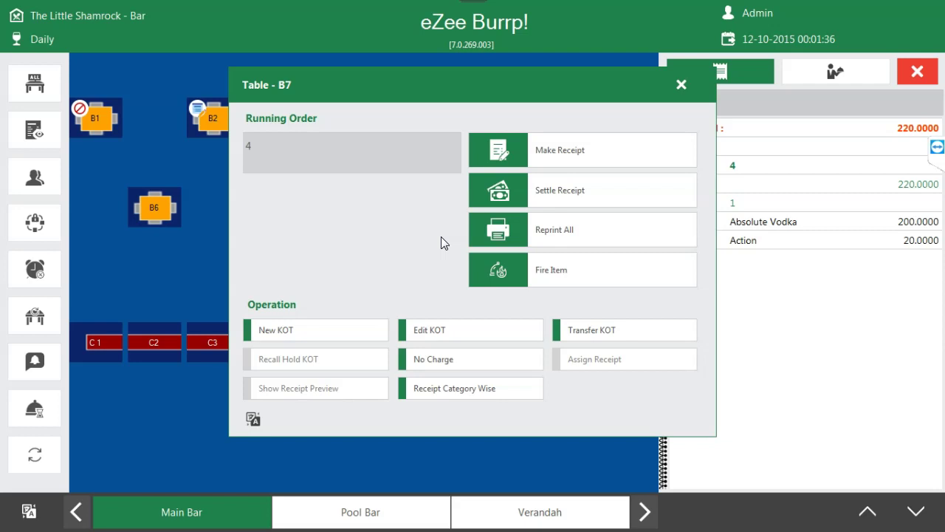
click(547, 150)
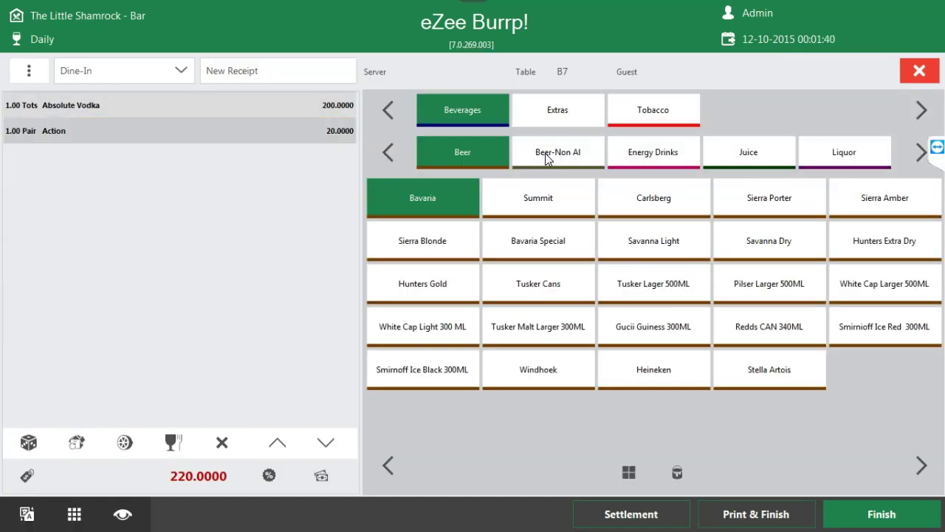
click(918, 71)
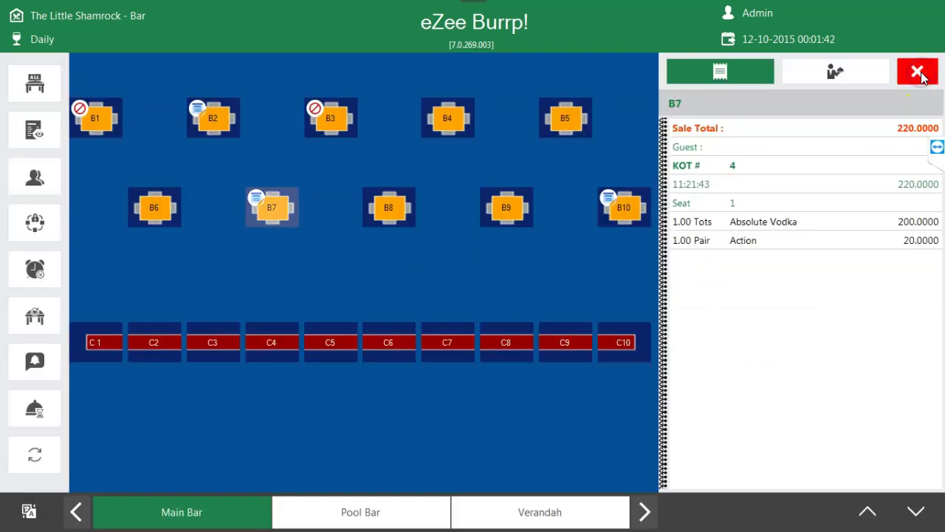
click(271, 200)
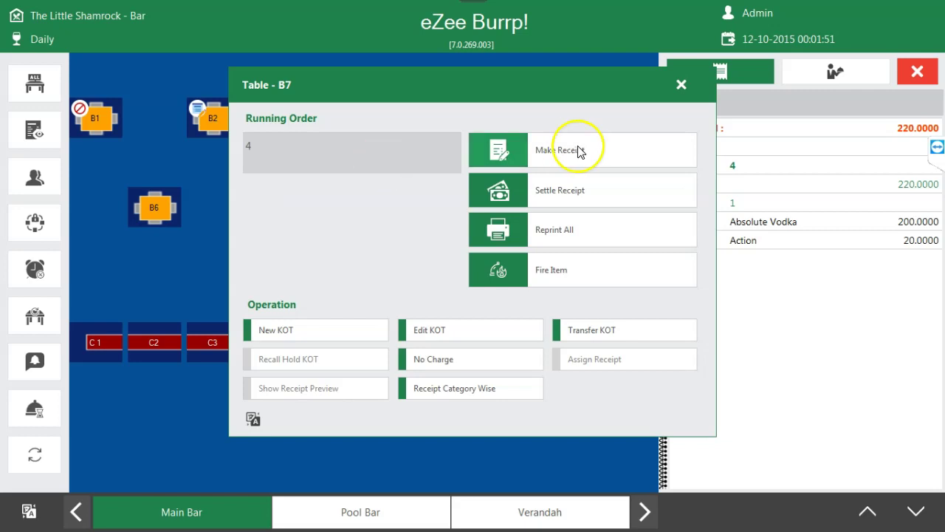
click(681, 86)
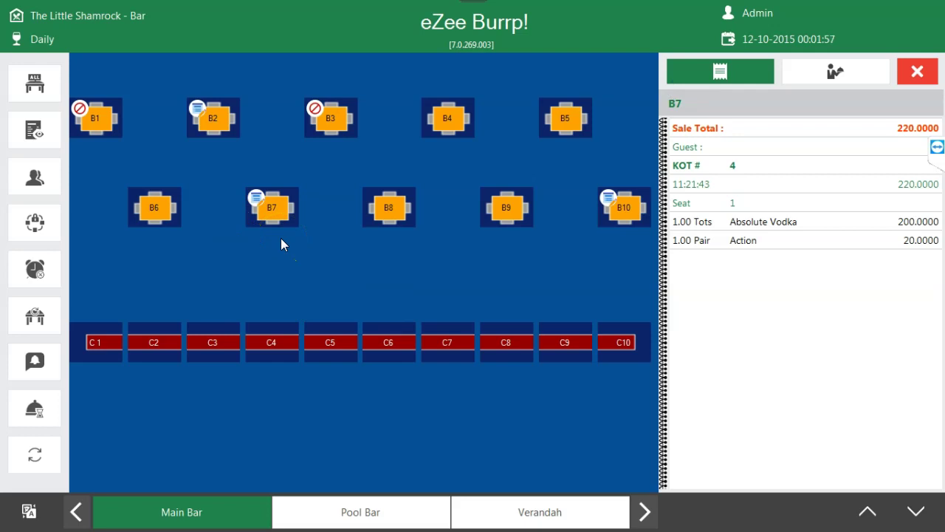
click(235, 116)
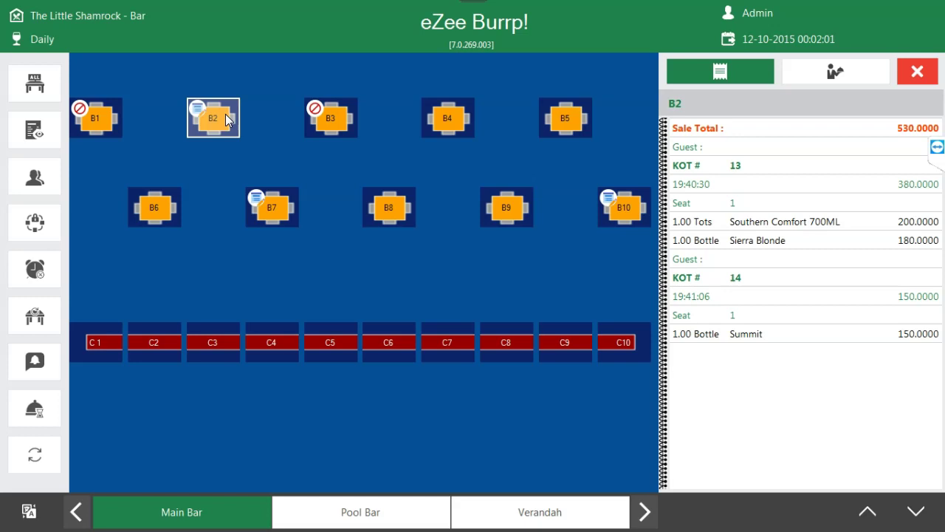
- Add Bavaria Special, Tusker Lager 500ML, Redds CAN 340ML and Stella Artois to B2's KOT 14
click(225, 116)
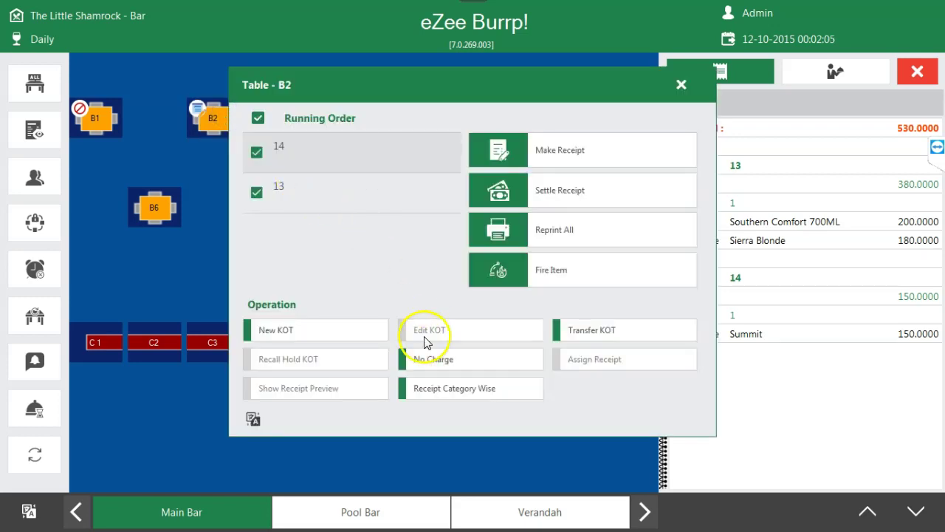
click(256, 191)
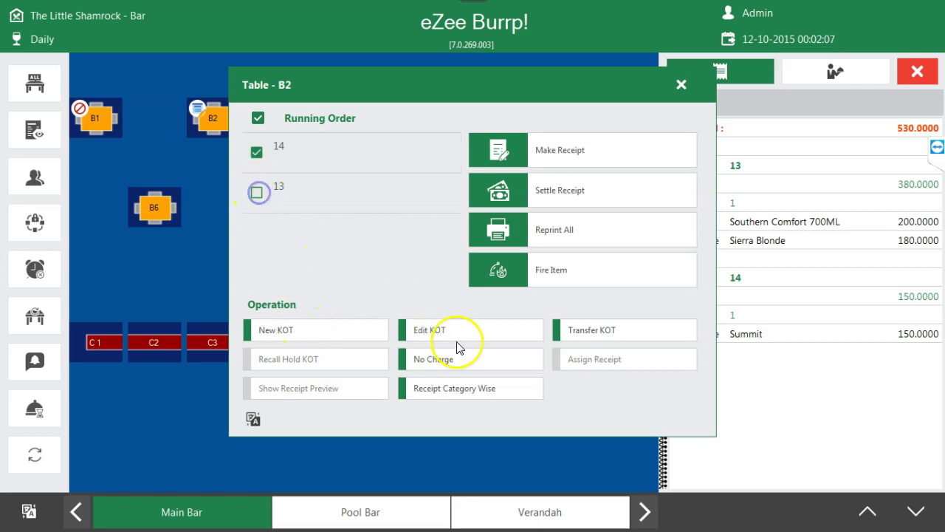
click(454, 333)
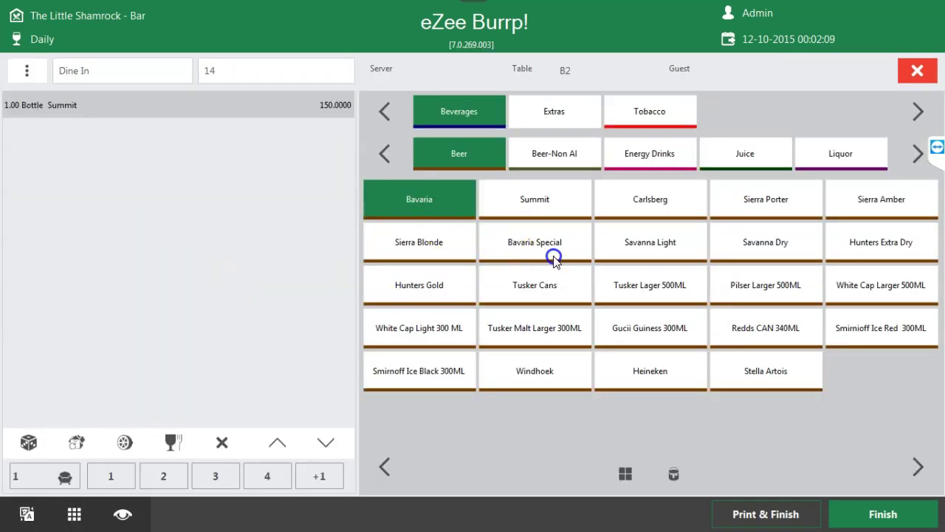
click(550, 251)
click(669, 290)
click(756, 336)
click(772, 375)
click(878, 514)
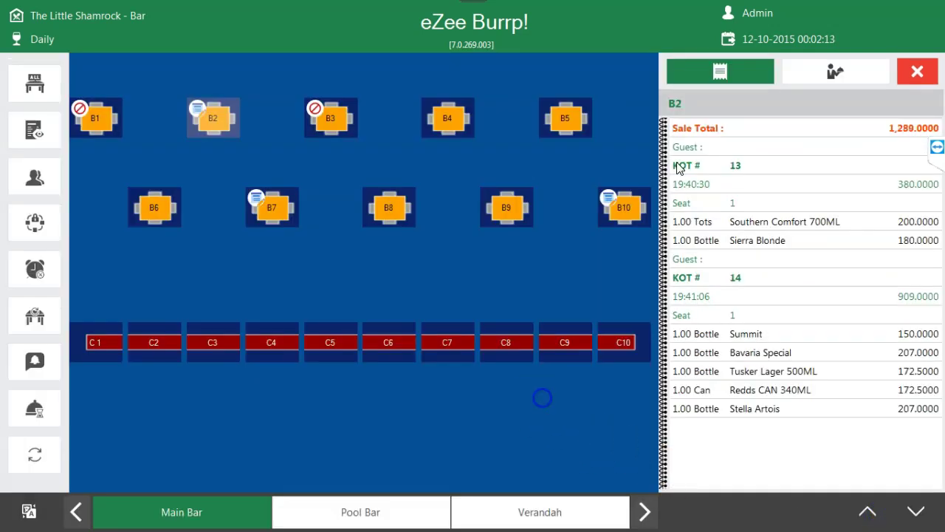
click(917, 71)
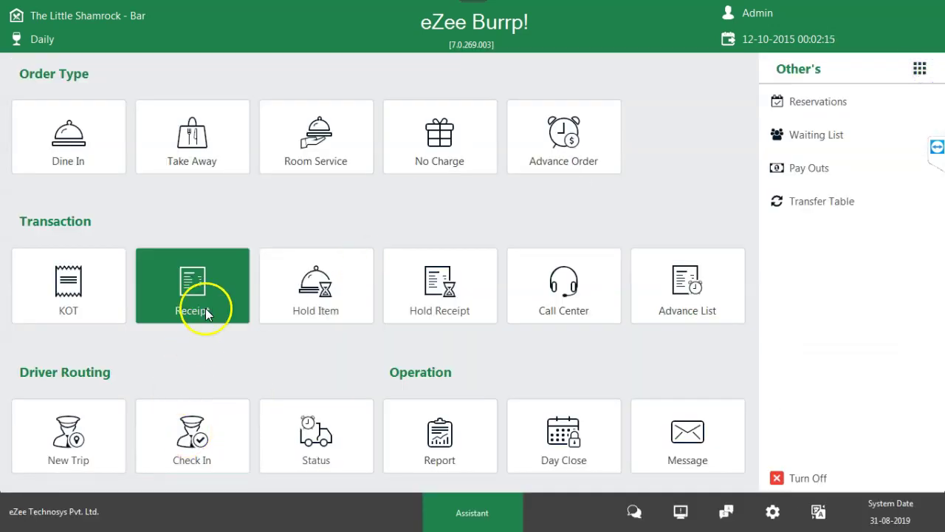
- Try splitting settled take-away receipt 4 from the Receipt List and dismiss the refusal notice
click(207, 308)
click(515, 79)
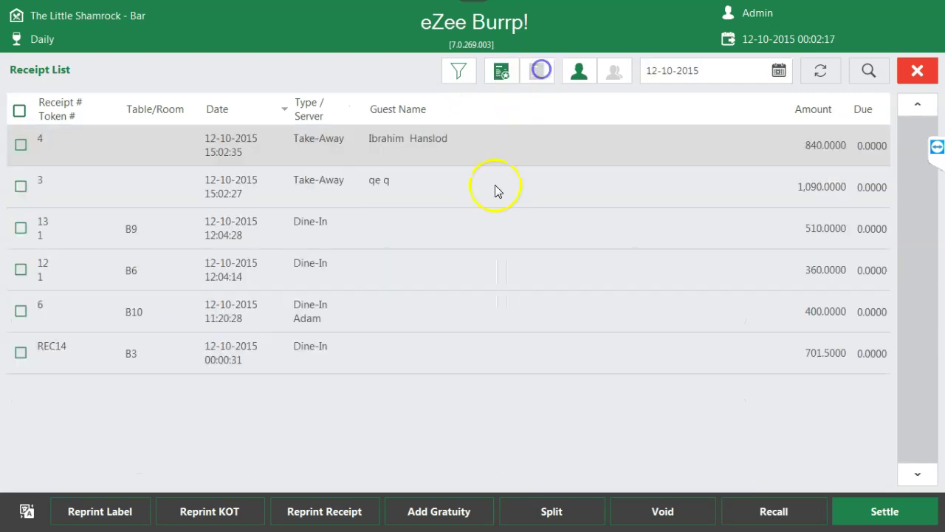
click(21, 145)
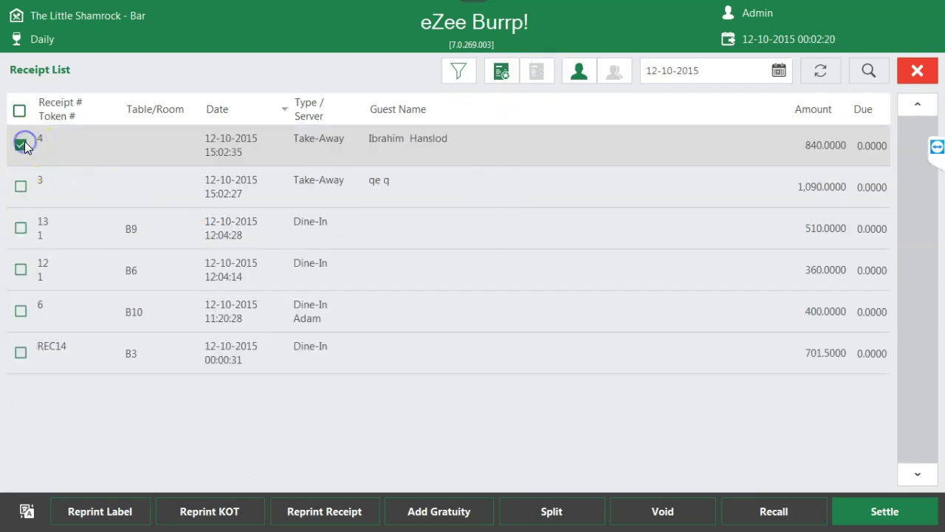
click(538, 522)
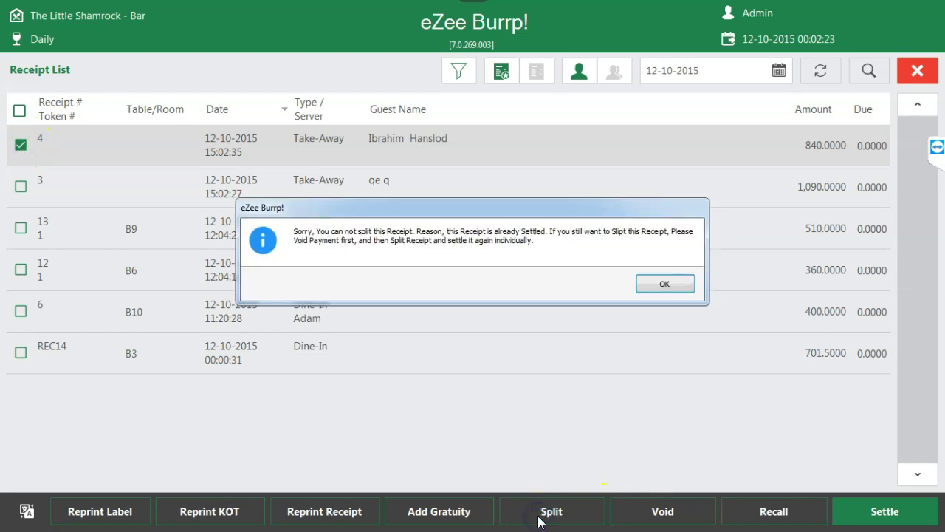
click(667, 284)
click(20, 145)
click(916, 71)
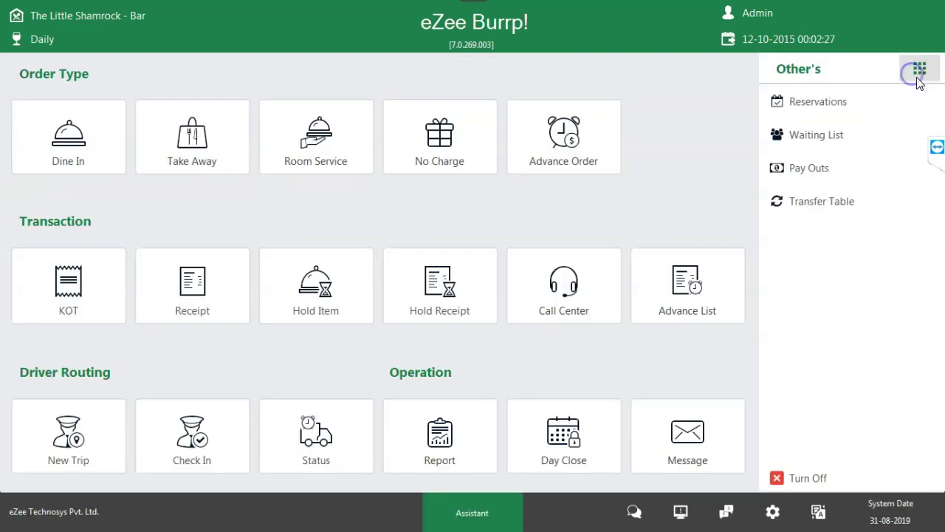
click(78, 141)
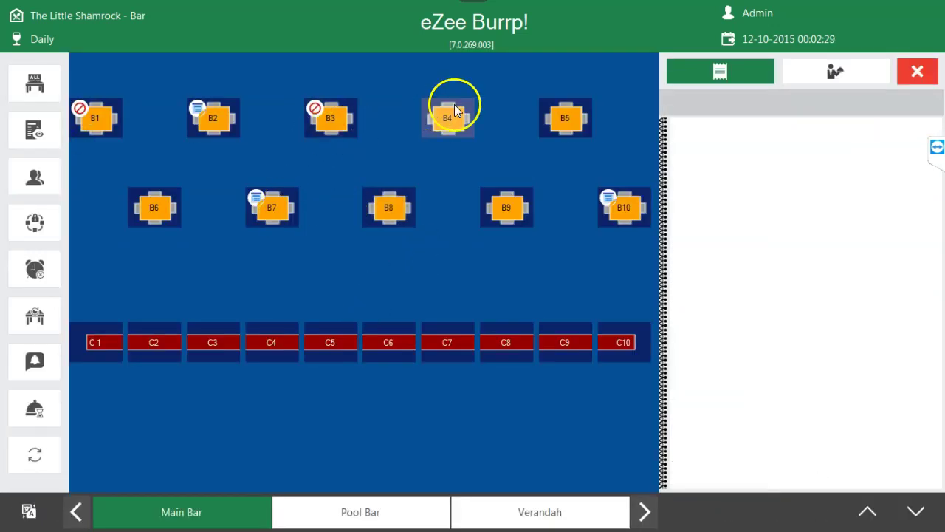
- Open a table B4 order with nine beers, including Summit, Savanna Light, Heineken and Windhoek
click(454, 111)
click(627, 438)
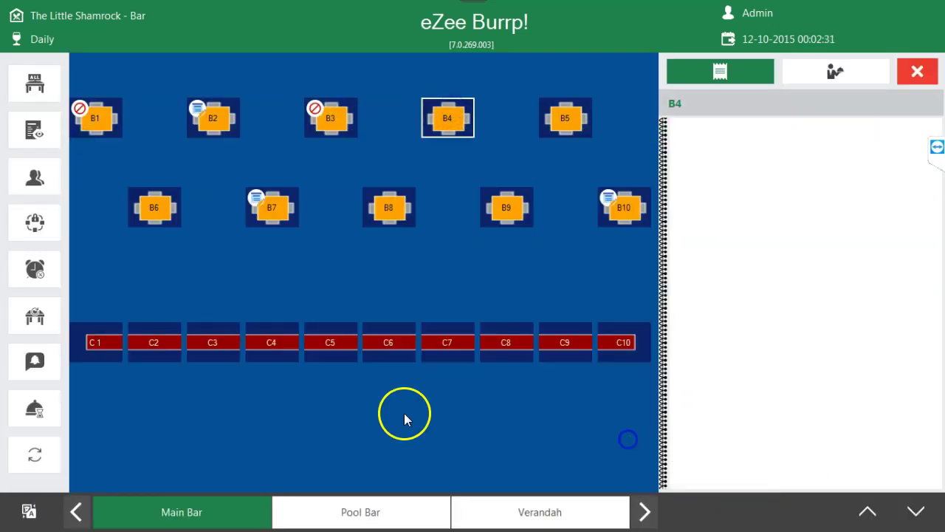
click(527, 197)
click(669, 234)
click(763, 271)
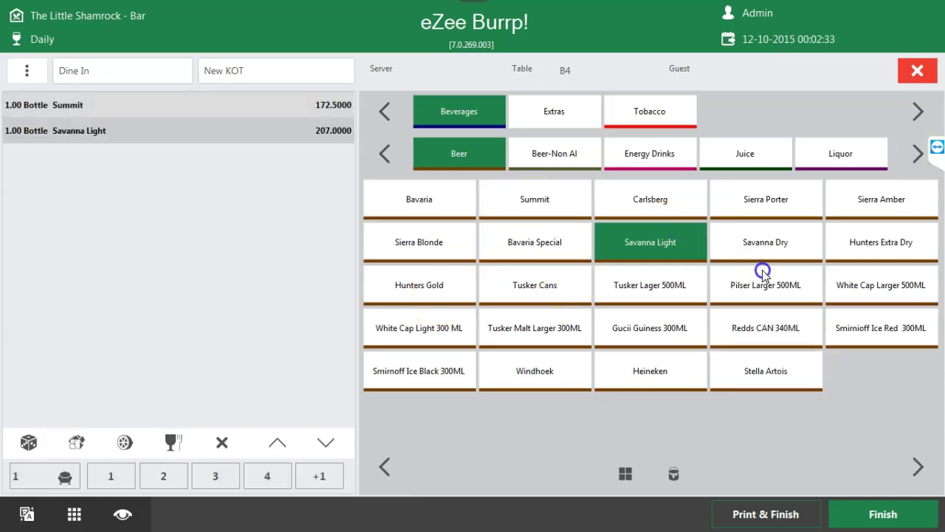
click(879, 285)
click(879, 328)
click(766, 328)
click(766, 370)
click(623, 384)
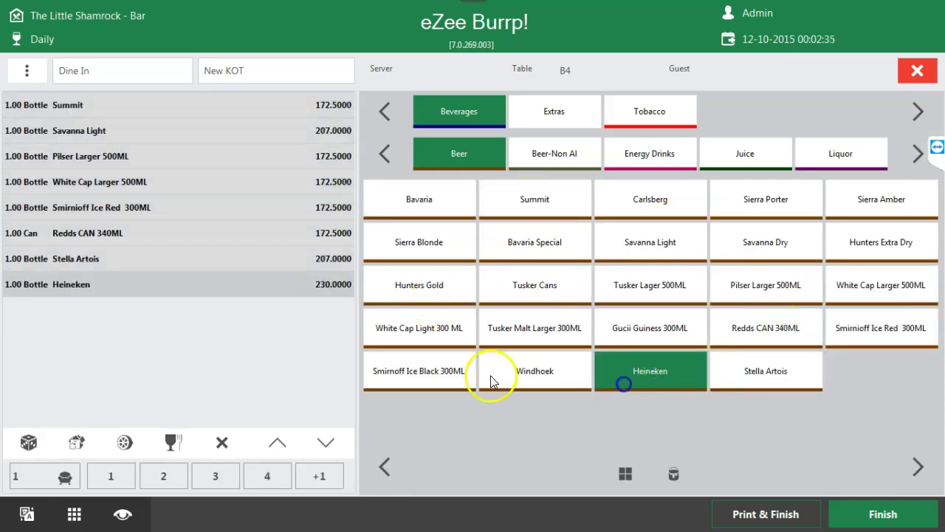
click(491, 381)
click(890, 514)
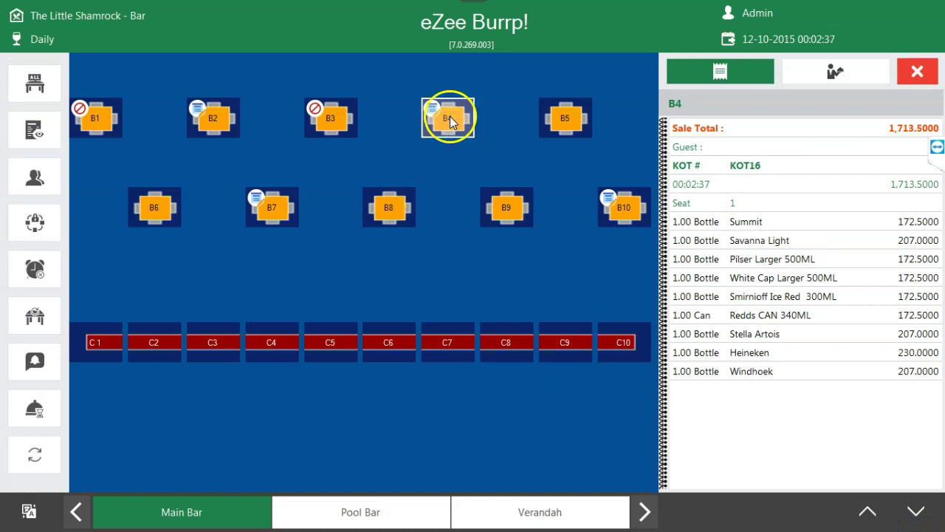
- Make and print receipt REC15 for B4, then review its details and return to the main menu
click(450, 116)
click(621, 152)
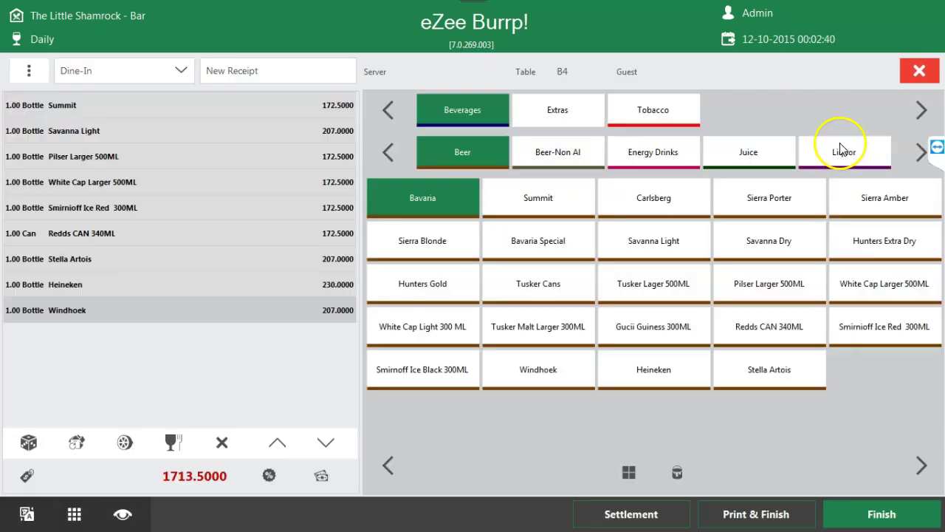
click(842, 511)
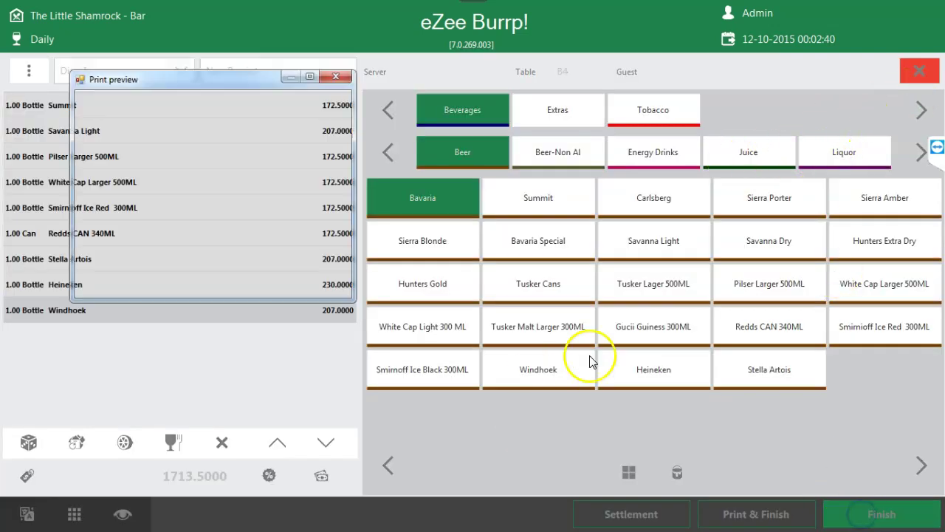
click(330, 78)
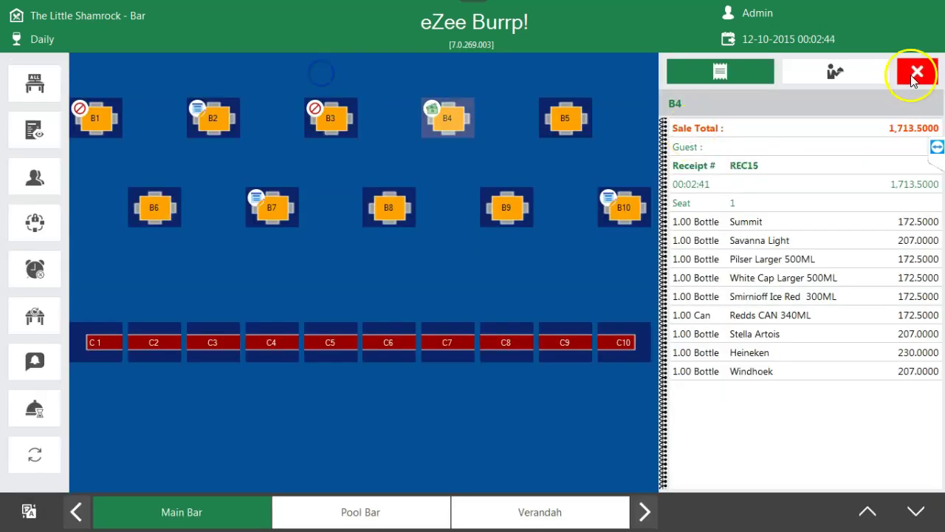
click(916, 72)
click(83, 138)
click(398, 144)
click(469, 124)
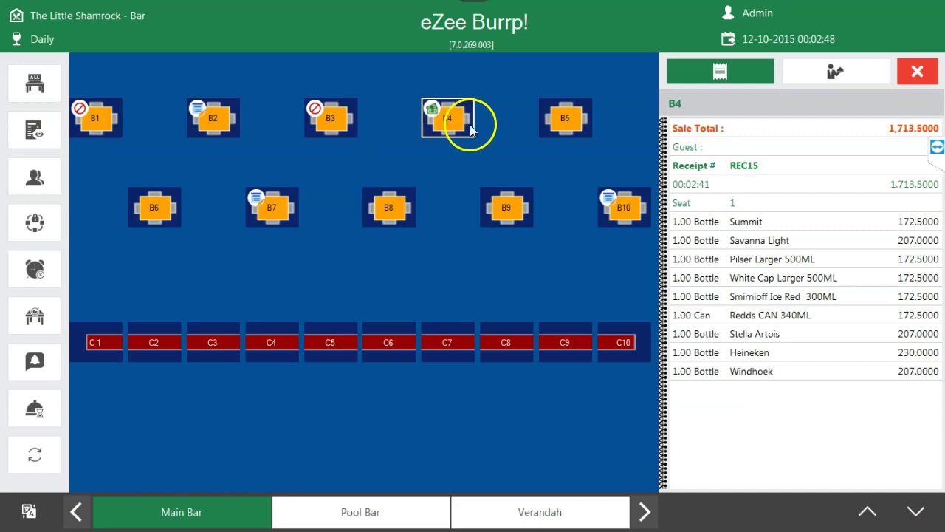
click(930, 74)
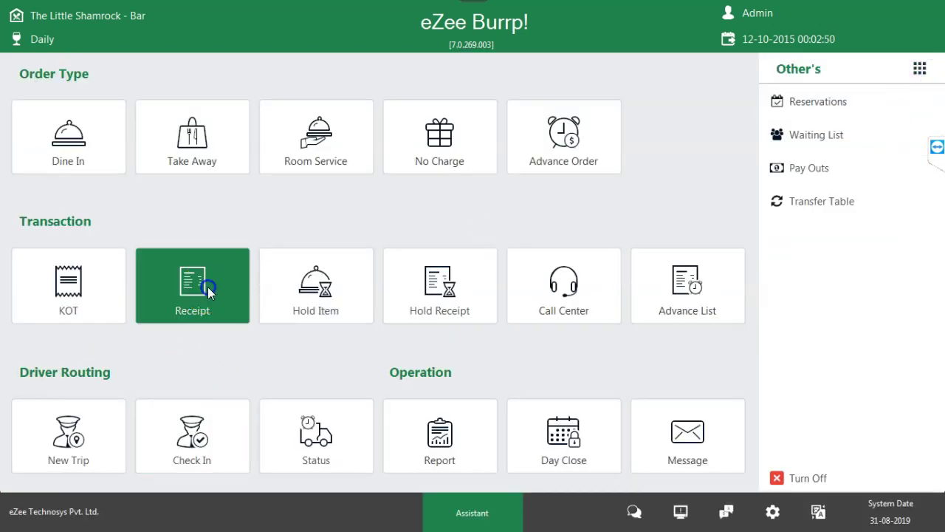
- Select REC15 in the Receipt List, glance at its split screen, then try adding a gratuity
click(209, 291)
click(21, 145)
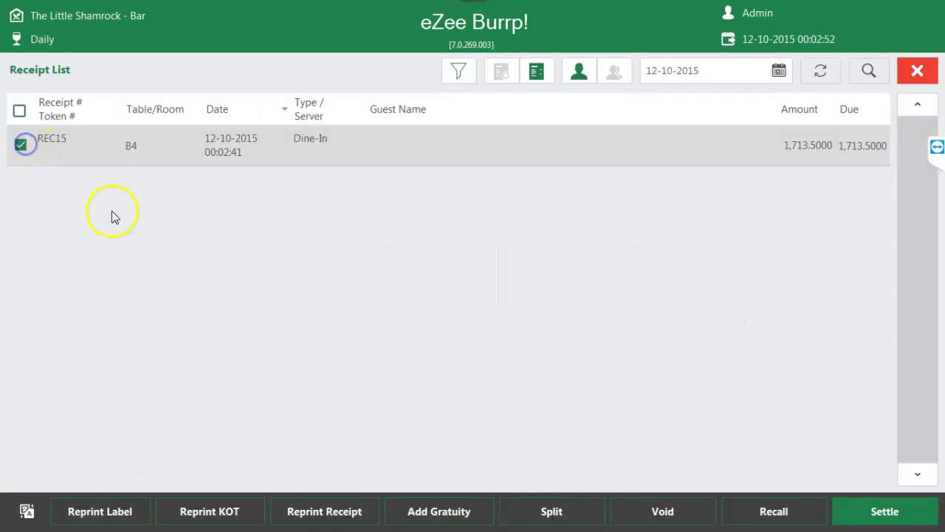
click(564, 509)
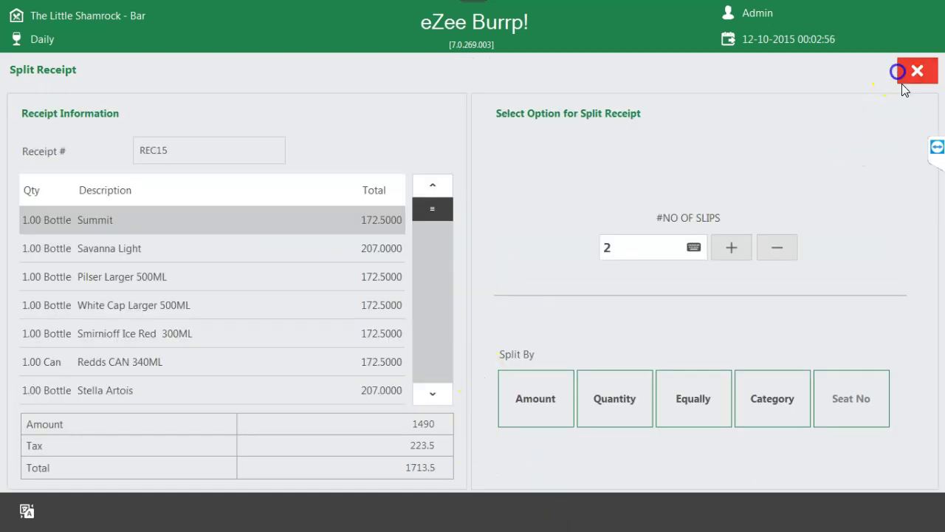
click(918, 74)
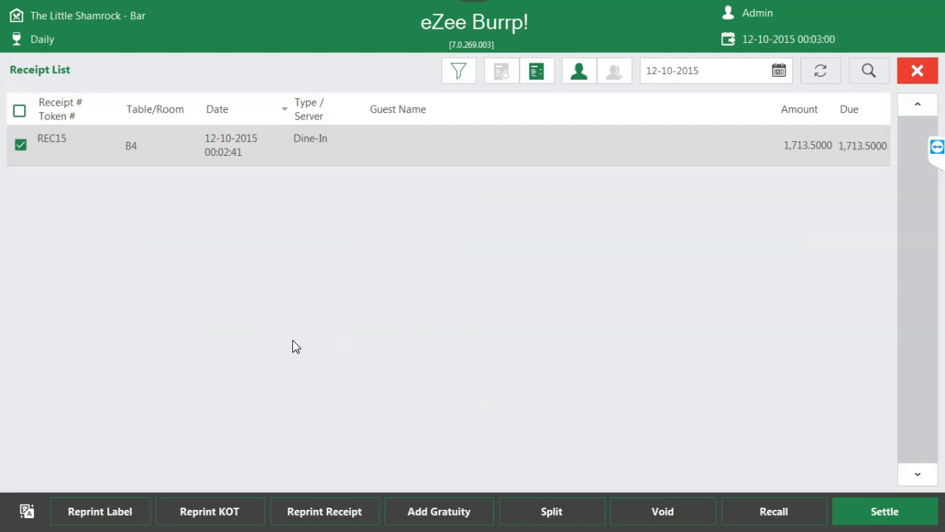
click(405, 518)
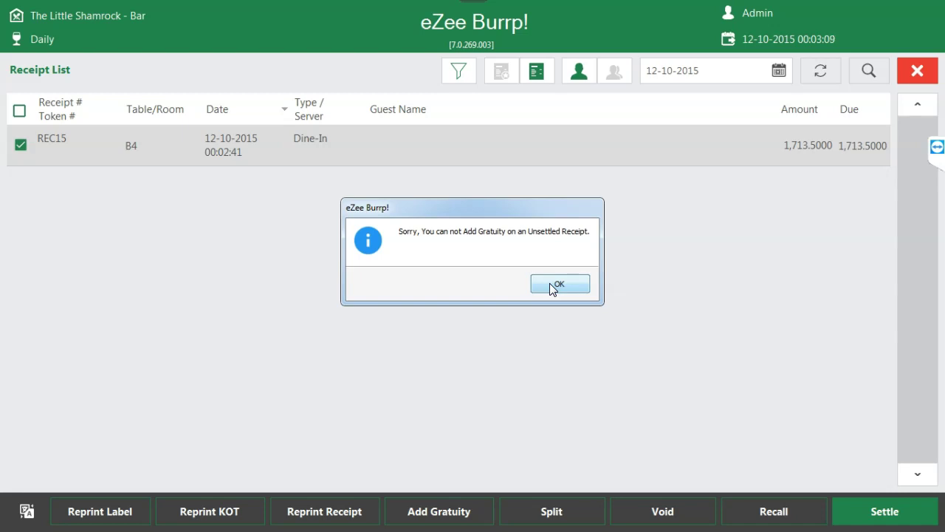
- Dismiss the gratuity warning and bring up REC15's Amount Paid screen with 1713.5000 due
click(550, 285)
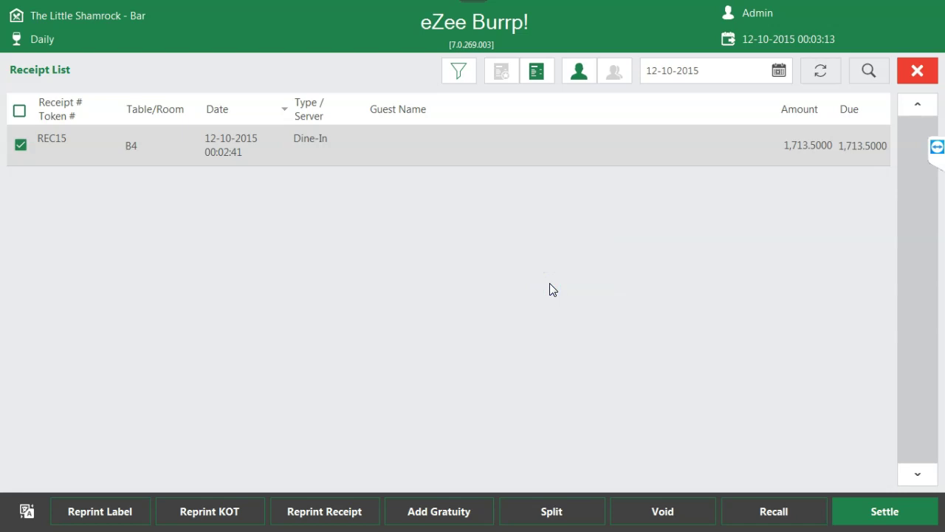
click(866, 508)
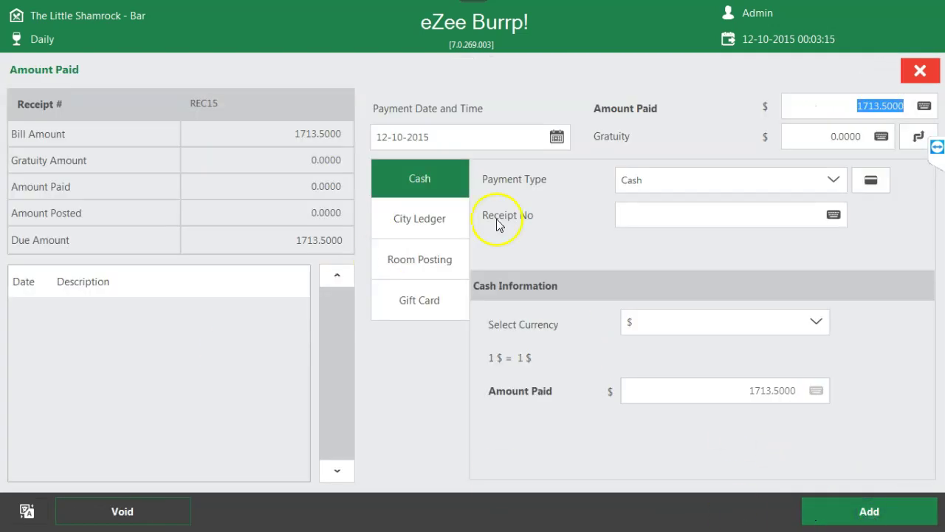
- Enter a gratuity of 20 on REC15, then clear it and close the payment screen unpaid
click(815, 136)
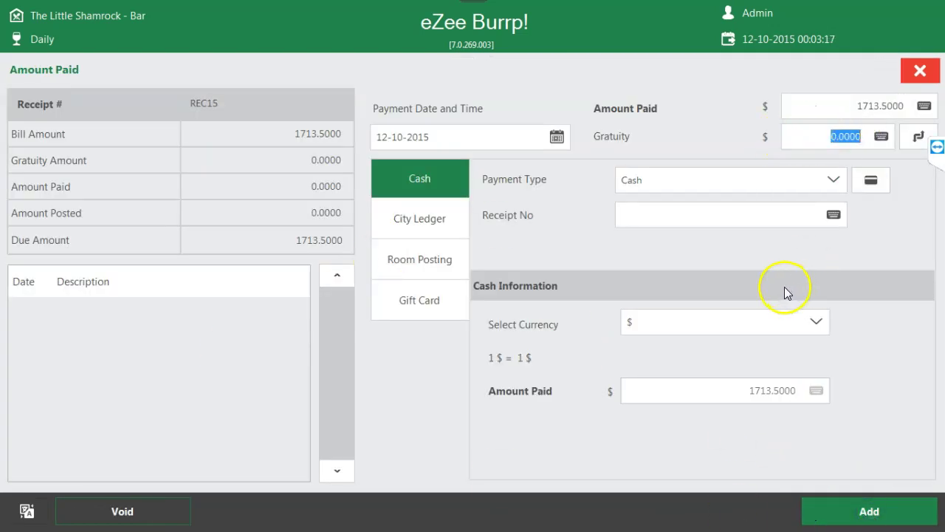
text(20)
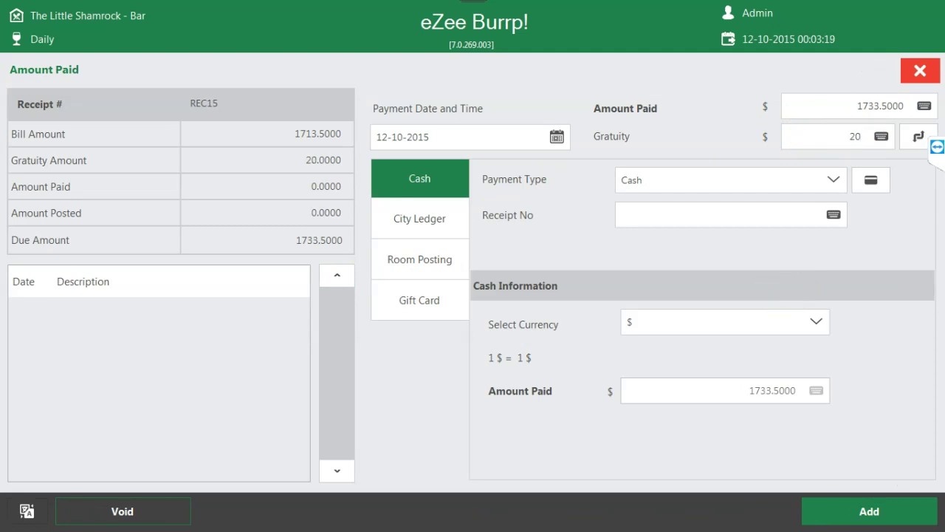
click(873, 137)
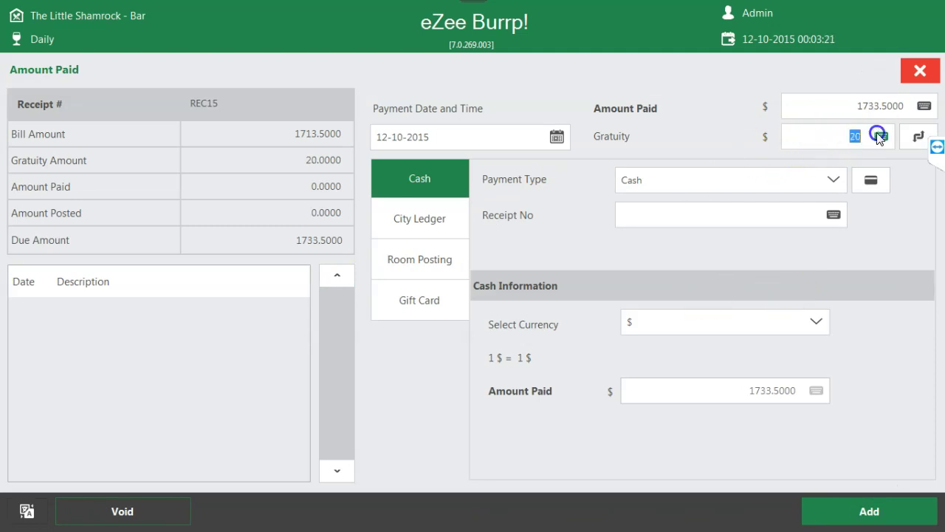
key(BackSpace)
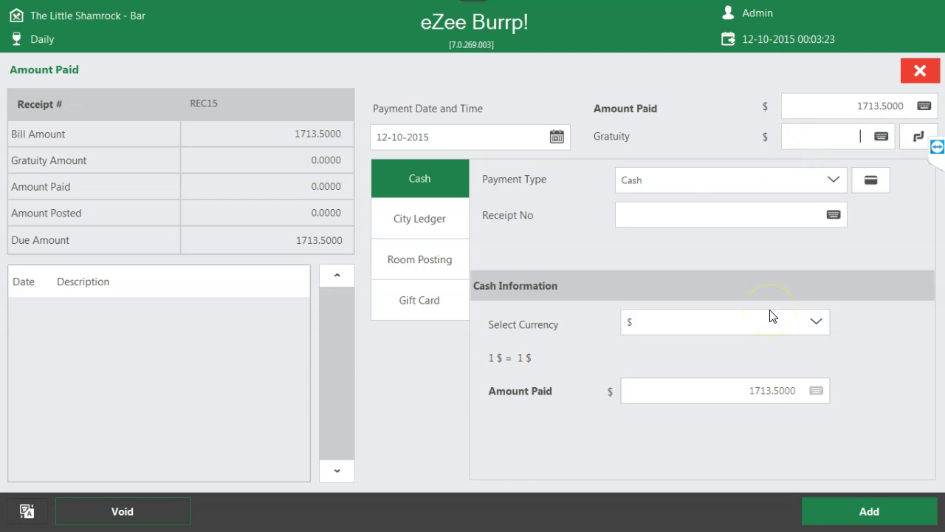
click(919, 71)
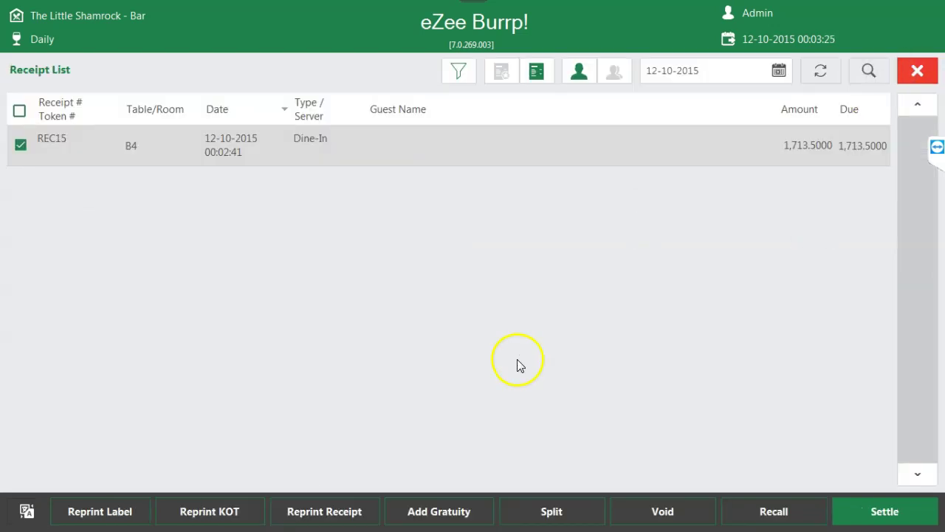
- Try REC15's split by amount and split by quantity options, then close the split screen
click(538, 514)
click(539, 399)
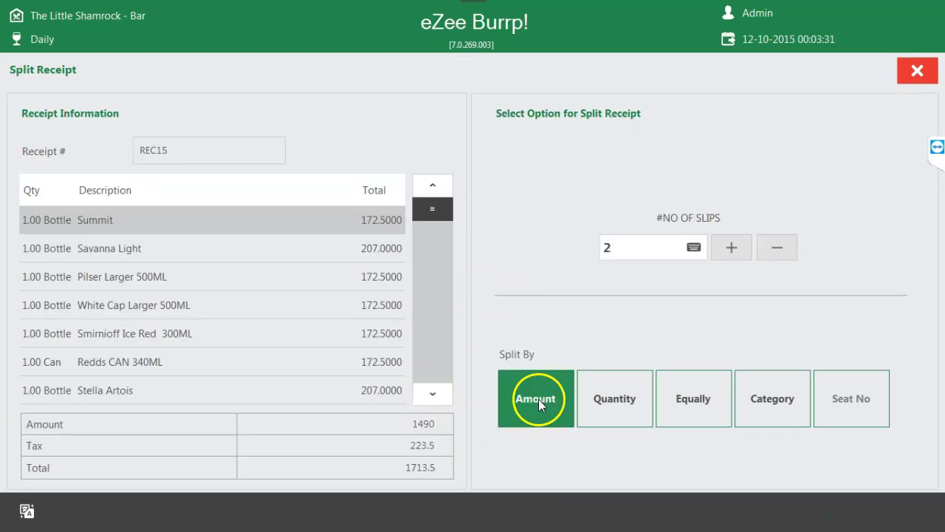
click(597, 403)
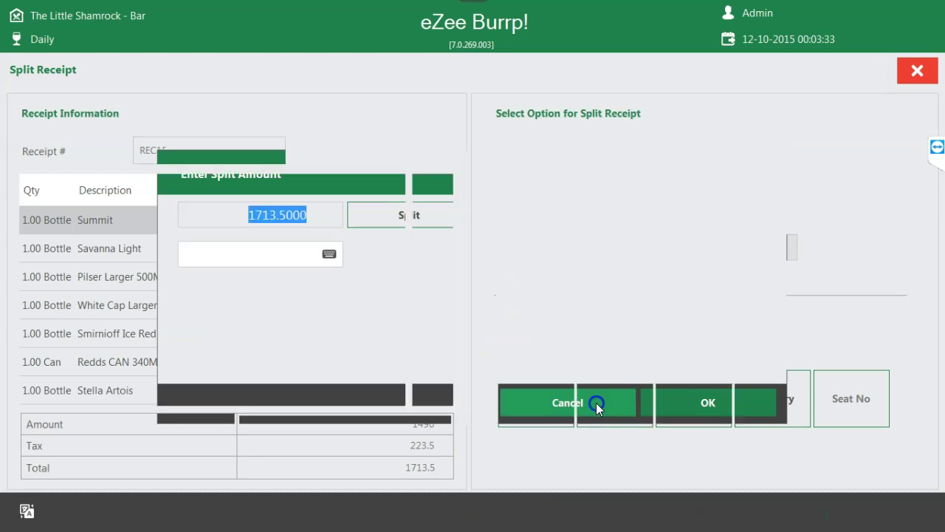
click(620, 407)
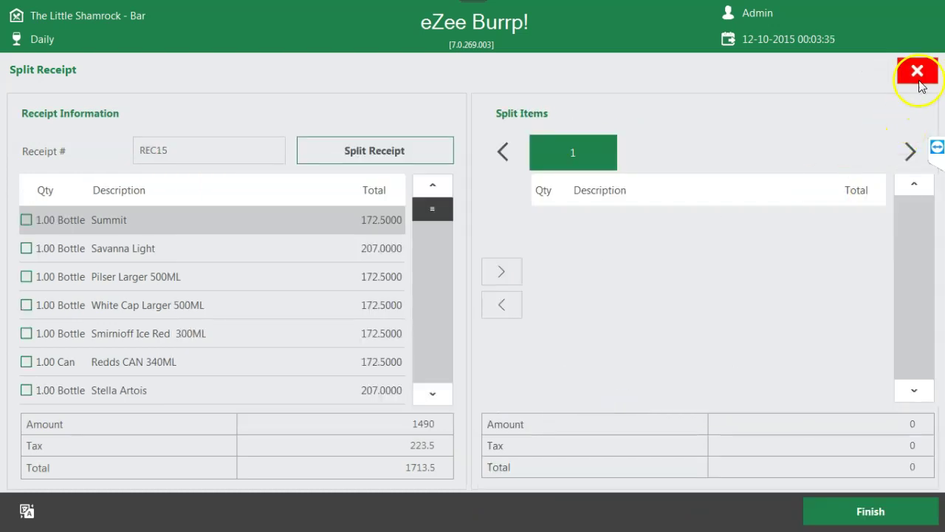
click(918, 71)
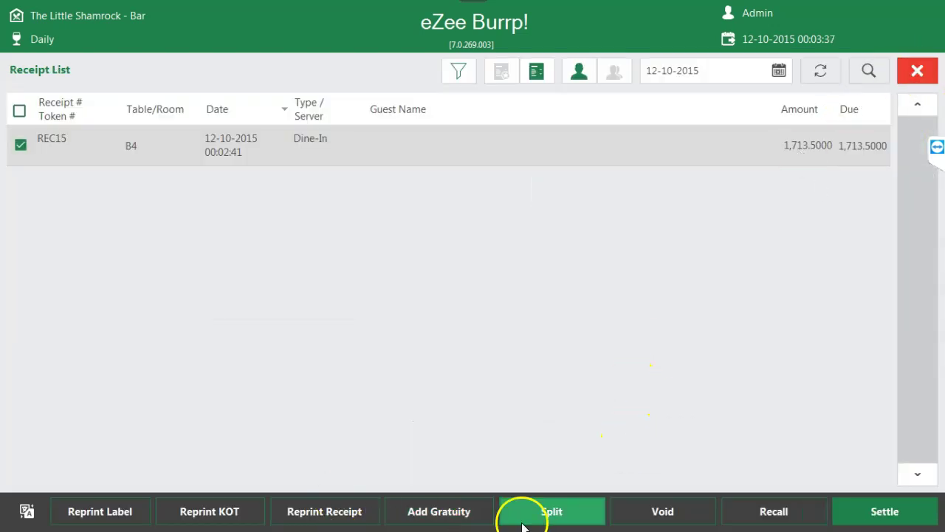
- Raise the number of slips, close the split screen, then restart REC15's split by quantity
click(537, 517)
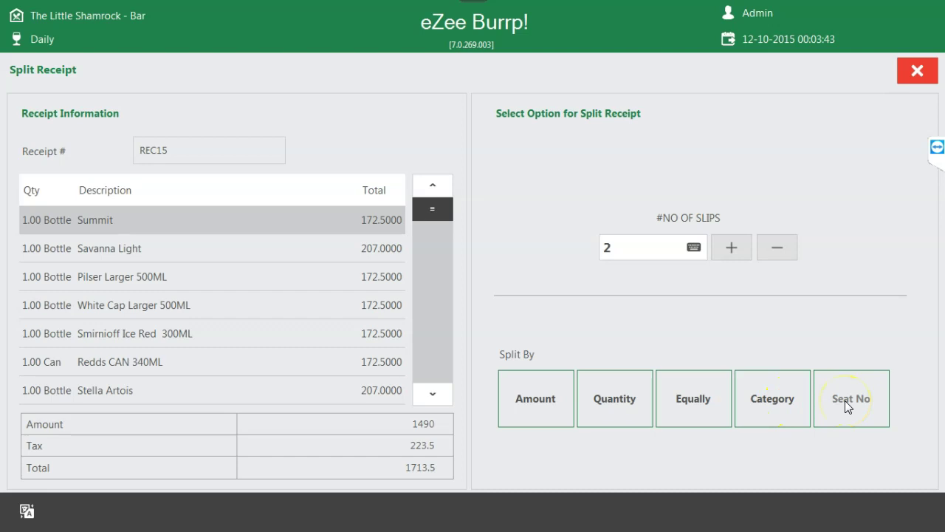
click(621, 248)
click(729, 249)
click(733, 248)
click(921, 75)
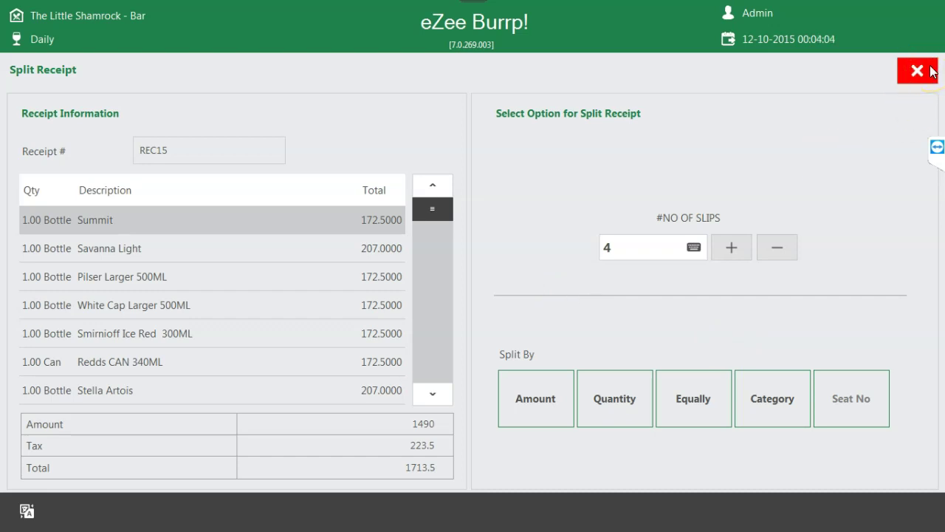
click(931, 71)
click(554, 512)
click(627, 395)
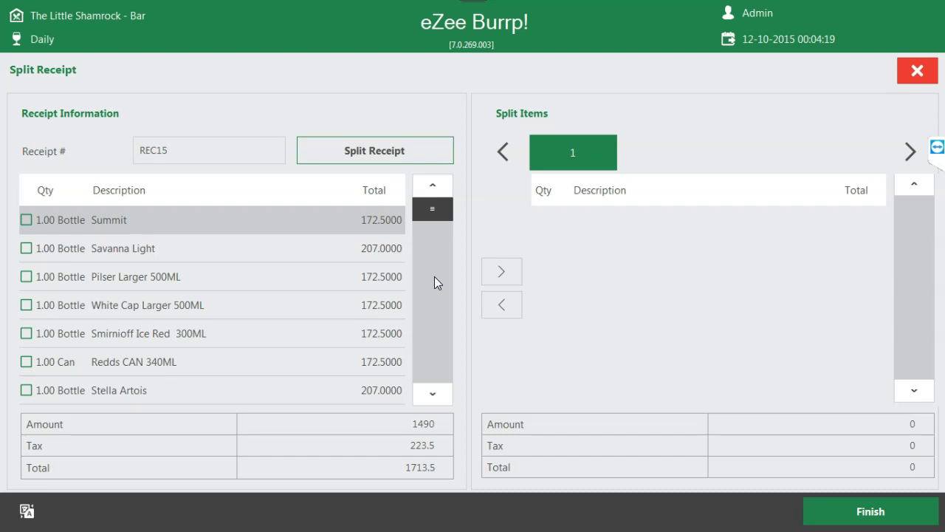
- Mark Summit through Stella Artois and split them between the main receipt and slip 1
click(26, 220)
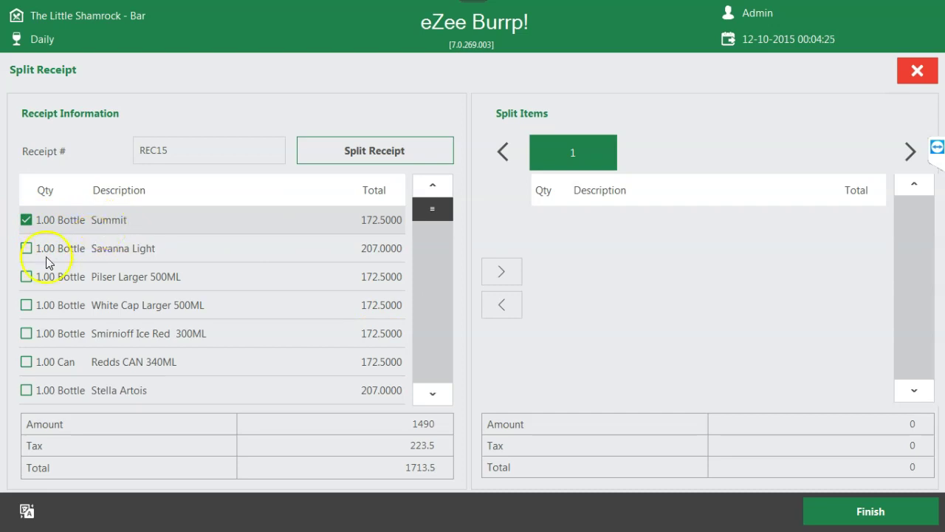
click(25, 249)
click(26, 276)
click(26, 305)
click(27, 334)
click(26, 362)
click(22, 392)
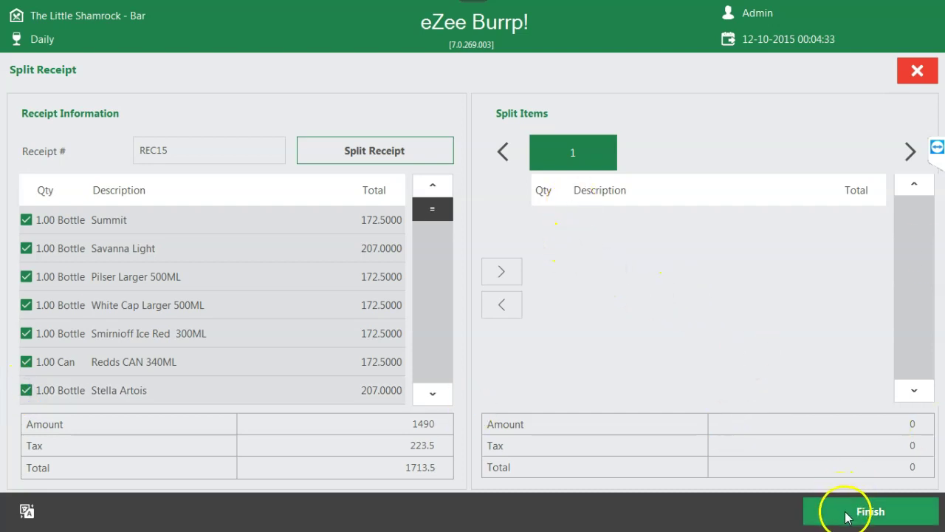
click(396, 155)
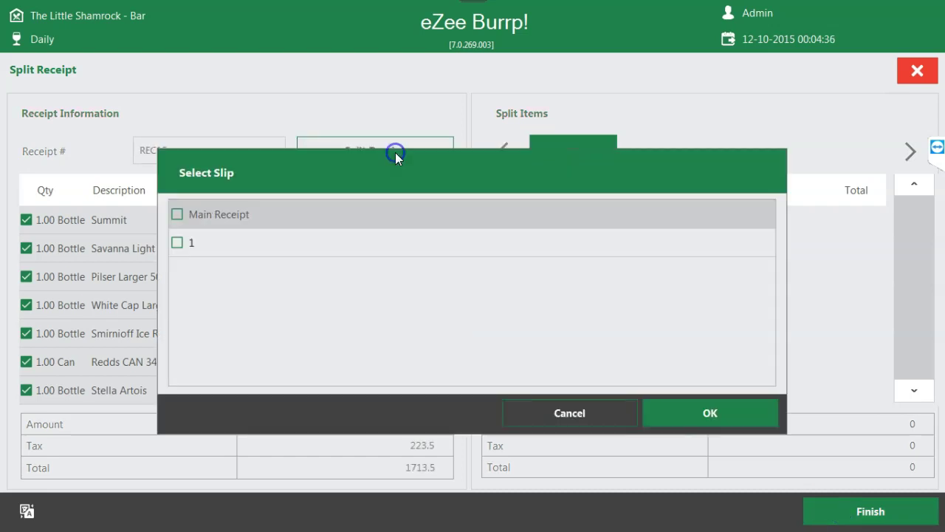
click(176, 215)
click(168, 248)
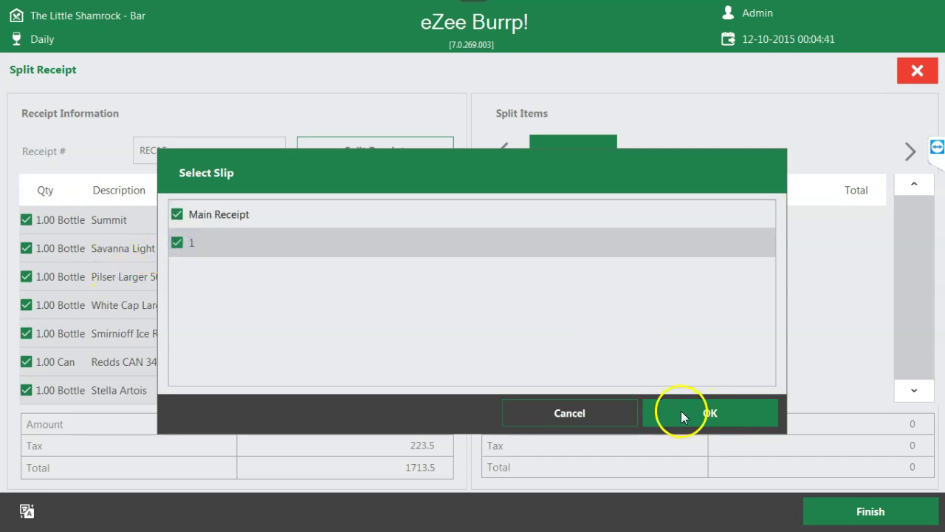
click(681, 411)
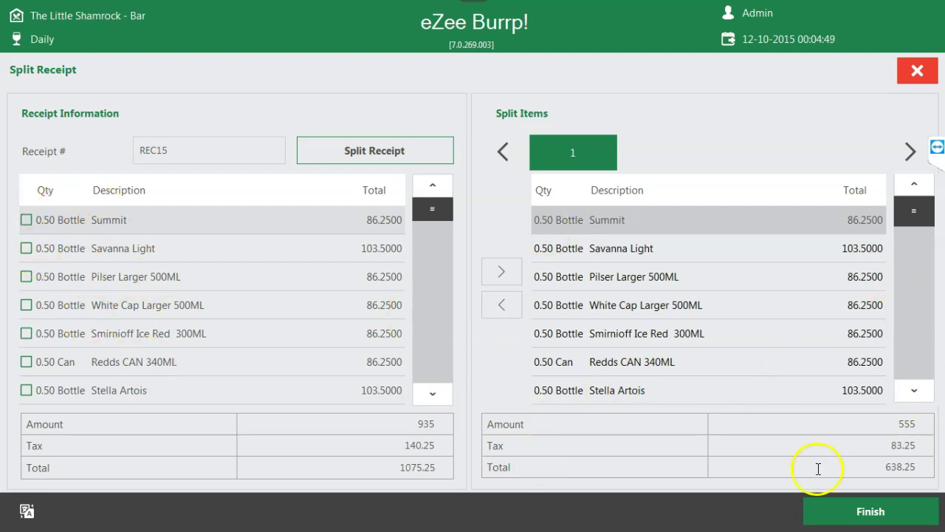
drag(875, 466, 908, 467)
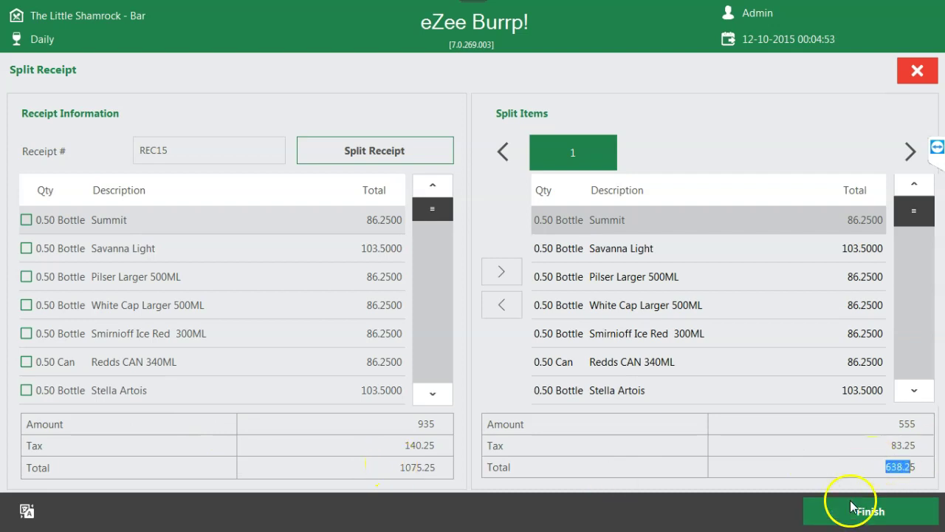
click(709, 282)
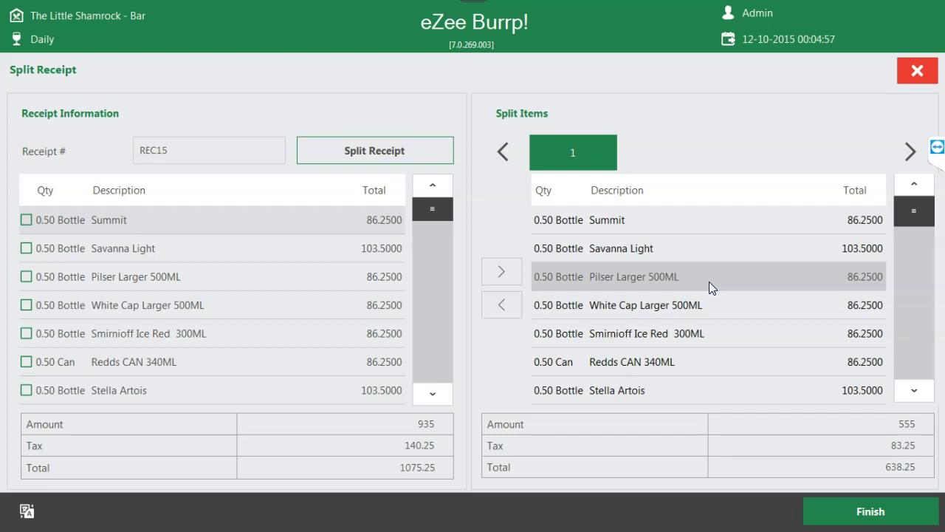
- Discard that split and restart REC15's quantity split with 3 slips
click(910, 77)
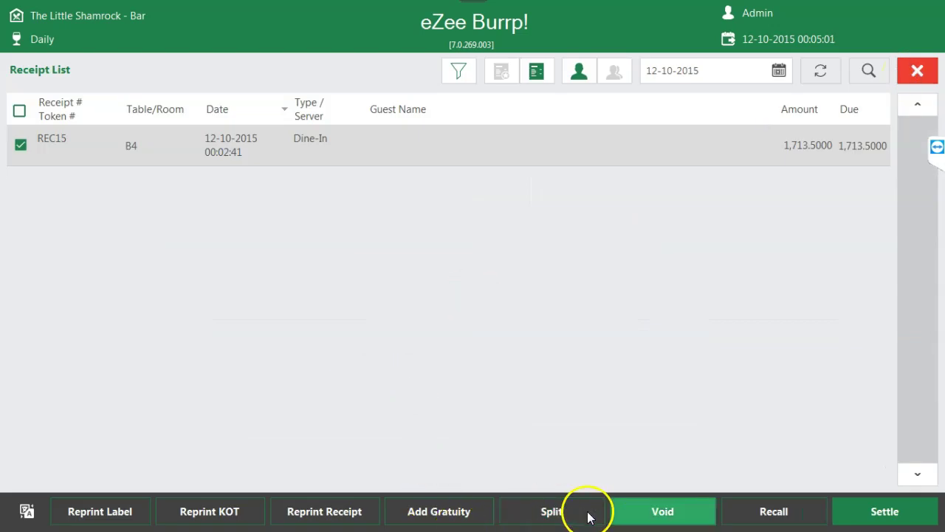
click(571, 517)
click(599, 237)
click(731, 247)
click(590, 402)
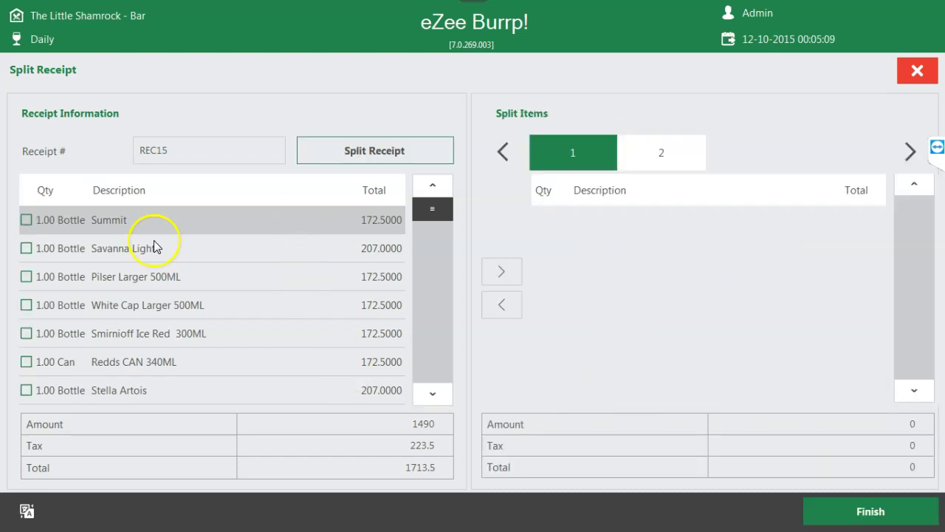
- Mark all nine REC15 items, Summit through Windhoek, for splitting
click(25, 220)
click(26, 248)
click(26, 276)
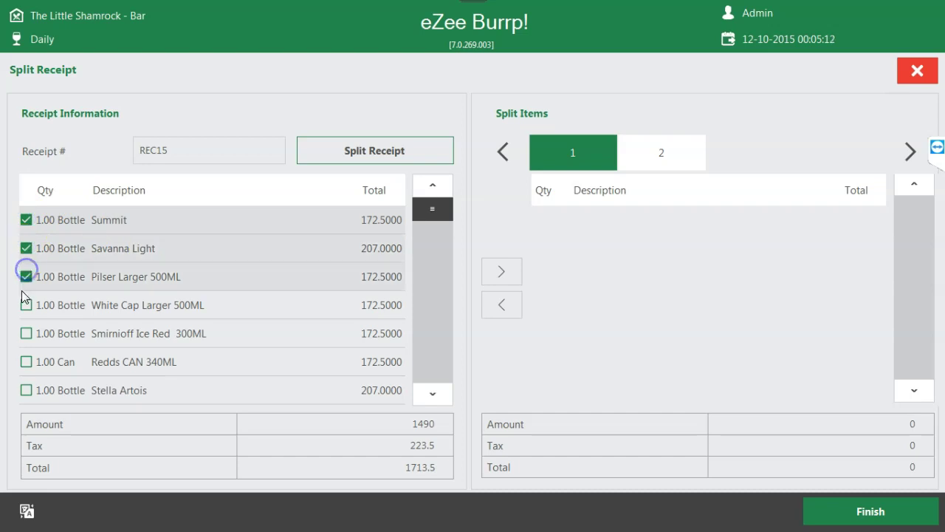
click(26, 305)
click(26, 333)
click(26, 362)
click(25, 390)
click(432, 393)
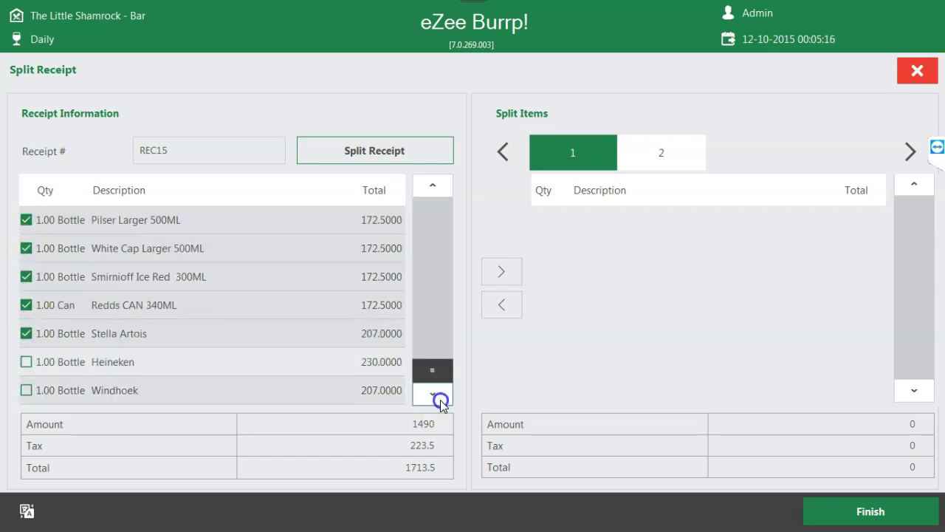
click(26, 362)
click(26, 390)
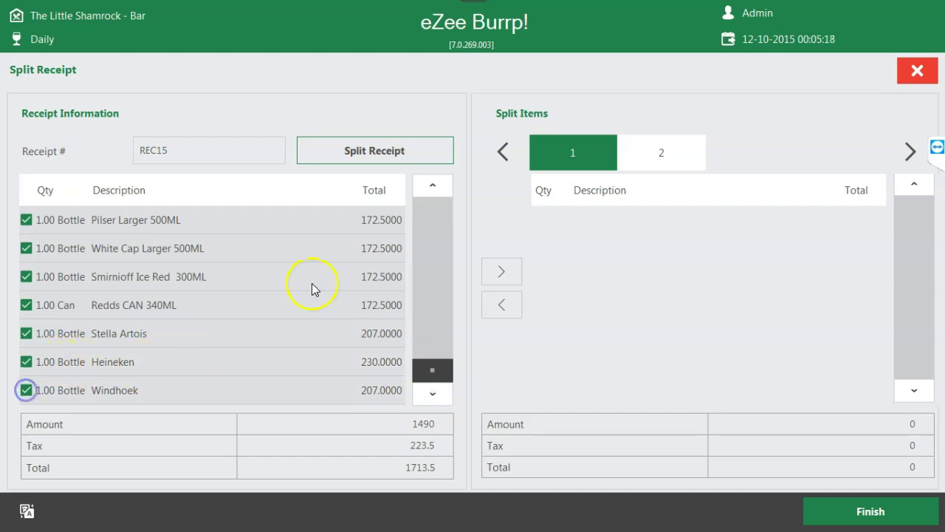
- Split the items across the main receipt, slip 1 and slip 2, then close the split screen
click(370, 158)
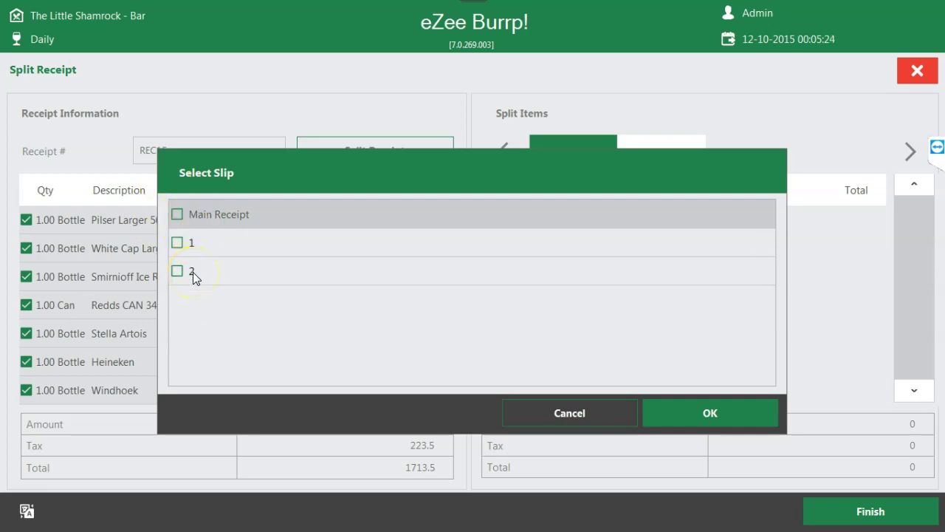
click(191, 218)
click(205, 251)
click(218, 259)
click(588, 417)
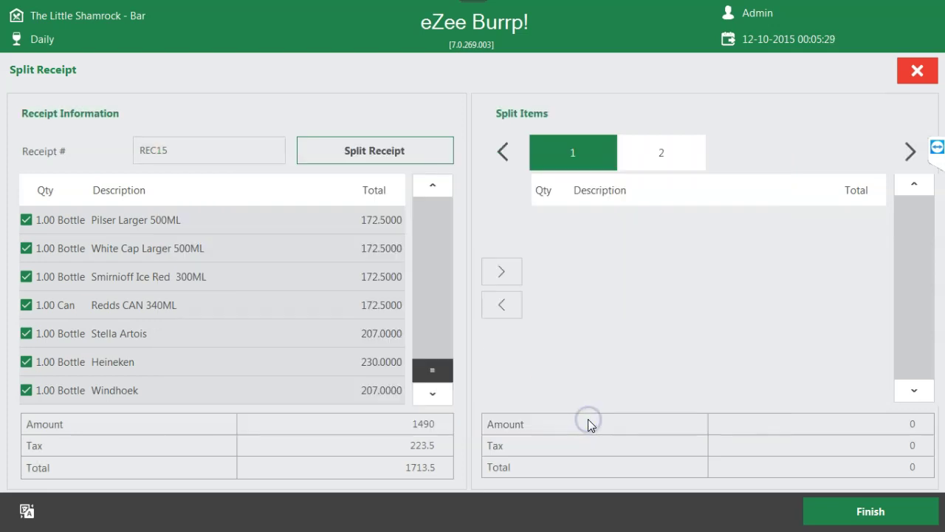
click(399, 153)
click(177, 214)
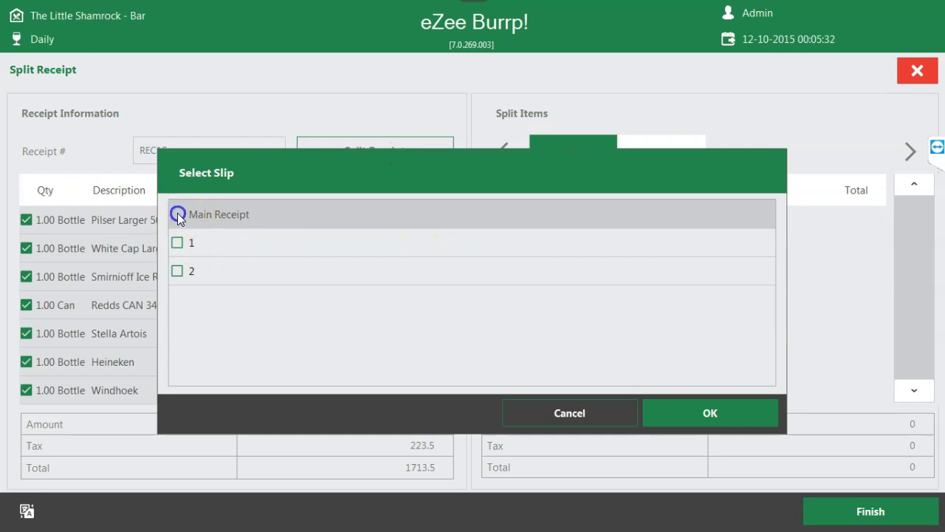
click(179, 243)
click(178, 271)
click(715, 412)
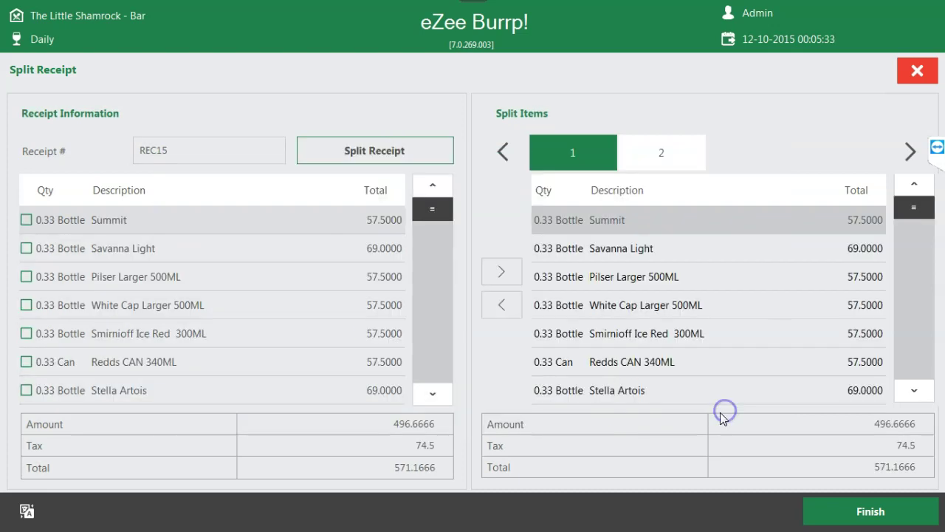
click(542, 235)
click(830, 310)
click(911, 76)
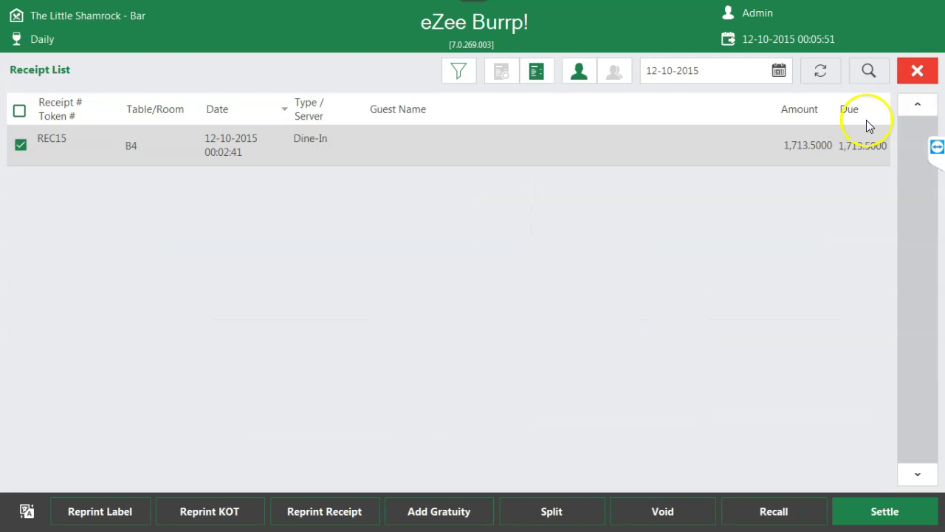
- Reopen the receipt list from the main menu, select REC15 and open Split
click(919, 71)
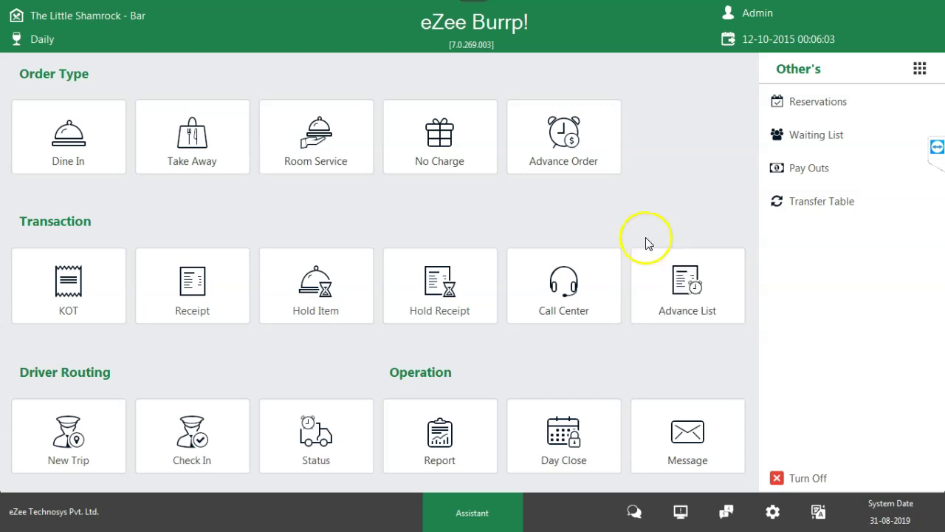
click(217, 274)
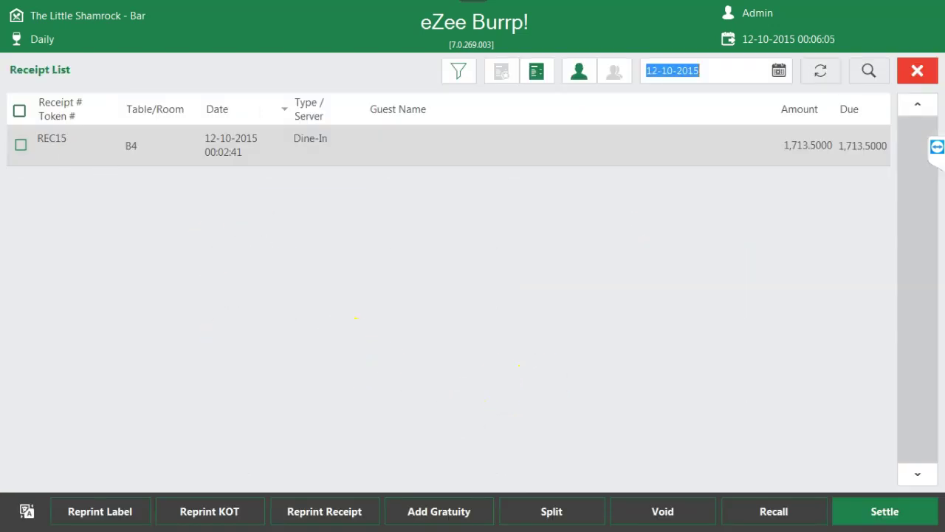
click(22, 145)
click(511, 516)
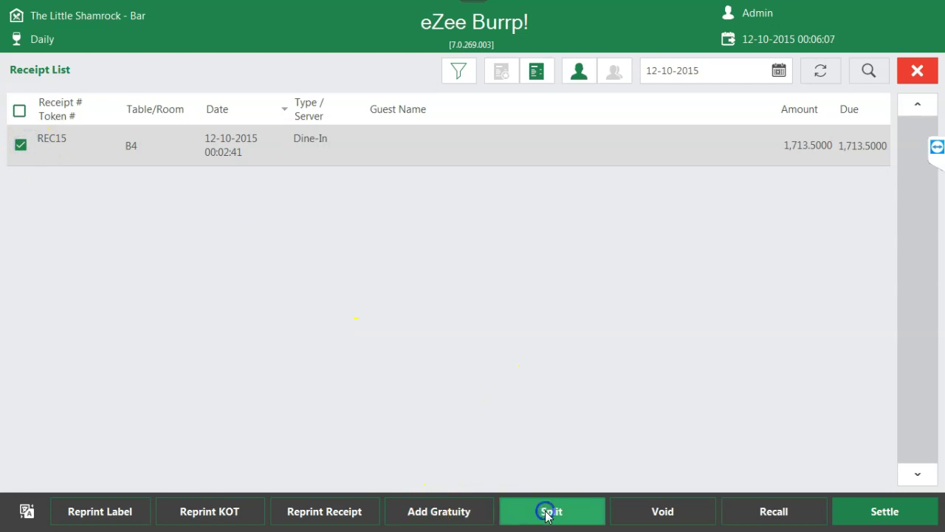
- Try the equal and item-quantity Split By options, then clear the quantity choice
click(682, 408)
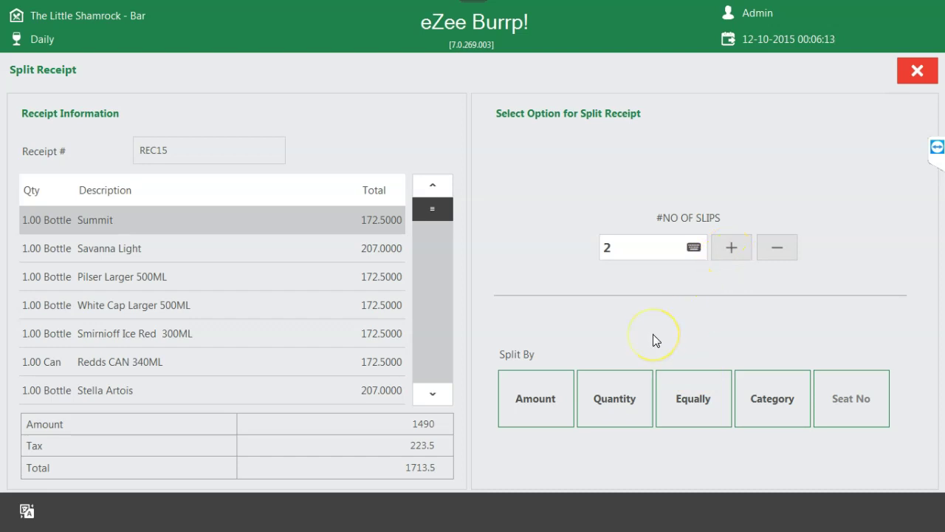
click(612, 406)
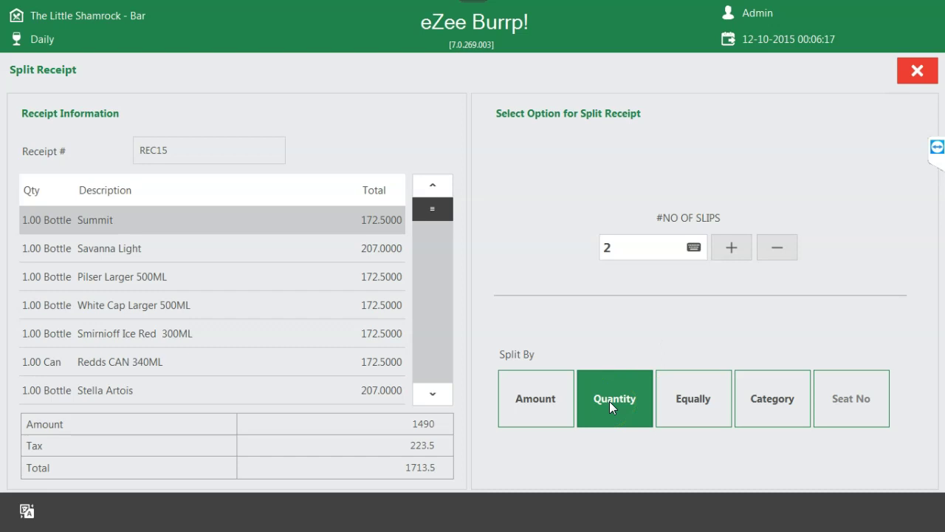
click(609, 401)
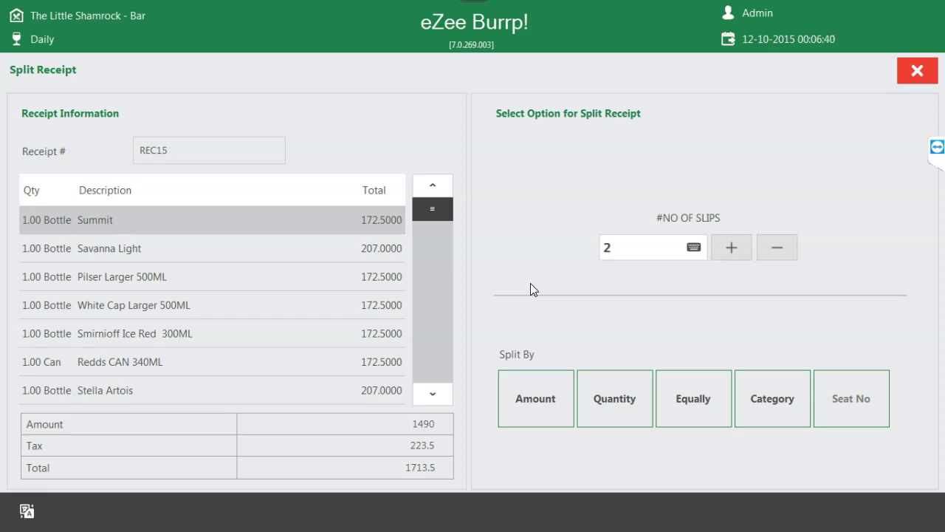
- Close Split Receipt and the Receipt List, leaving REC15 unsplit
click(910, 78)
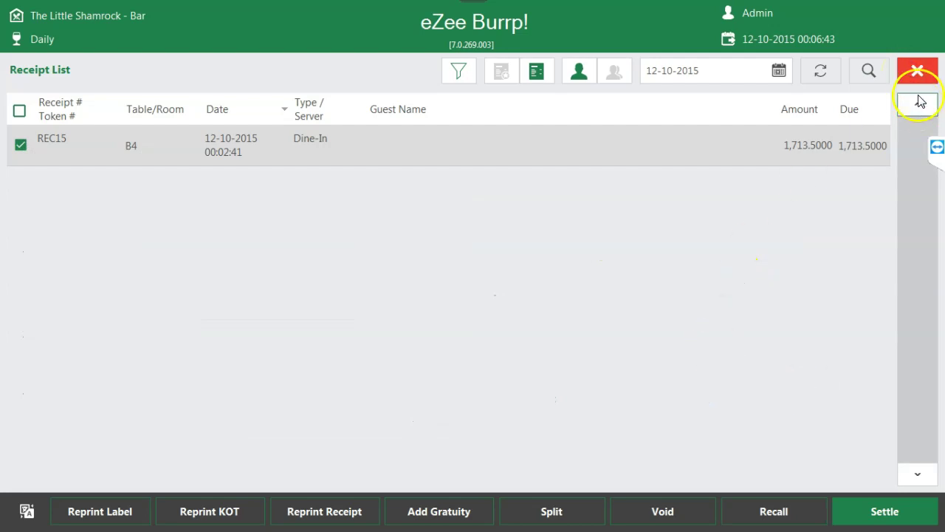
click(918, 73)
click(302, 265)
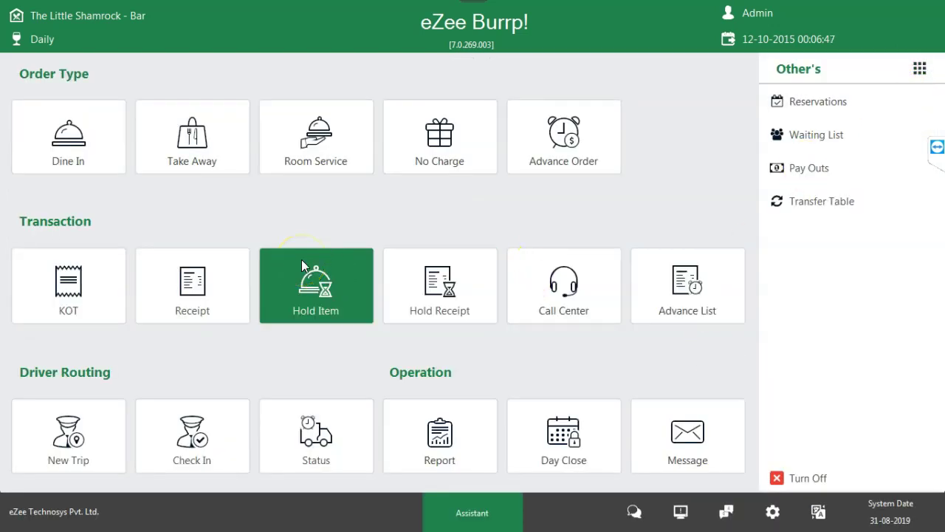
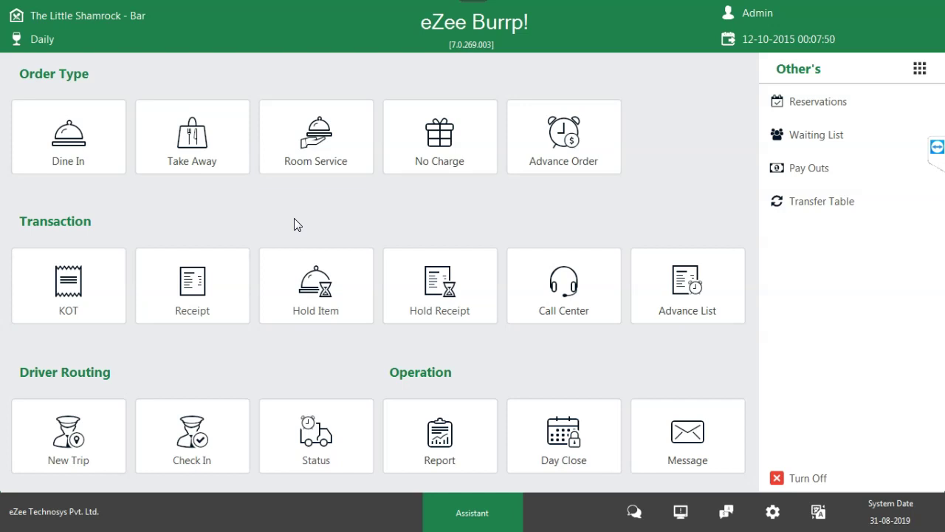
- Open the Dine In table floor plan, then close it
click(85, 151)
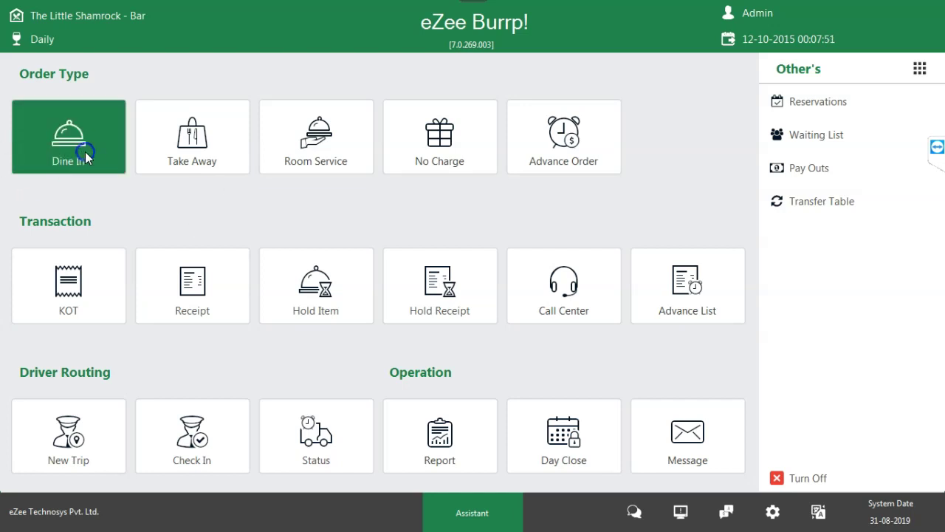
click(935, 135)
click(916, 70)
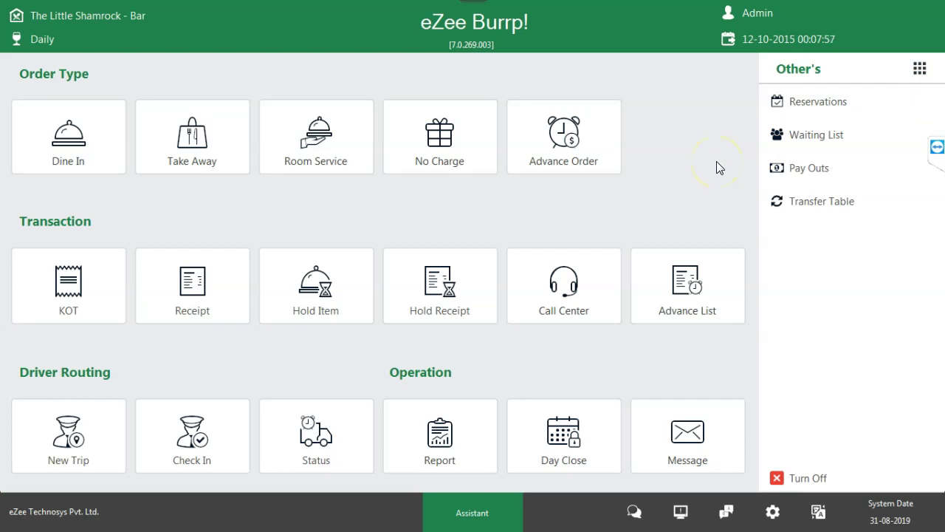
- Open the Take Away order screen and close it, then switch to Room Service
click(148, 137)
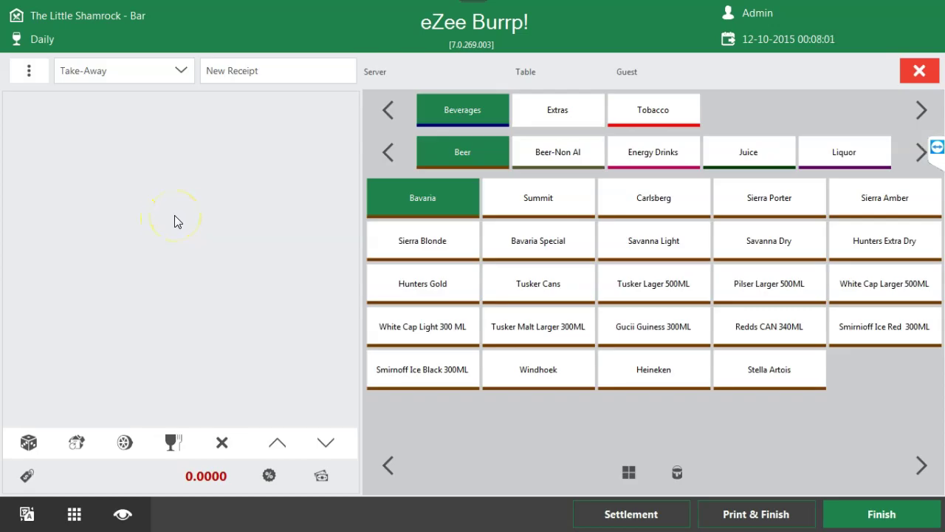
click(179, 220)
click(920, 70)
click(339, 161)
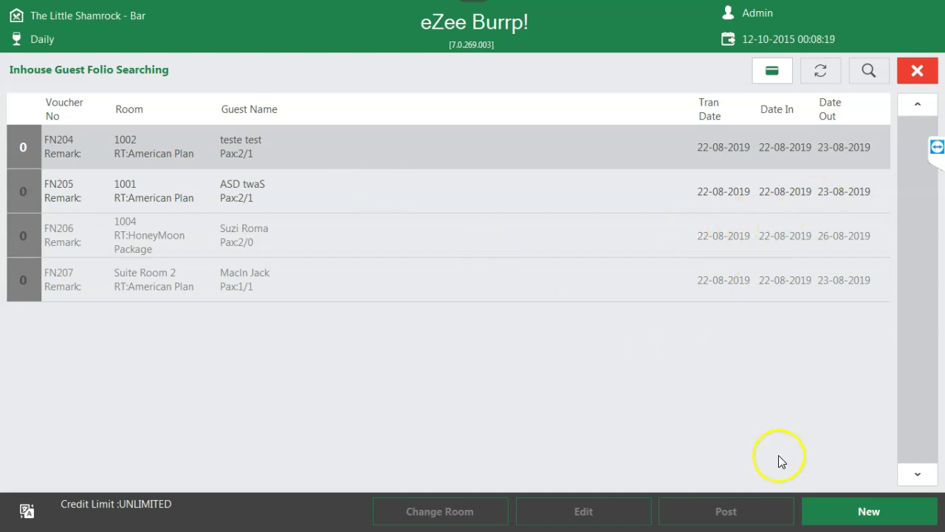
- Start a room 1002 order with six beers, Tusker Cans through Hunters Extra Dry, and open settlement
click(876, 512)
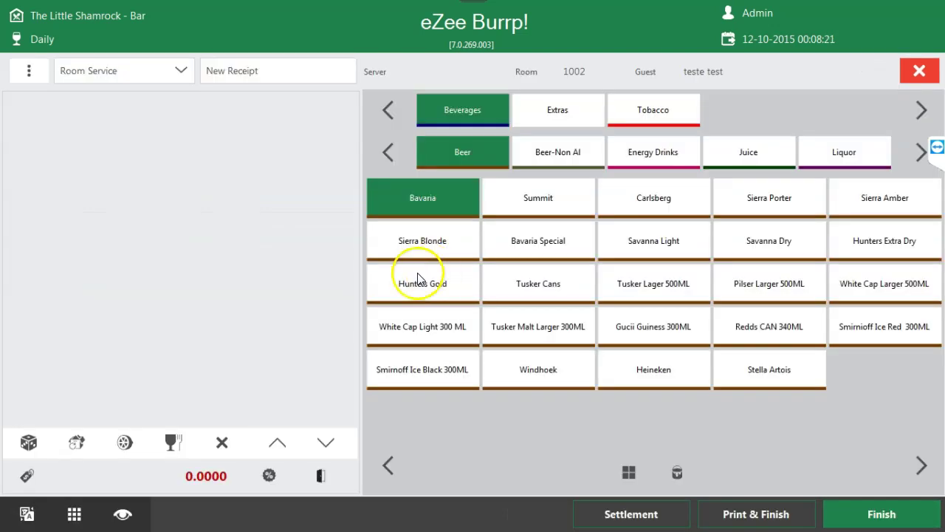
click(547, 288)
click(647, 289)
click(739, 324)
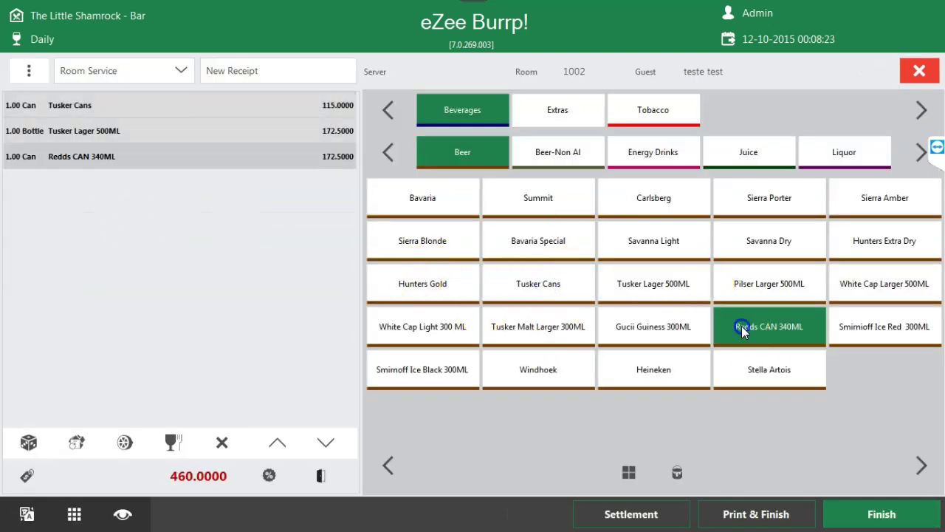
click(769, 369)
click(905, 314)
click(885, 244)
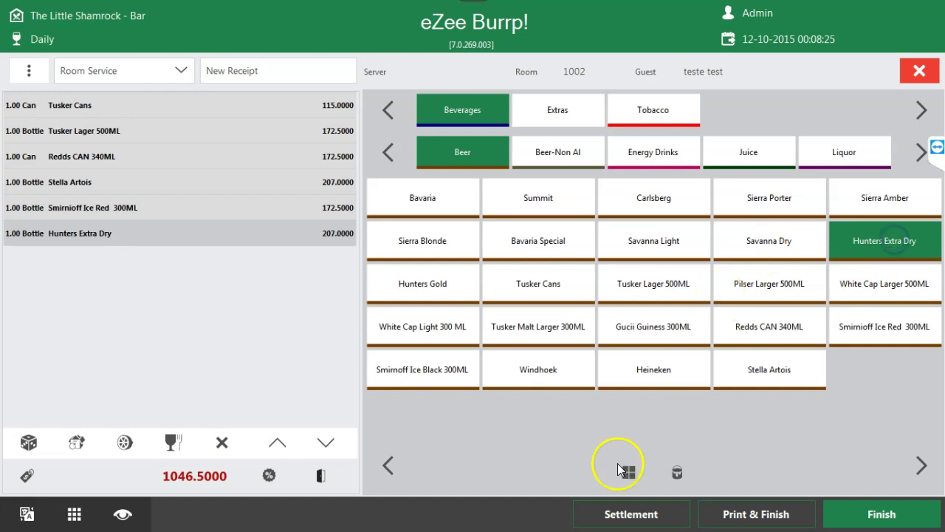
click(633, 512)
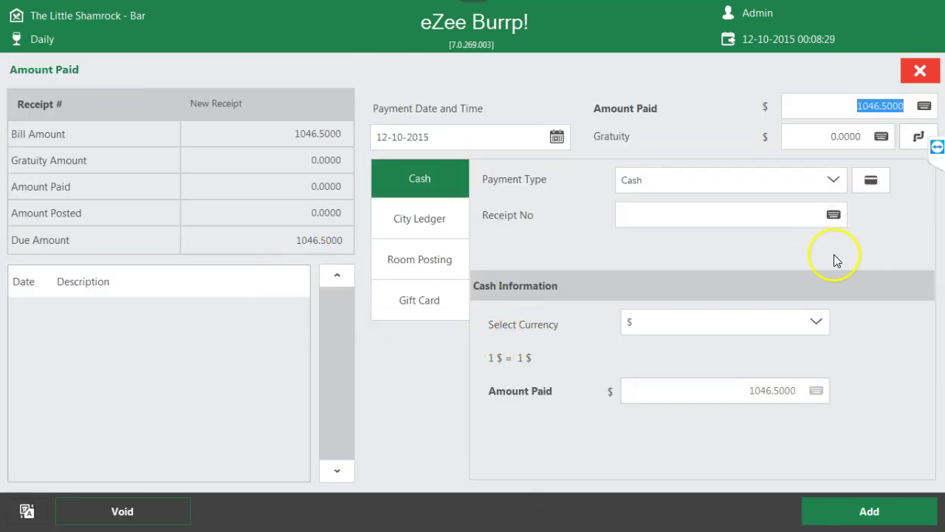
- Try Room Posting to the room 1001 folio and then City Ledger, then close settlement unpaid
click(425, 263)
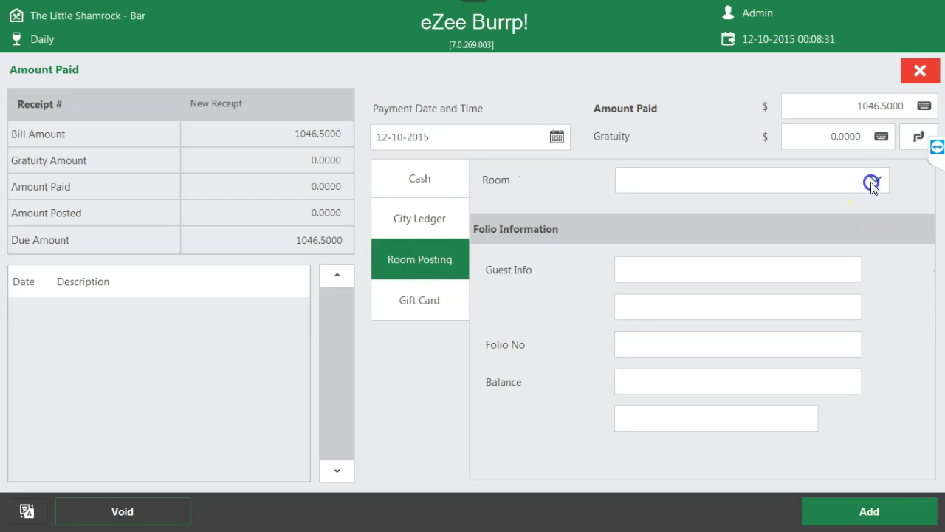
click(872, 181)
click(235, 205)
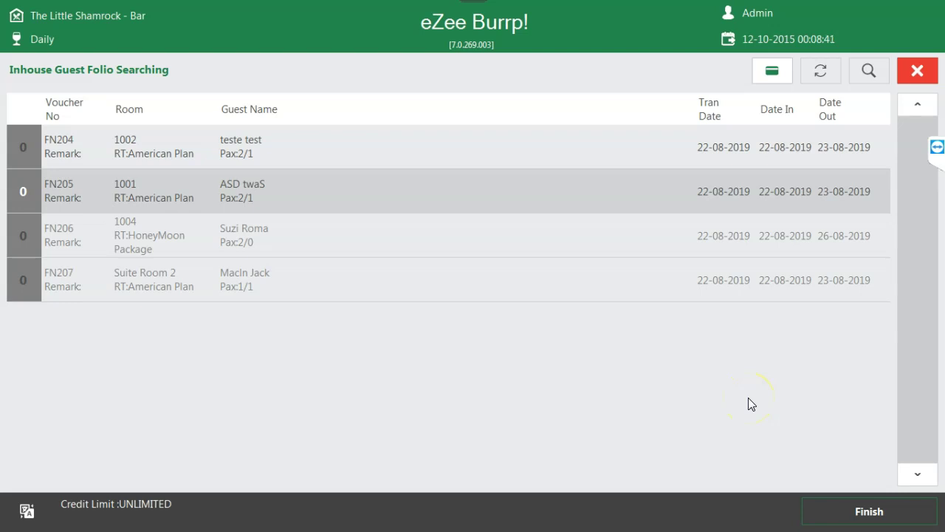
click(917, 77)
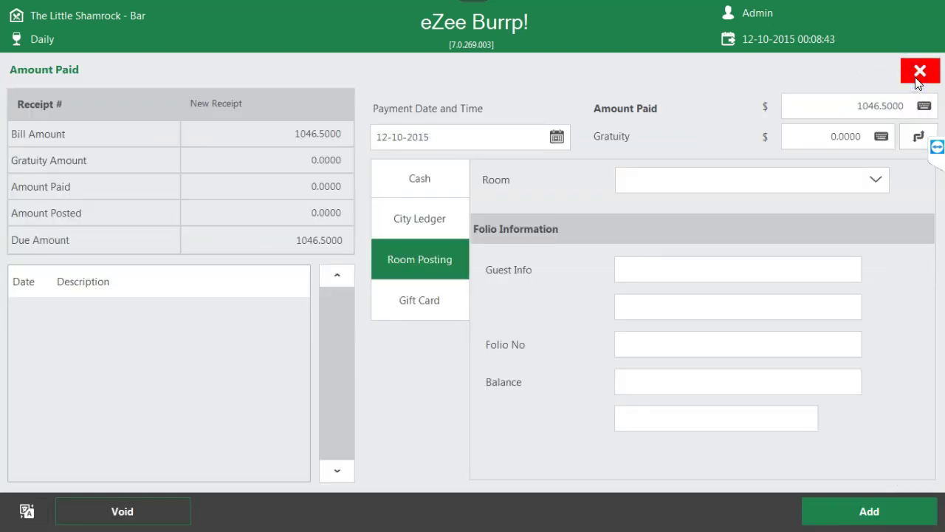
click(420, 220)
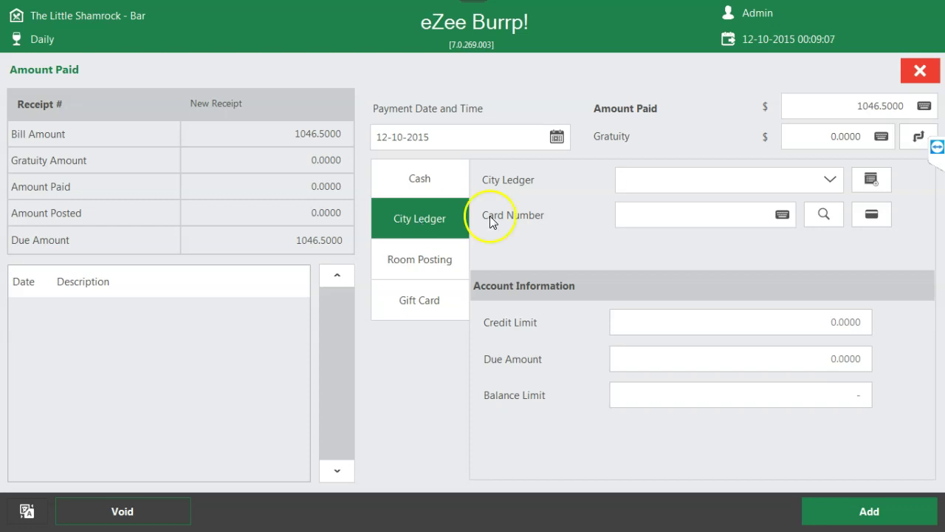
click(910, 77)
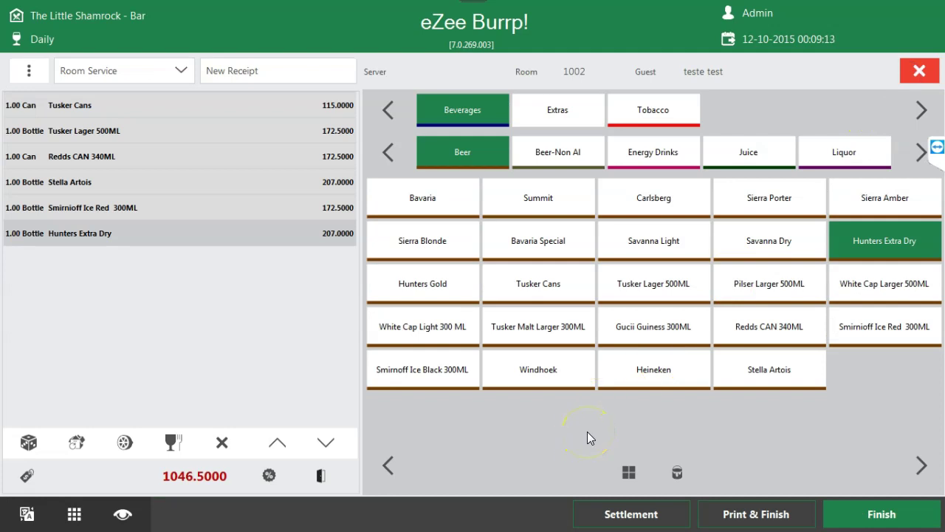
- Reopen settlement, set Room Posting to room 1001, then close the Amount Paid screen
click(644, 513)
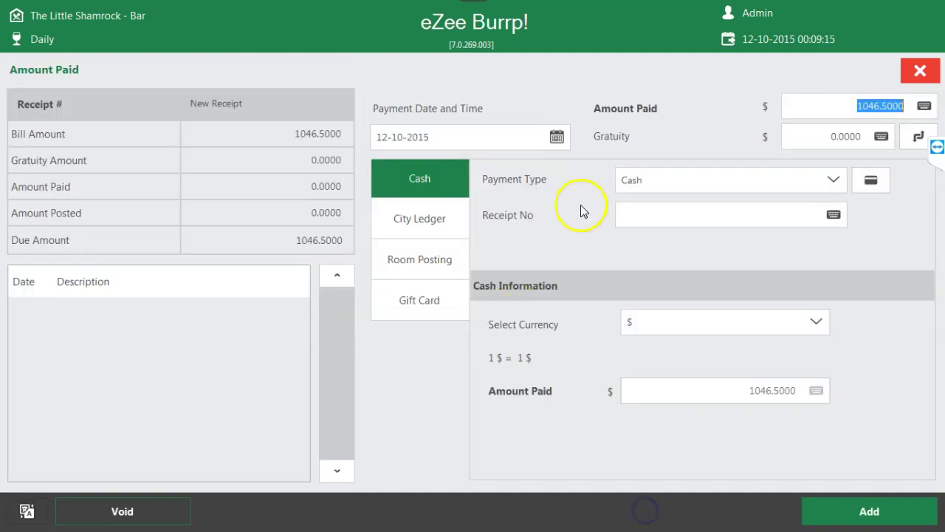
click(431, 271)
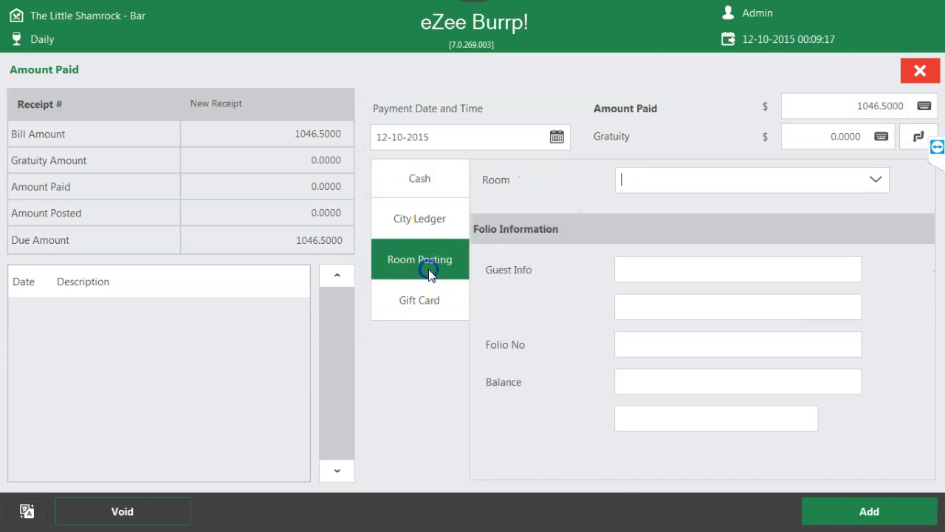
click(865, 192)
click(879, 178)
click(218, 198)
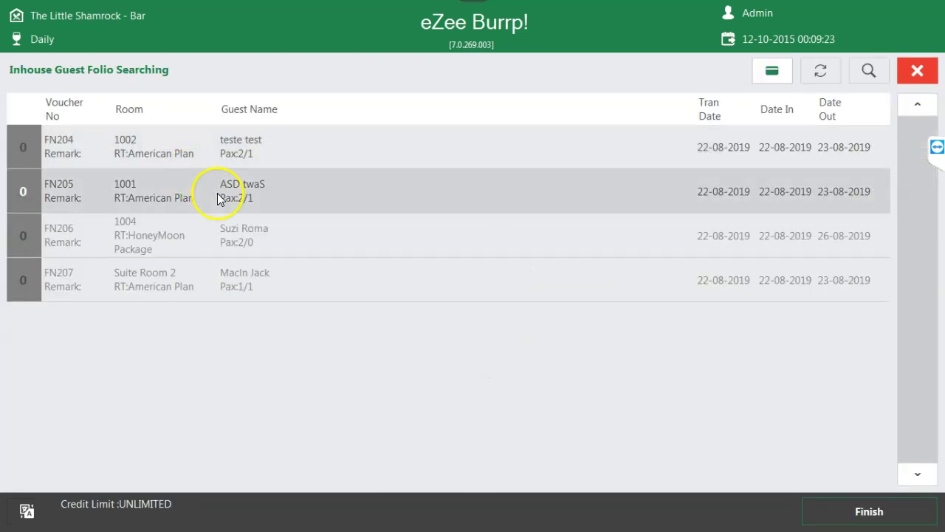
click(872, 508)
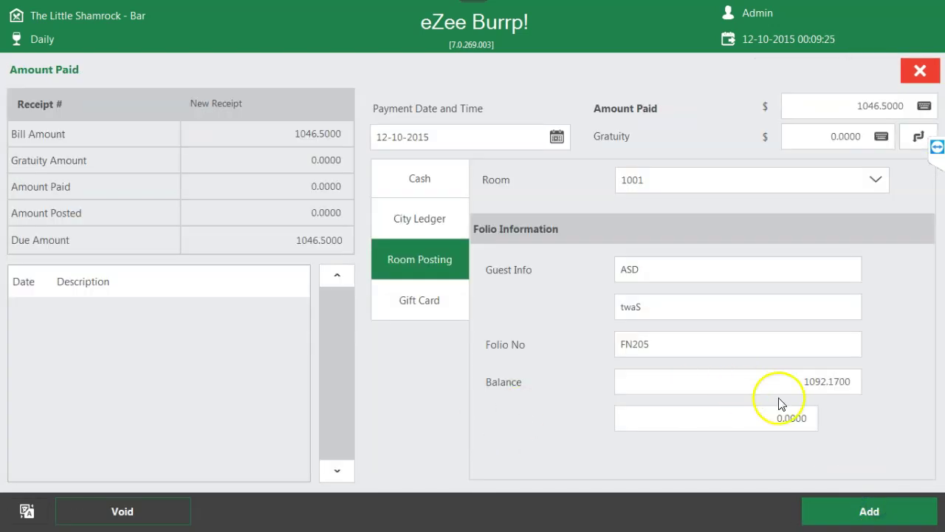
click(913, 81)
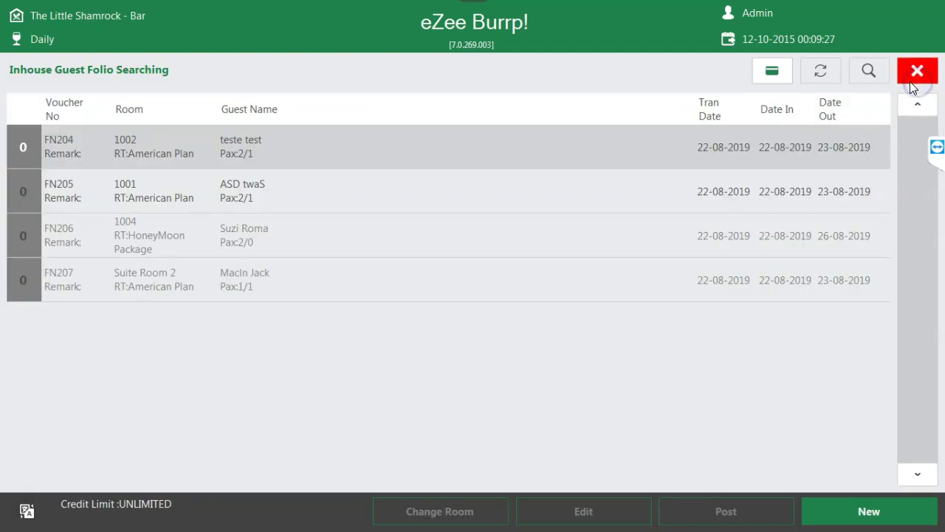
- Select the room 1002 and 1001 folios, open and close the search filters, then exit the list
click(220, 153)
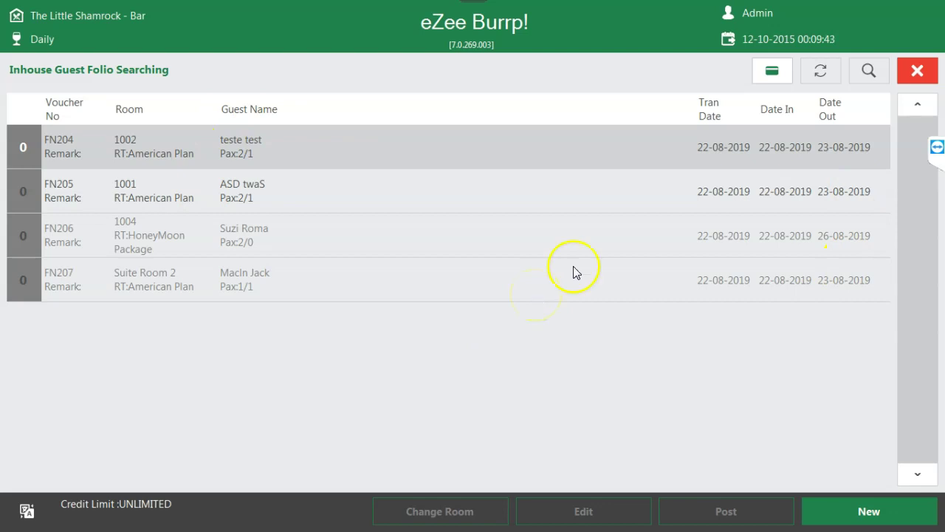
click(885, 72)
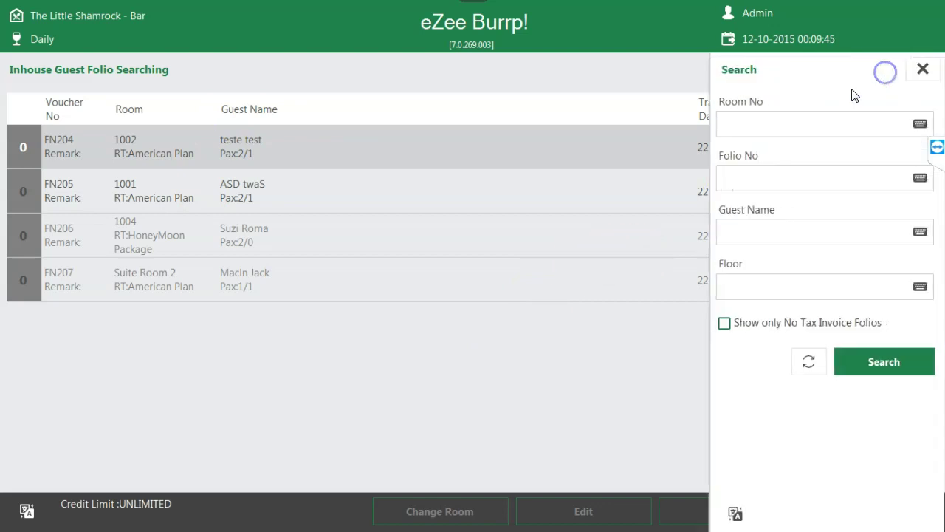
click(921, 72)
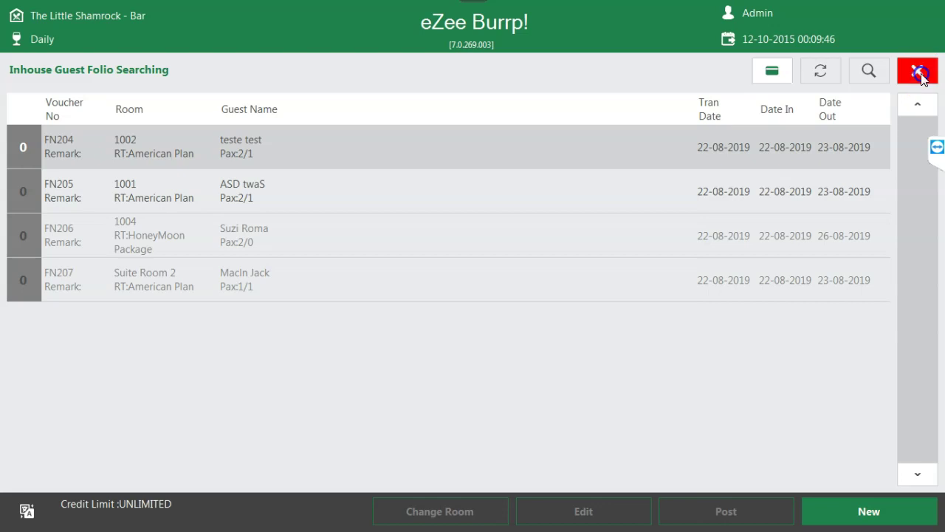
click(695, 193)
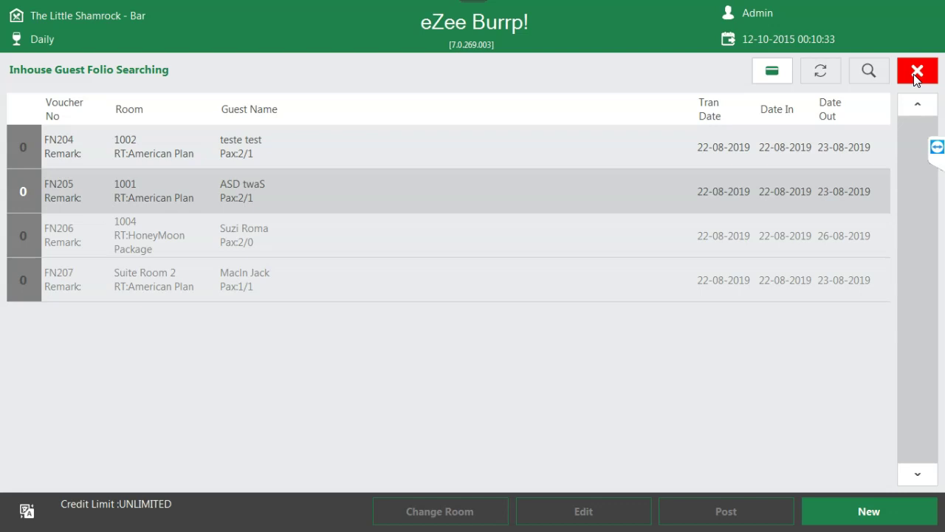
click(916, 74)
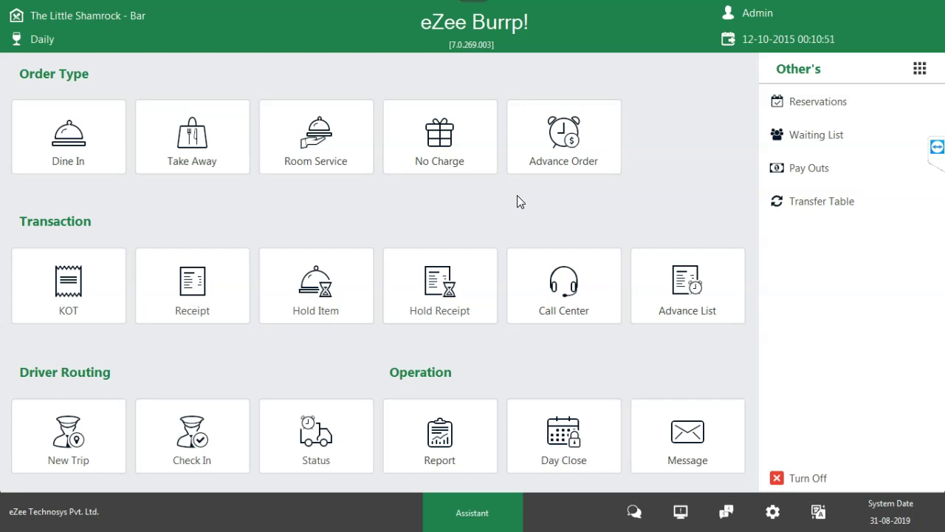
- Filter the room service guest folios by Room No 1003, which returns no matches
click(361, 156)
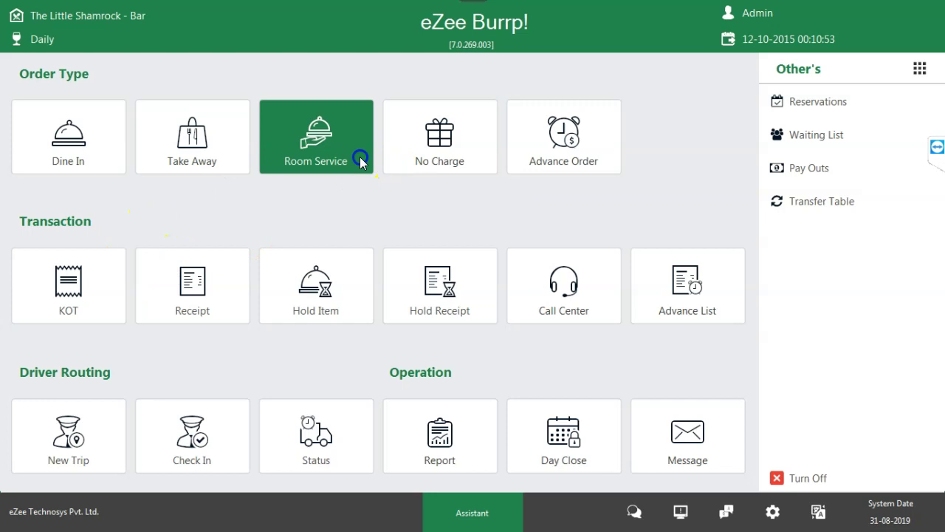
click(865, 73)
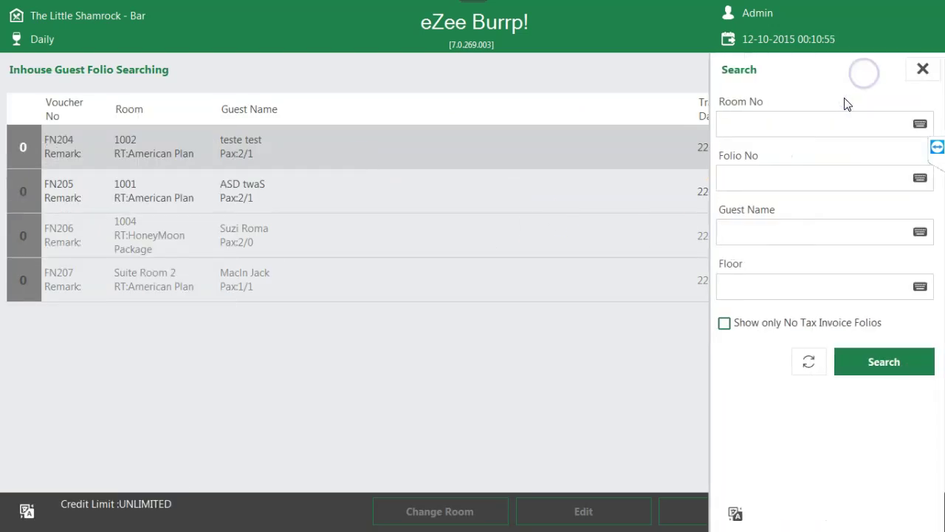
click(816, 127)
text(1001)
key(BackSpace)
text(3)
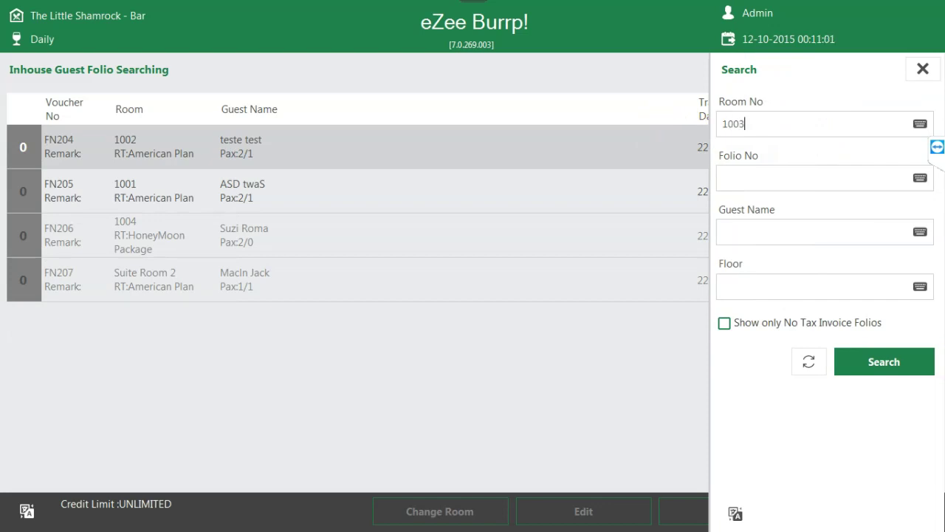
click(884, 361)
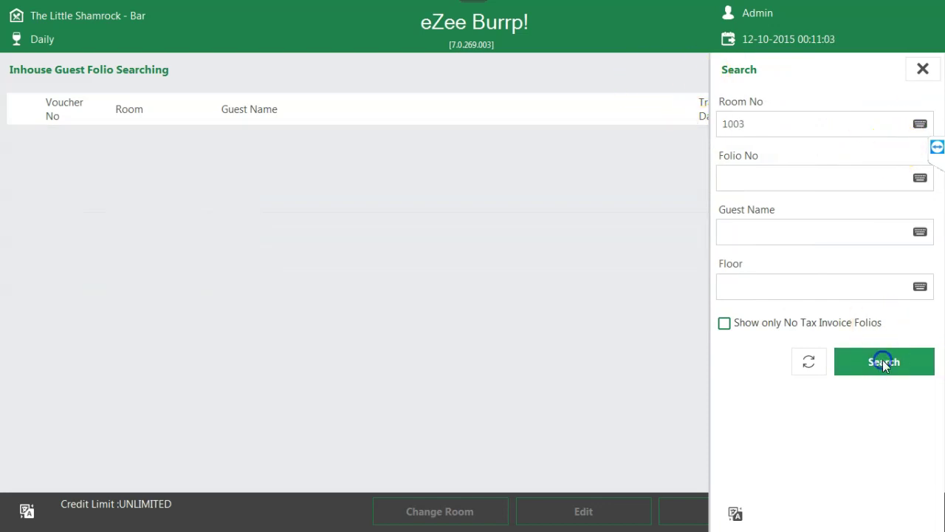
click(922, 69)
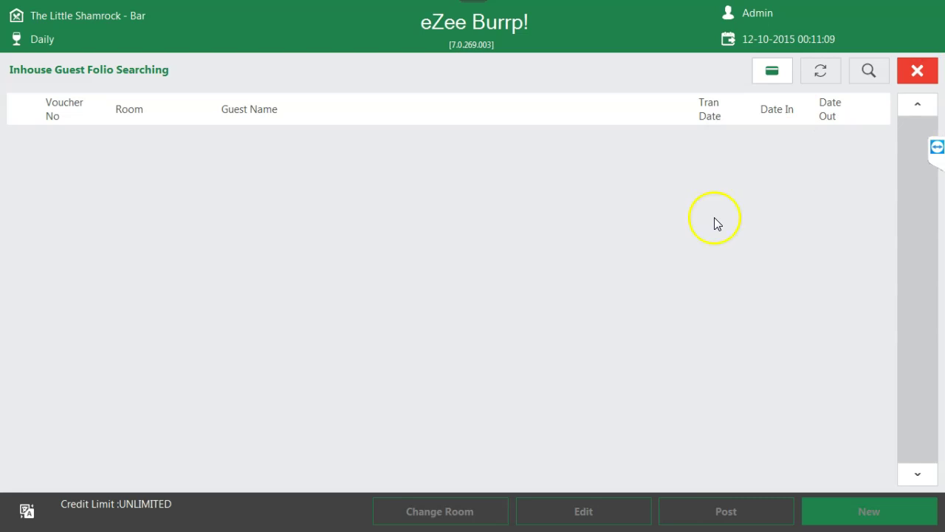
key(super)
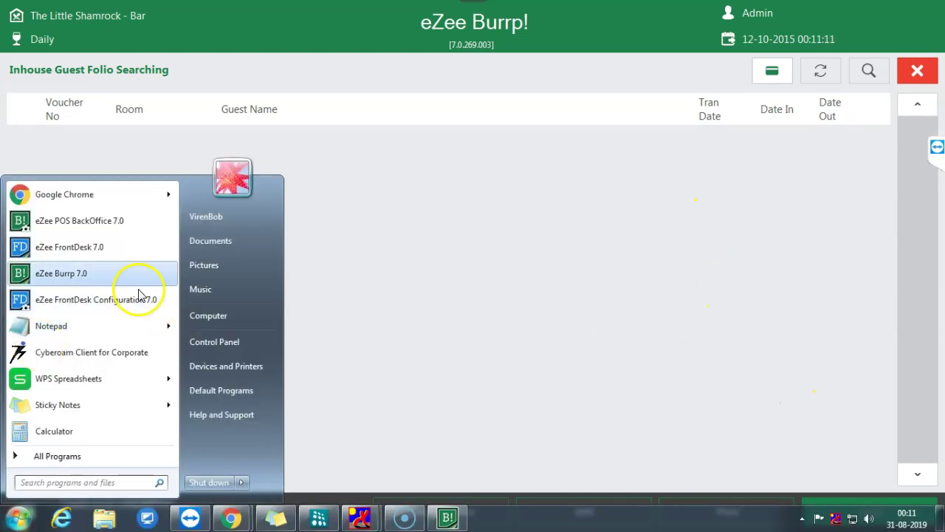
- Launch eZee FrontDesk on the Sample Practice Data, log in as Admin continuing the shift, and return to Burrp
click(122, 245)
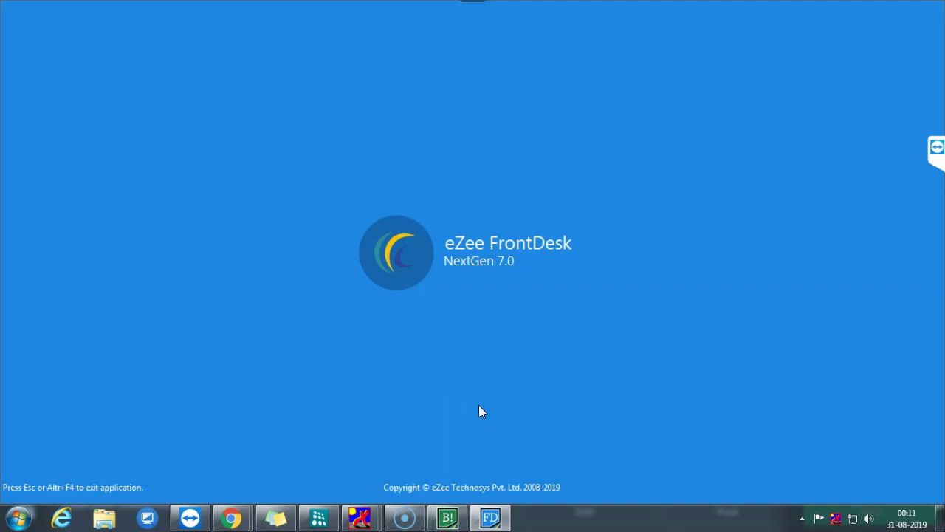
click(473, 260)
click(567, 340)
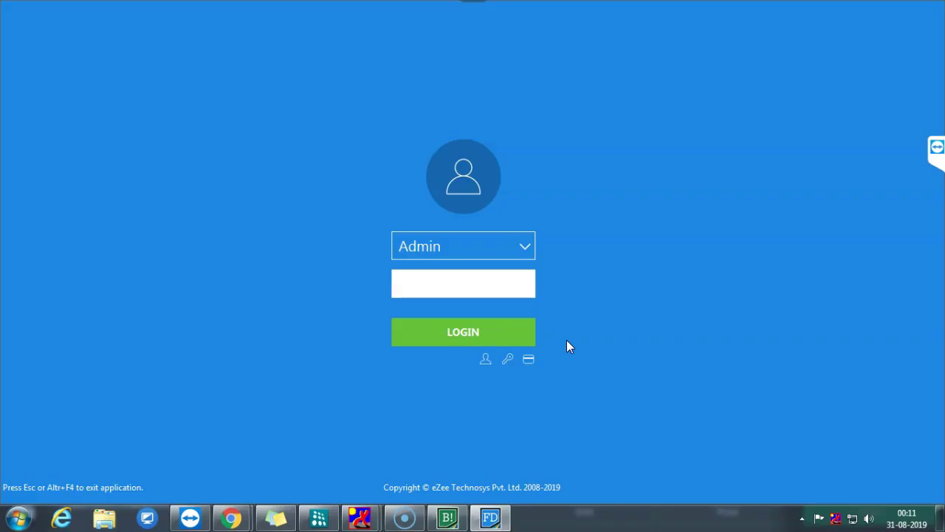
click(512, 331)
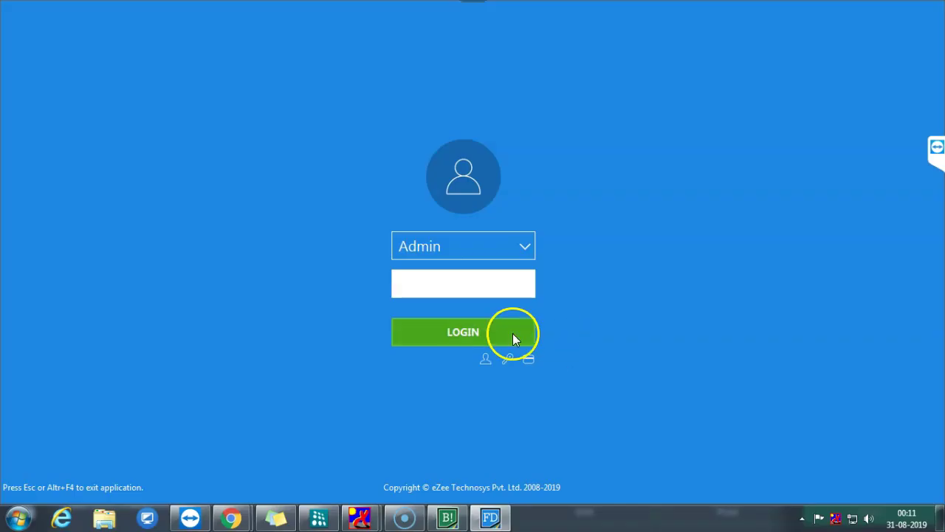
click(550, 318)
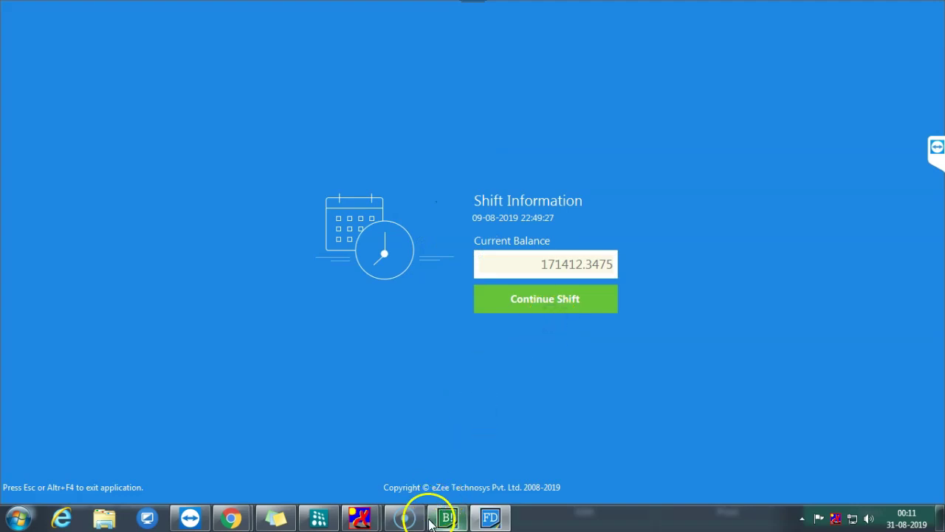
click(448, 515)
- Place a dine-in KOT at table B8 for Bavaria Special, Tusker Cans and Tusker Lager 500ML
click(918, 71)
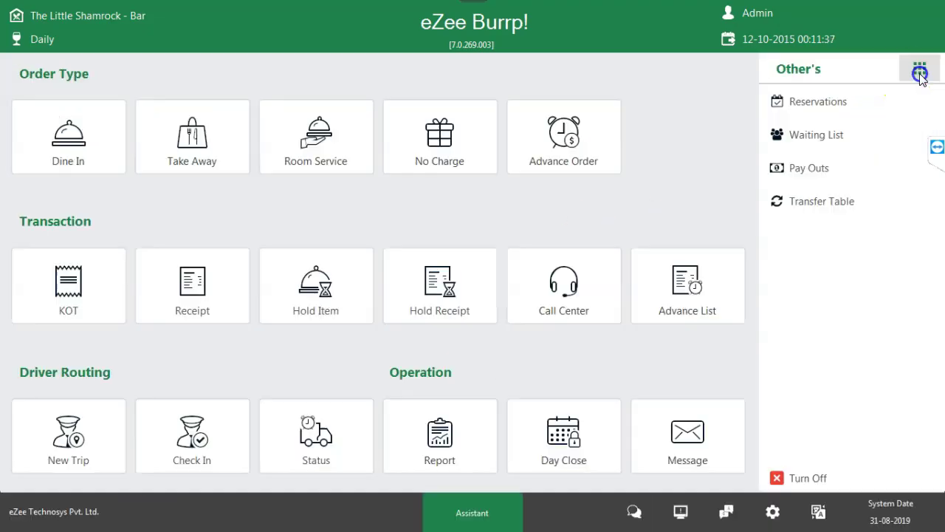
click(108, 161)
click(405, 214)
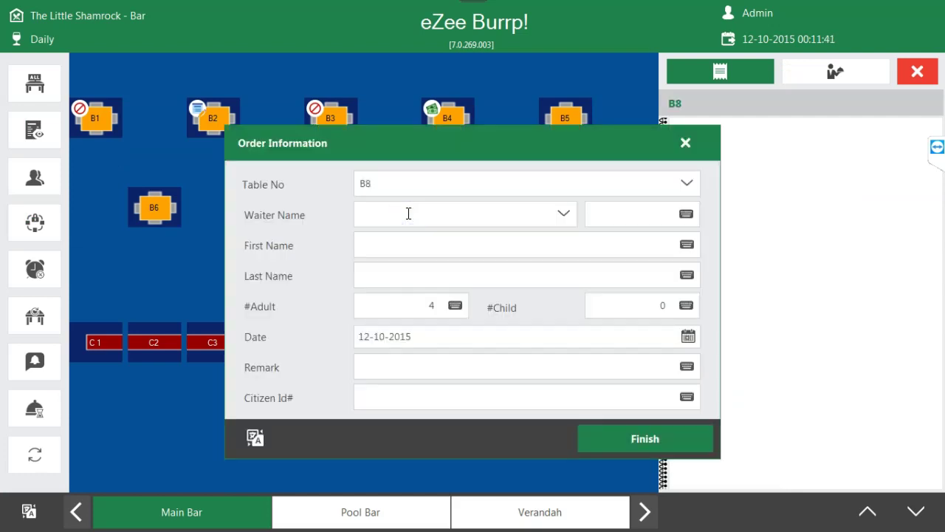
click(645, 438)
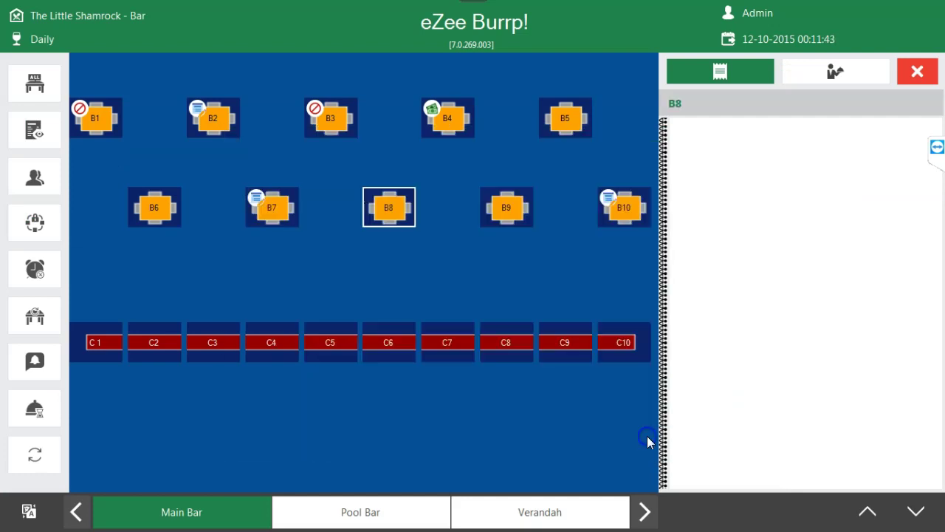
click(499, 247)
click(575, 283)
click(626, 286)
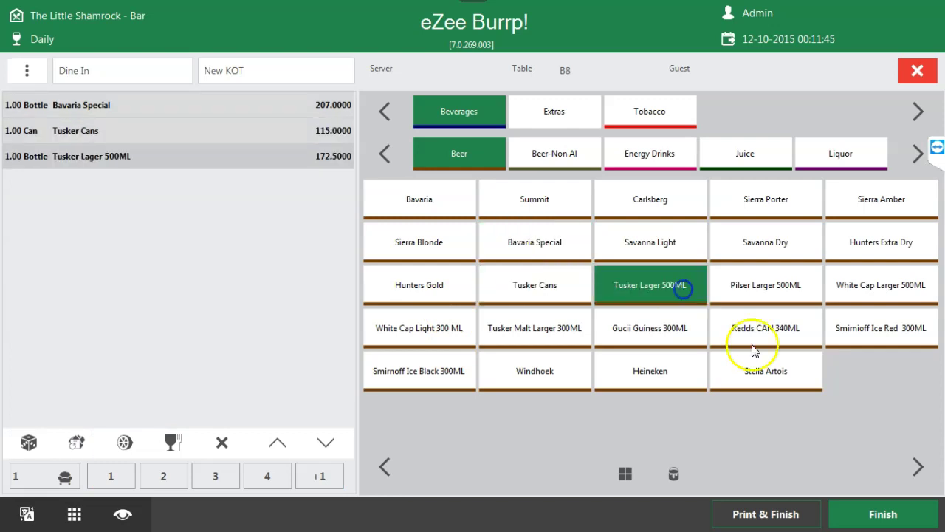
click(890, 510)
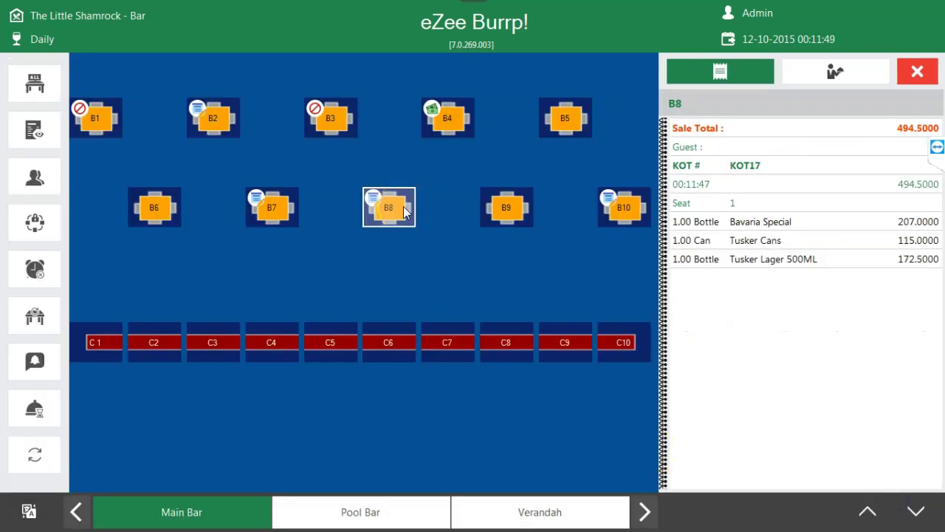
- Make receipt REC16 for table B8's 494.5000 order, then open its settlement
click(403, 206)
click(539, 148)
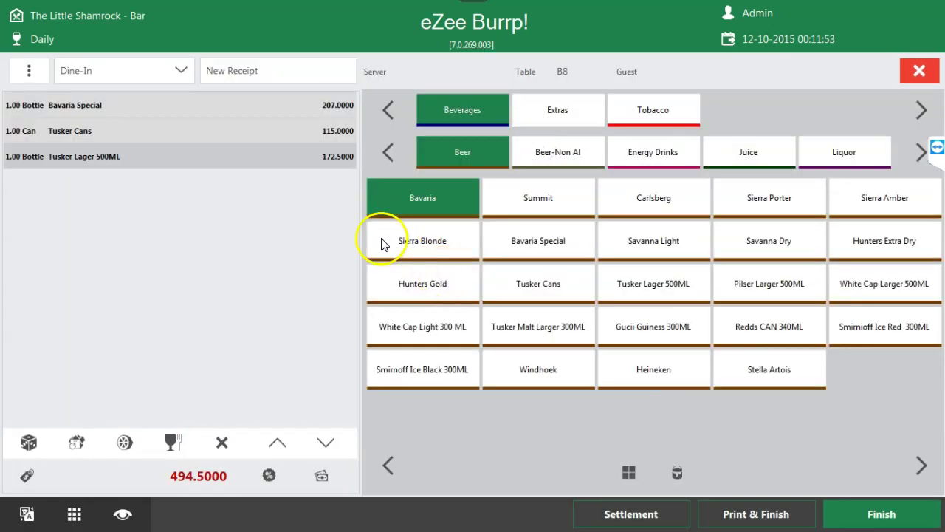
click(907, 515)
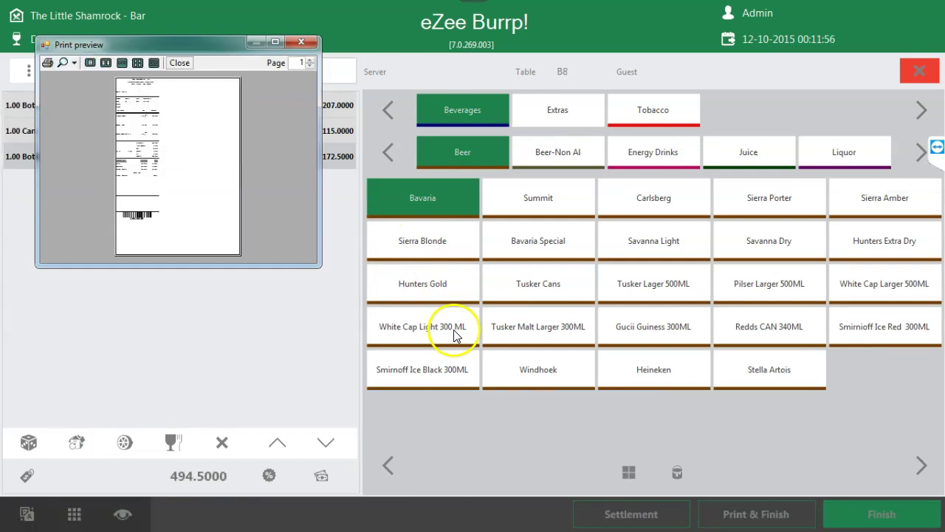
click(317, 41)
click(919, 70)
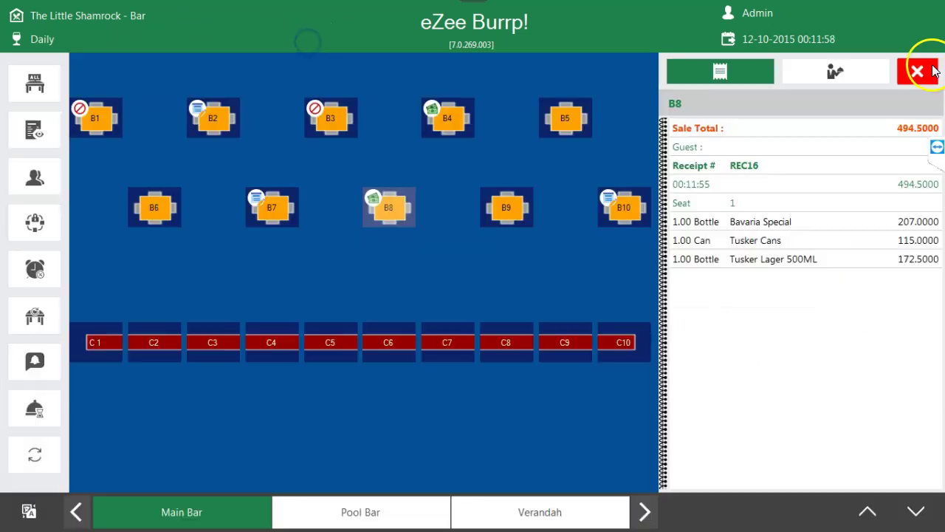
click(381, 204)
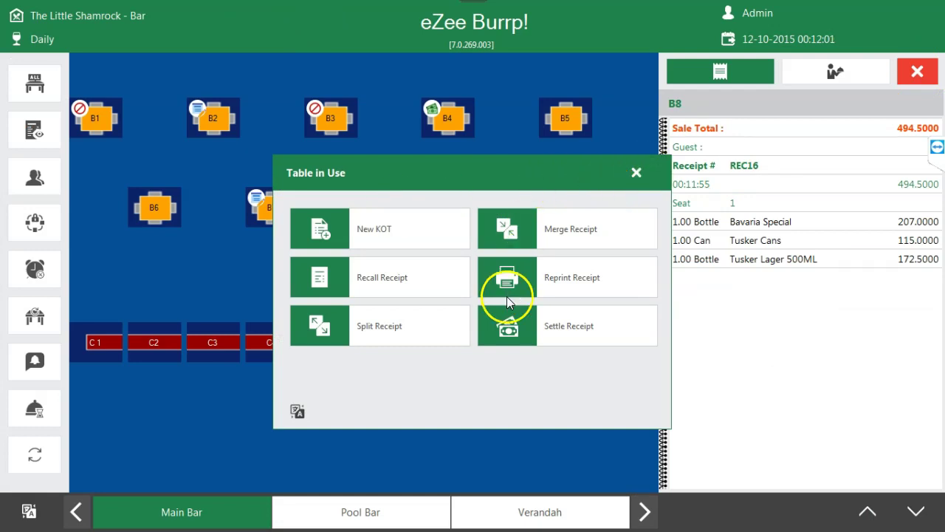
click(565, 327)
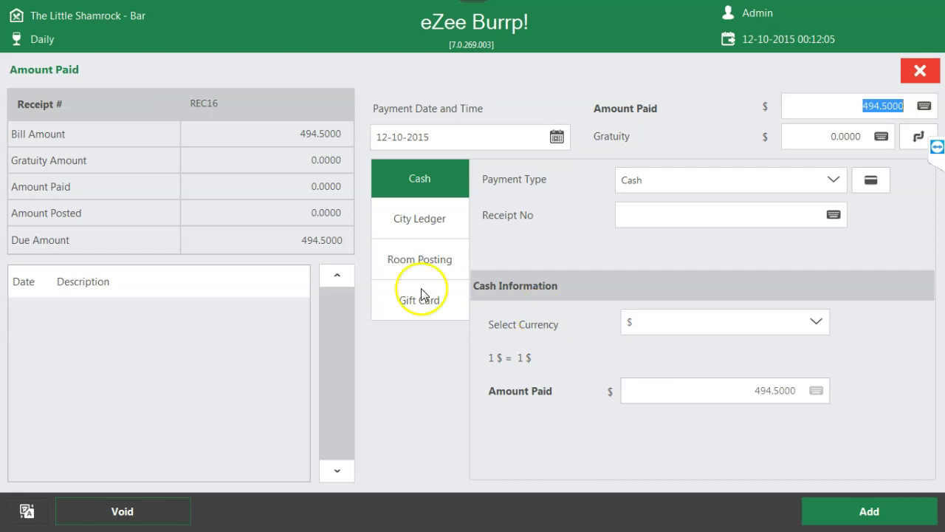
- Choose Room Posting and view the guest rooms, then back out to the main menu unsettled
click(416, 254)
click(873, 179)
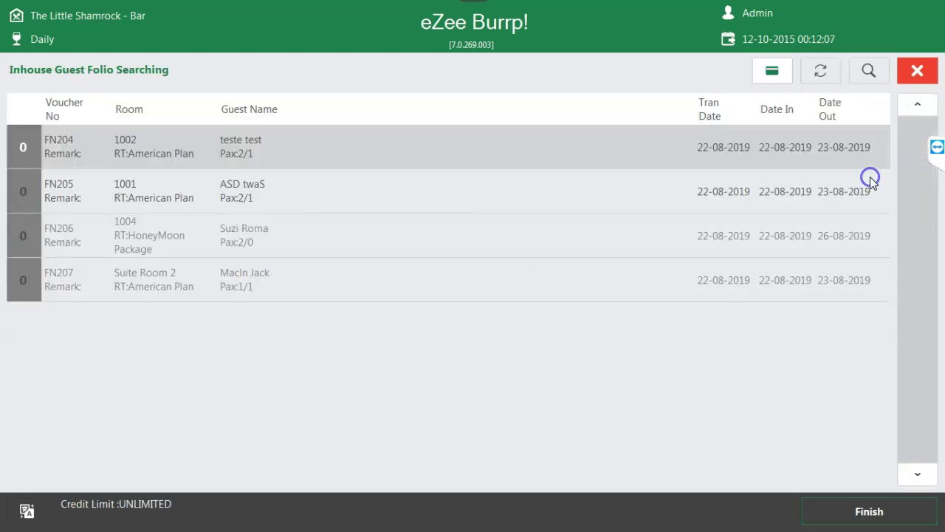
click(918, 74)
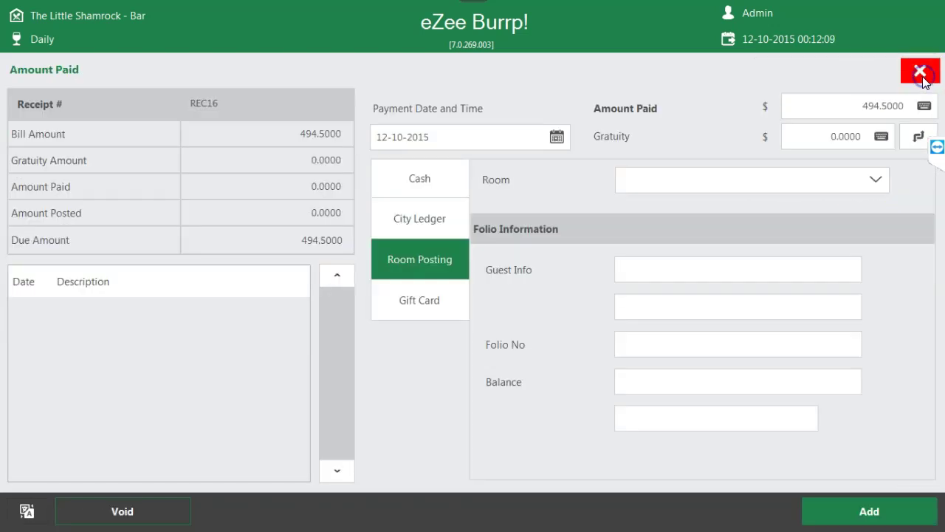
click(918, 74)
click(918, 74)
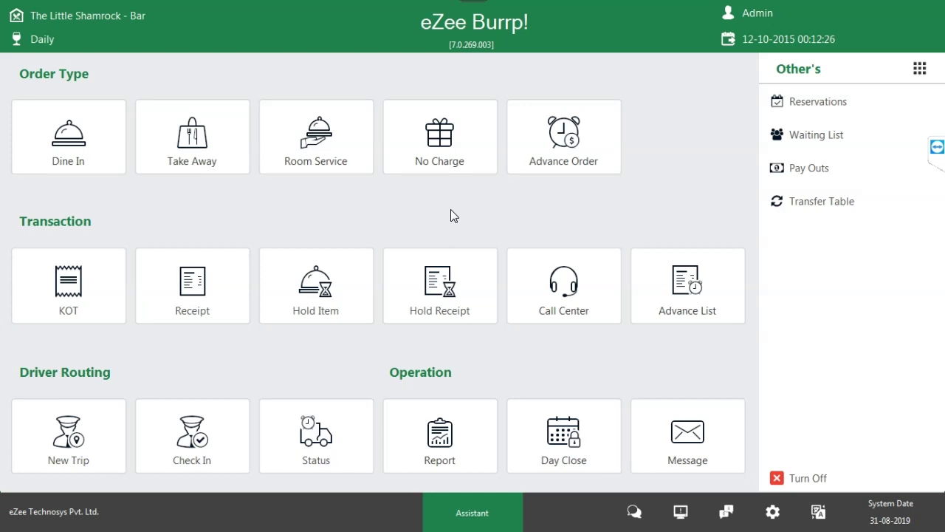
click(456, 216)
click(916, 70)
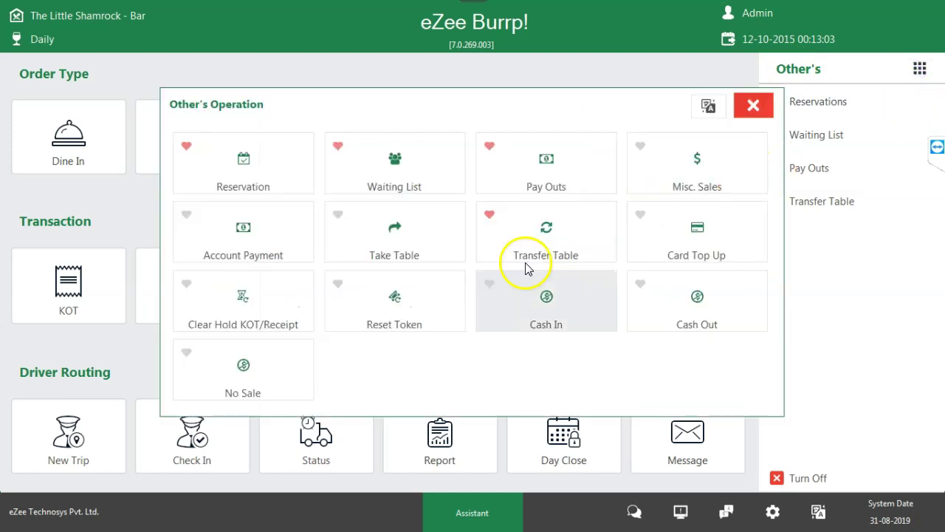
click(750, 106)
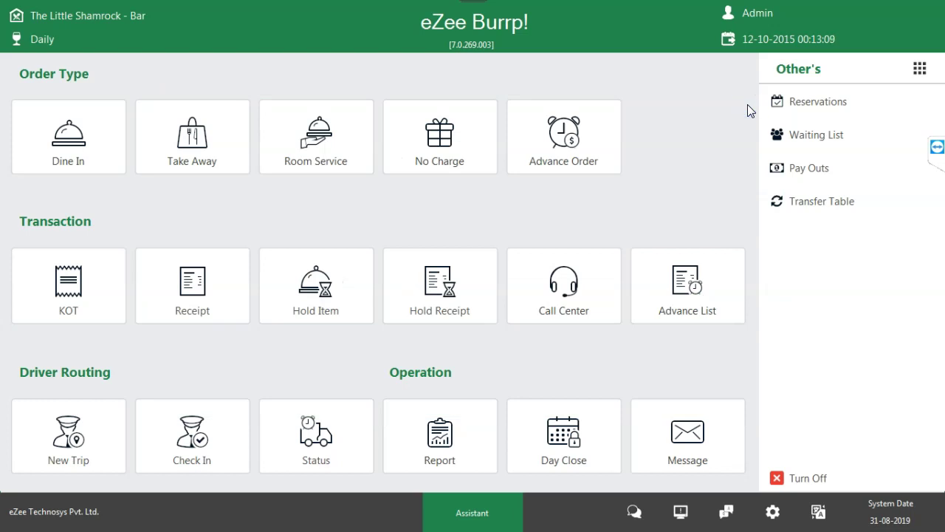
click(752, 95)
click(711, 325)
click(315, 163)
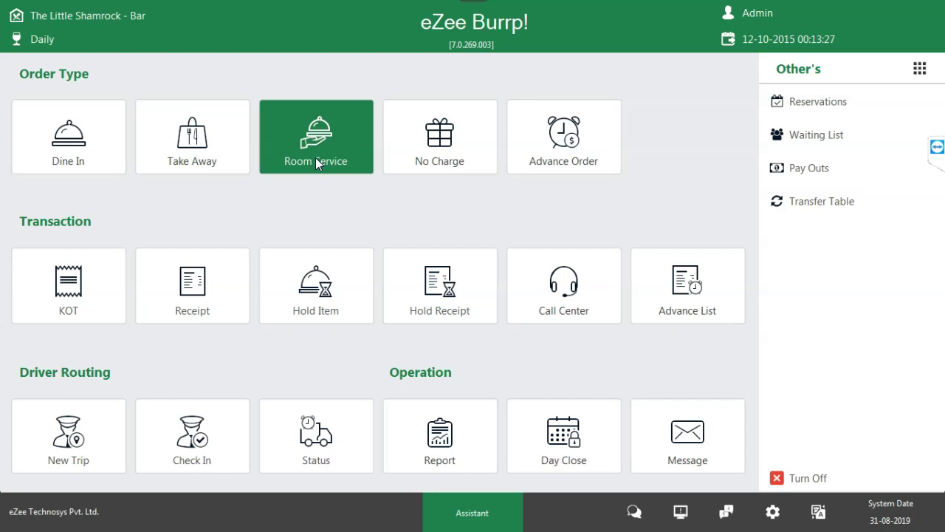
- Open and close the room service folio list, then start a No Charge order for Staff
click(316, 160)
click(903, 77)
click(443, 161)
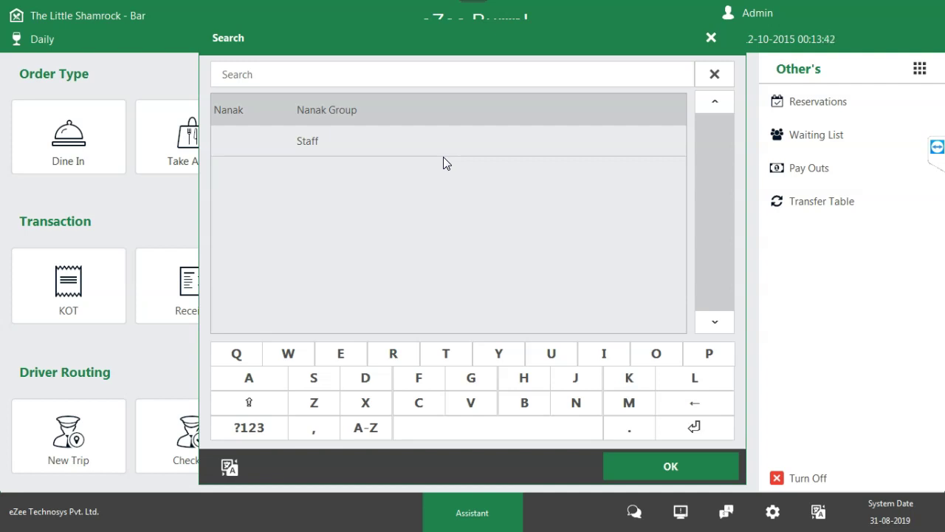
click(351, 141)
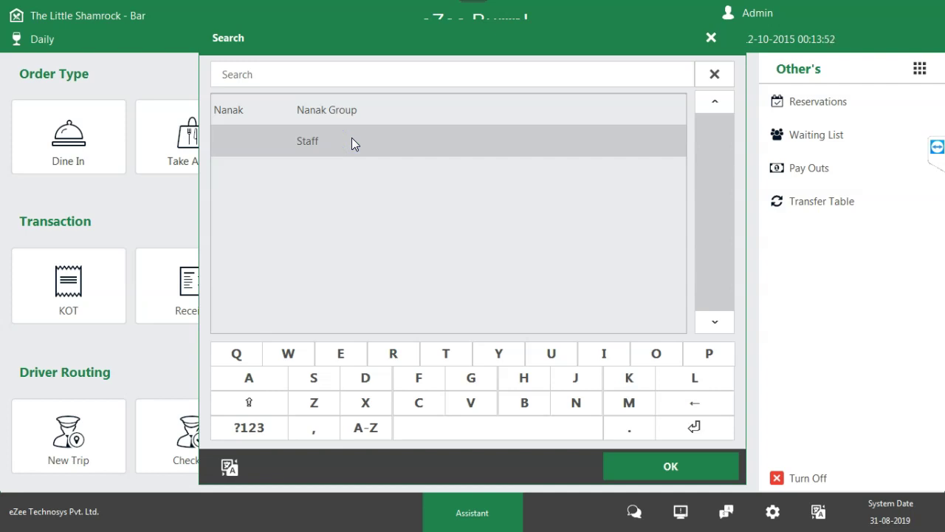
click(671, 473)
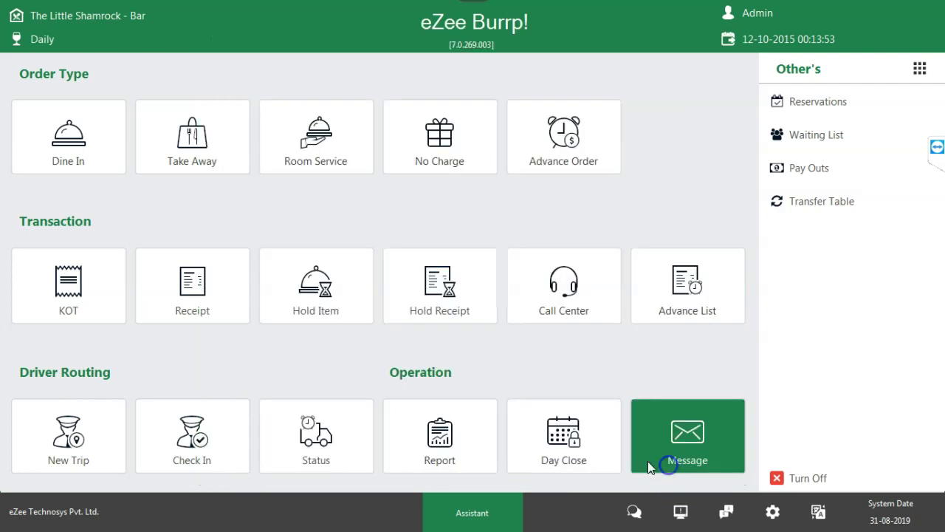
- Add Summit, Bavaria Special, Savanna Light and Gucii Guiness 300ML, then print and finish
click(570, 212)
click(544, 239)
click(659, 259)
click(678, 329)
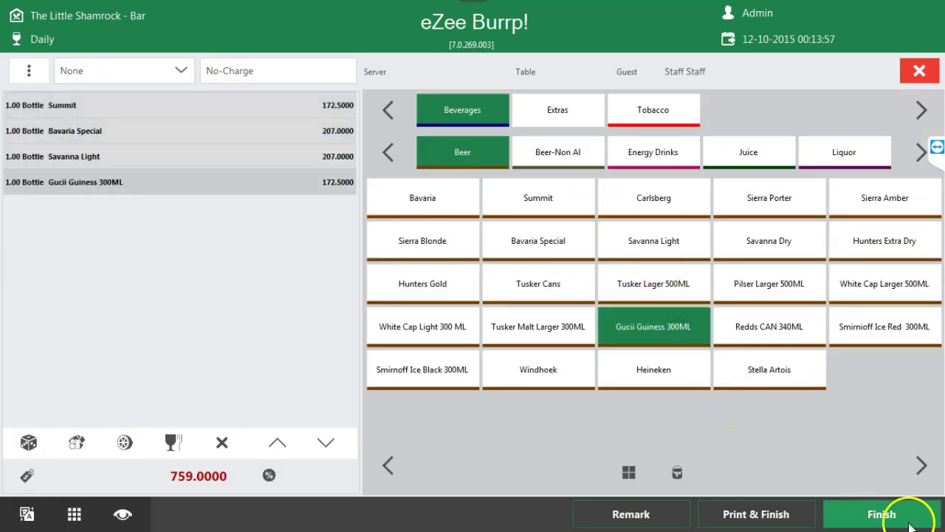
click(749, 515)
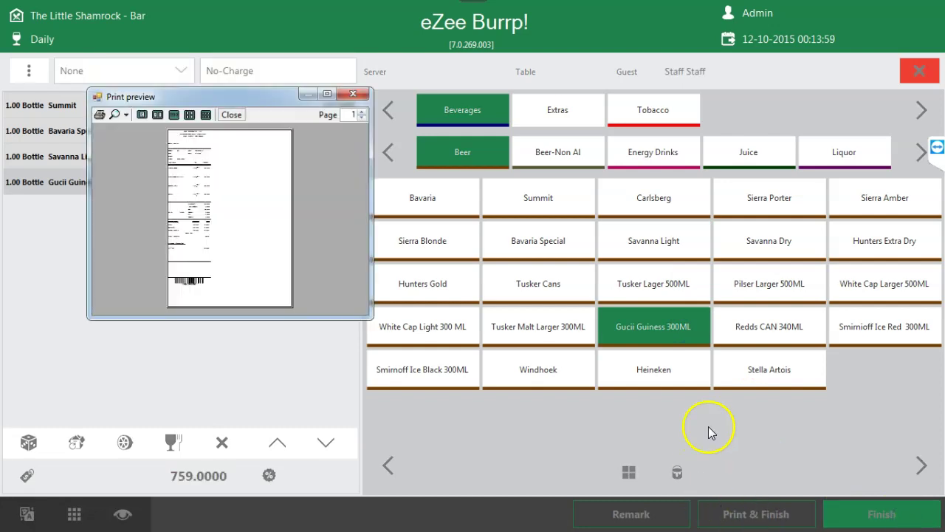
click(353, 94)
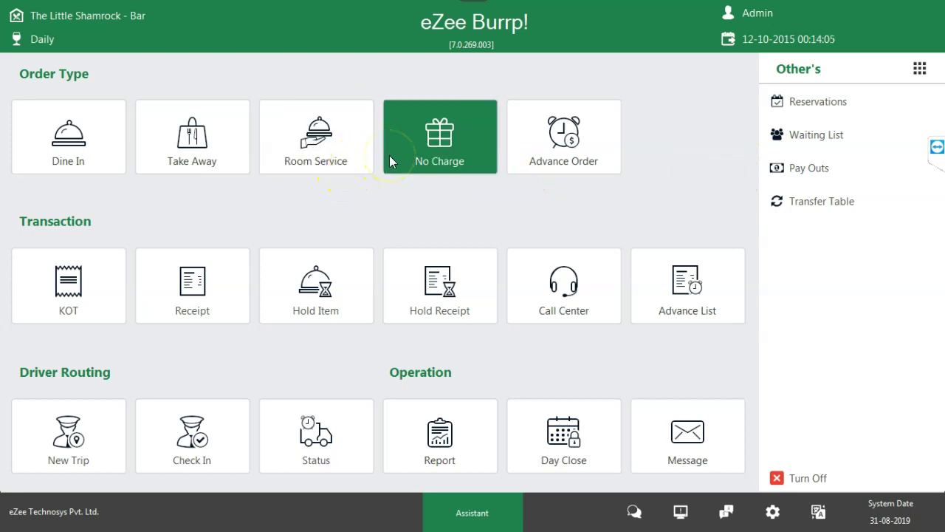
click(349, 161)
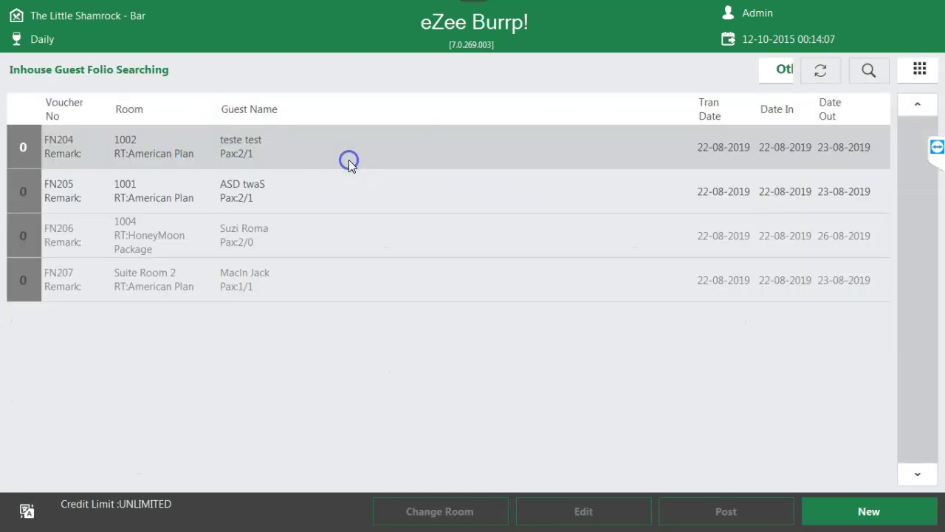
click(878, 521)
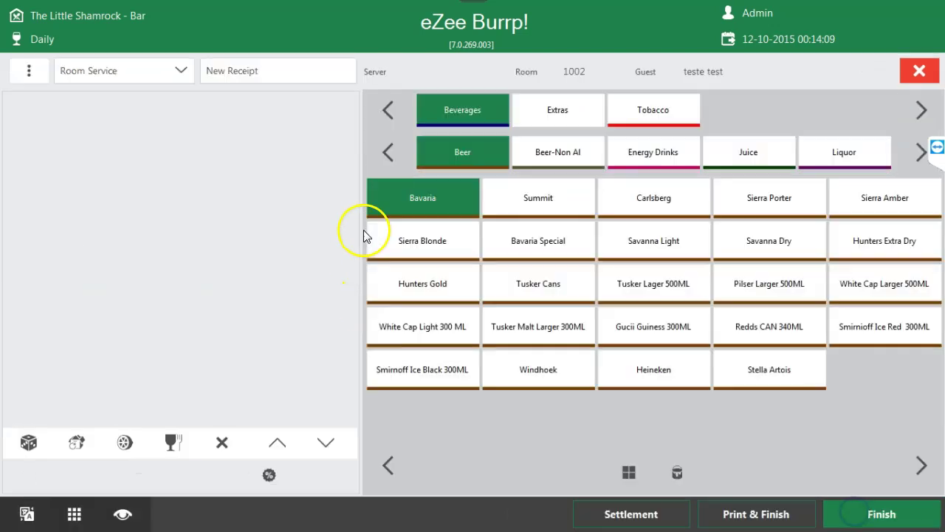
click(918, 69)
click(917, 70)
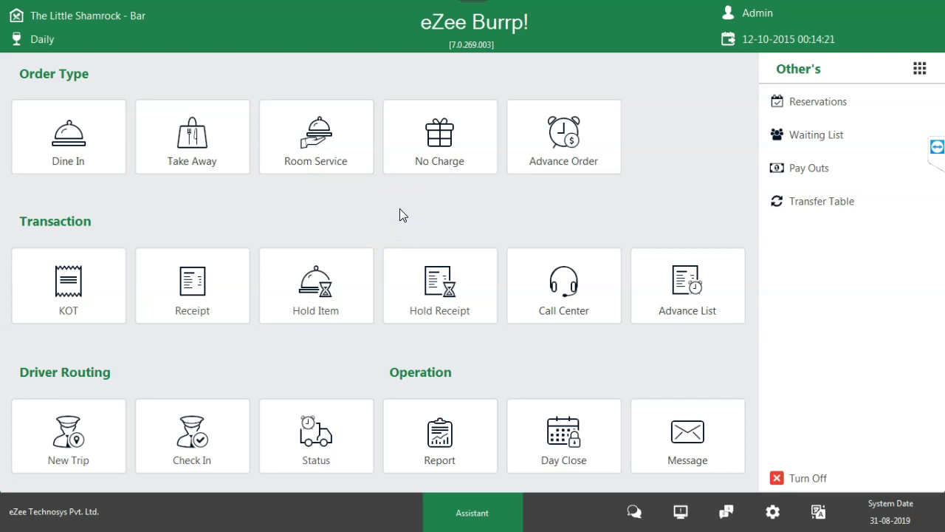
- Launch eZee POS BackOffice 7.0 from the Start menu
click(317, 161)
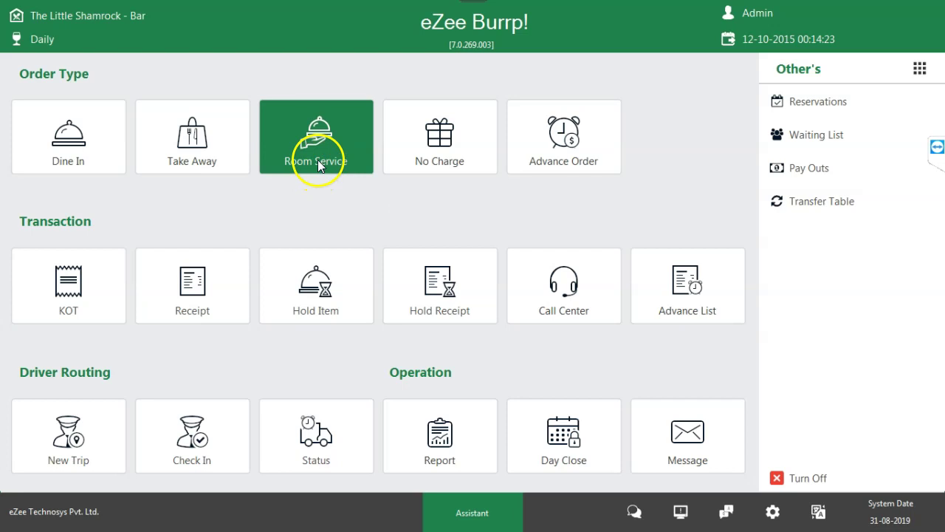
click(316, 445)
key(super)
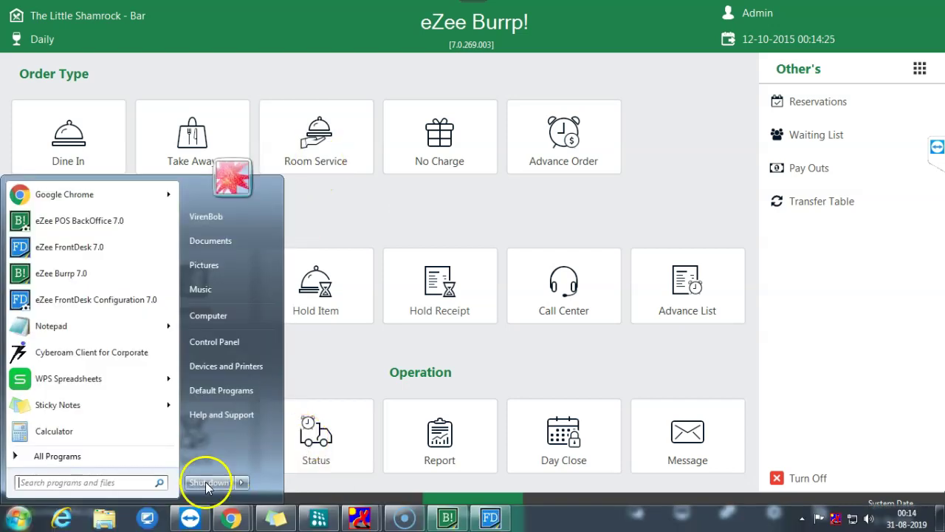
click(104, 222)
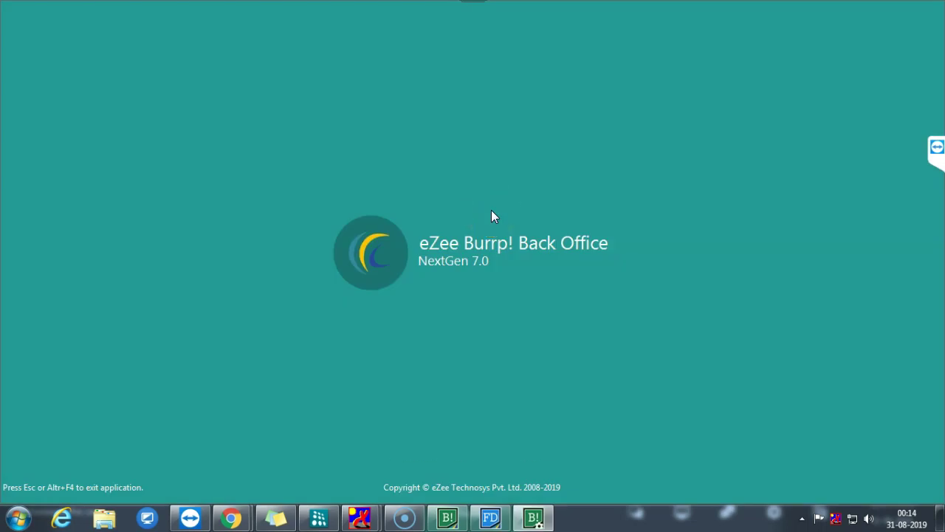
- Choose Real System Environment, log in, continue the shift and confirm the outlet choice
click(489, 207)
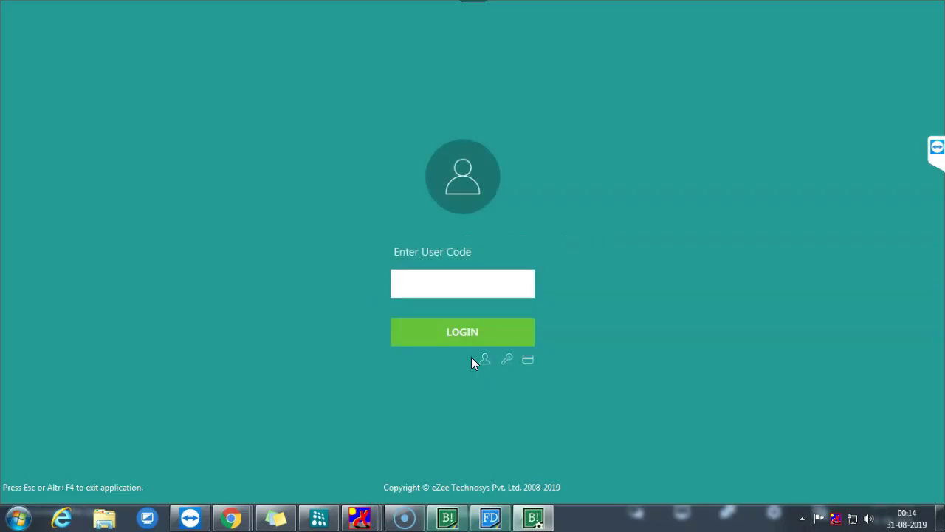
click(479, 333)
click(574, 328)
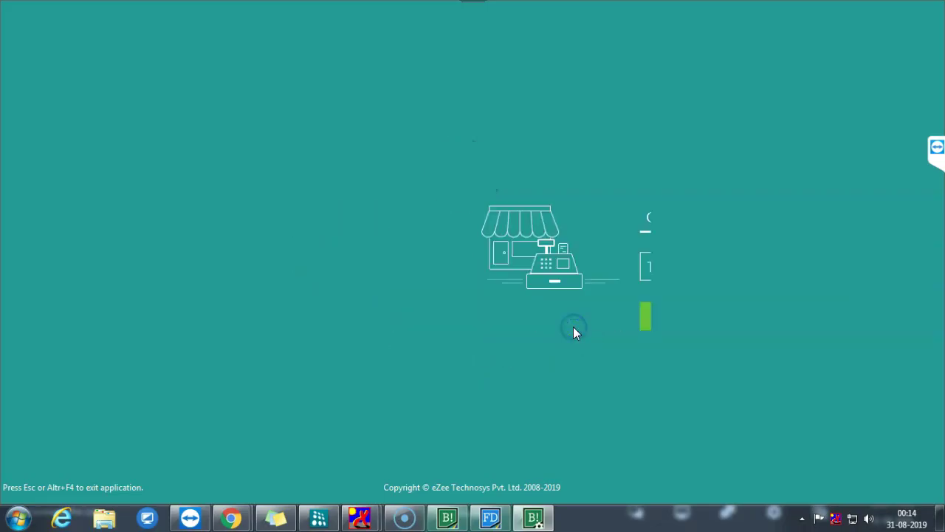
click(579, 323)
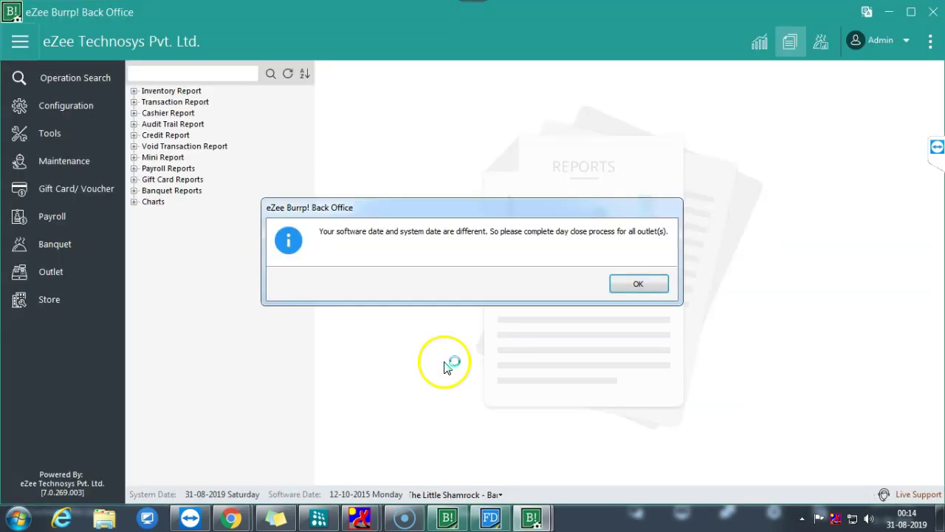
- Dismiss the date warning and open Configuration > Cost Center > Outlet Operation
click(639, 285)
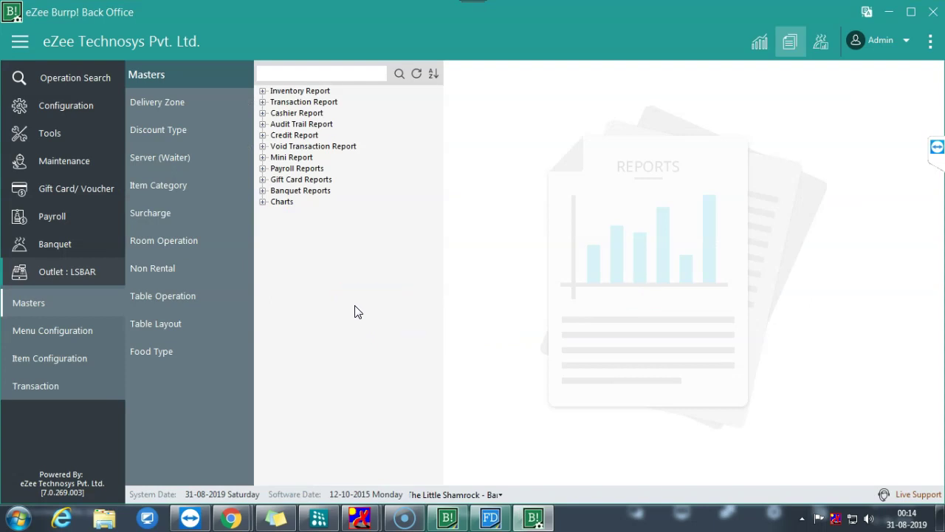
click(67, 107)
click(45, 164)
click(177, 130)
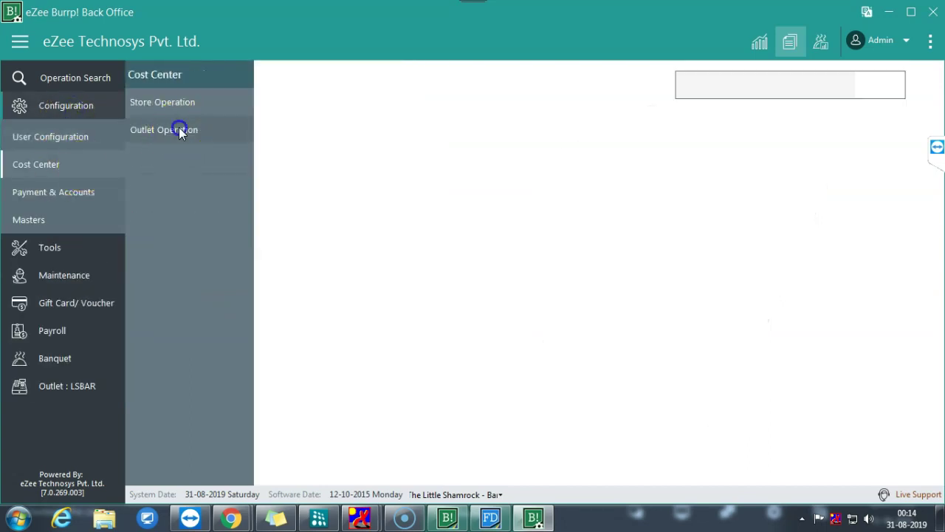
- Review The Little Shamrock - Bar's Room Service order type settings and close without saving
click(315, 424)
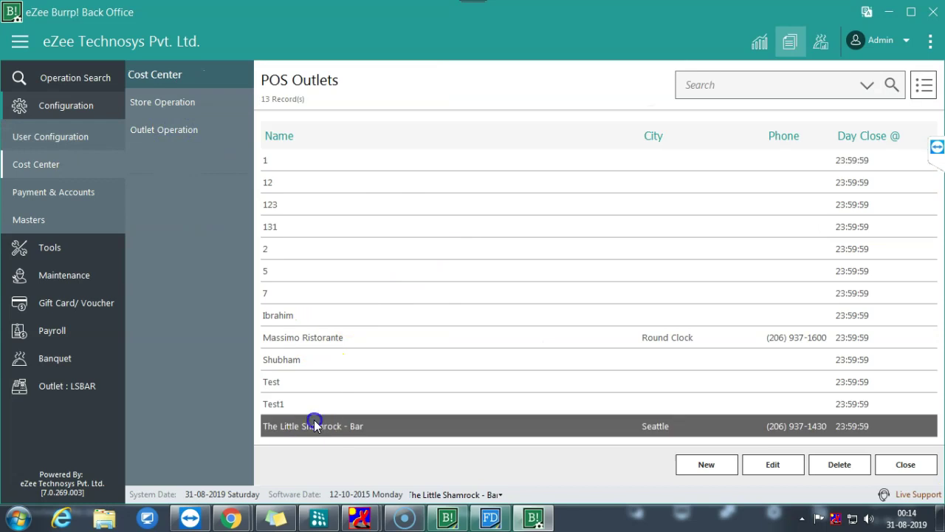
double_click(401, 424)
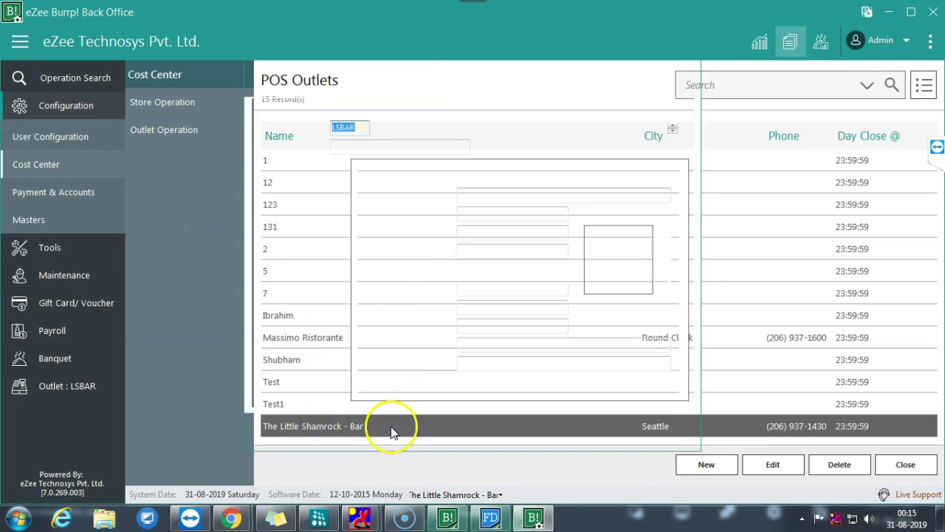
click(283, 236)
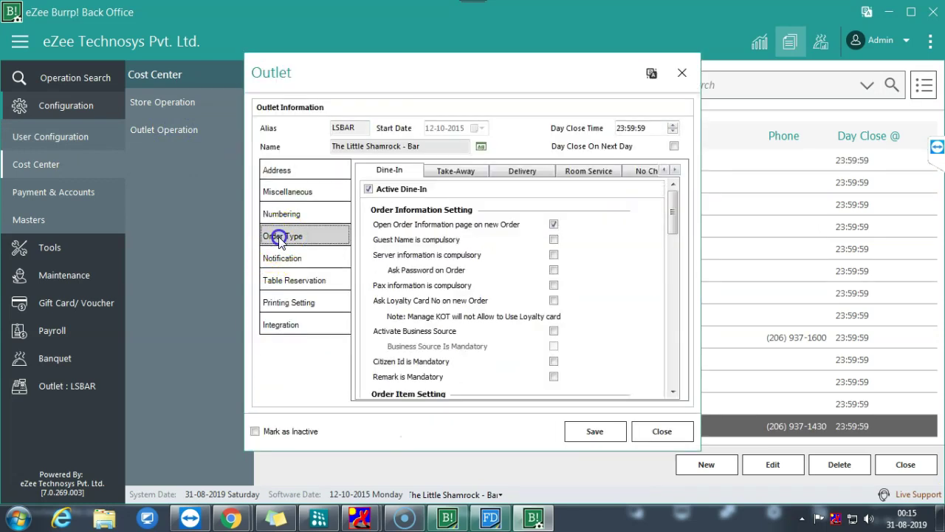
click(588, 170)
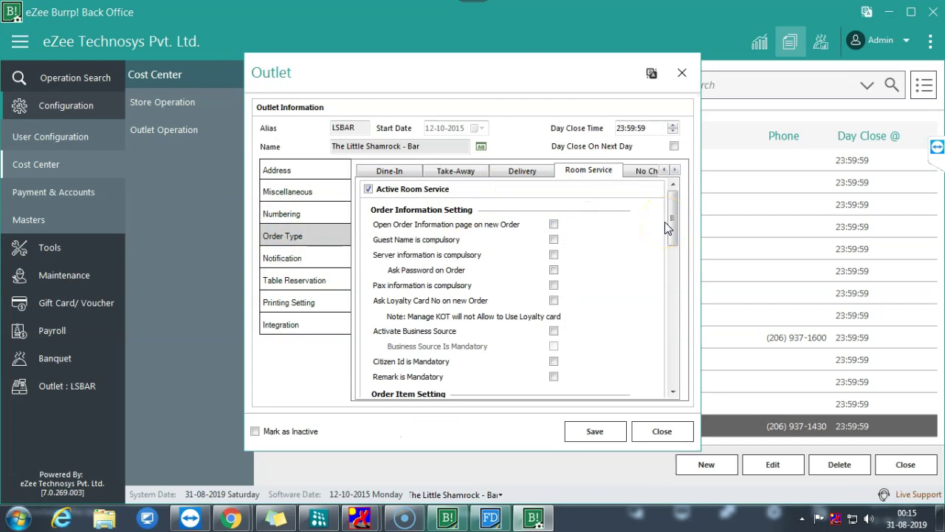
drag(666, 227, 668, 291)
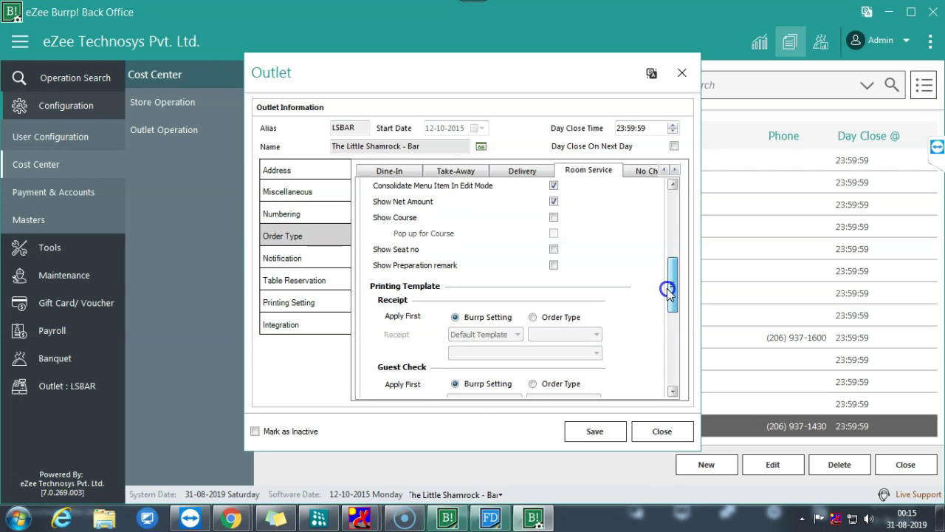
drag(667, 288, 676, 235)
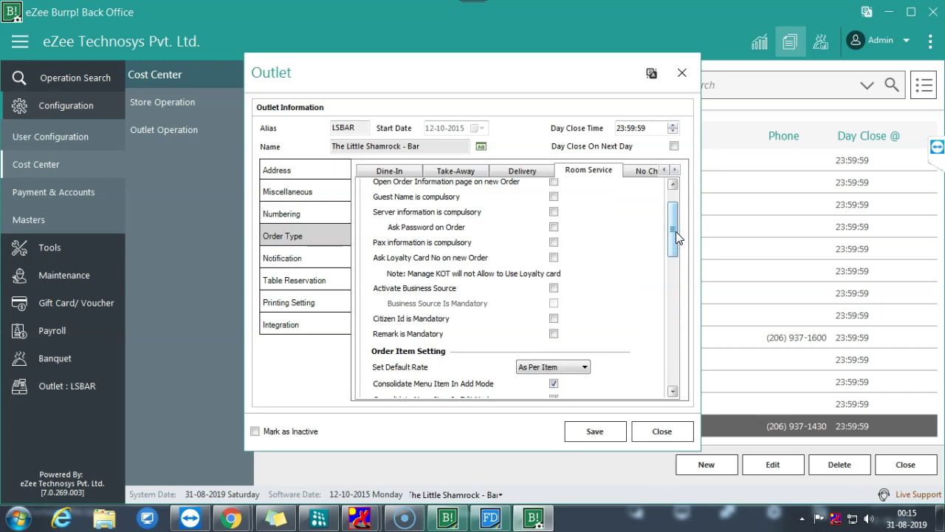
click(662, 431)
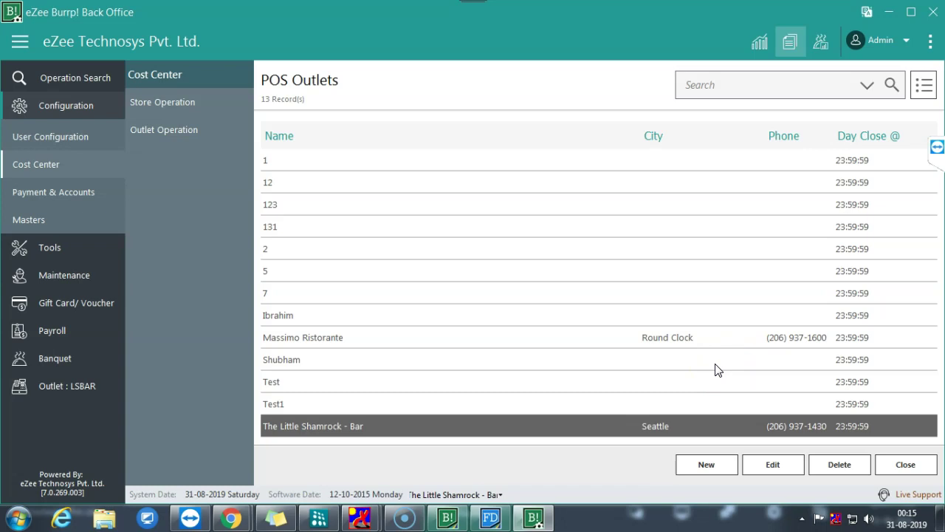
- Bring the eZee Burrp! POS front screen forward and try the Dine In and Room Service tiles
click(611, 432)
click(616, 424)
click(574, 401)
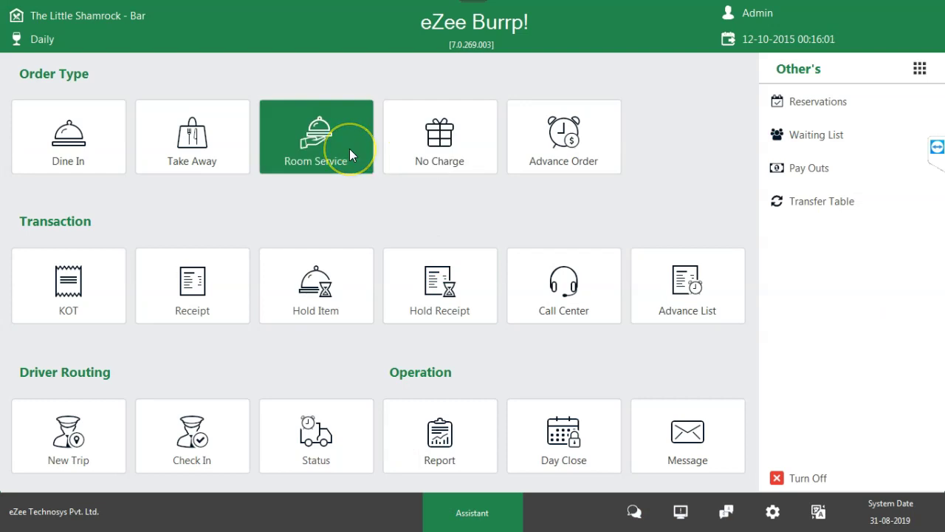
click(69, 157)
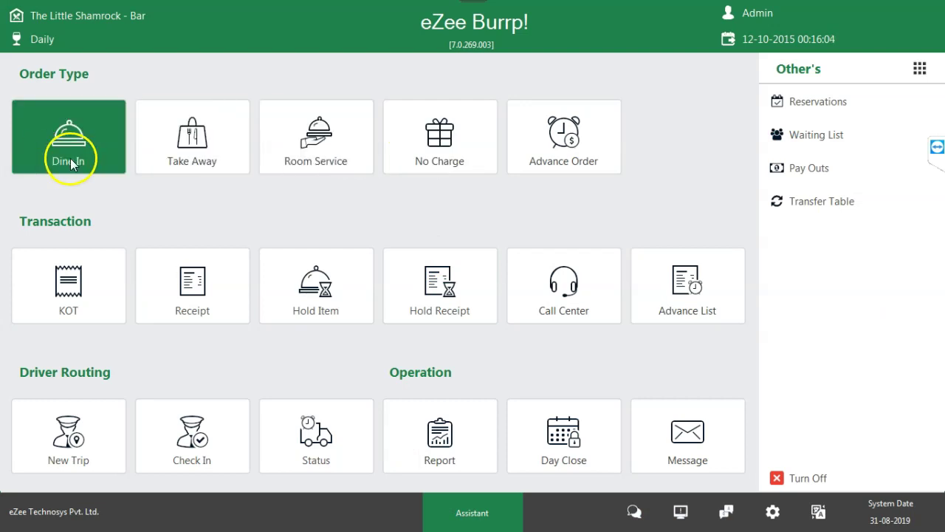
click(311, 154)
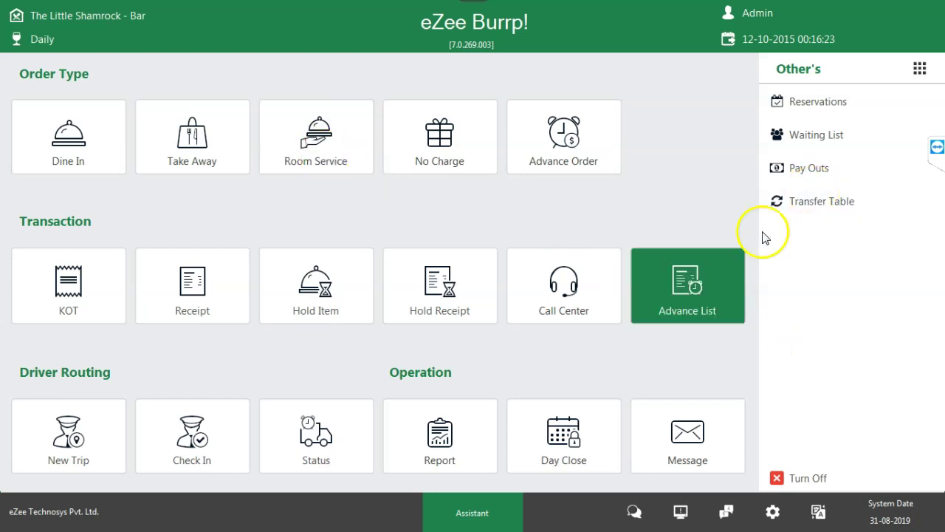
key(super)
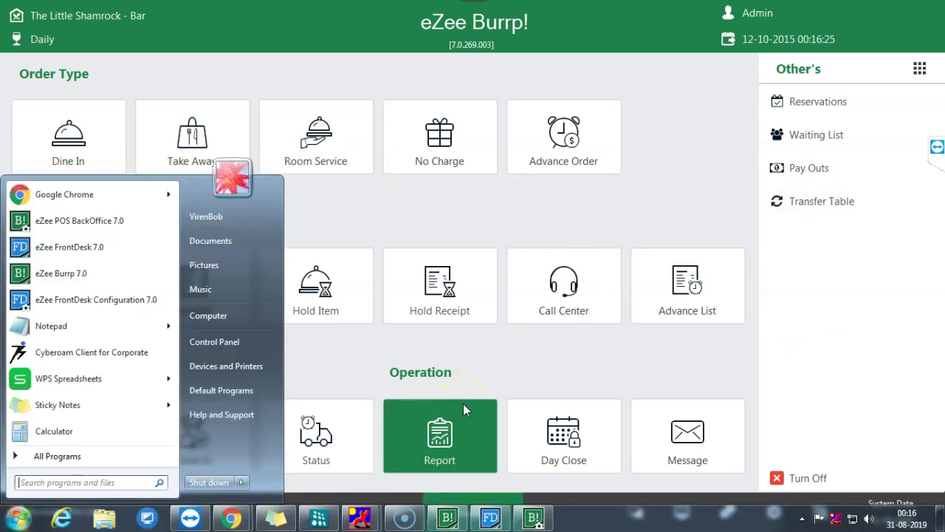
- Switch from the POS front screen to the Back Office window
click(532, 517)
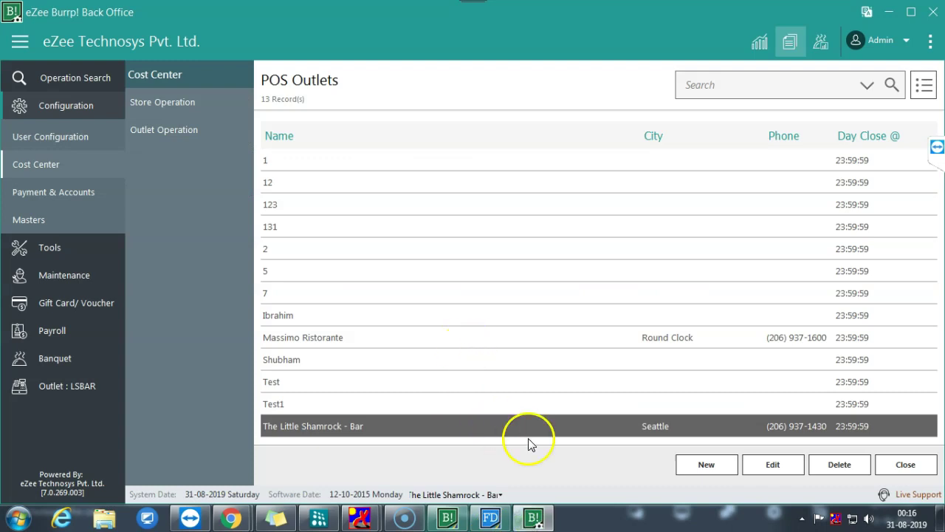
click(448, 517)
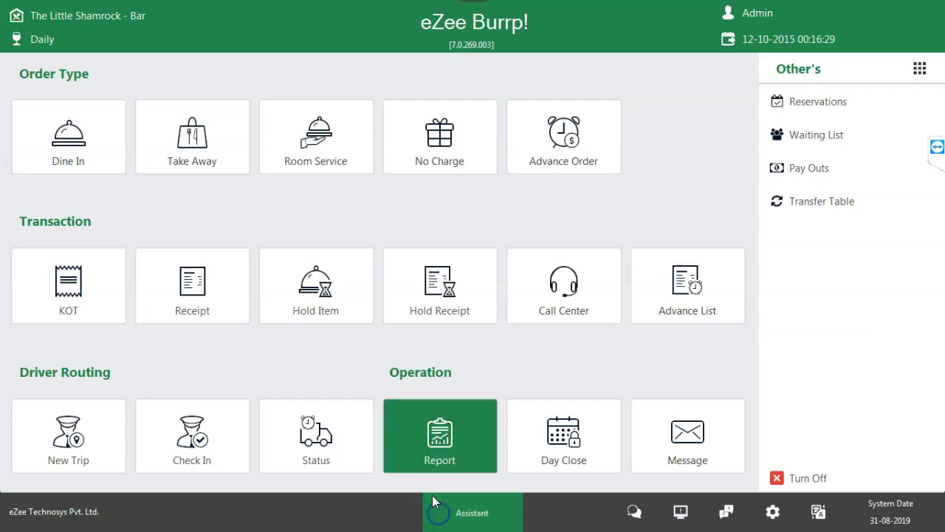
key(super)
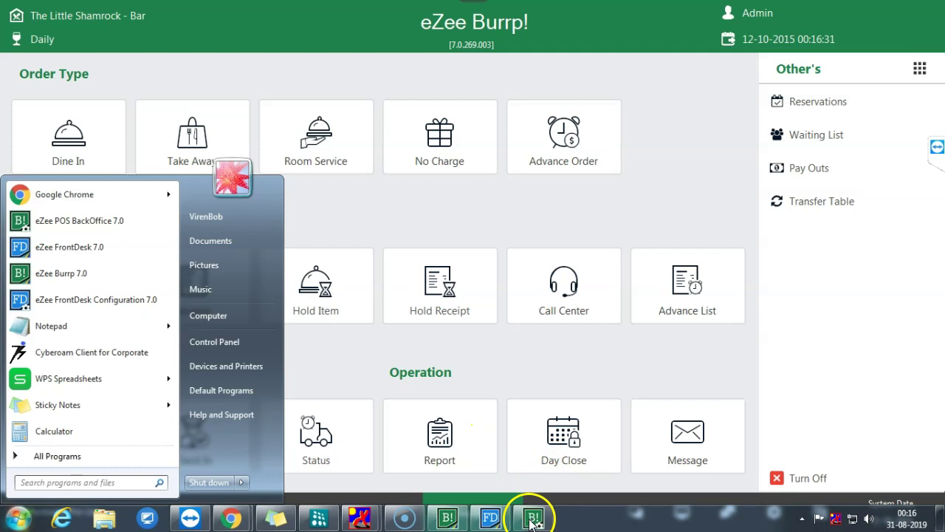
click(532, 517)
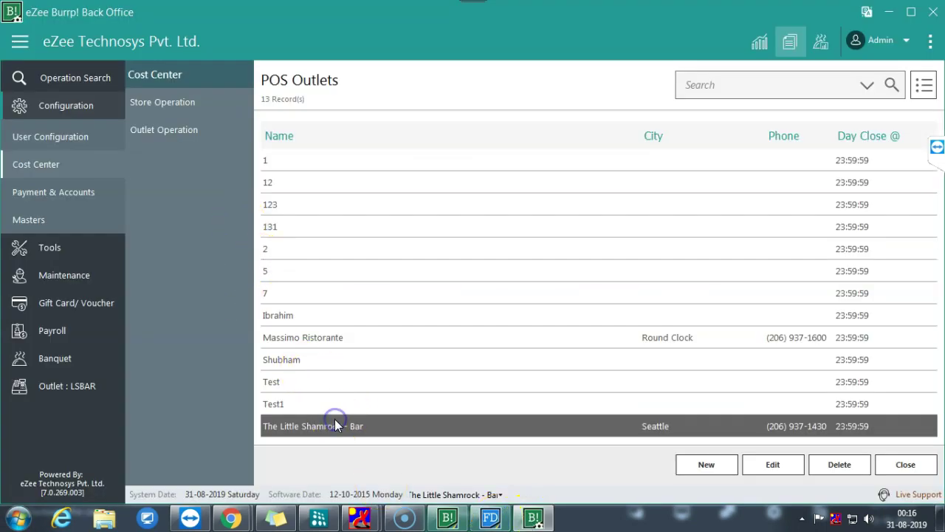
- Review The Little Shamrock - Bar's Dine-In and Room Service order types, closing without saving
double_click(336, 424)
click(290, 237)
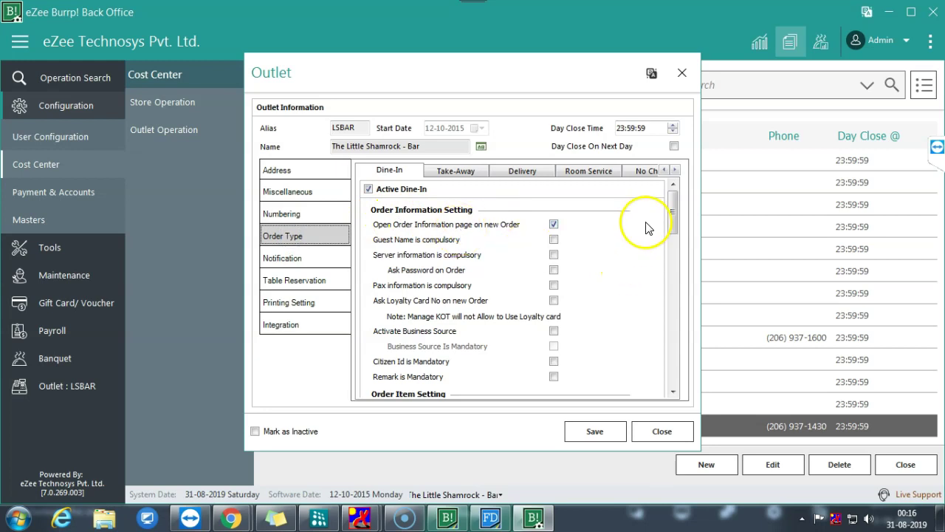
drag(671, 212, 676, 247)
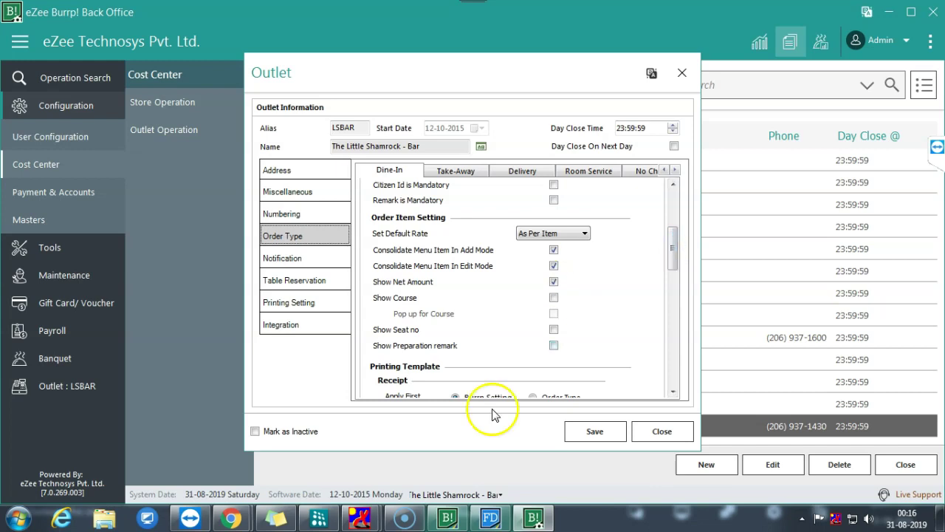
click(564, 174)
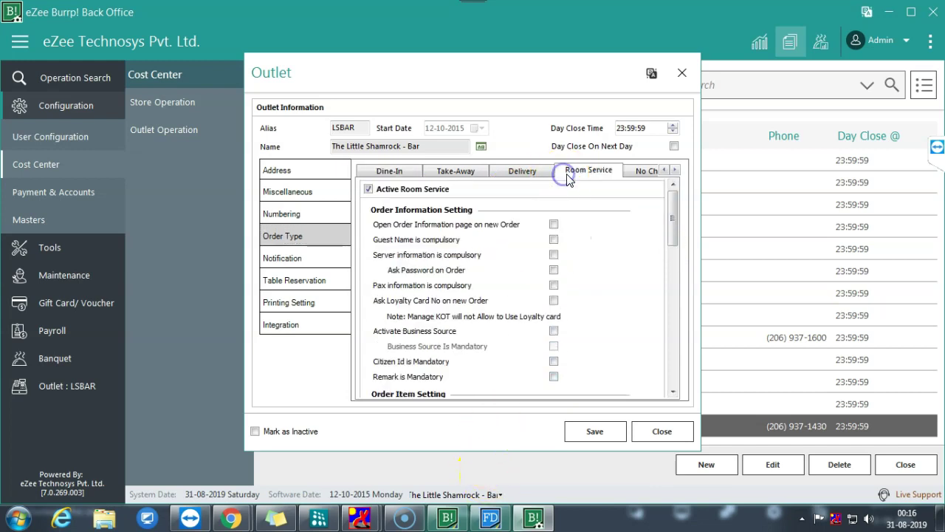
scroll(672, 231, down, 1)
drag(672, 231, 657, 387)
click(645, 435)
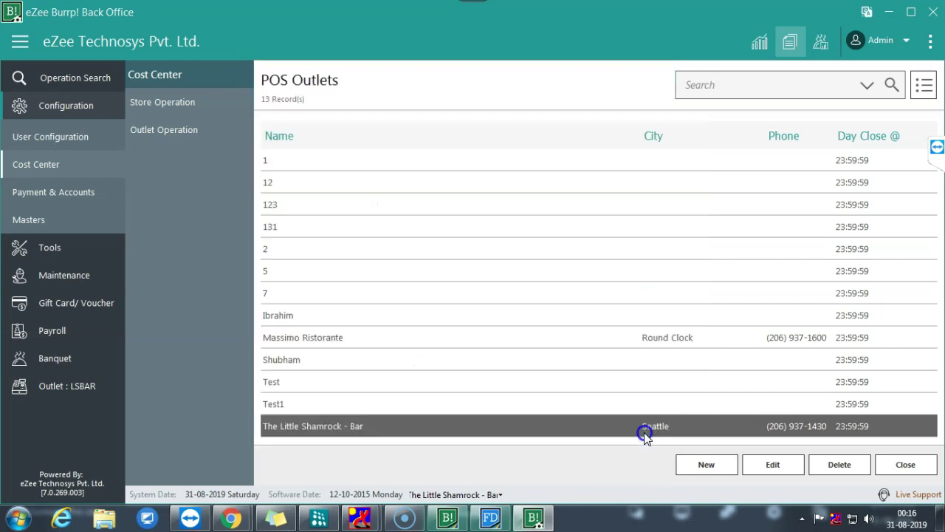
click(581, 433)
click(936, 146)
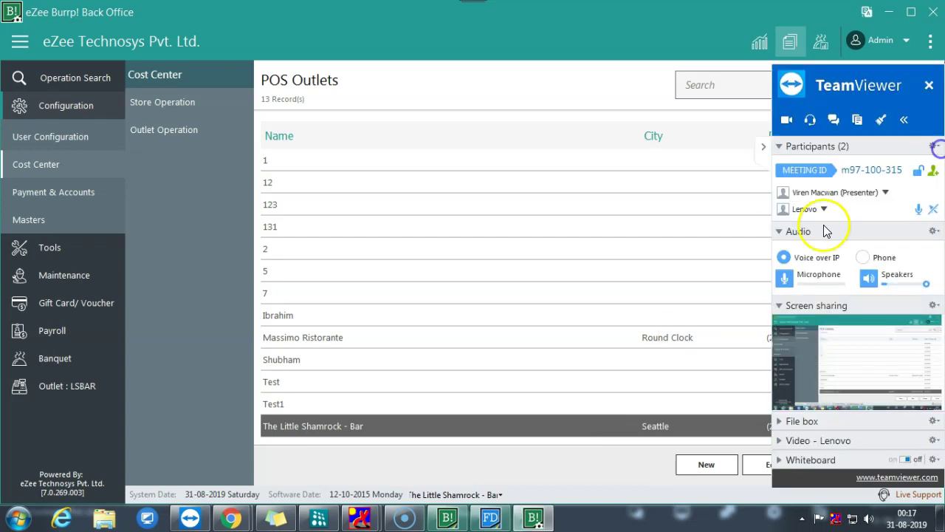
click(789, 277)
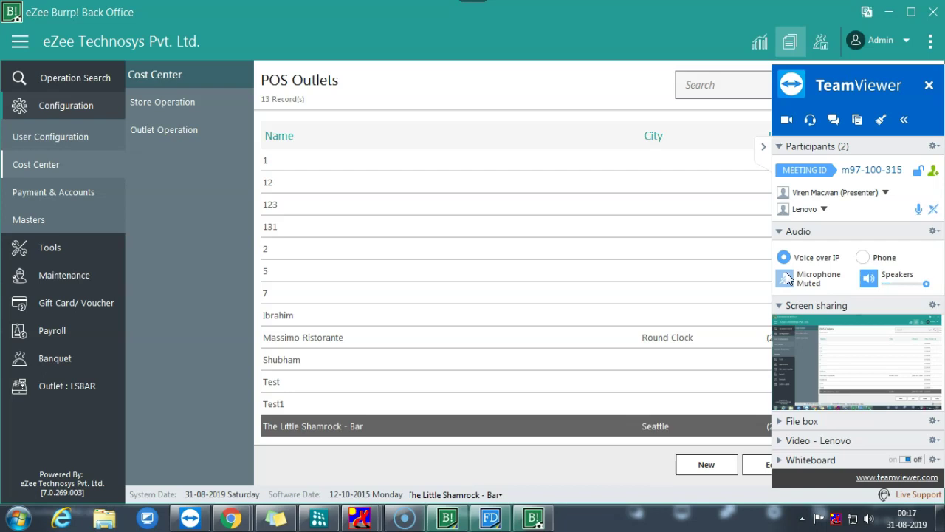
click(793, 274)
click(787, 256)
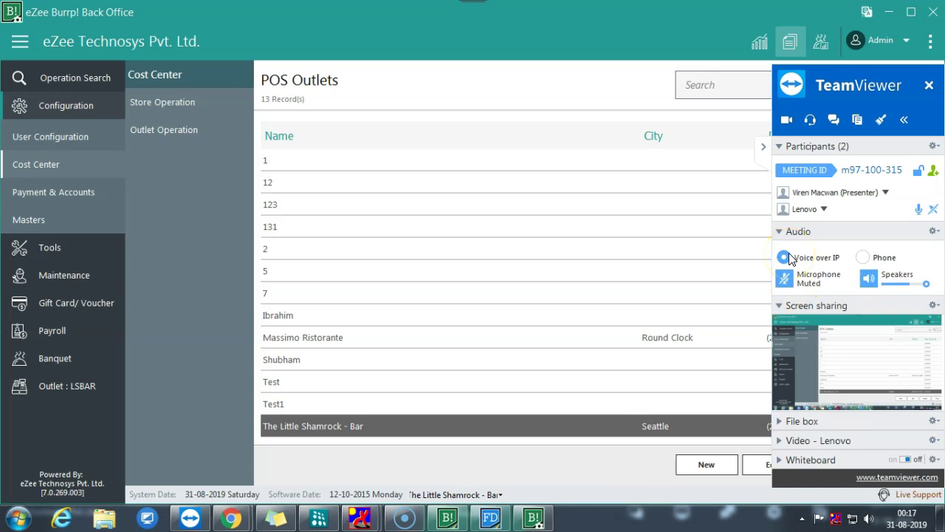
click(785, 278)
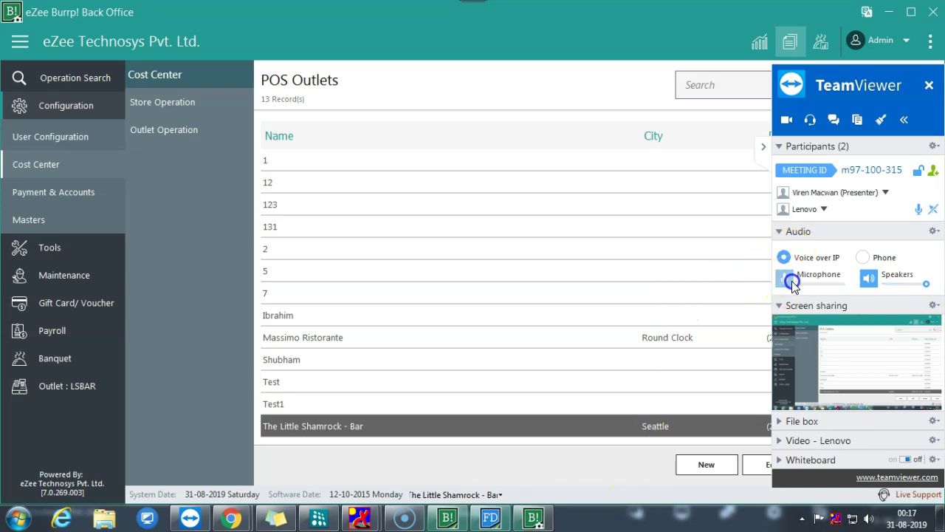
click(761, 148)
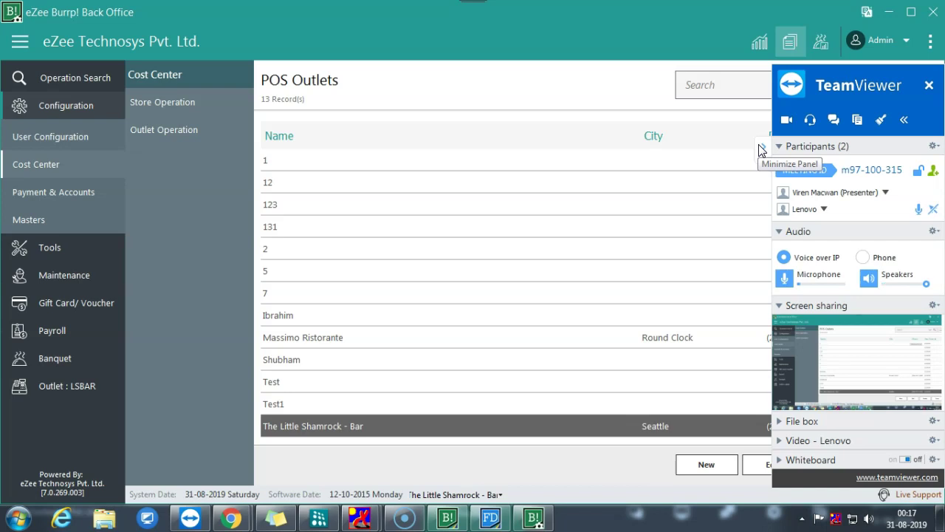
click(761, 149)
click(925, 136)
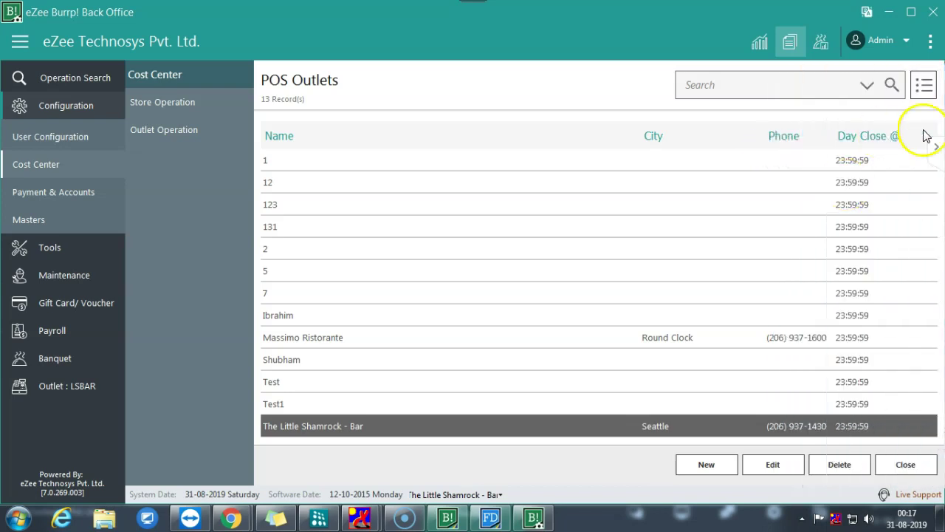
click(934, 146)
click(788, 276)
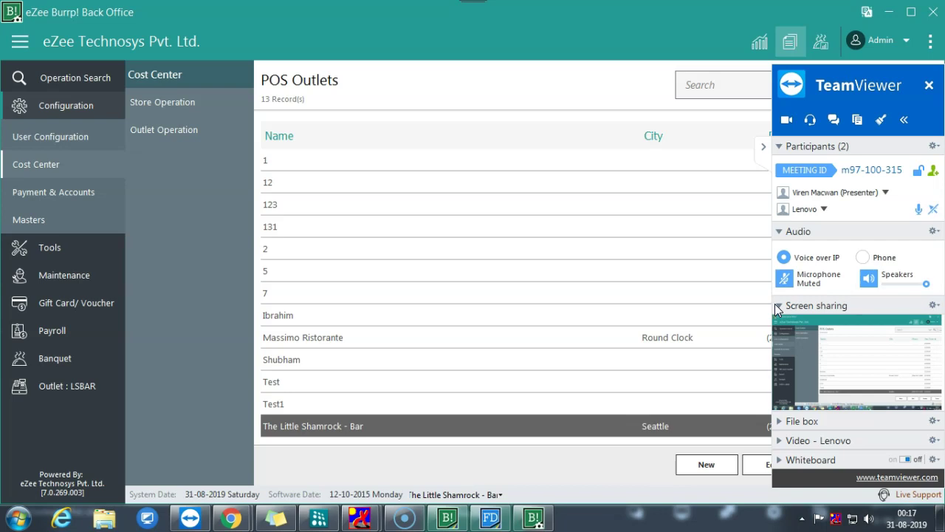
click(766, 303)
click(767, 288)
click(742, 245)
click(784, 279)
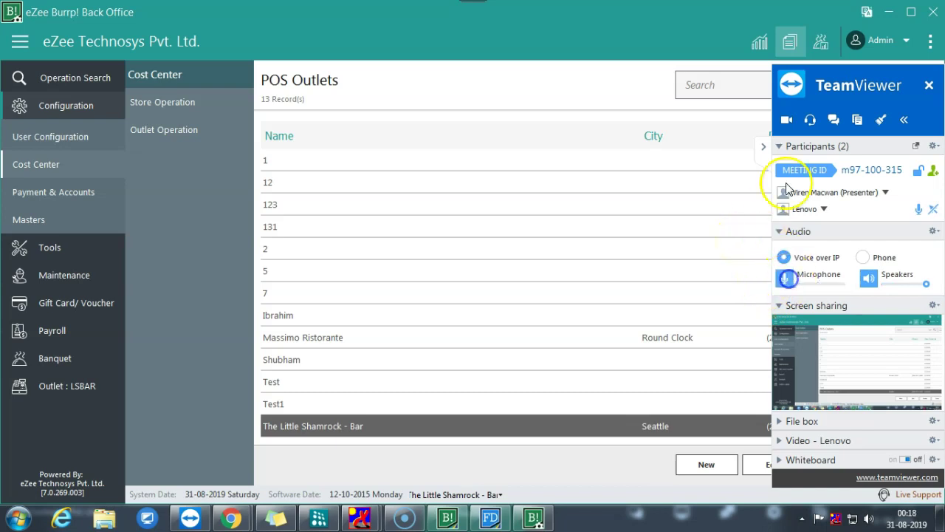
click(517, 331)
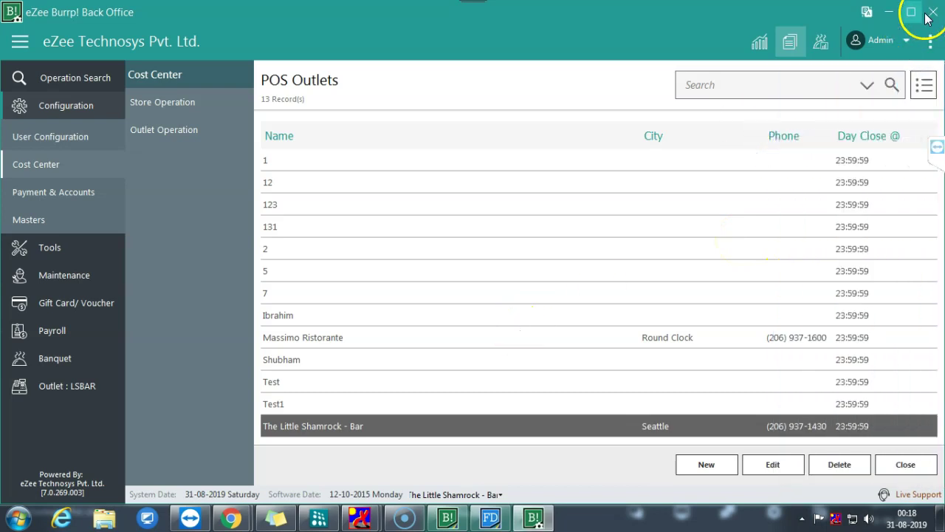
- Ring up a no-charge staff order of Summit, Bavaria Special and Tusker Lager 500ML, then close it
click(486, 275)
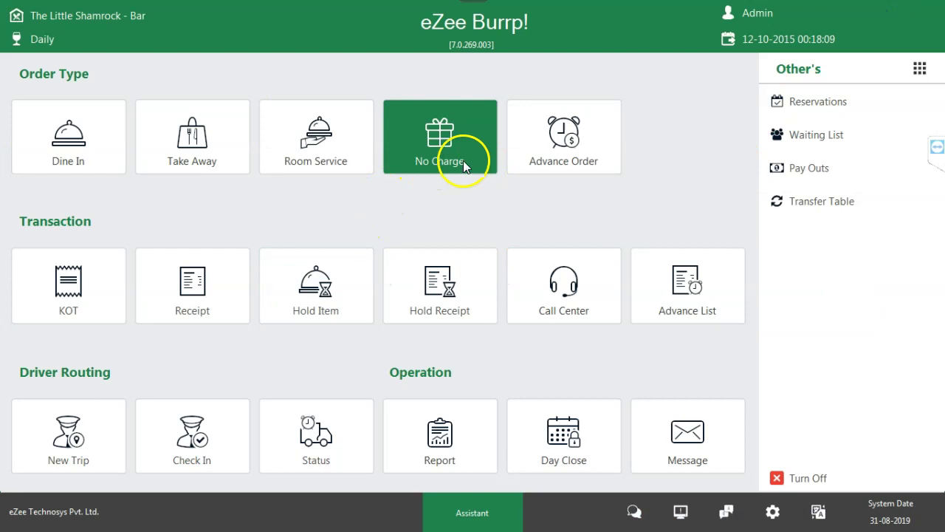
click(463, 160)
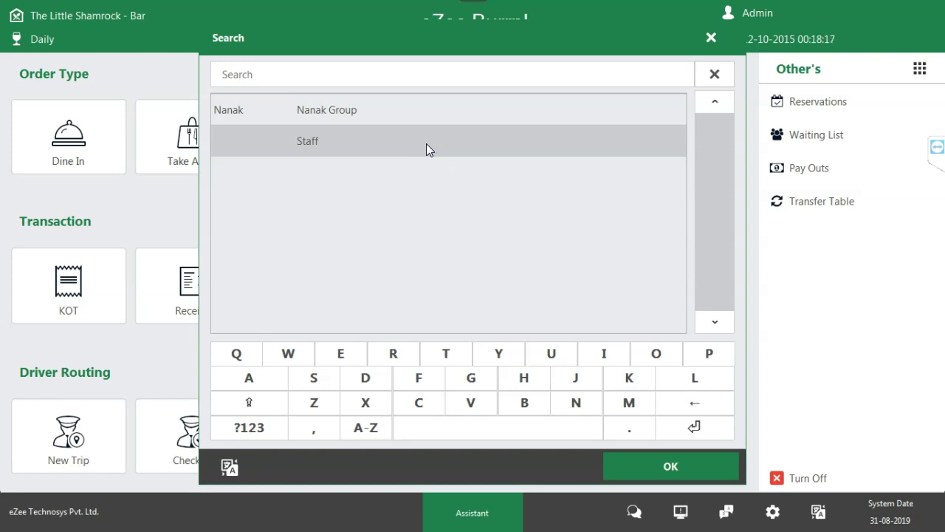
click(655, 460)
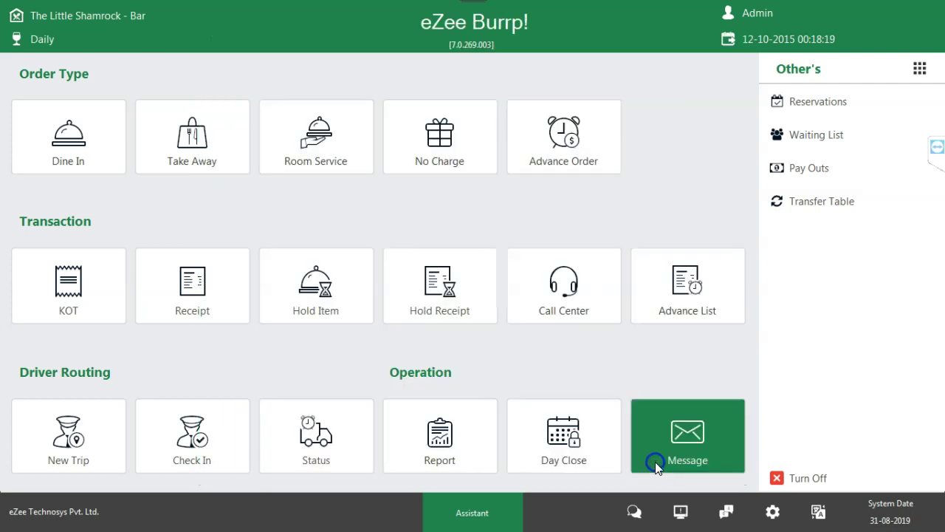
click(554, 205)
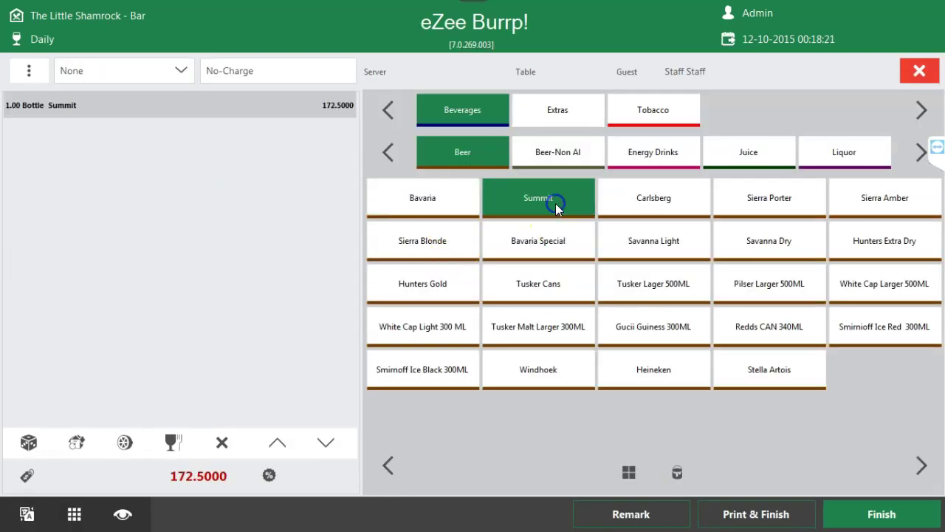
click(557, 256)
click(653, 286)
click(920, 71)
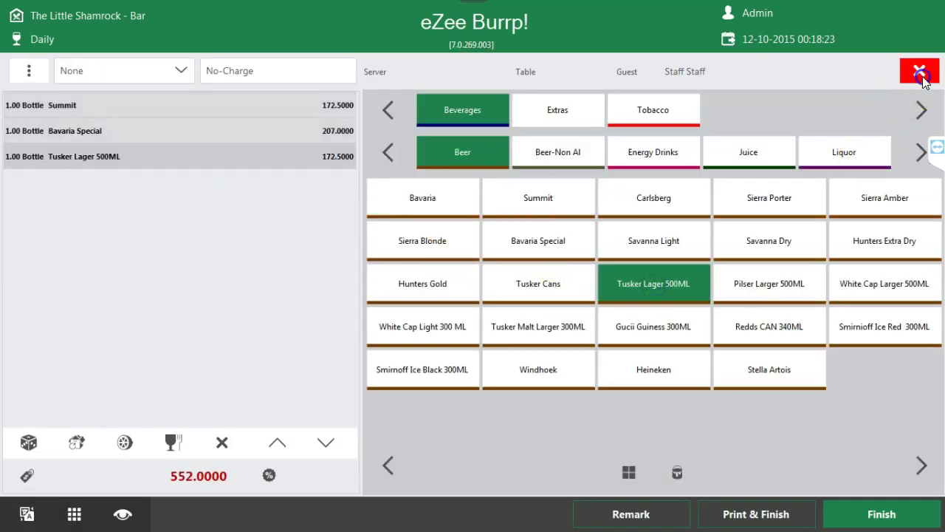
click(466, 165)
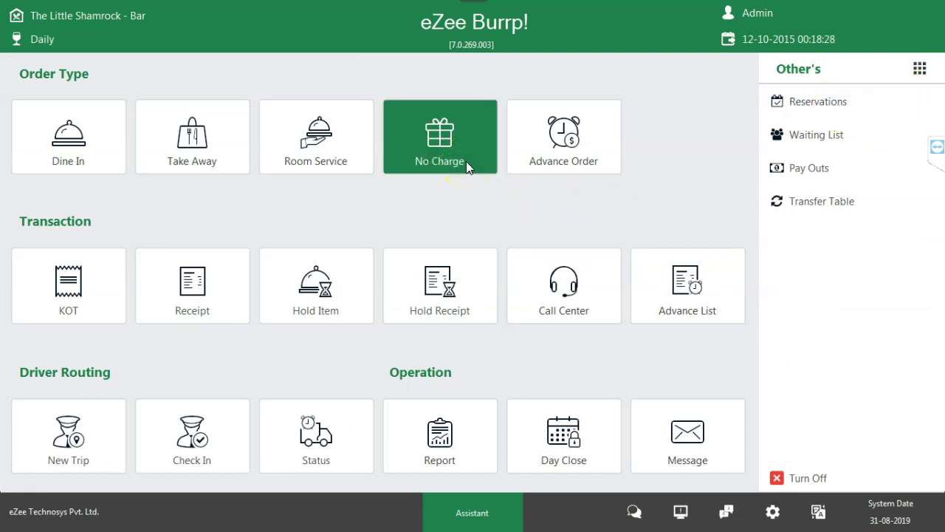
click(69, 164)
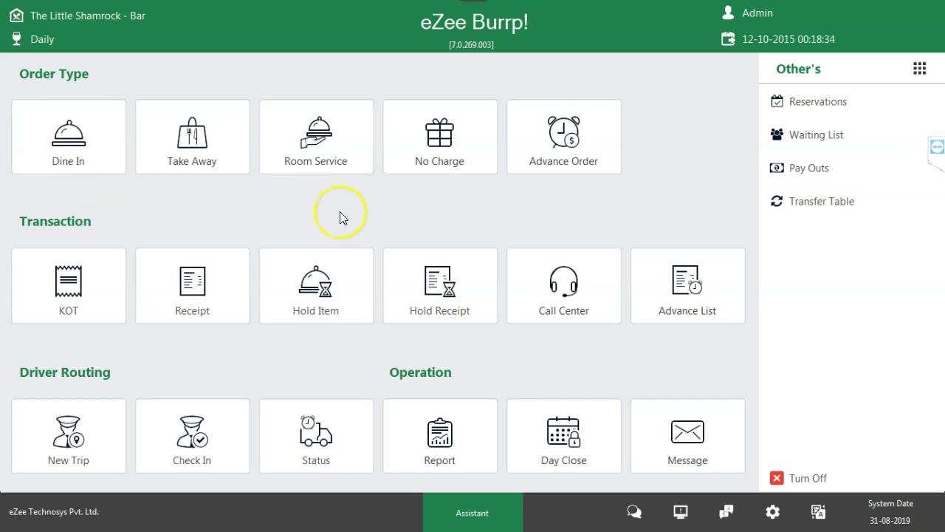
click(87, 160)
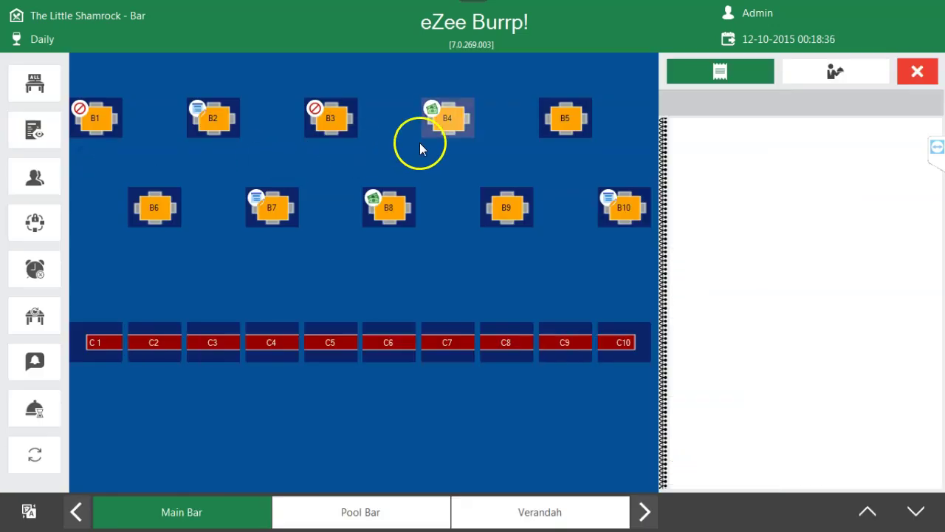
click(545, 120)
click(407, 361)
click(482, 363)
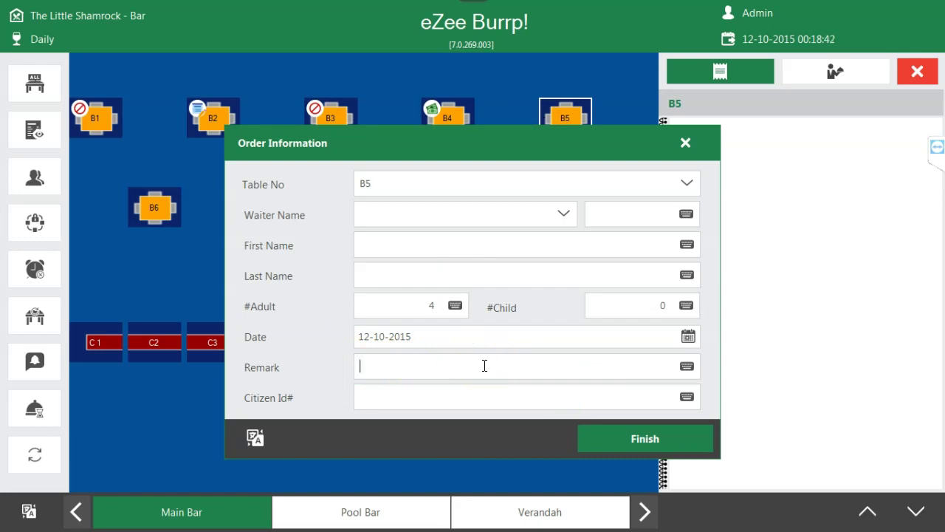
click(685, 144)
click(918, 71)
click(447, 148)
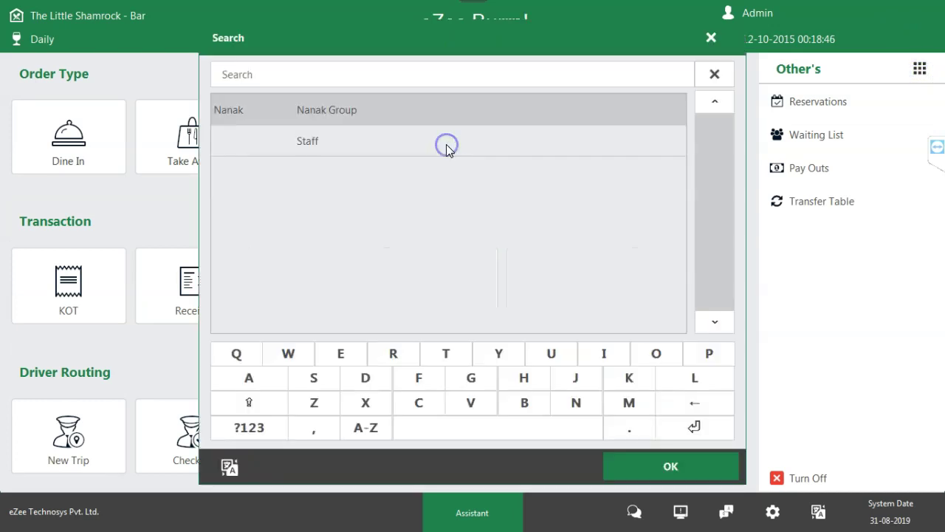
click(398, 144)
click(632, 464)
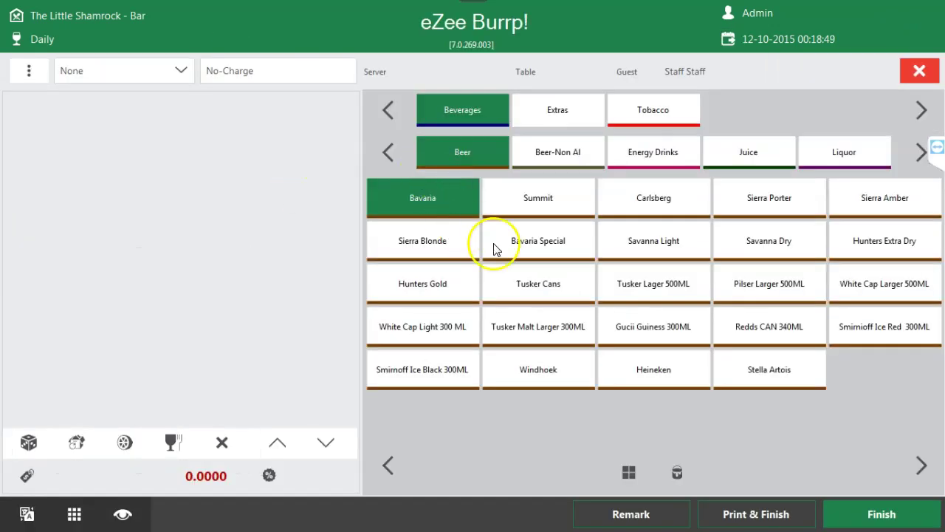
click(544, 244)
click(632, 257)
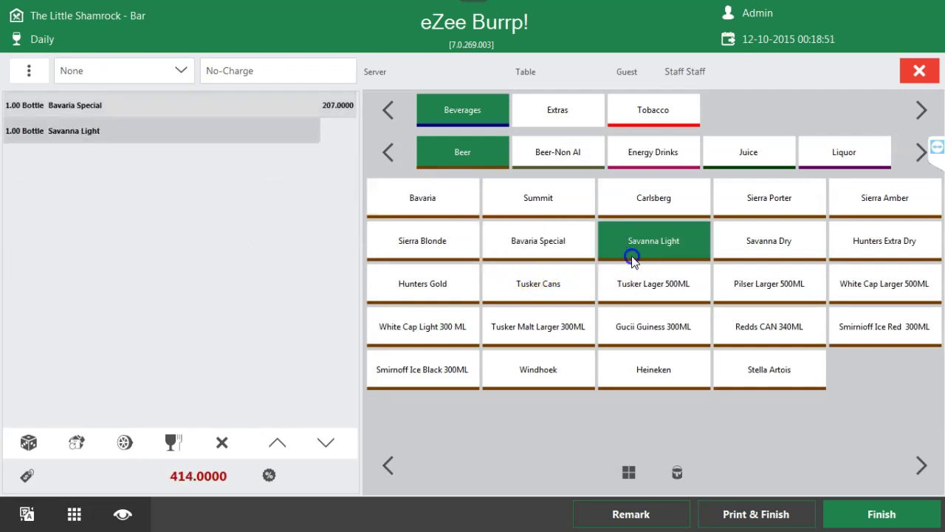
click(669, 292)
click(918, 70)
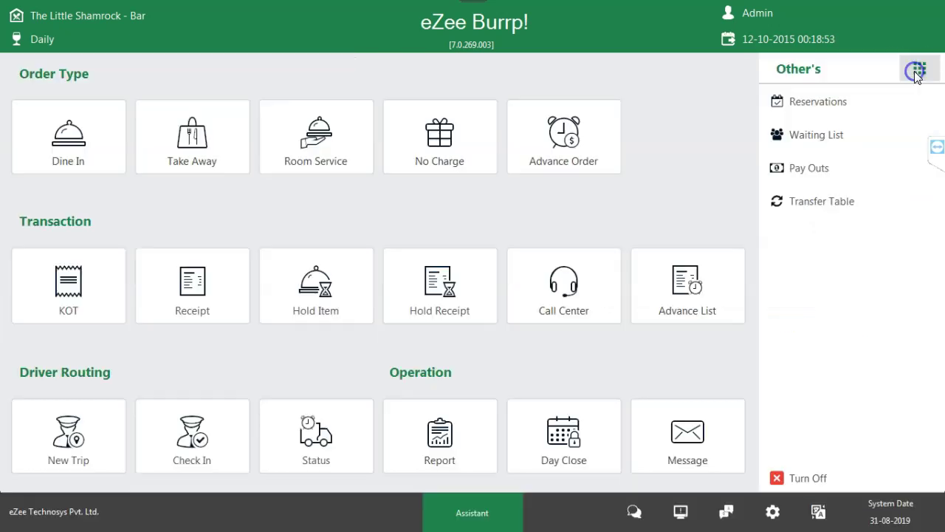
click(546, 154)
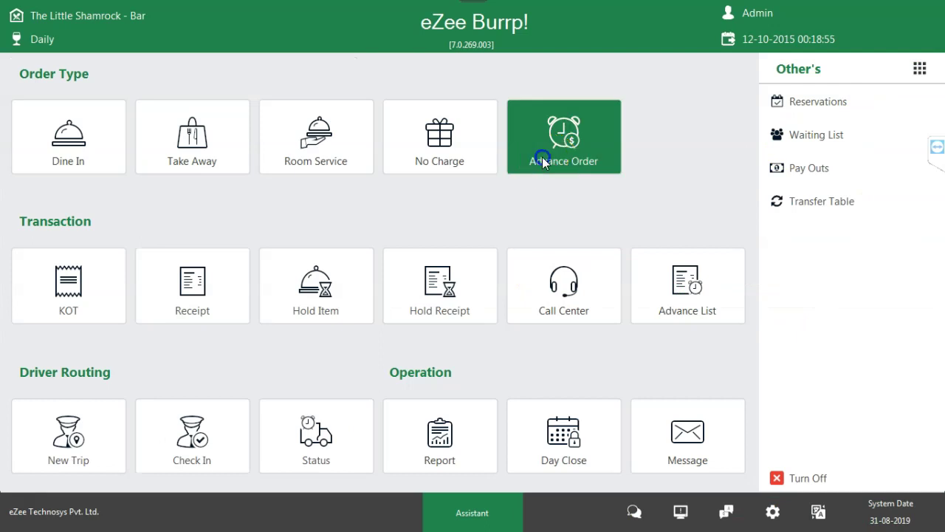
click(685, 101)
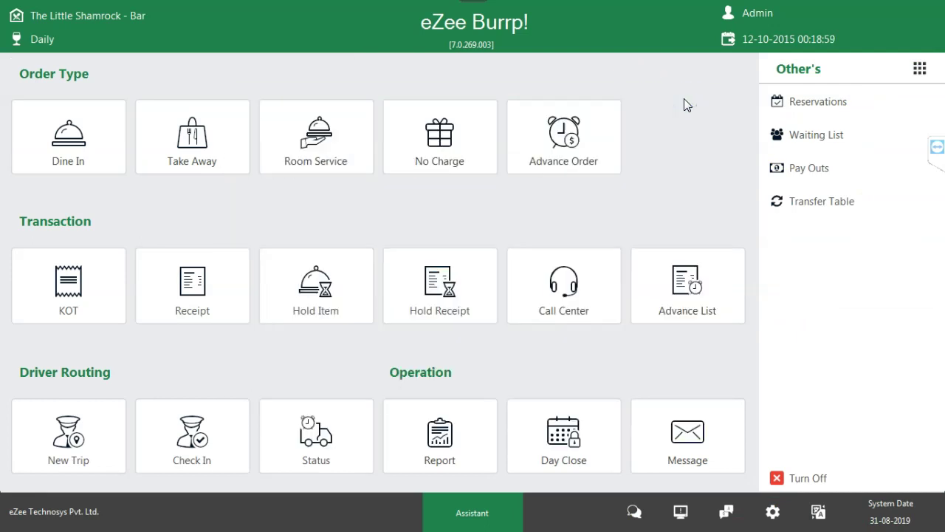
click(69, 158)
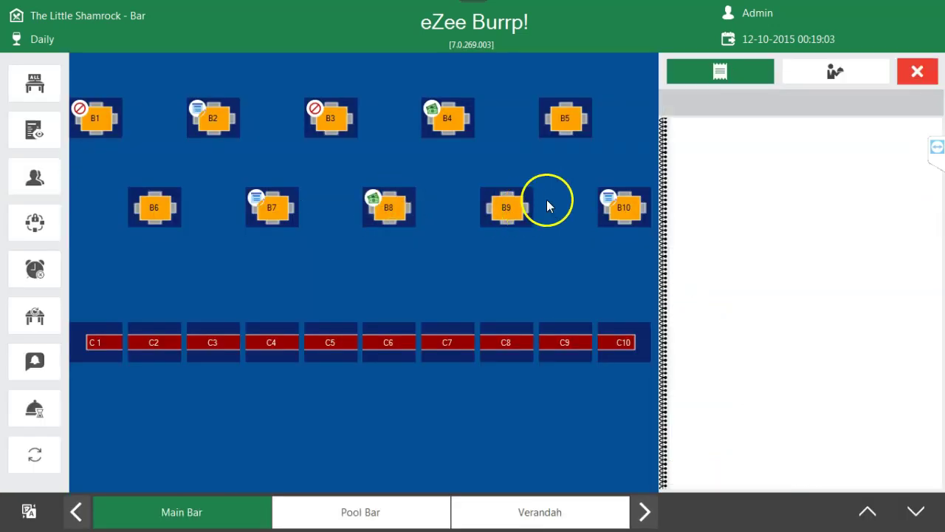
click(618, 208)
click(617, 207)
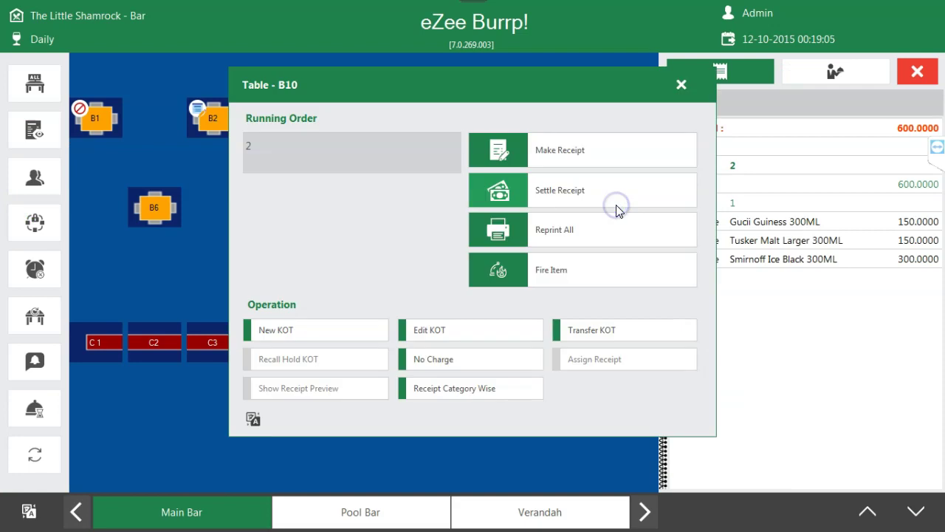
click(551, 190)
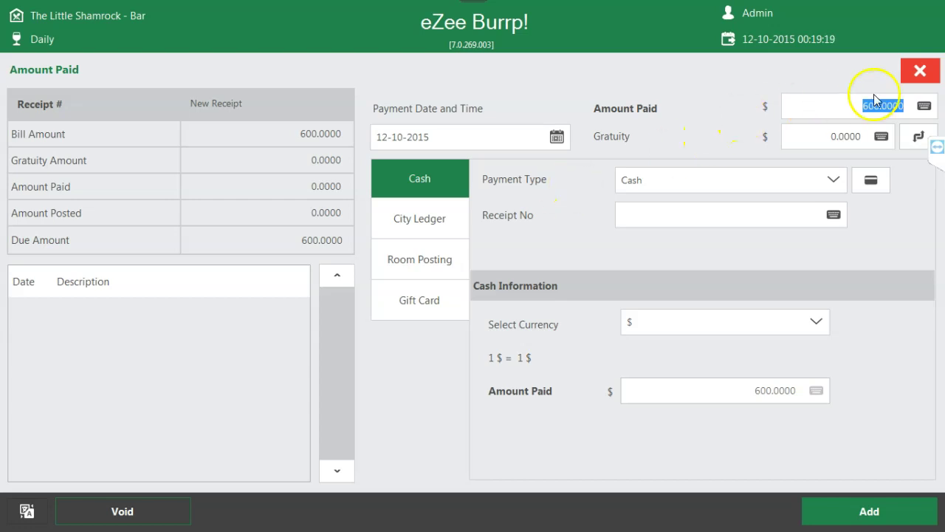
click(920, 70)
click(629, 205)
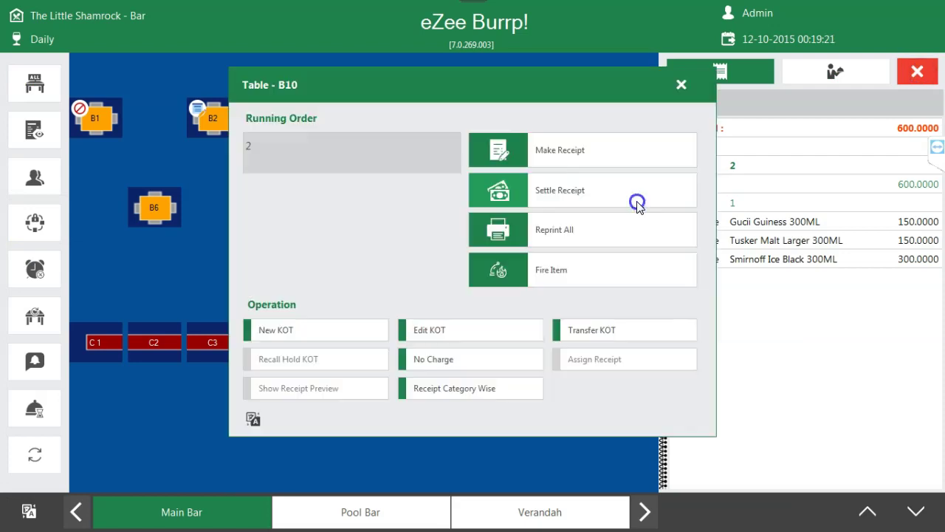
click(680, 86)
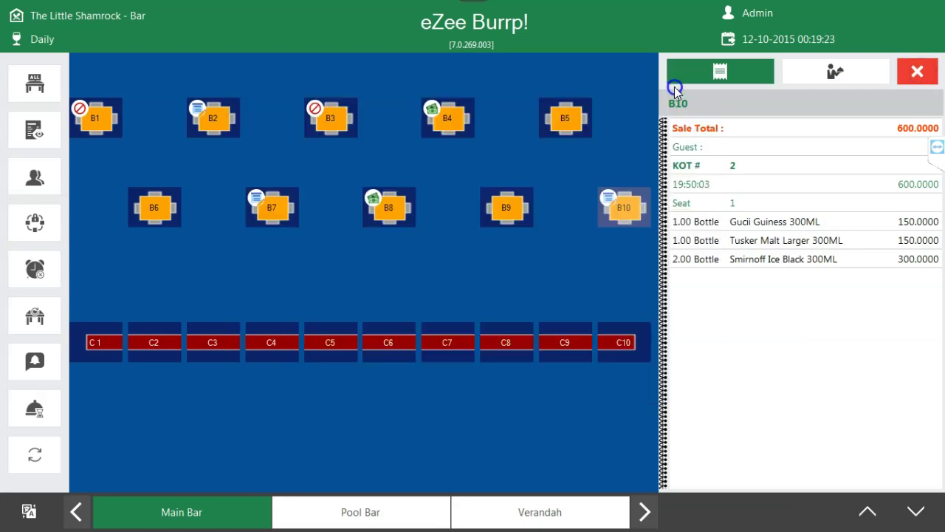
click(914, 70)
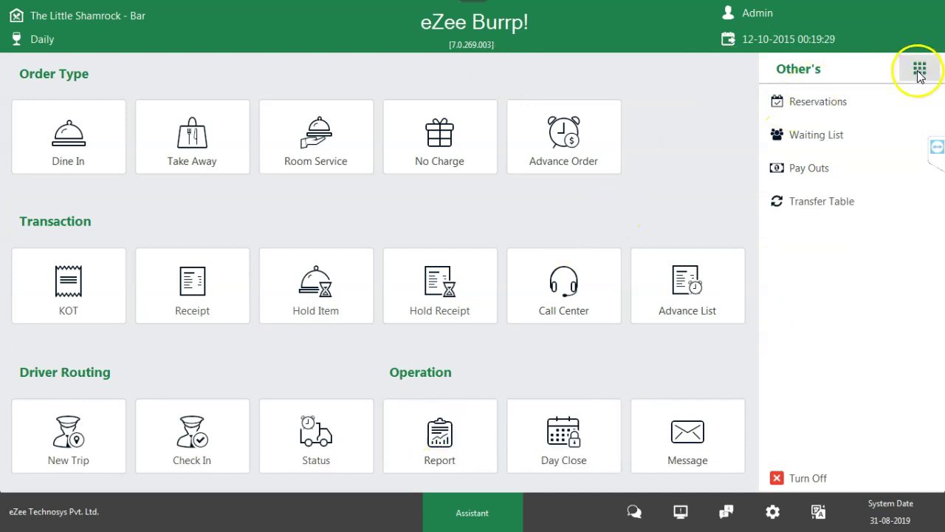
- Start a new 2 AM reservation for table B9, then discard it and close the reservation list
click(919, 70)
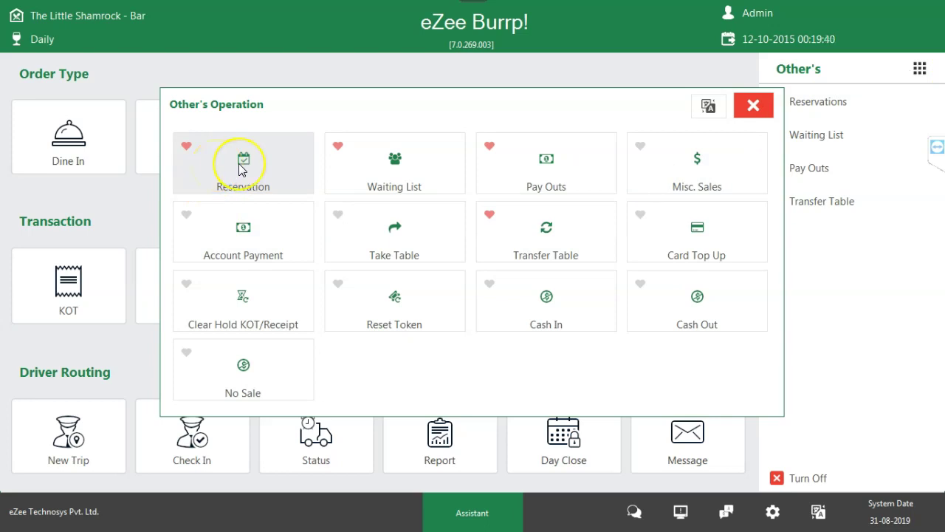
click(240, 170)
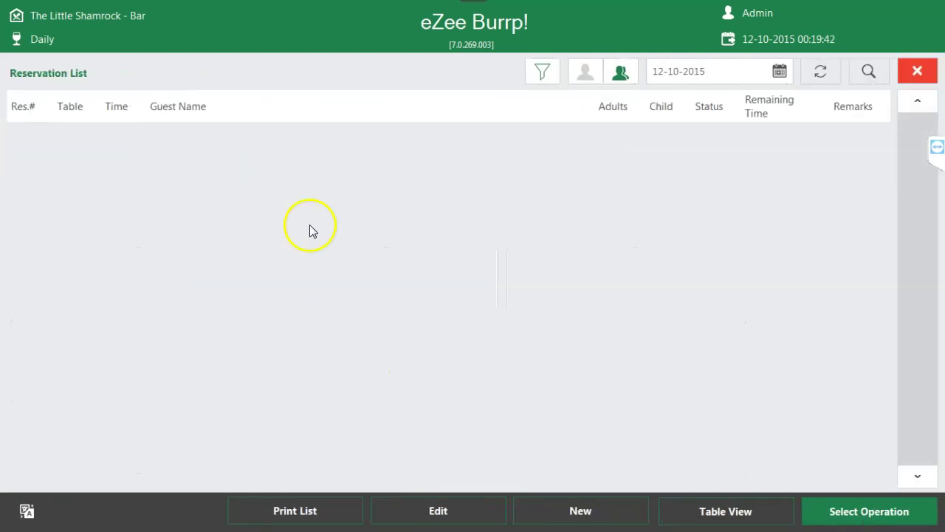
click(573, 514)
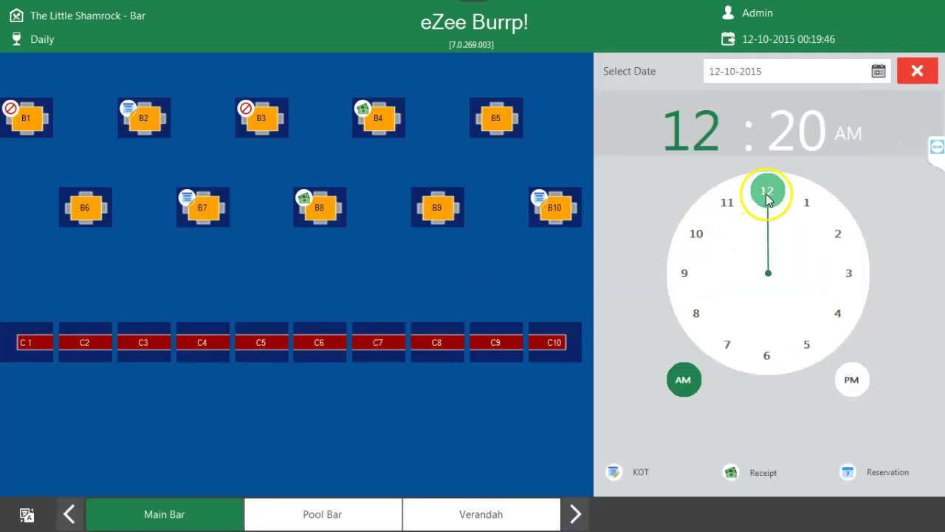
click(837, 231)
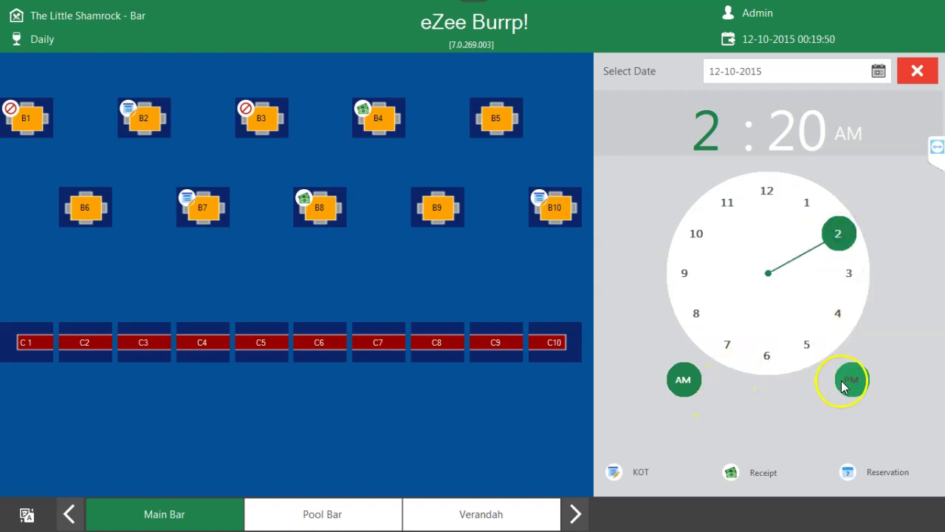
click(436, 210)
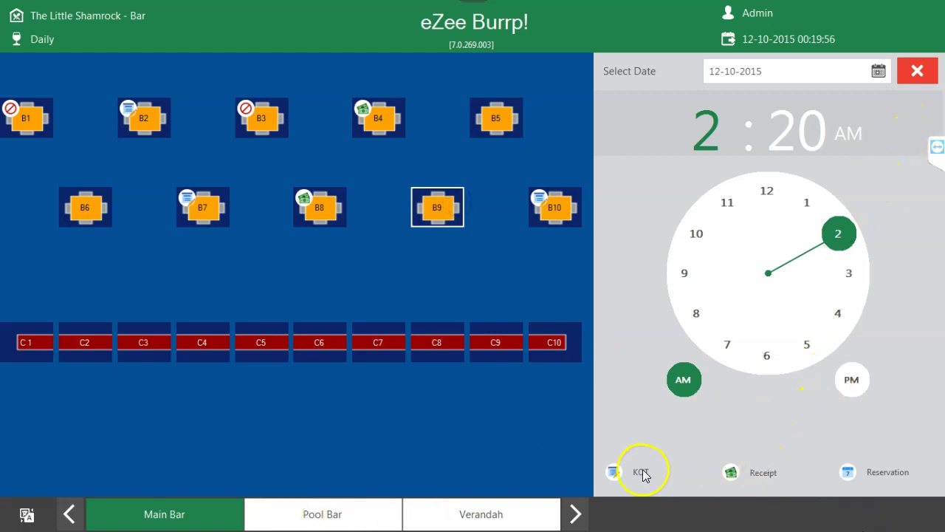
click(441, 190)
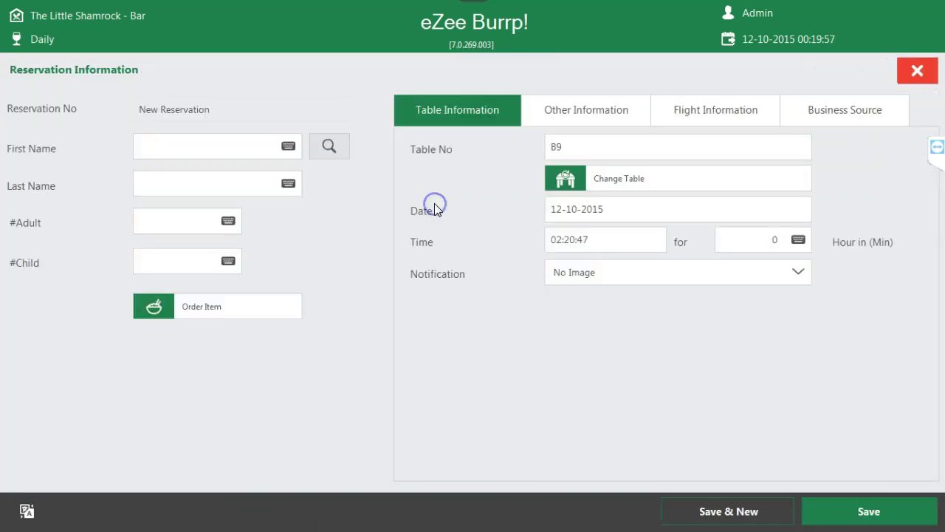
click(916, 70)
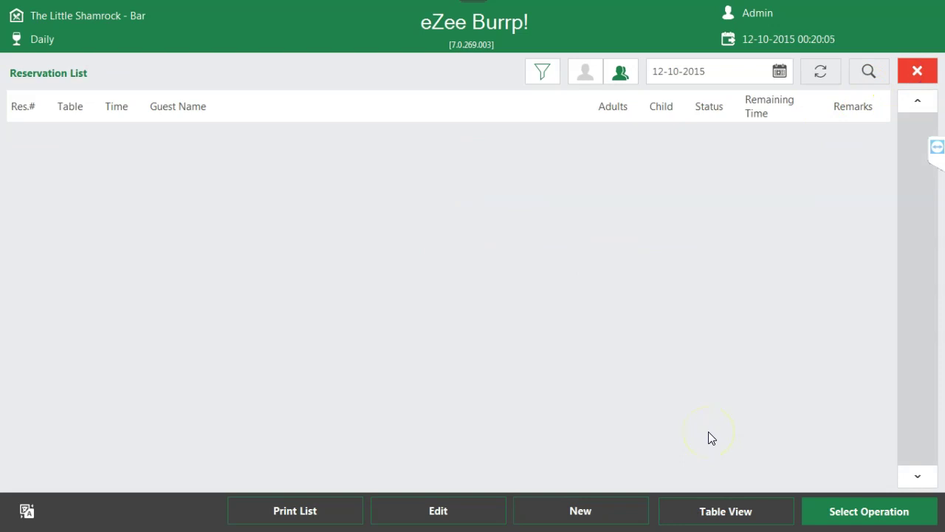
click(914, 72)
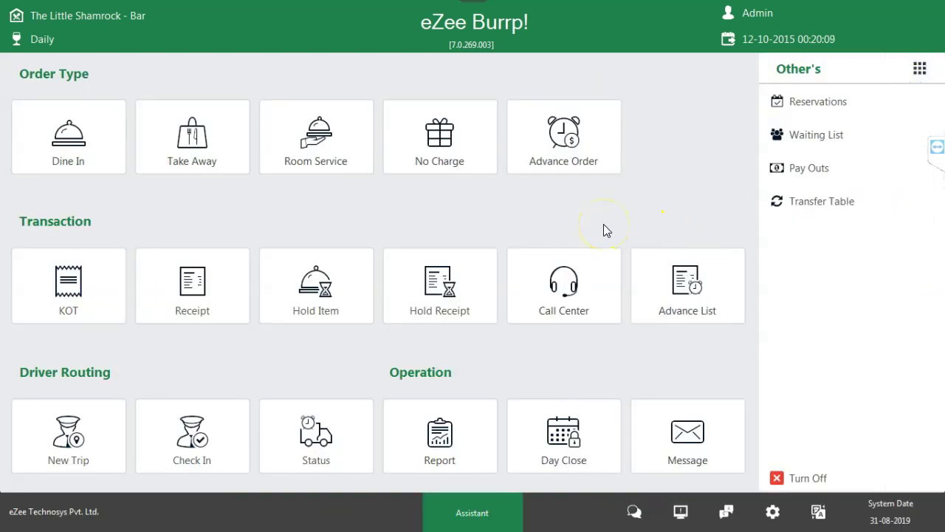
click(918, 66)
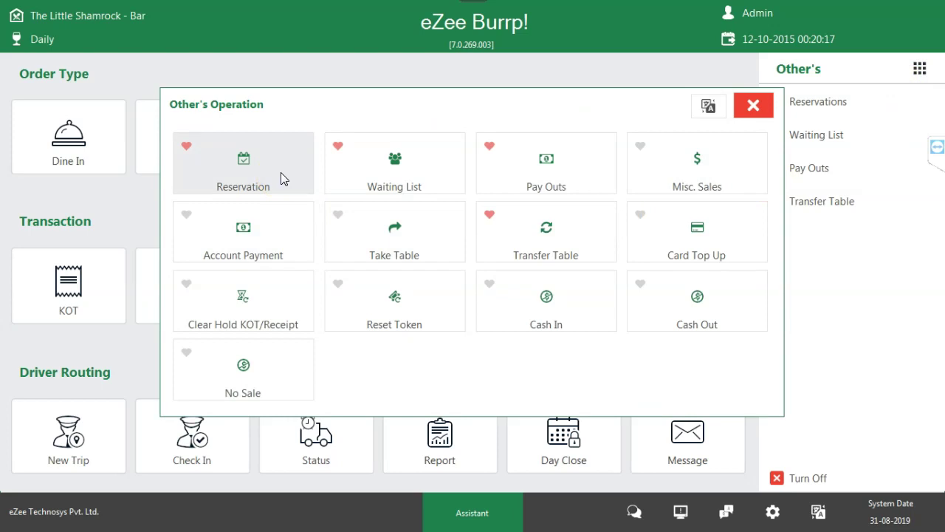
click(280, 178)
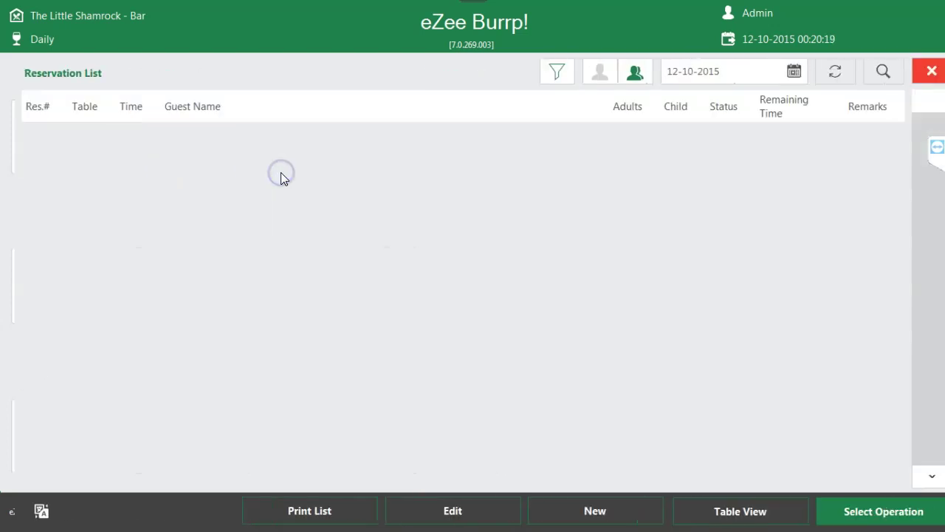
click(923, 486)
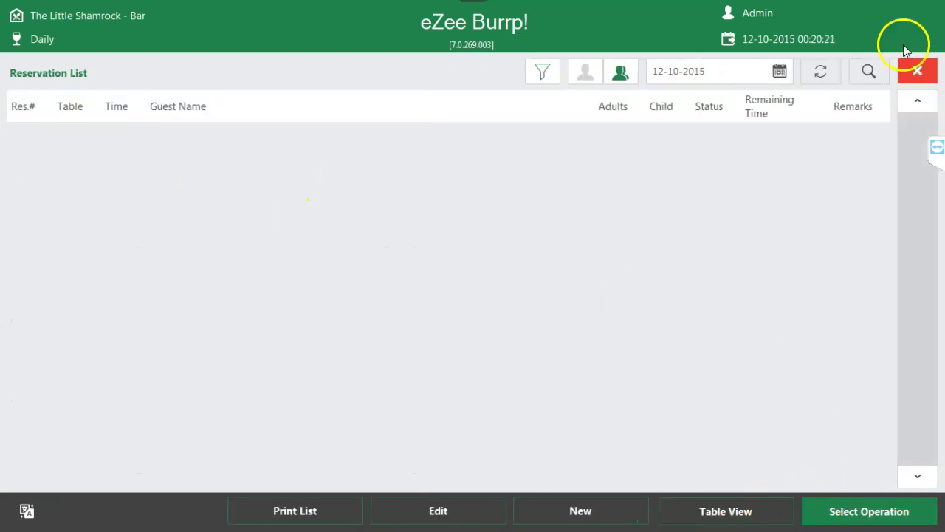
click(910, 76)
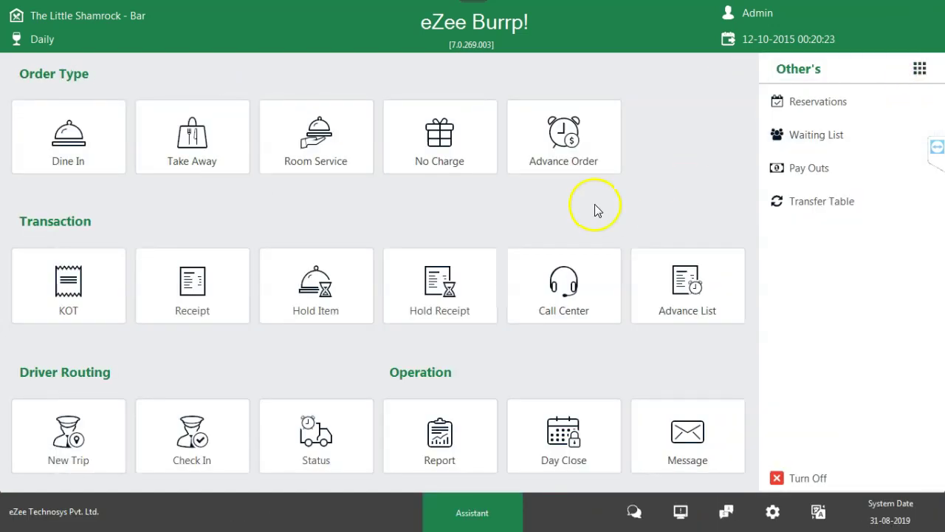
click(921, 70)
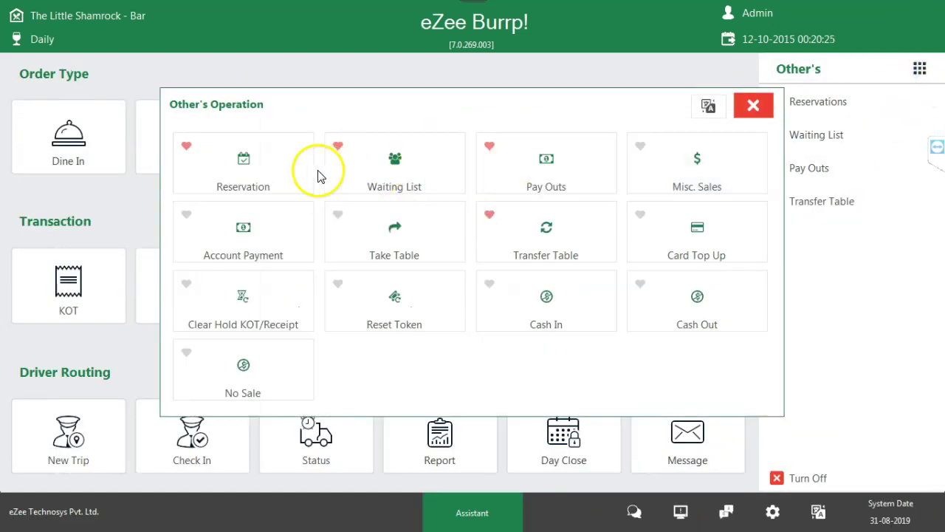
click(381, 173)
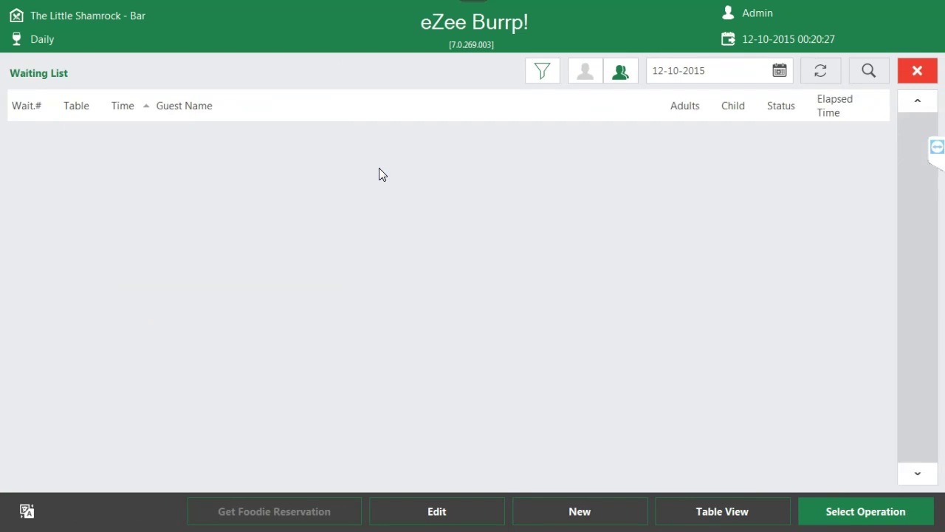
click(582, 510)
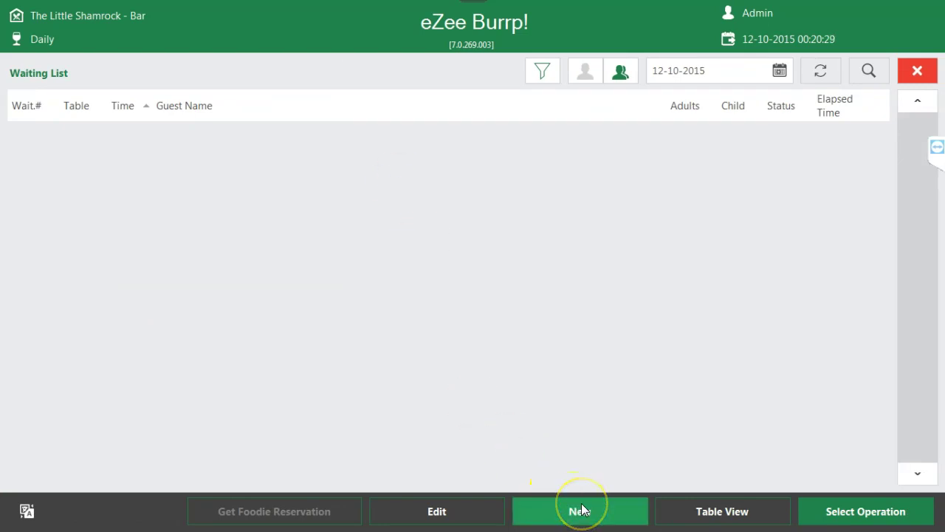
click(626, 511)
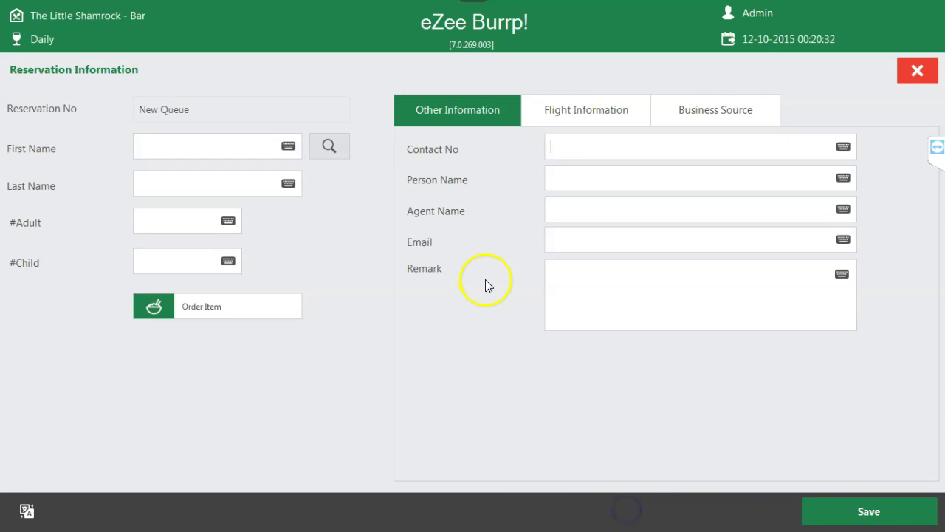
click(214, 145)
click(184, 179)
click(164, 217)
click(184, 308)
click(183, 306)
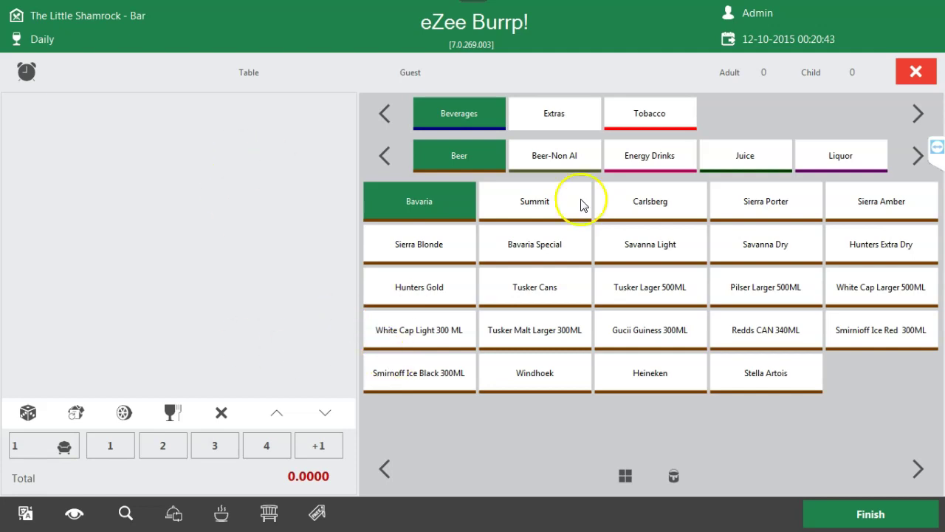
click(917, 71)
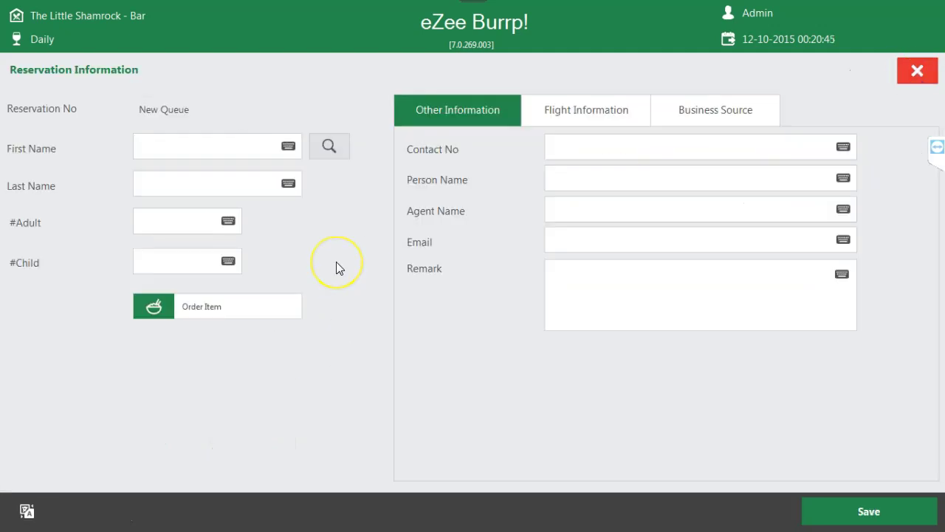
click(590, 147)
click(592, 178)
click(918, 72)
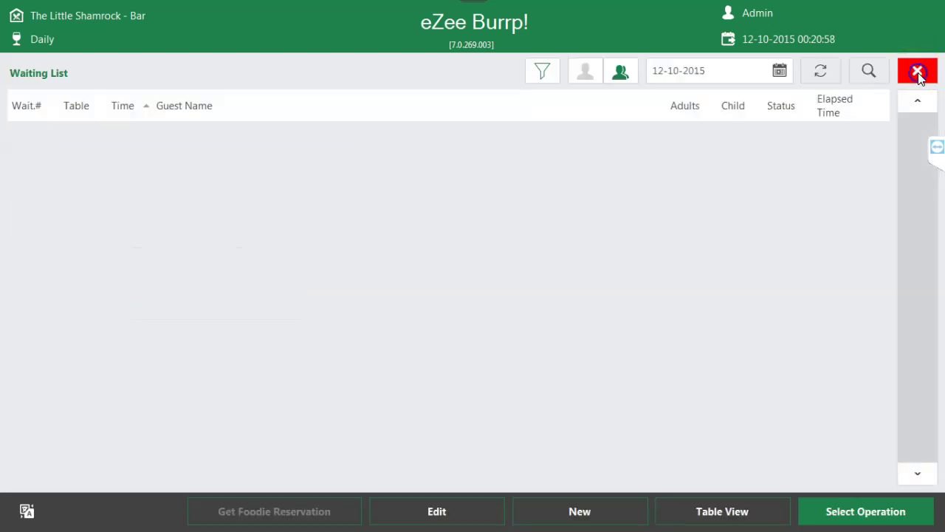
click(920, 77)
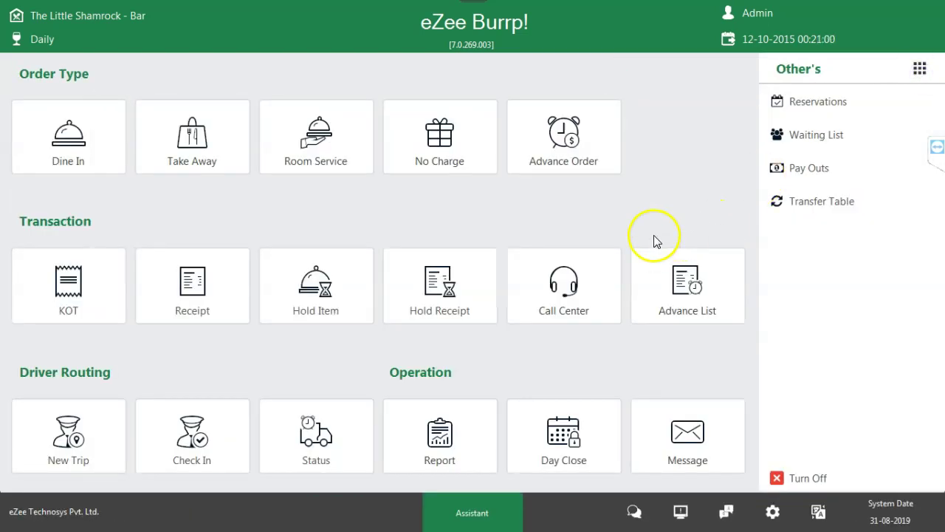
- Open and close the Other's Operation list, then bring up the Windows Start menu
click(919, 70)
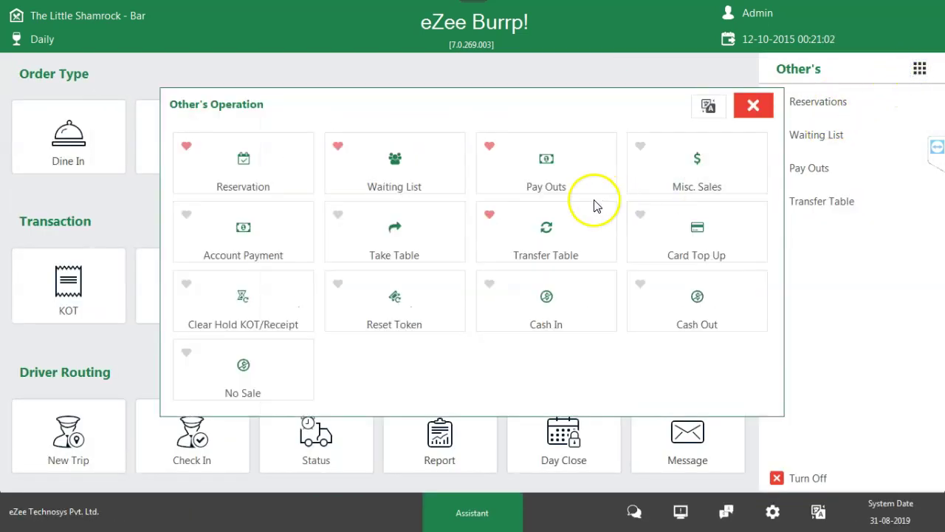
click(752, 106)
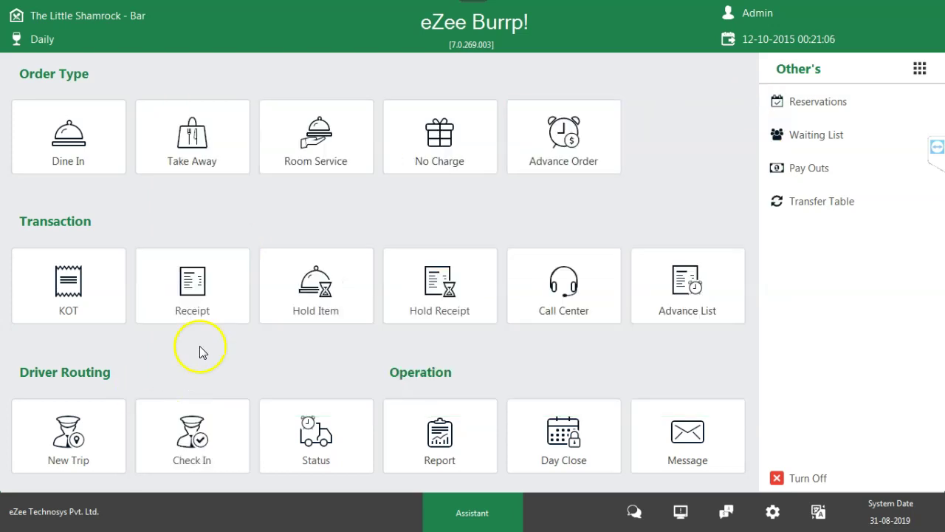
key(super)
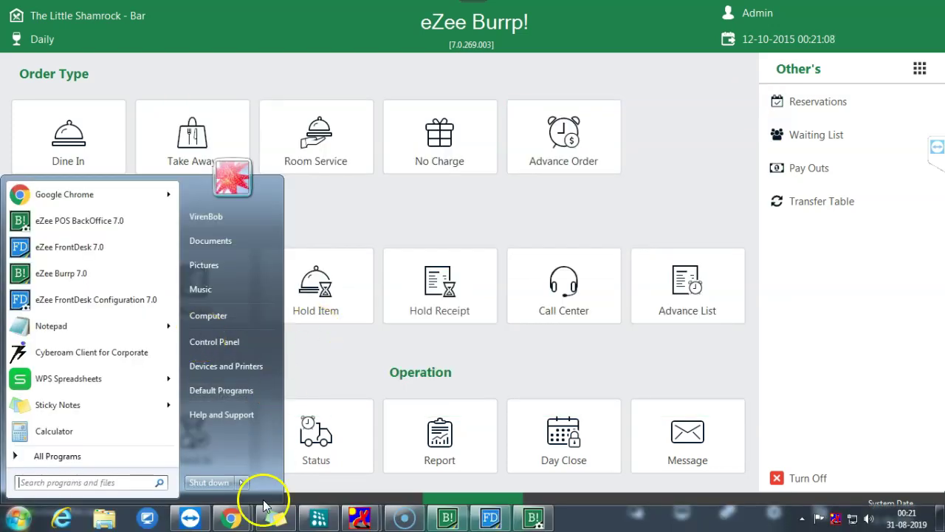
- Browse the Masters settings list in Back Office, then return to the POS main screen
click(535, 517)
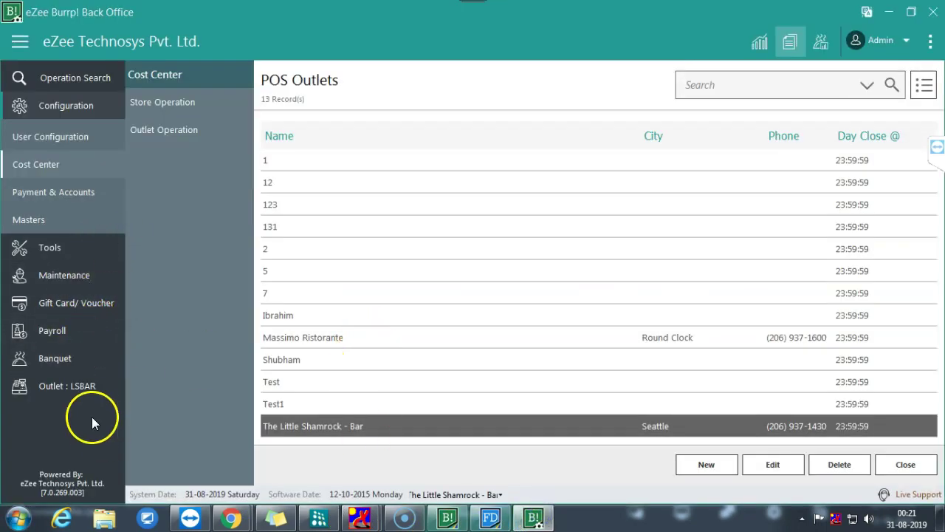
click(56, 220)
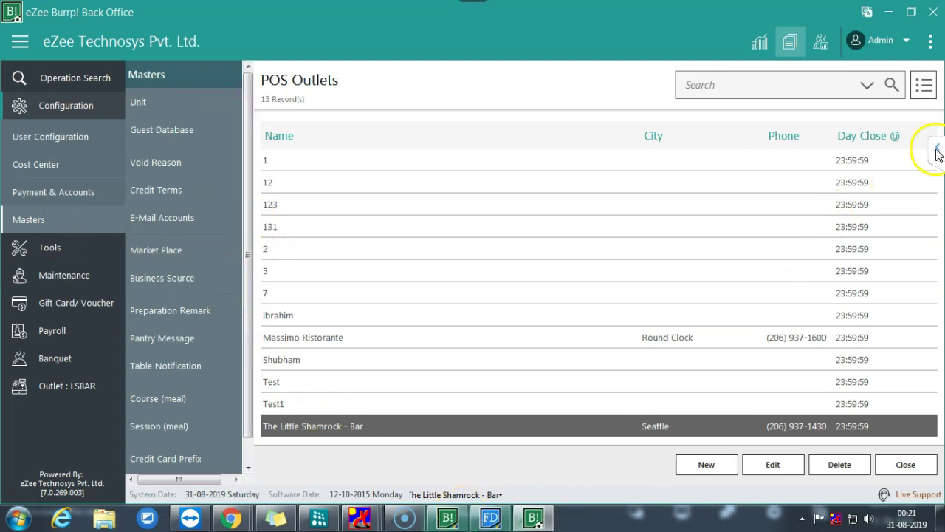
click(937, 148)
click(786, 279)
click(763, 148)
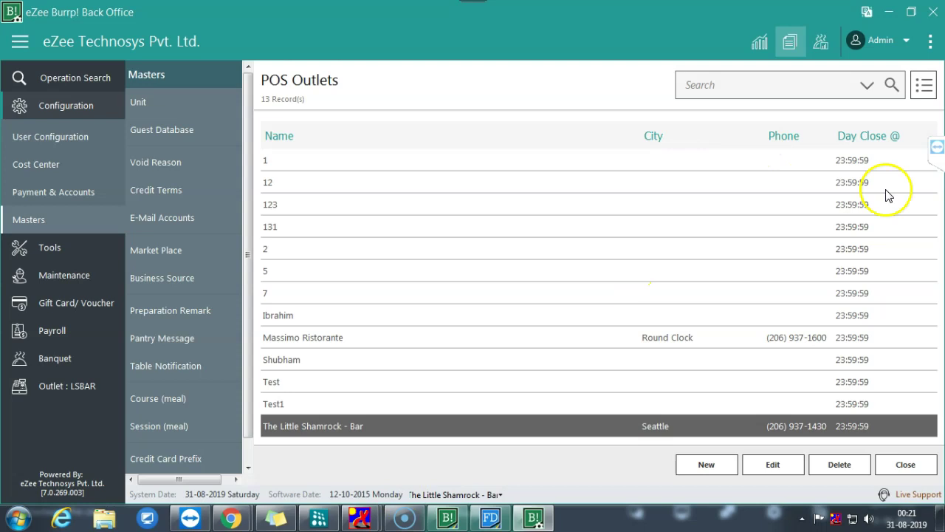
click(937, 155)
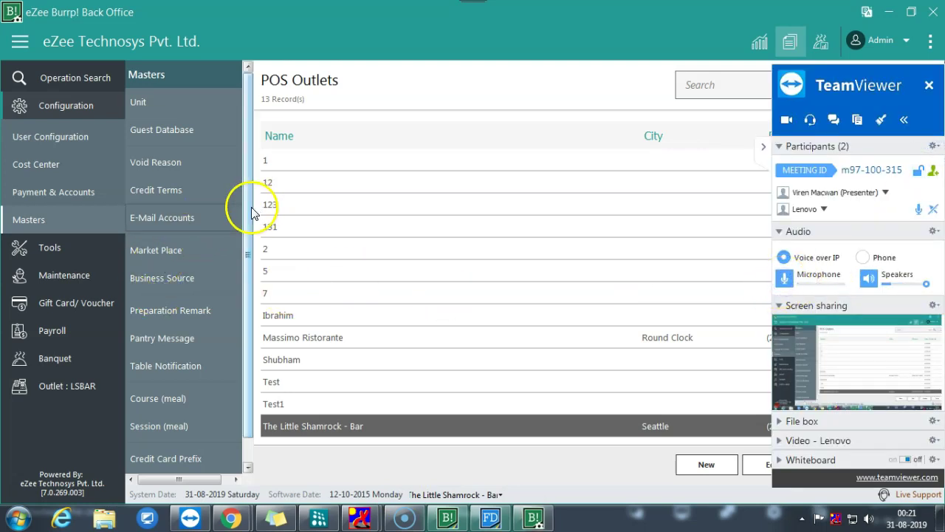
scroll(244, 251, down, 1)
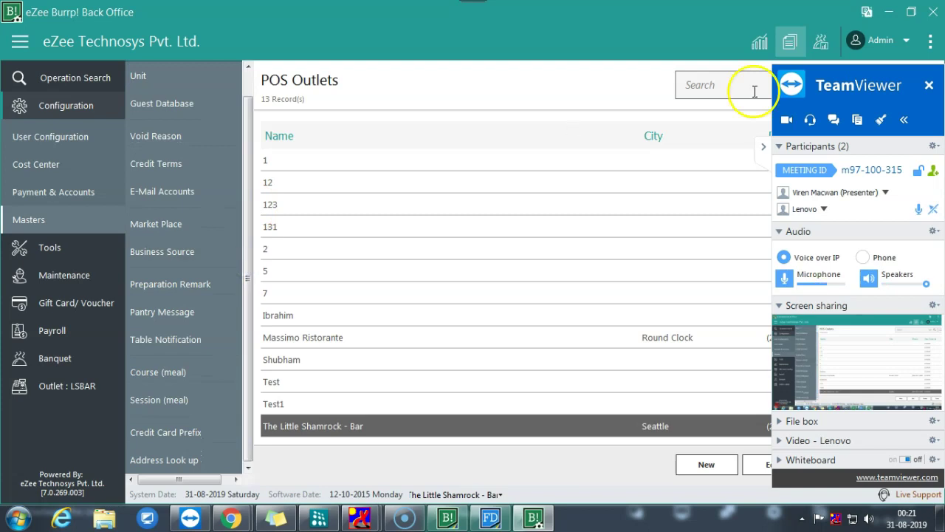
click(867, 11)
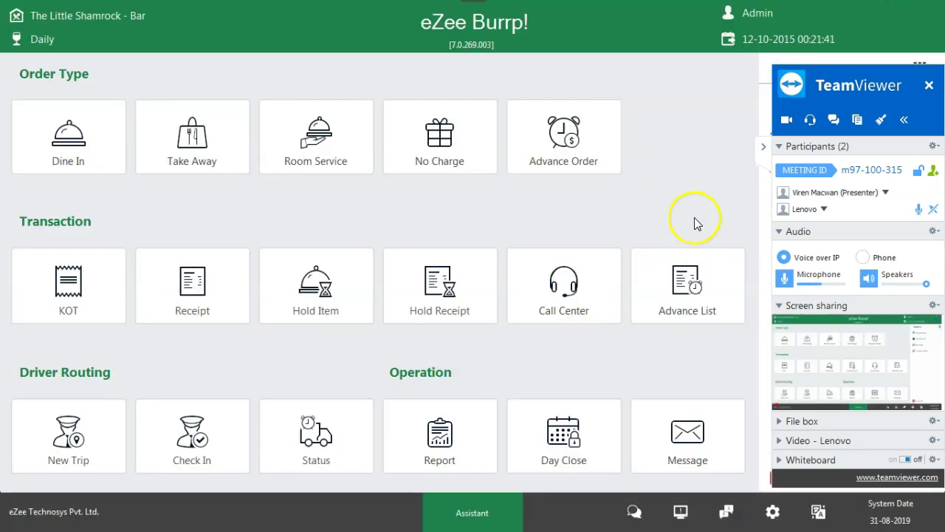
- Open the Pay Outs list from the Other's Operation grid
click(763, 147)
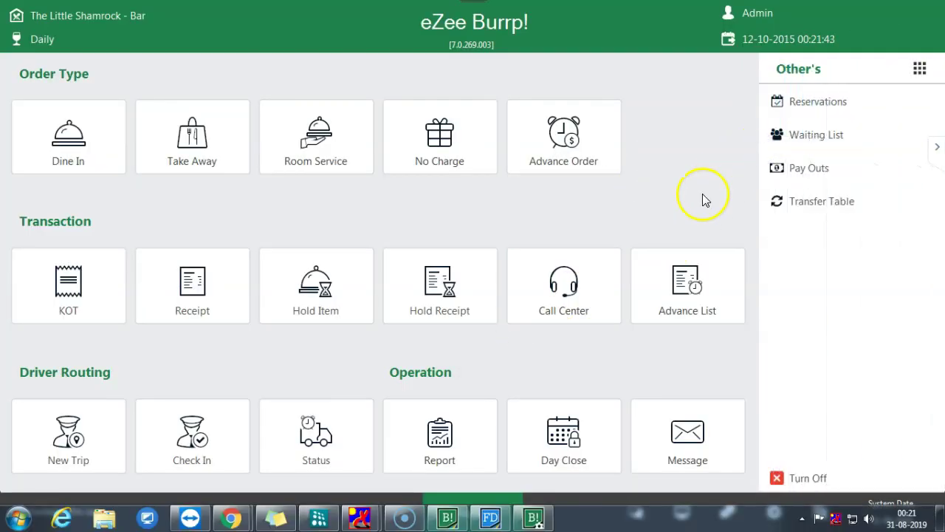
click(920, 68)
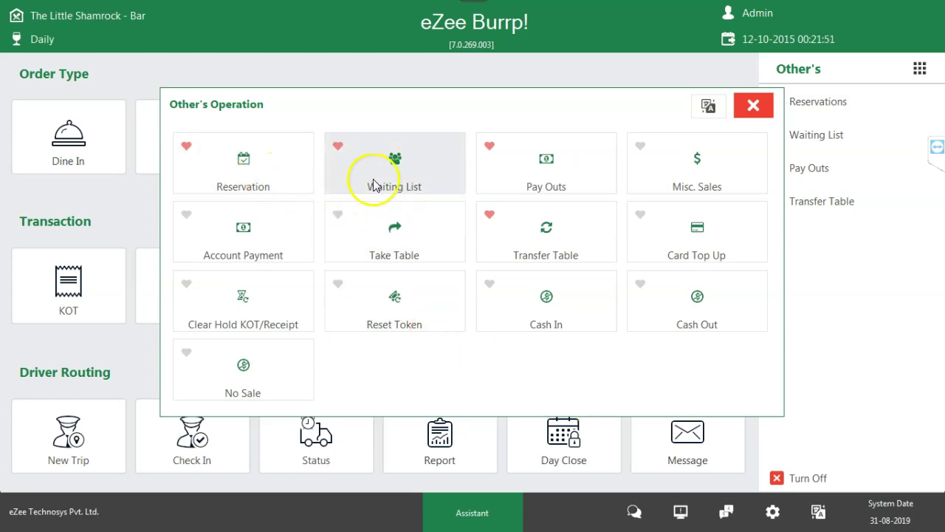
click(576, 168)
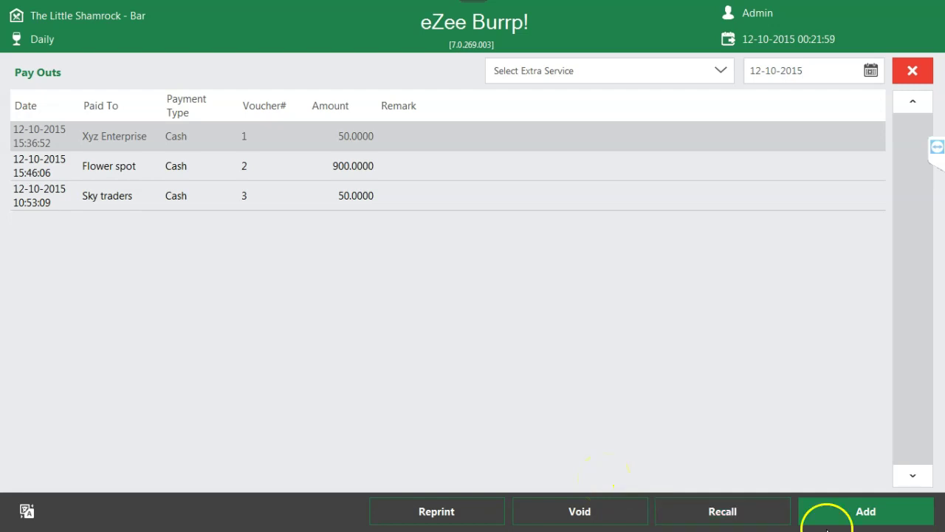
- Start a Flowers pay out with voucher 46546 for outlet The Little Shamrock - Bar
click(861, 508)
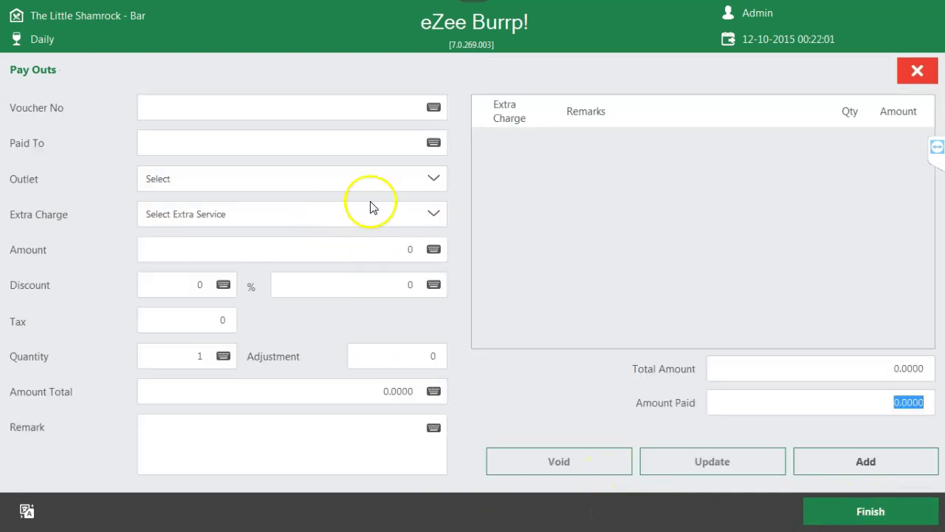
click(438, 216)
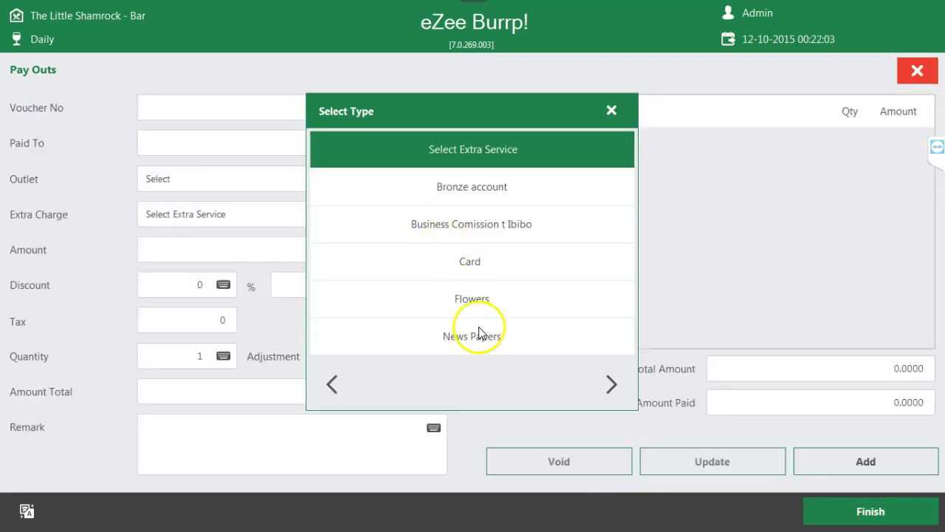
click(507, 309)
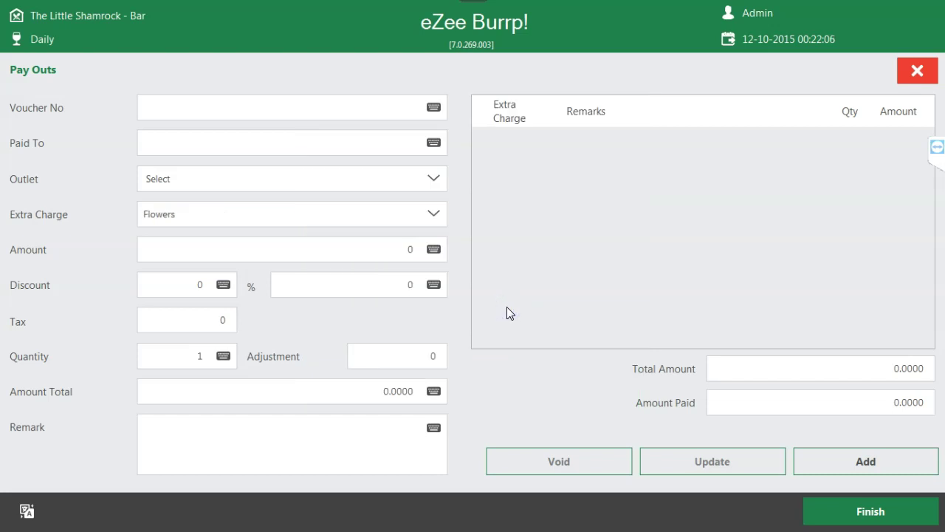
click(262, 109)
text(46546)
click(253, 148)
click(427, 180)
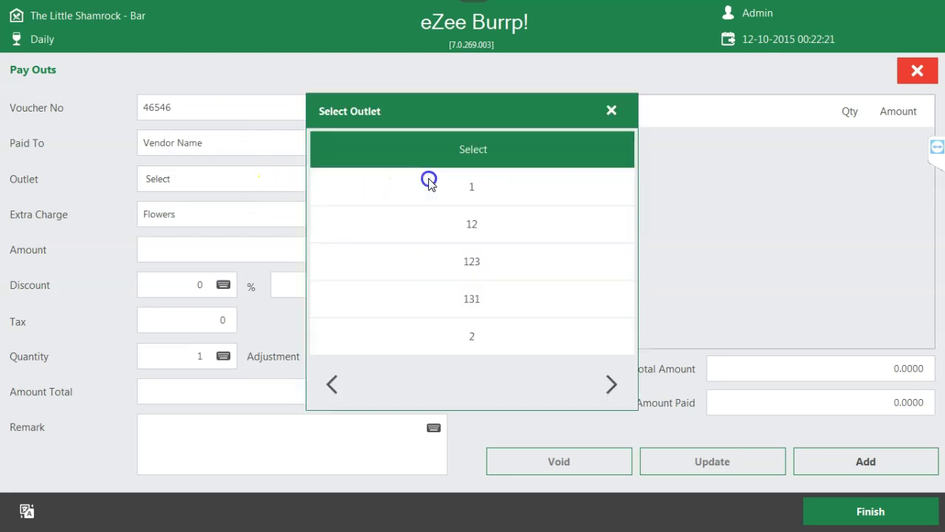
click(610, 384)
click(610, 384)
click(487, 190)
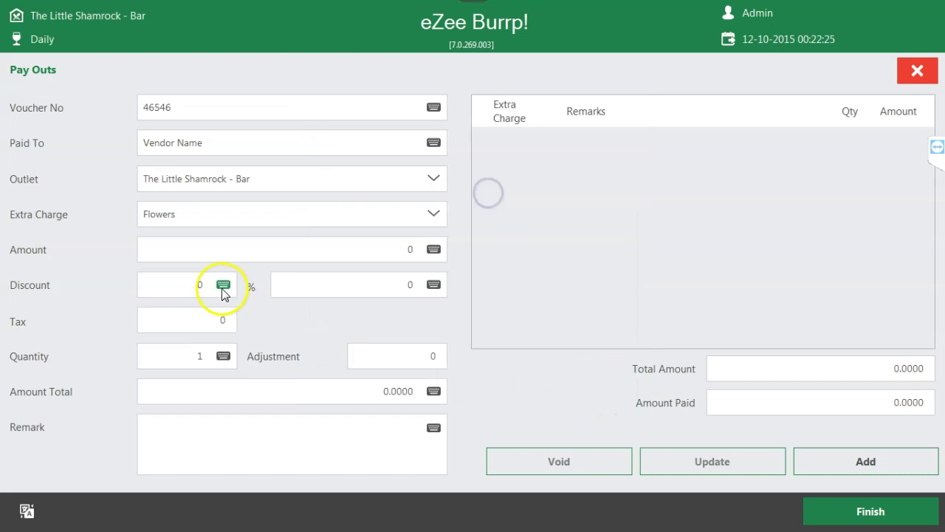
- Enter amount 500, add the Flowers charge (550.0000 with tax) and proceed to payment
click(231, 247)
key(Delete)
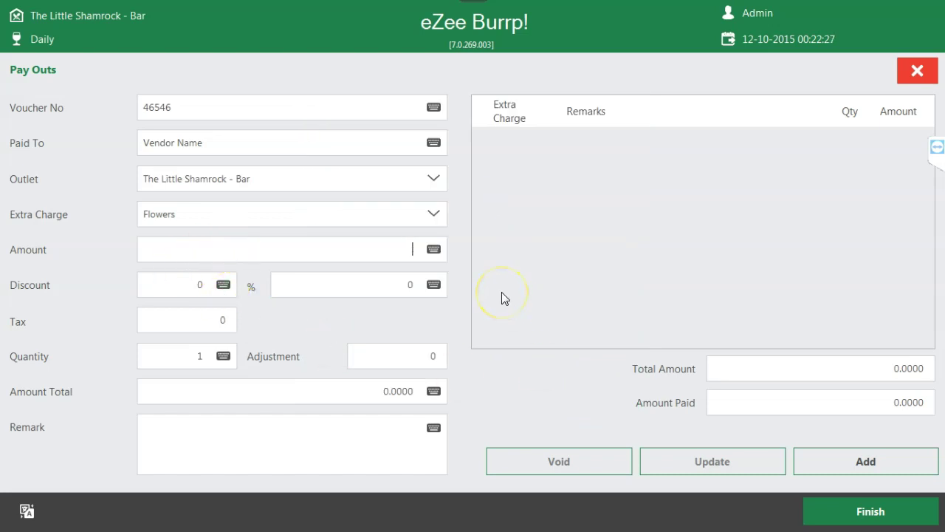
text(500)
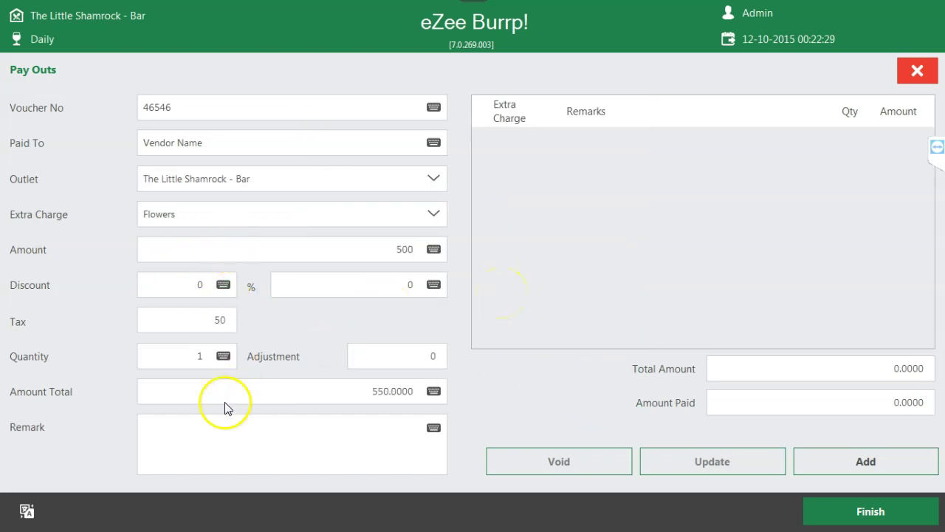
click(204, 321)
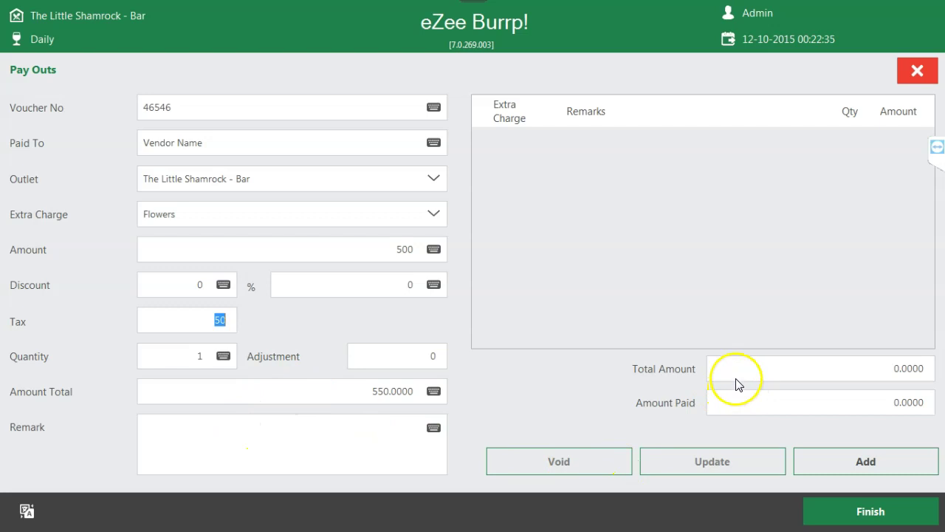
click(892, 460)
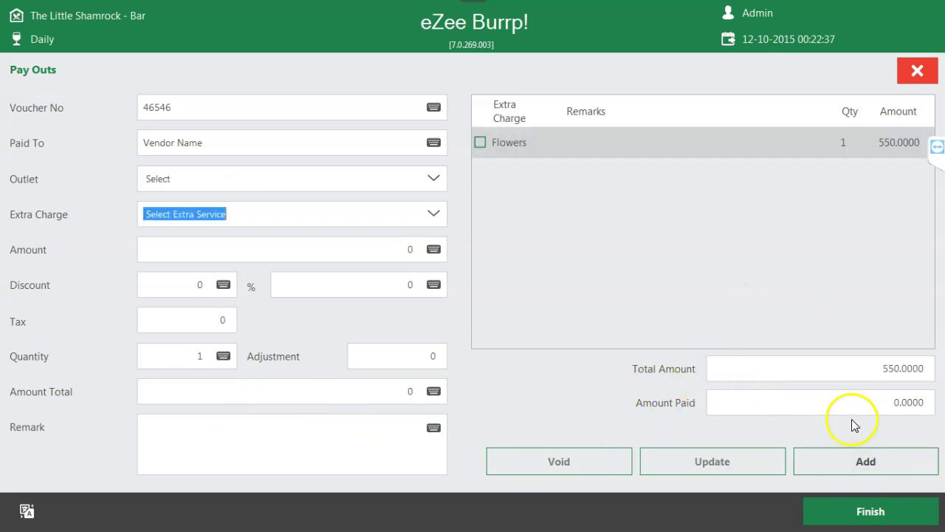
click(844, 515)
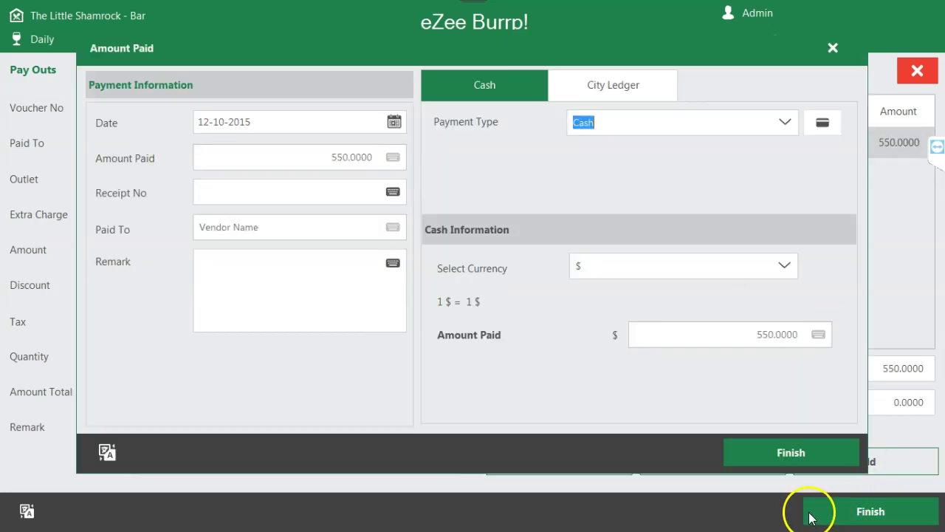
- Keep Cash as the payment type and save the 550.0000 Flowers pay-out
click(657, 151)
click(617, 81)
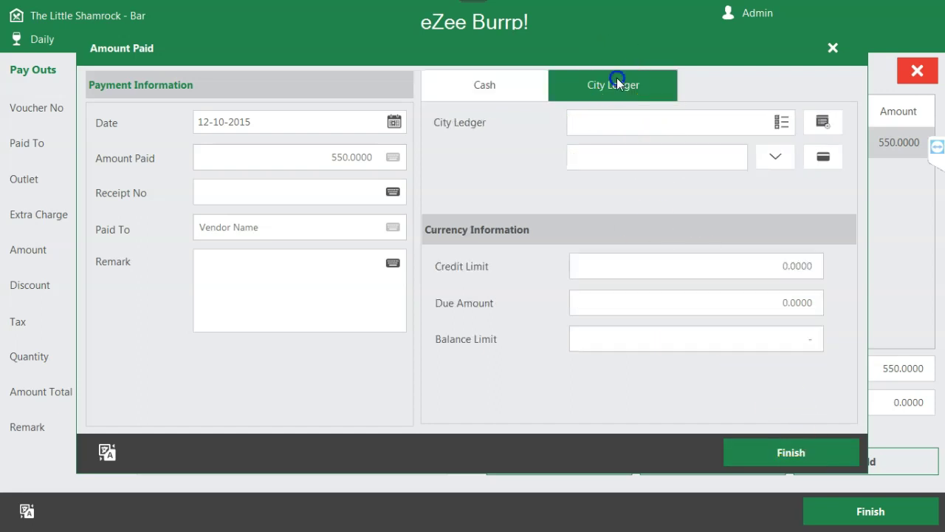
click(508, 96)
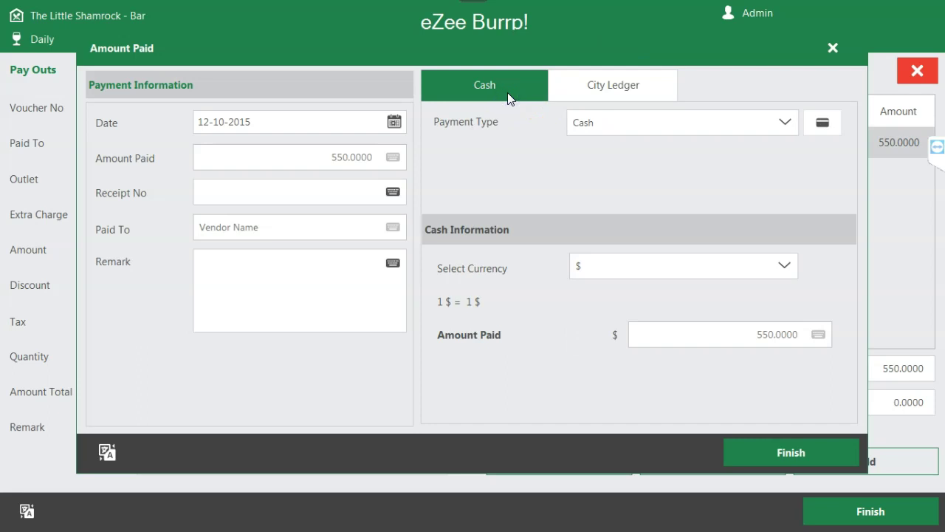
click(782, 121)
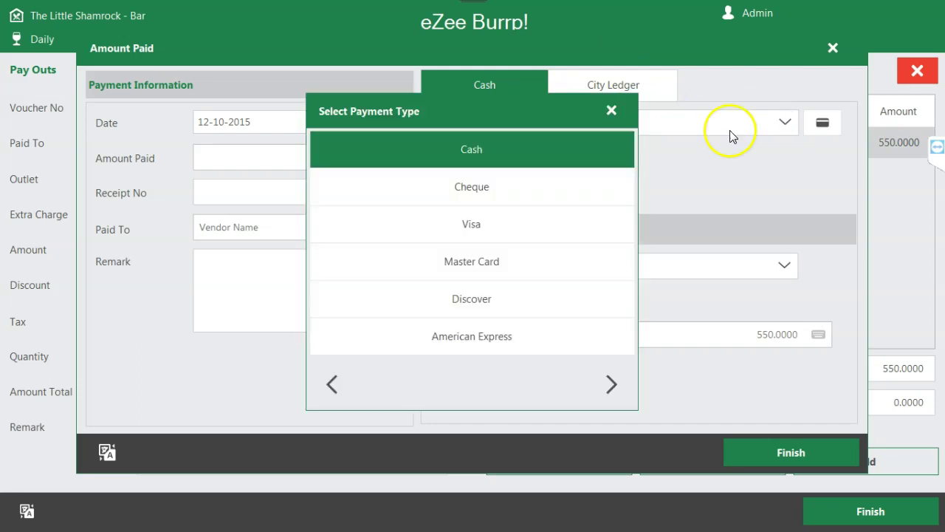
click(611, 110)
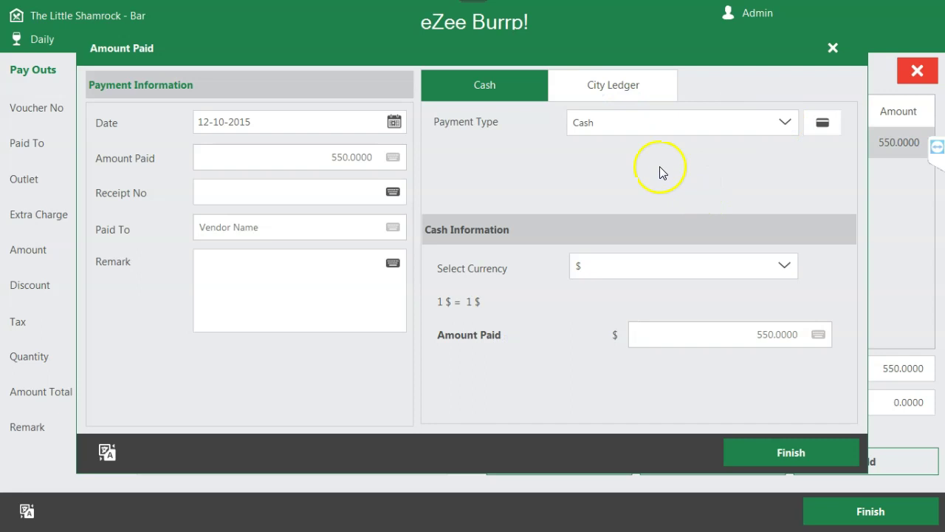
click(813, 453)
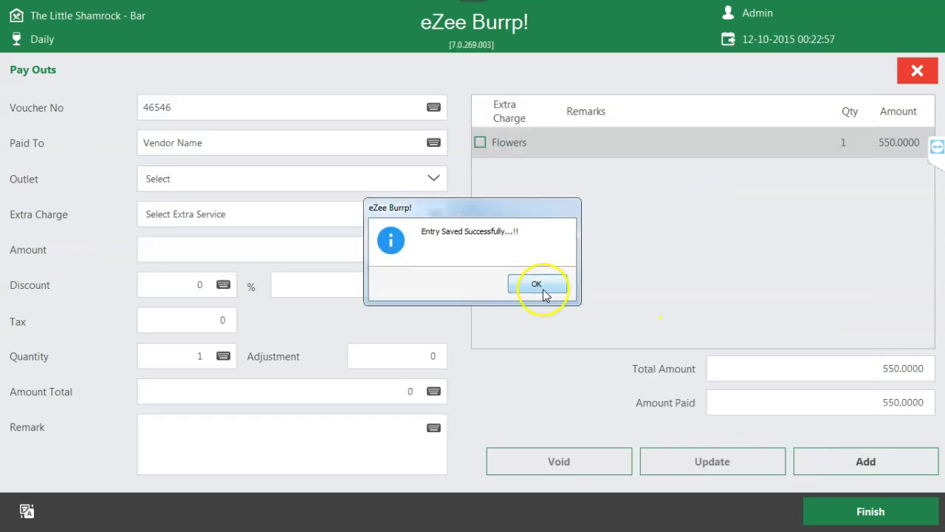
click(539, 286)
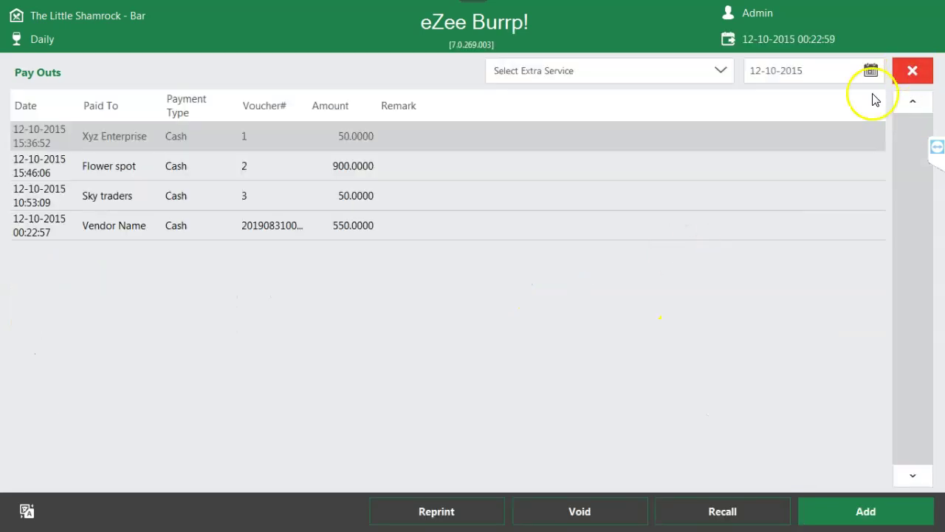
- Recall the new Vendor Name pay-out entry from the list, then close it
click(361, 226)
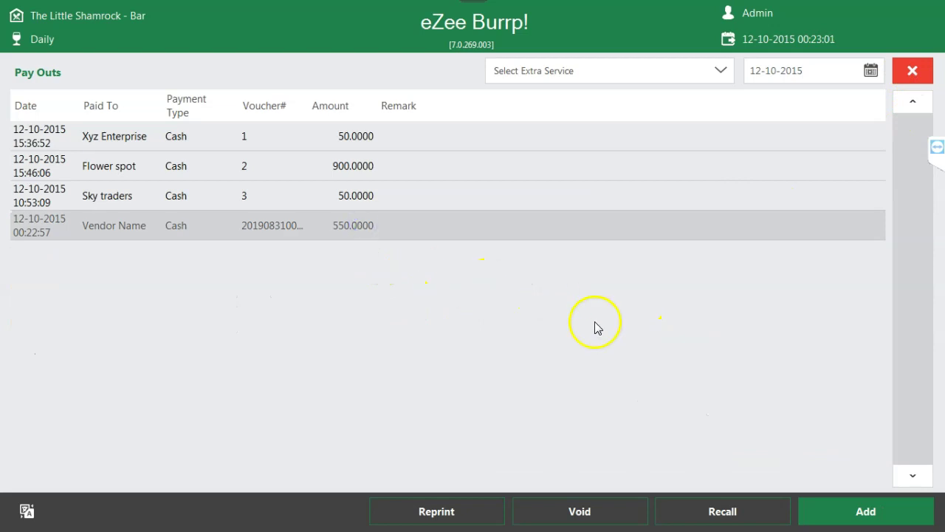
click(718, 508)
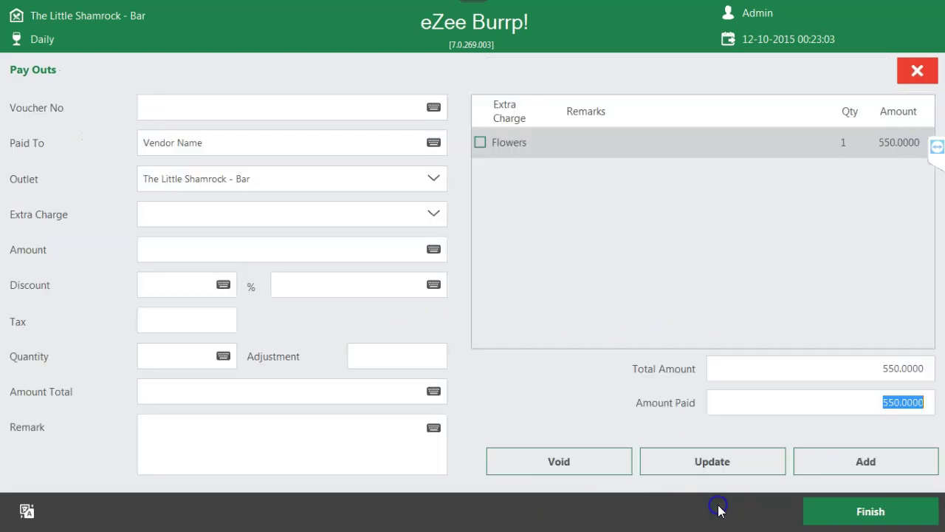
click(905, 74)
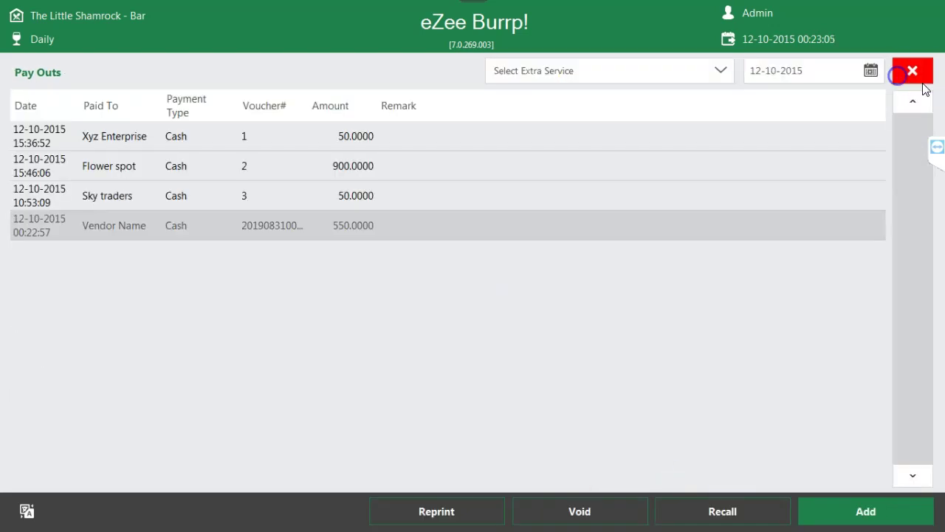
- Open Miscellaneous Sales from Other's Operation and start a new entry
click(920, 70)
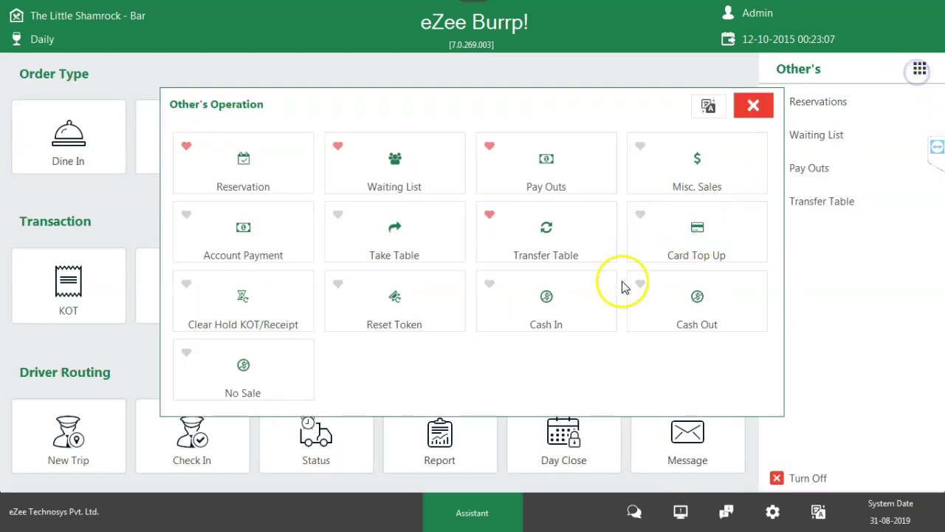
click(704, 168)
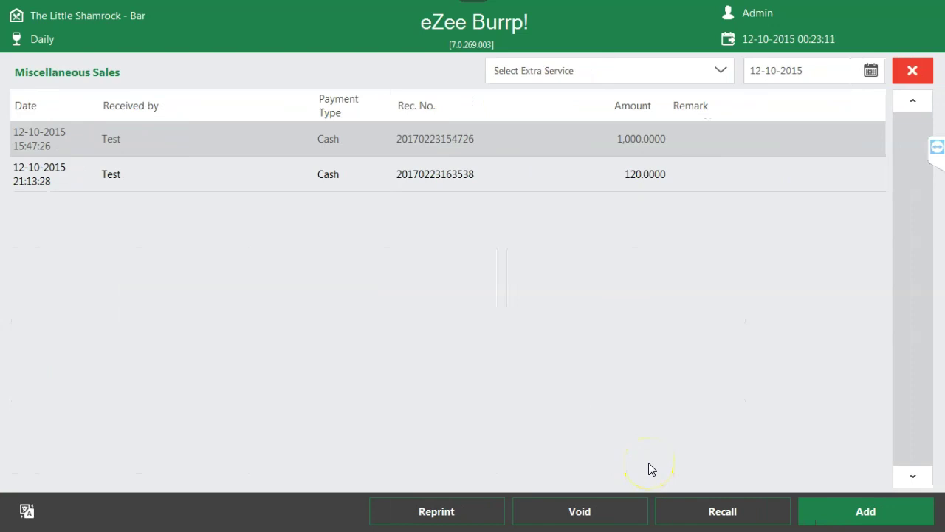
click(844, 510)
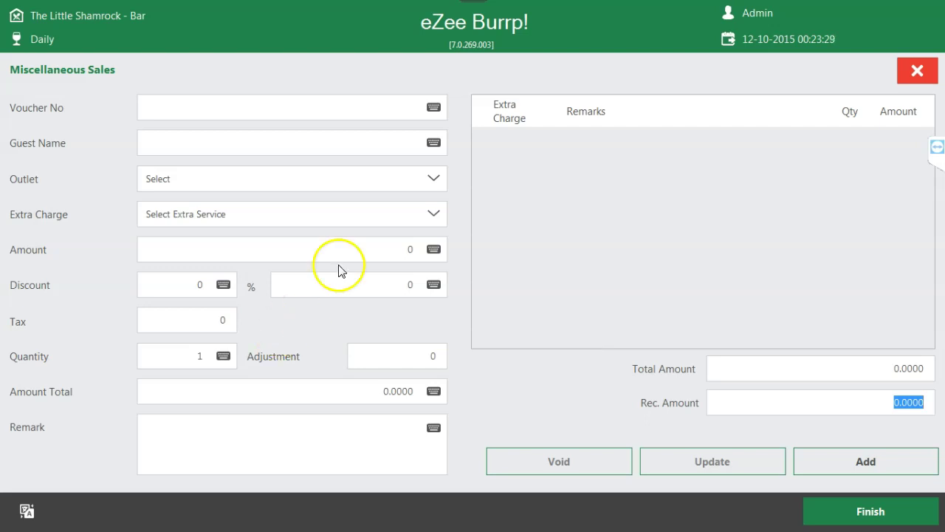
- Browse the Extra Charge type pages, then close the list and the form without adding anything
click(434, 214)
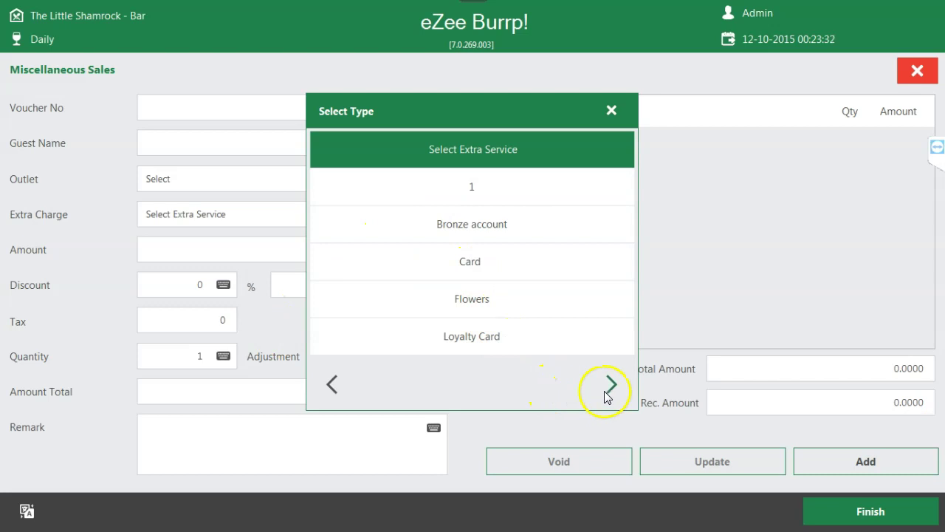
click(607, 390)
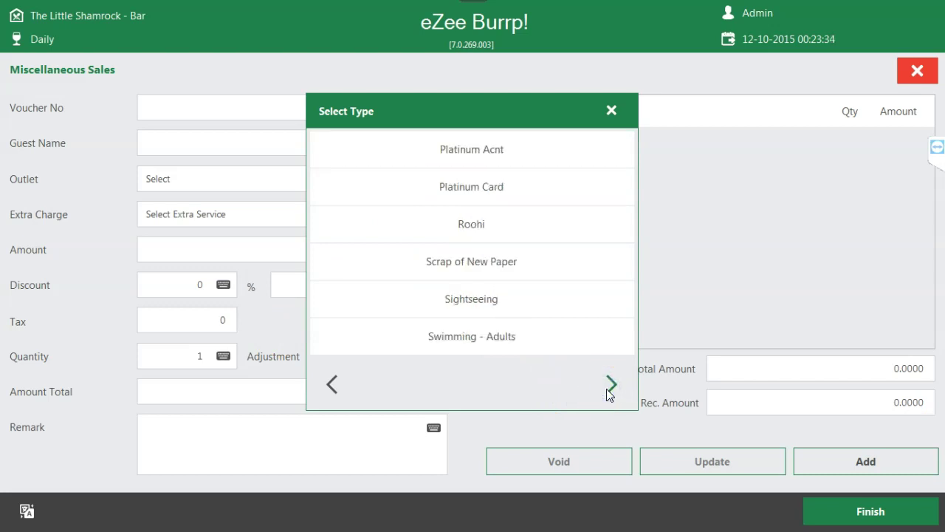
drag(498, 331, 486, 276)
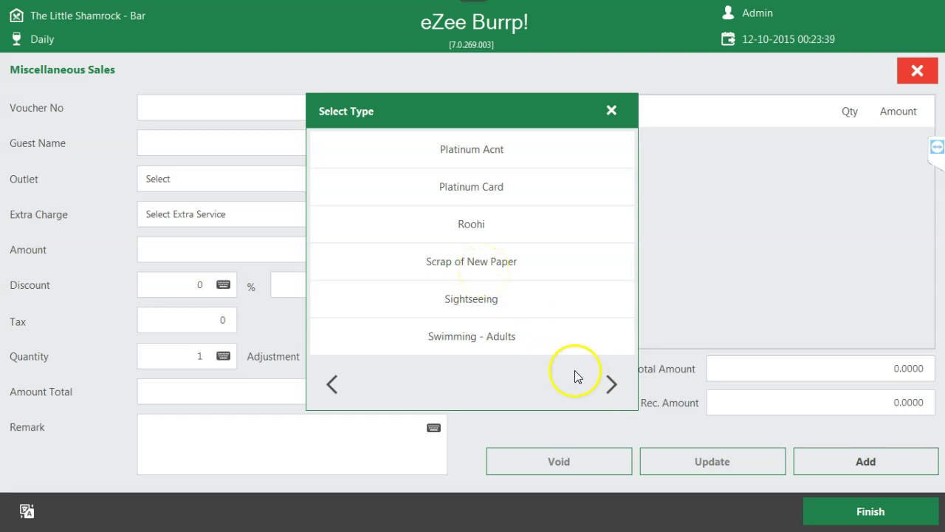
click(609, 384)
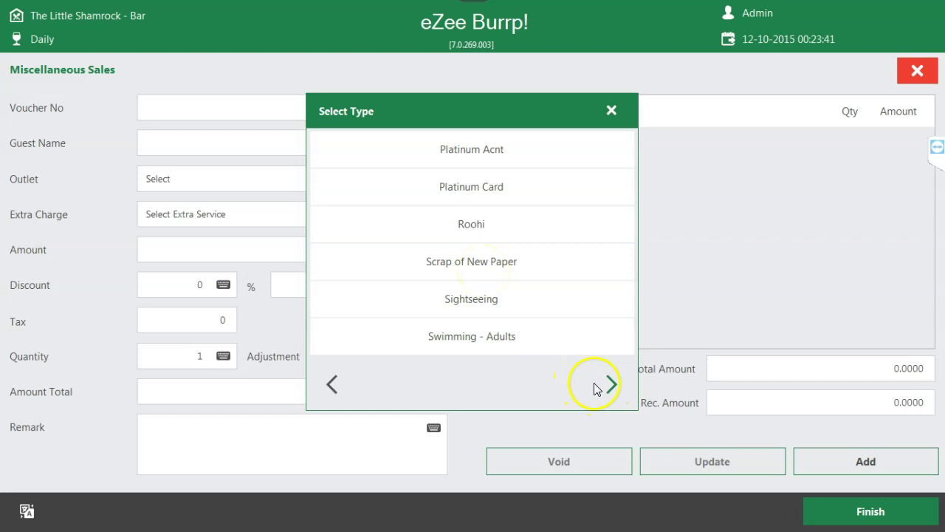
click(602, 117)
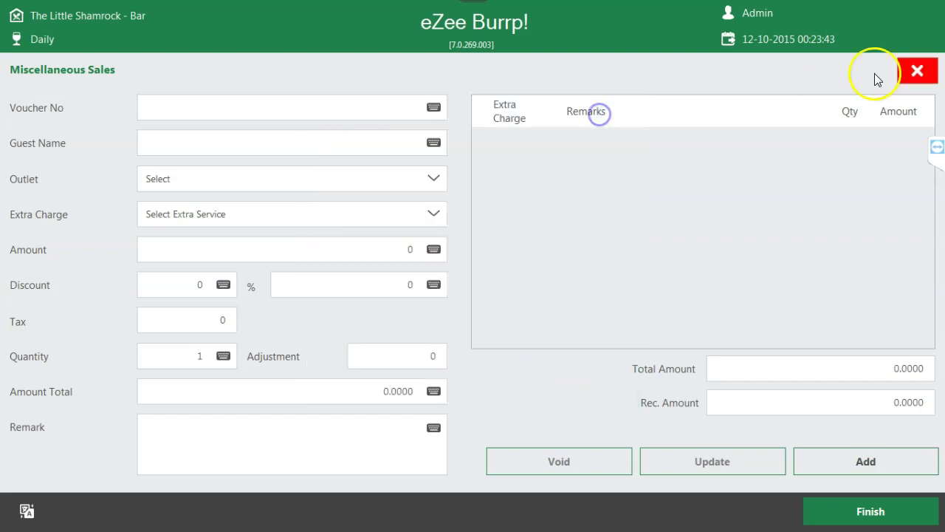
click(914, 71)
- View the Take Table Ownership list of four tables, then open the Main Bar dine-in layout
click(913, 71)
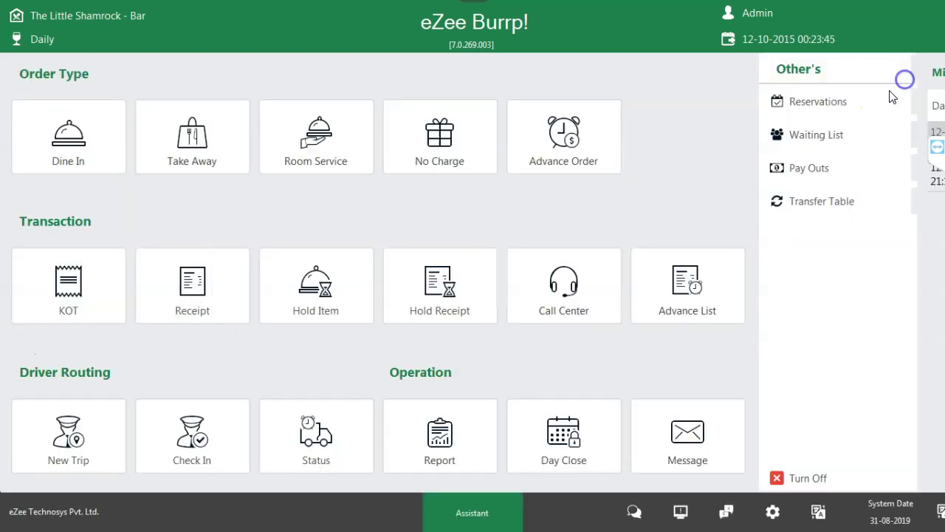
click(921, 67)
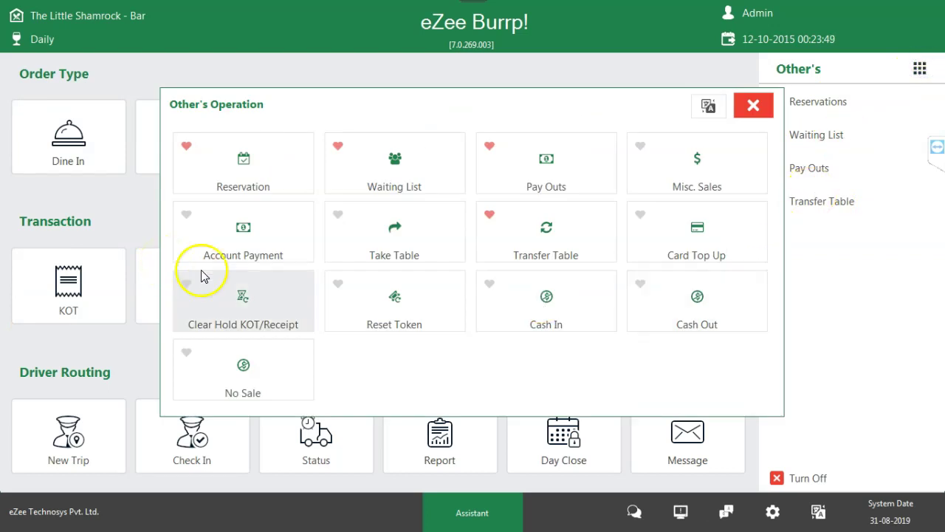
click(598, 242)
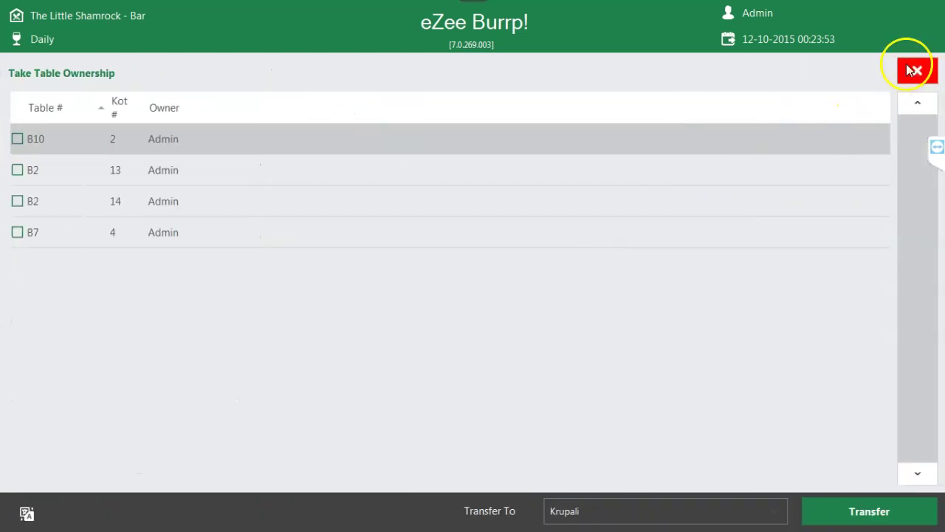
click(915, 70)
click(96, 111)
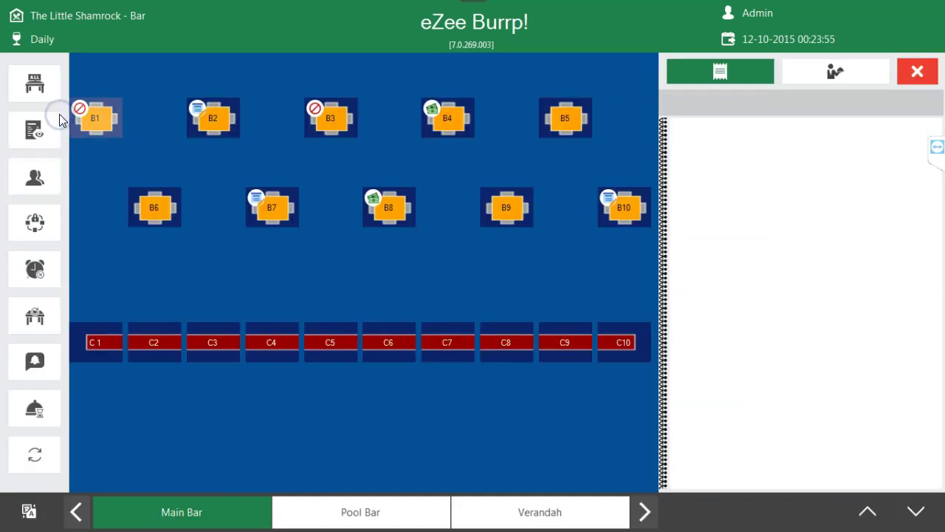
- Open the Order Transfer screen after previewing the Order, Item and Quantity transfer options
click(42, 253)
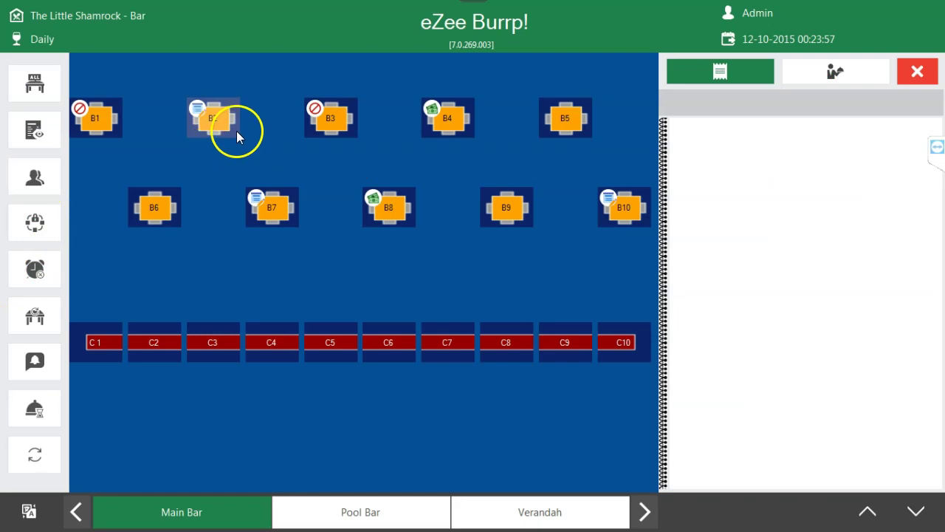
click(35, 318)
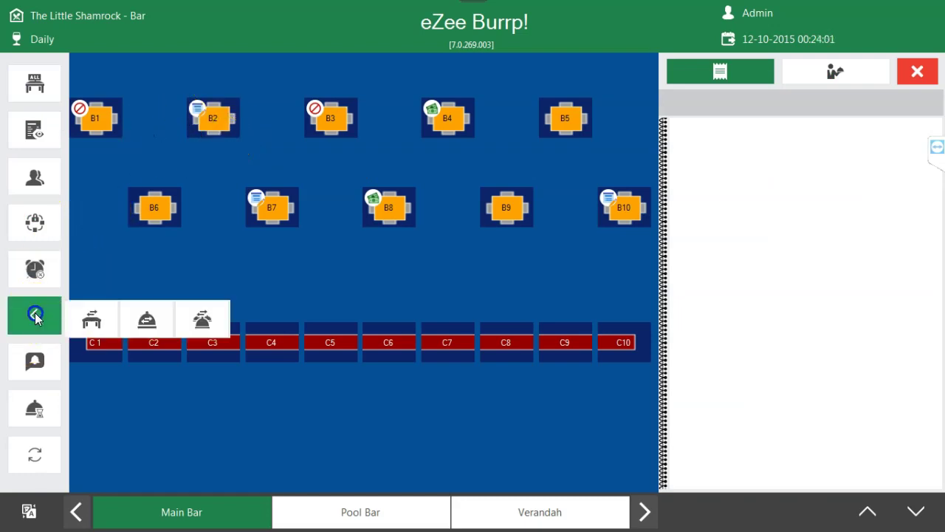
click(98, 314)
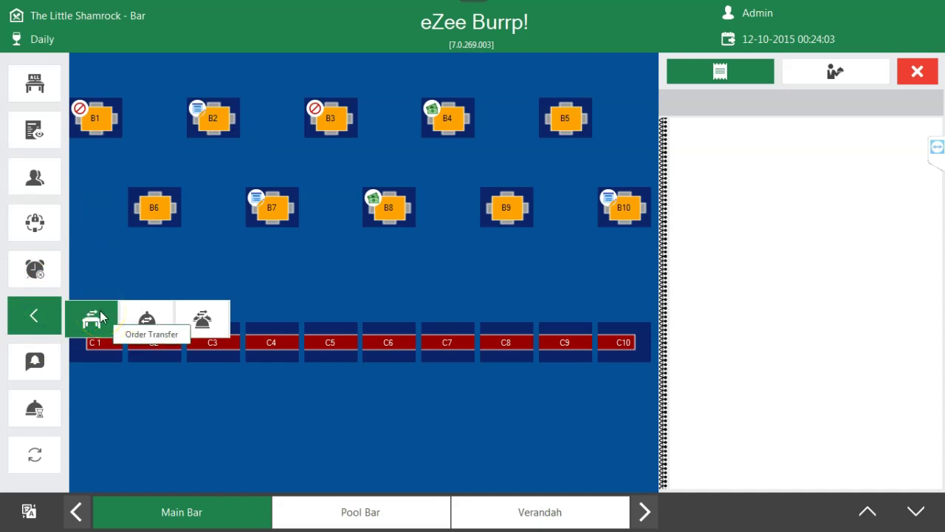
click(149, 319)
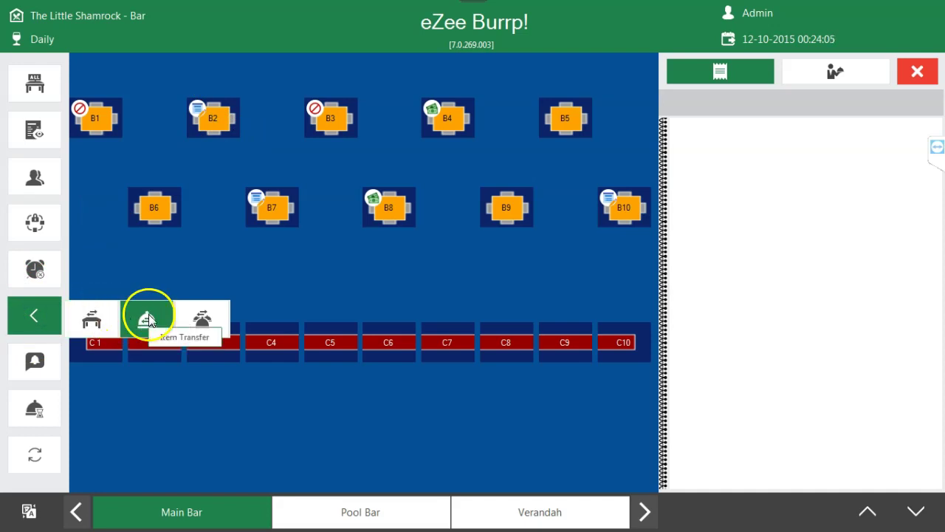
click(203, 319)
click(104, 325)
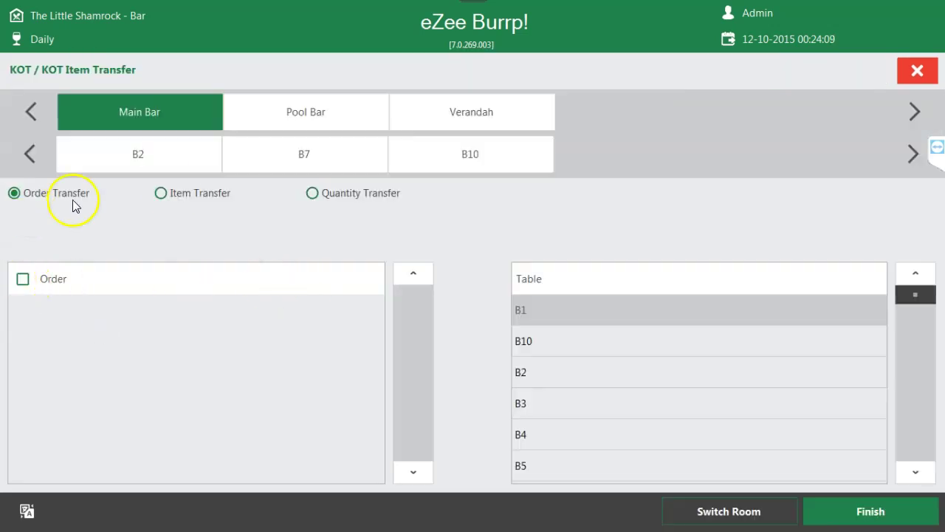
- Mark order 4 on table B7 for transfer and browse the destination tables
click(169, 170)
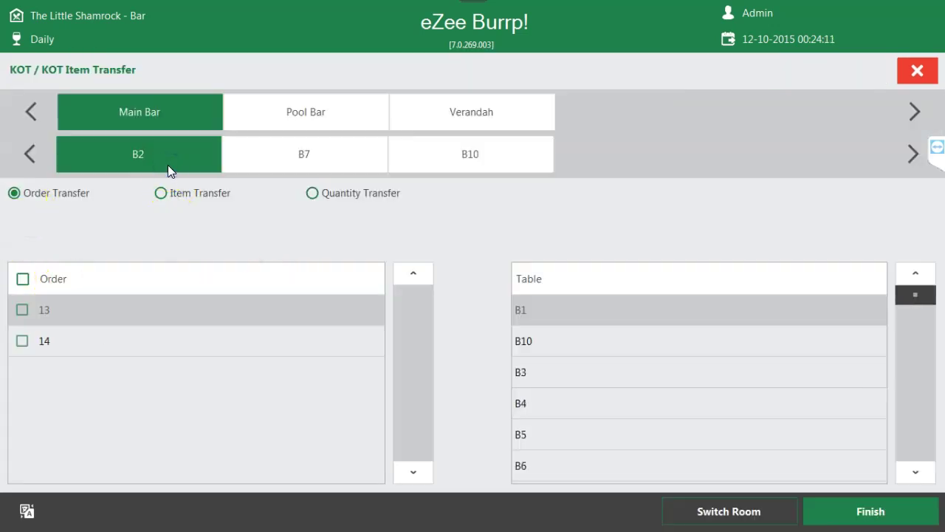
click(288, 153)
click(21, 310)
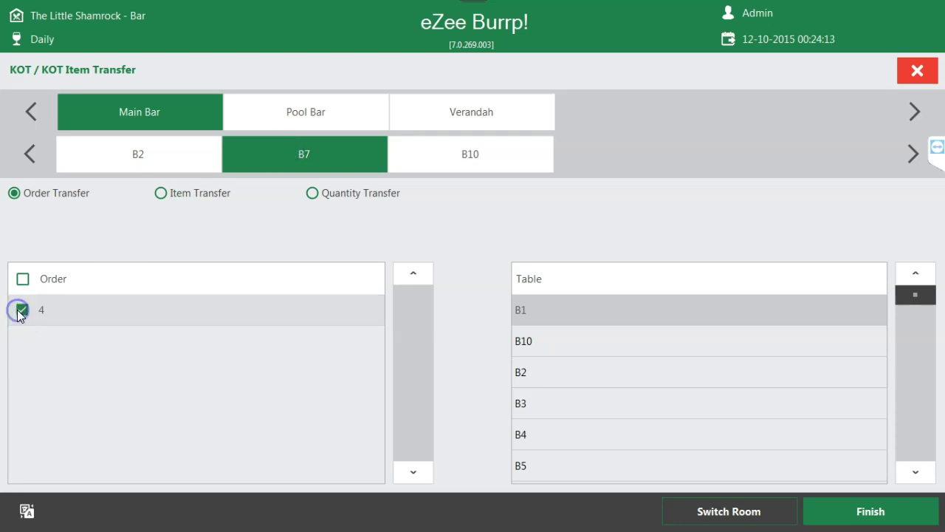
click(544, 411)
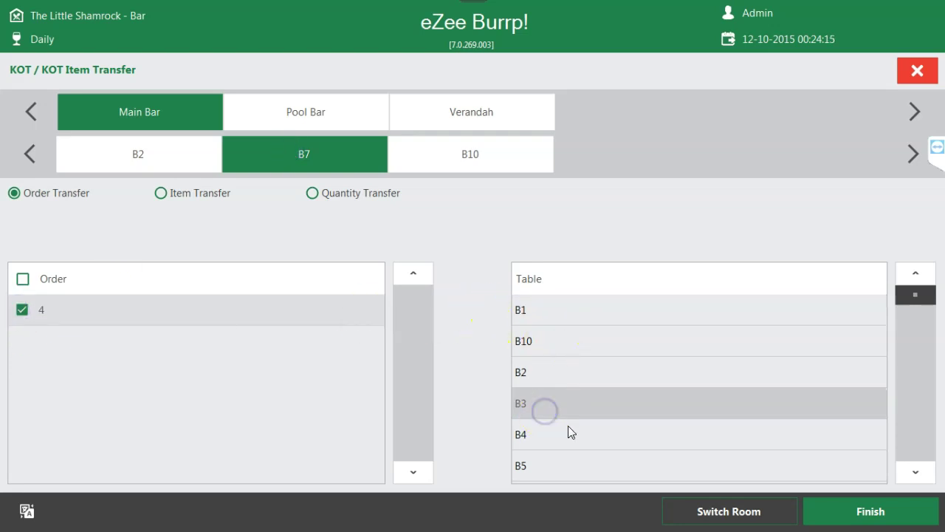
click(565, 437)
click(923, 478)
click(923, 478)
click(924, 479)
click(923, 479)
- Switch to the Verandah room, transfer order 4 to table V2, and view the Verandah tables
click(761, 519)
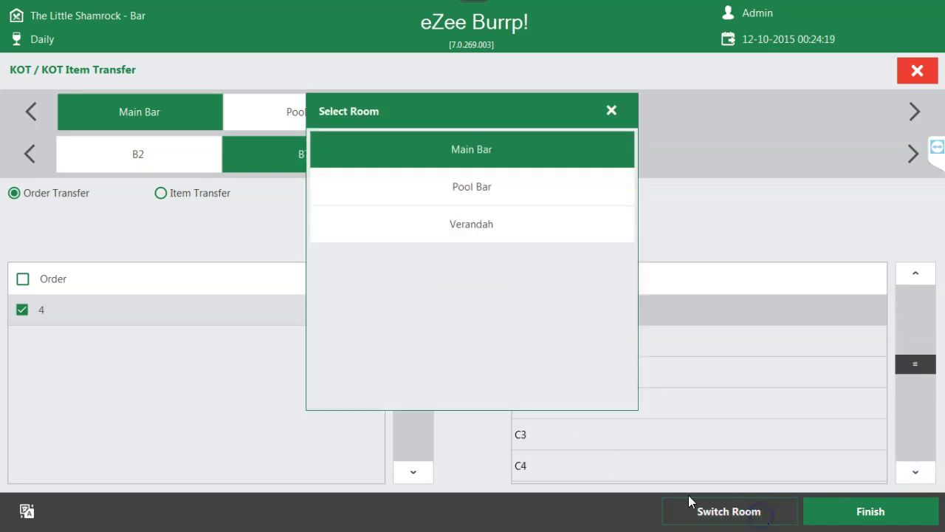
click(463, 227)
click(525, 349)
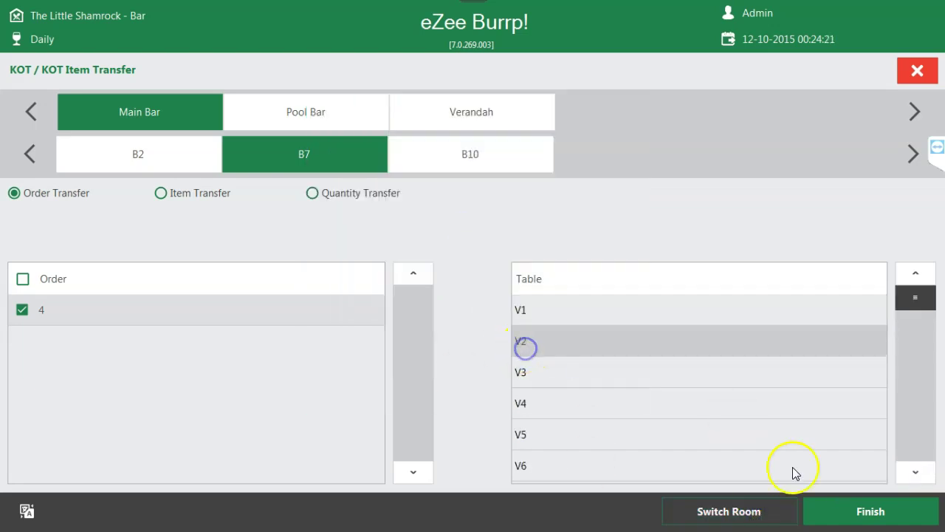
click(834, 517)
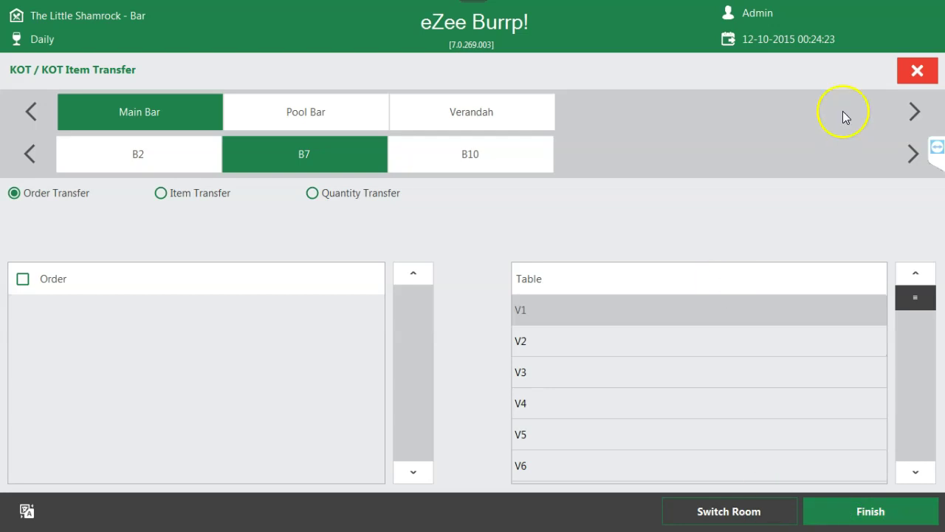
click(918, 70)
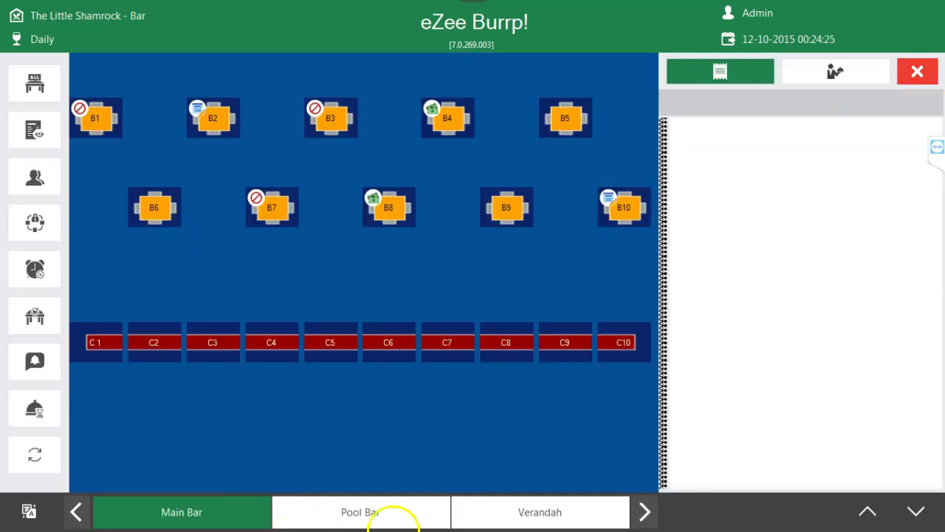
click(502, 512)
- View table V2's order details, then reopen the Dine In table layout
click(348, 174)
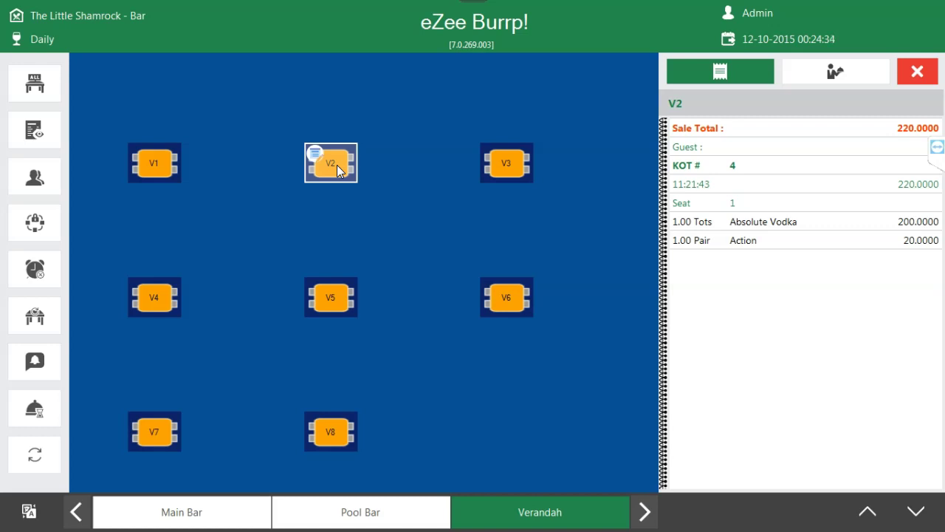
click(916, 74)
click(81, 153)
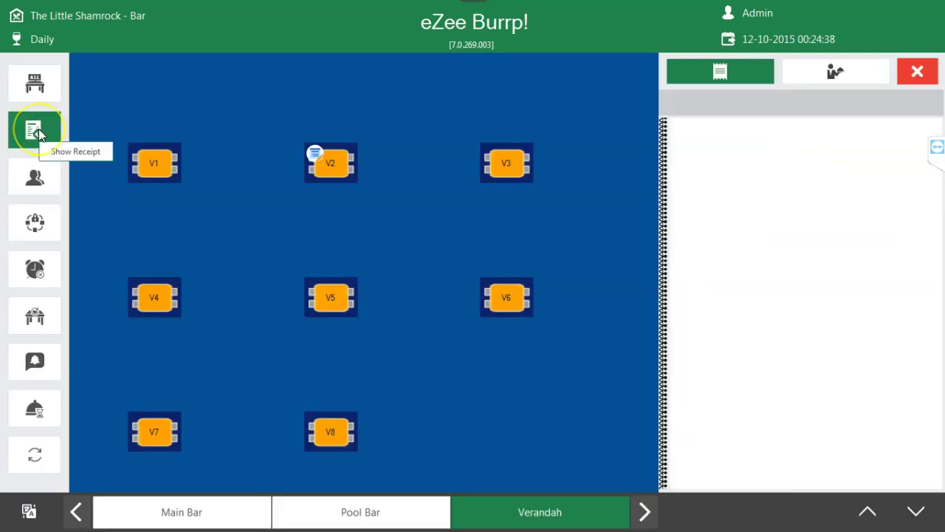
- Cycle the table filter through OPEN and CLOSE, ending back on ALL tables
click(37, 80)
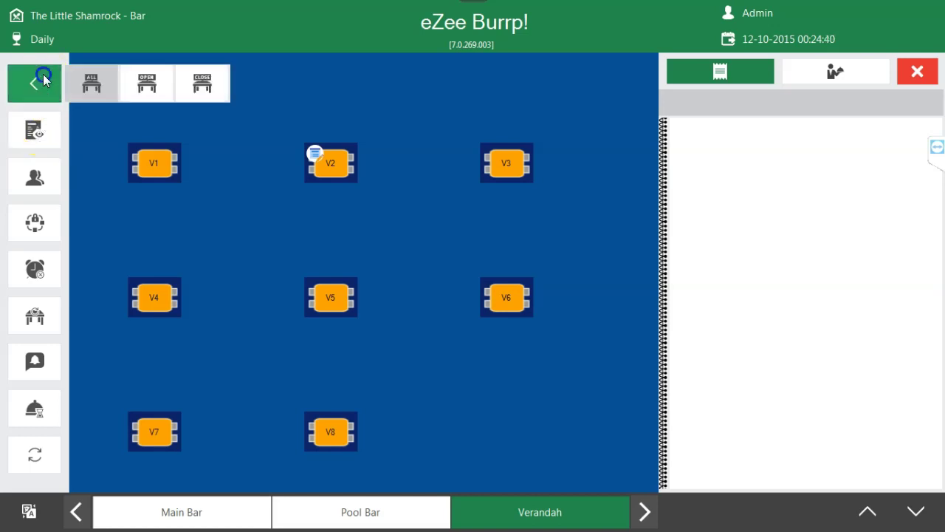
click(144, 83)
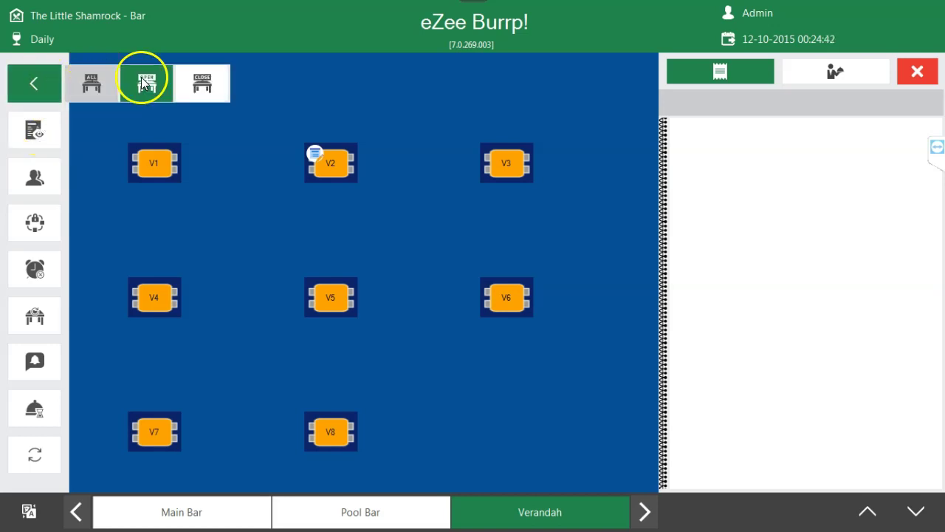
click(184, 81)
click(156, 83)
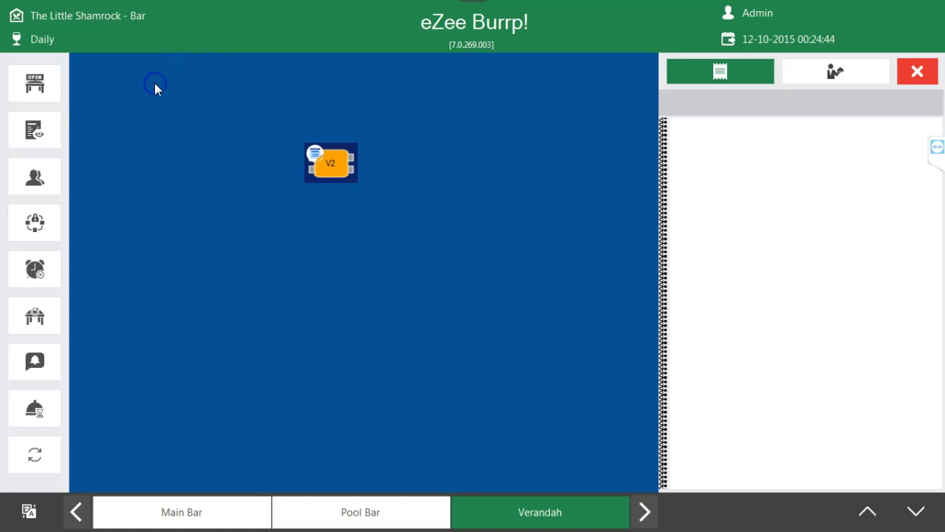
click(51, 87)
click(207, 86)
click(29, 84)
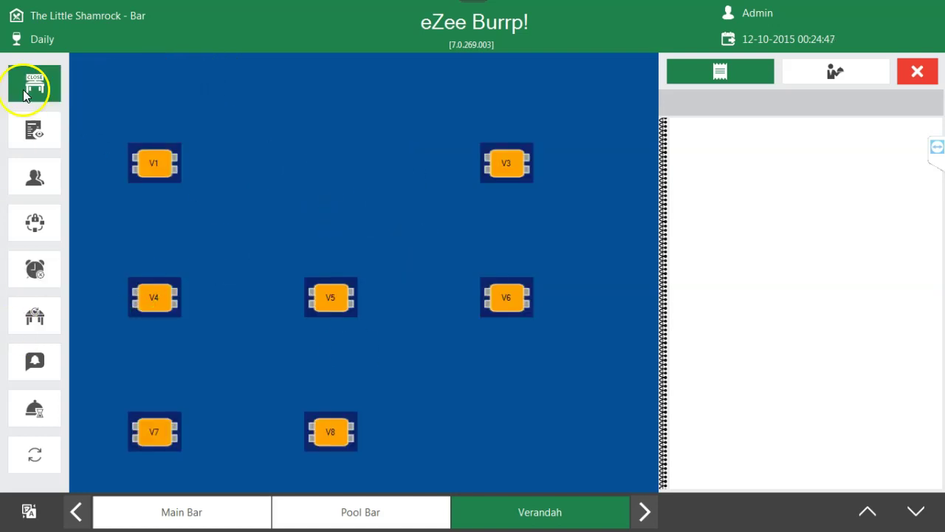
click(85, 94)
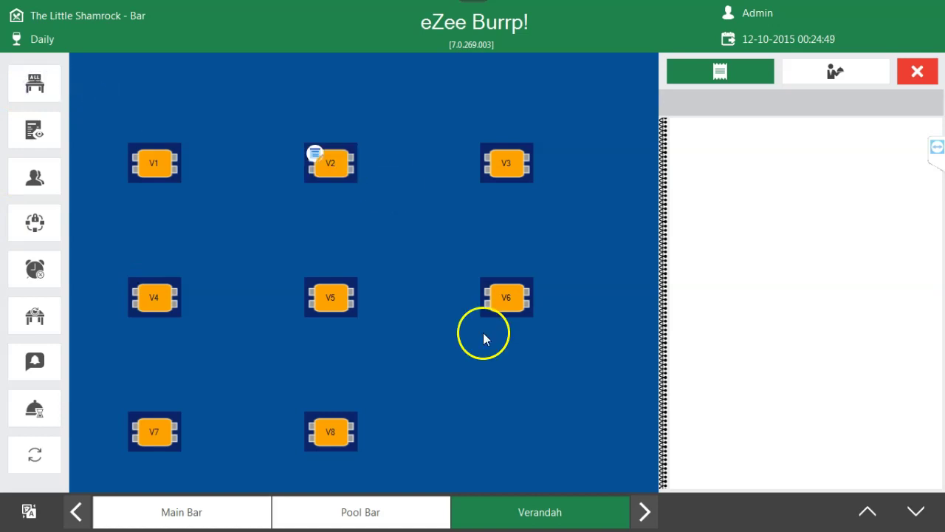
- Set a Show Receipt option and limit the Guest order filter to My Order
click(34, 141)
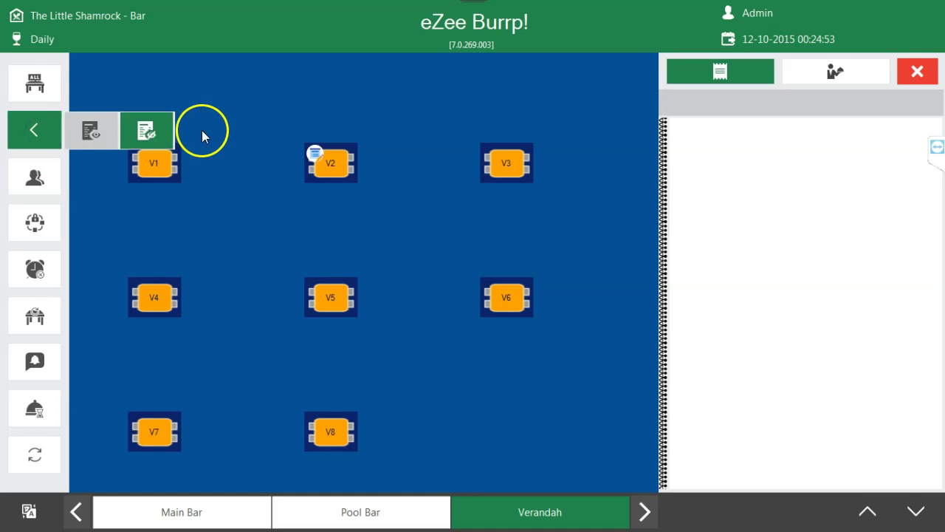
click(148, 131)
click(34, 131)
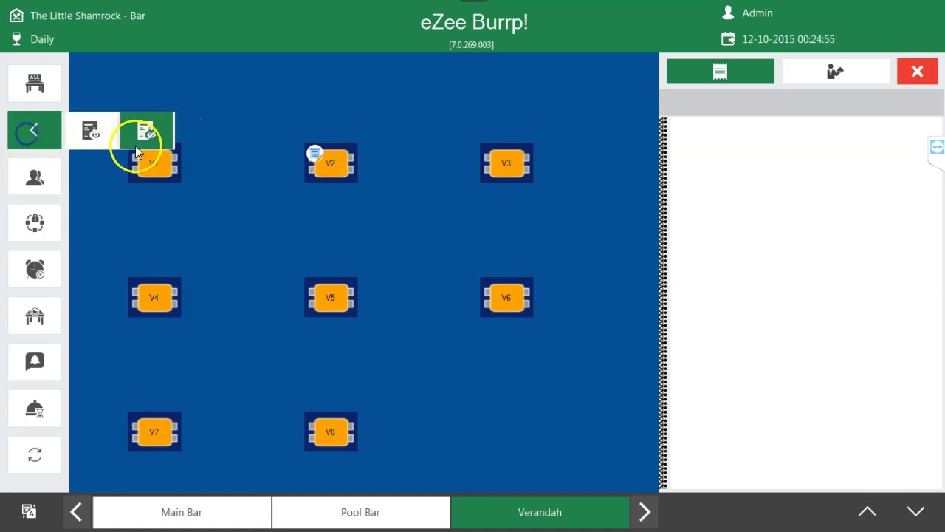
click(35, 177)
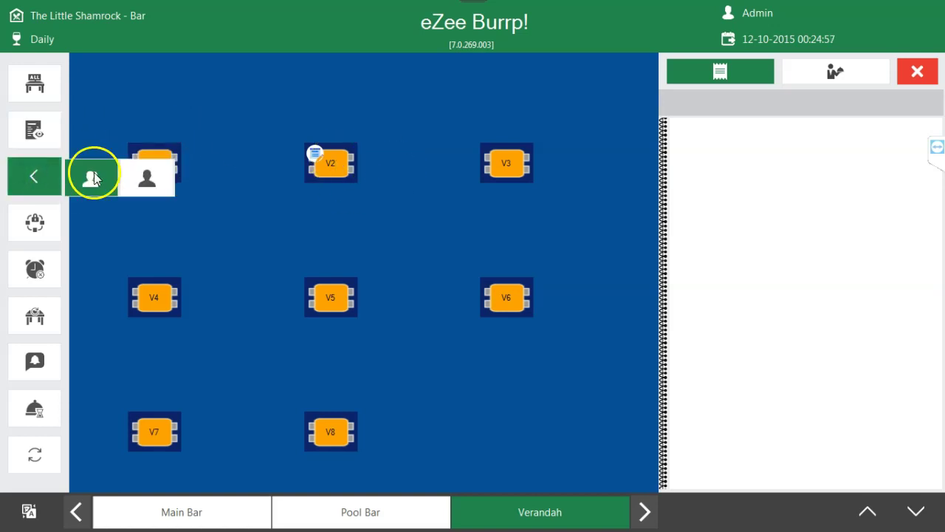
click(141, 181)
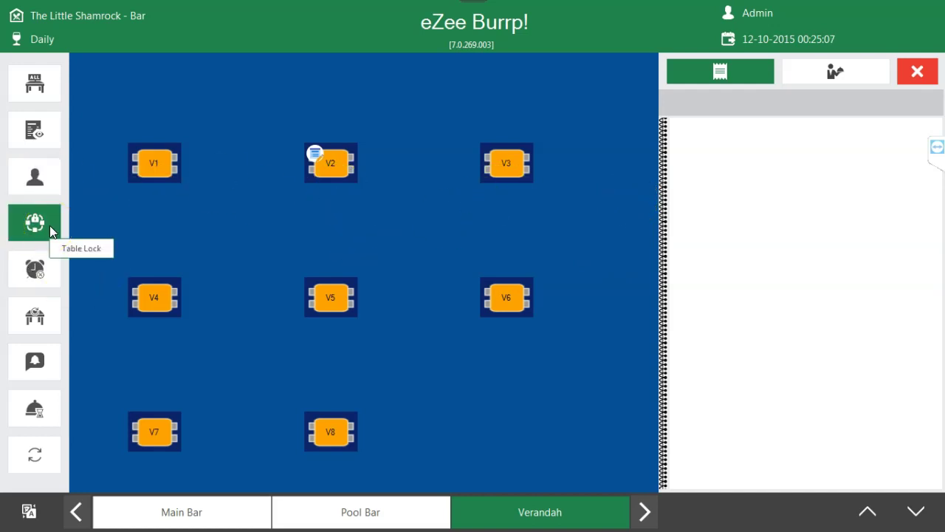
- Select table V2 to see its 220.0000 order and check the empty Net Locks list
click(337, 169)
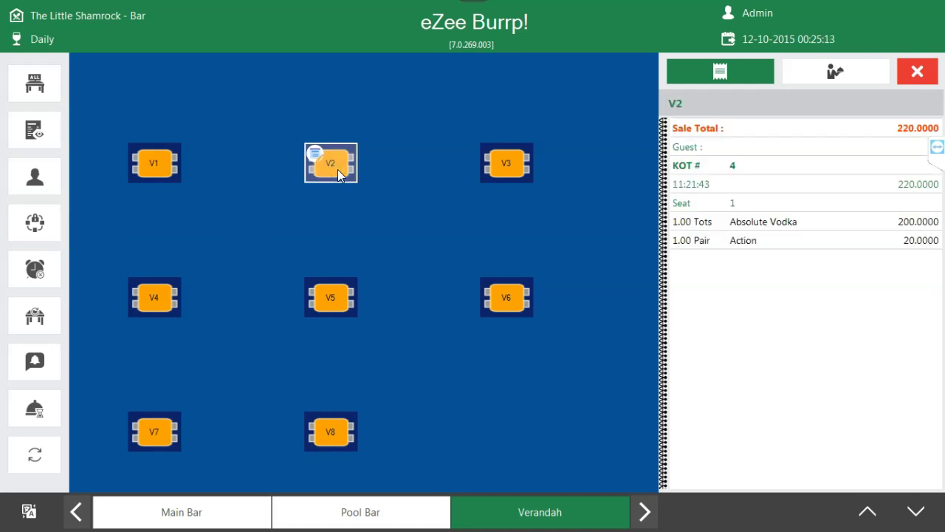
click(49, 236)
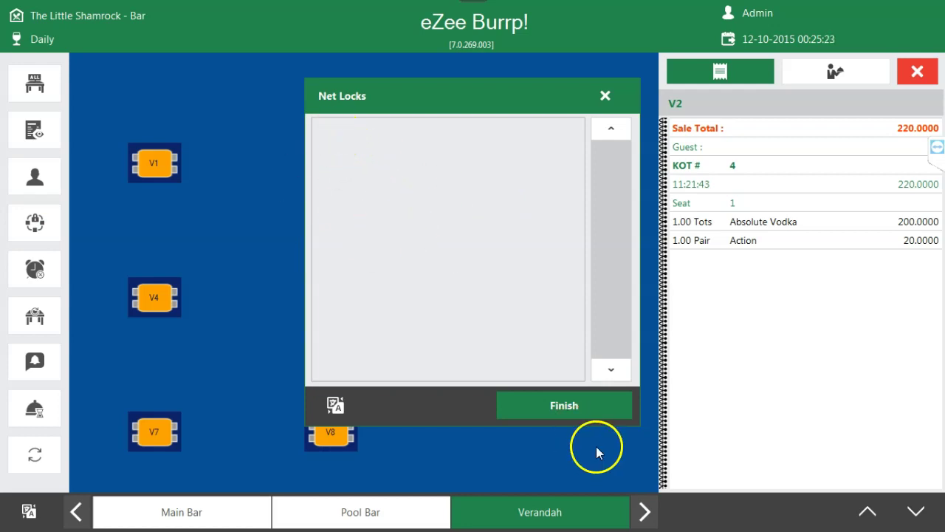
click(605, 95)
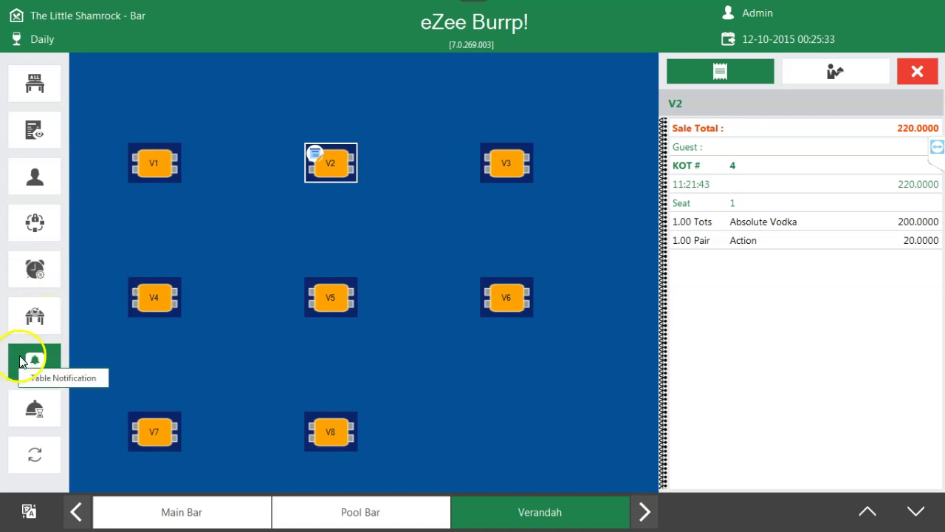
- Hide order times, then show them again so V2 displays its order time
click(34, 272)
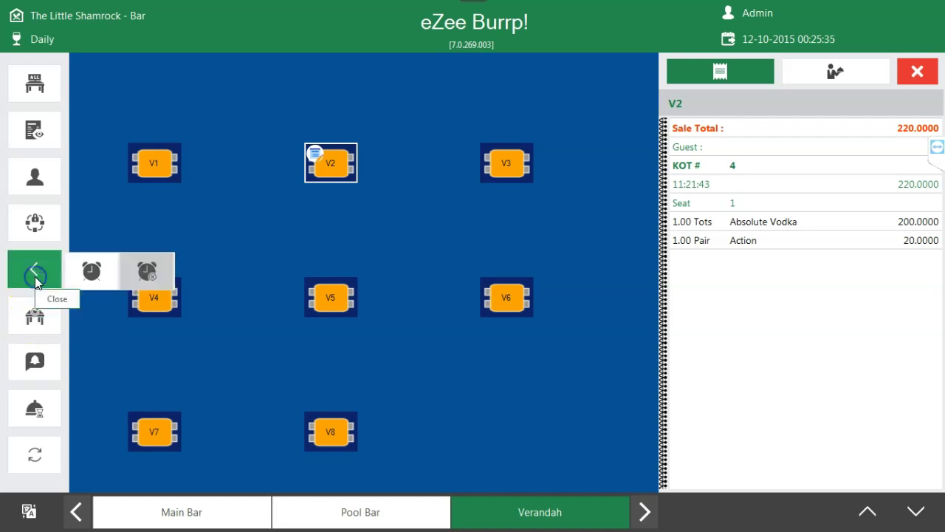
click(150, 273)
click(45, 279)
click(101, 271)
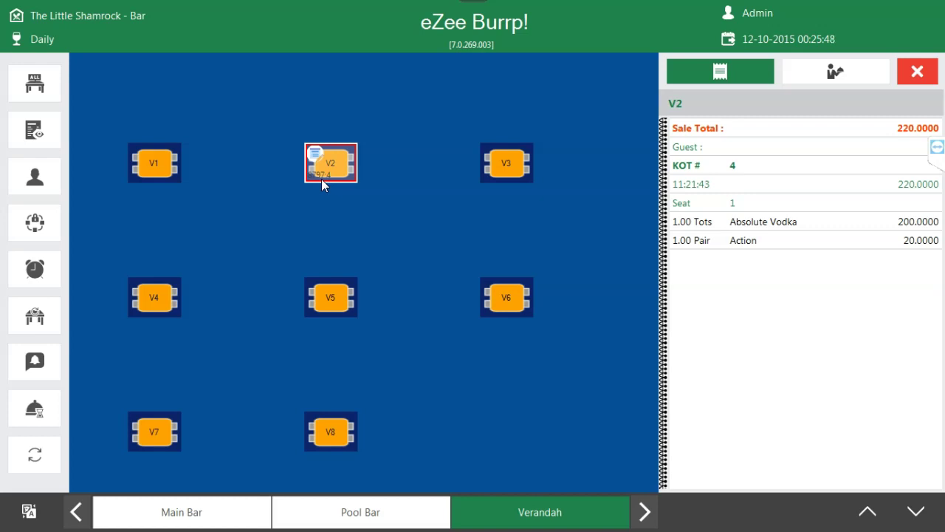
- Hide order times, and add then remove a notification tag on table V2
click(42, 268)
click(134, 274)
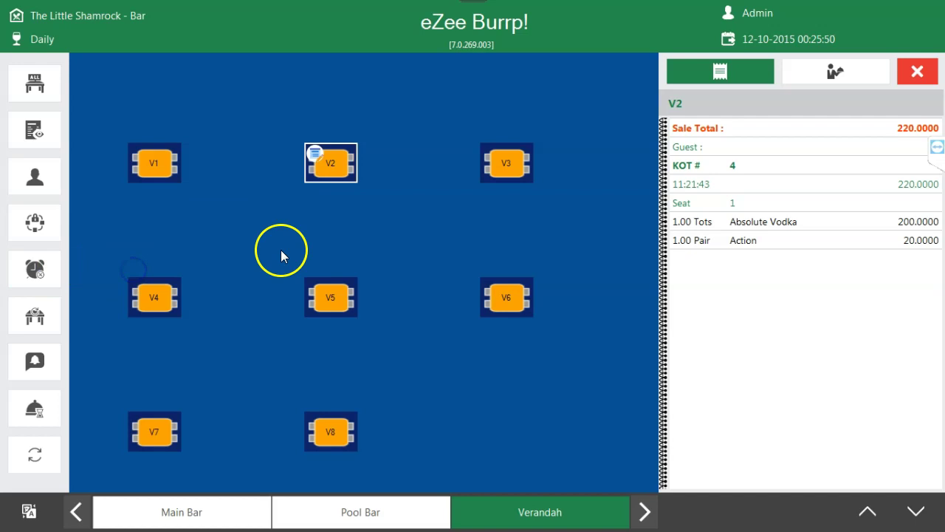
click(30, 362)
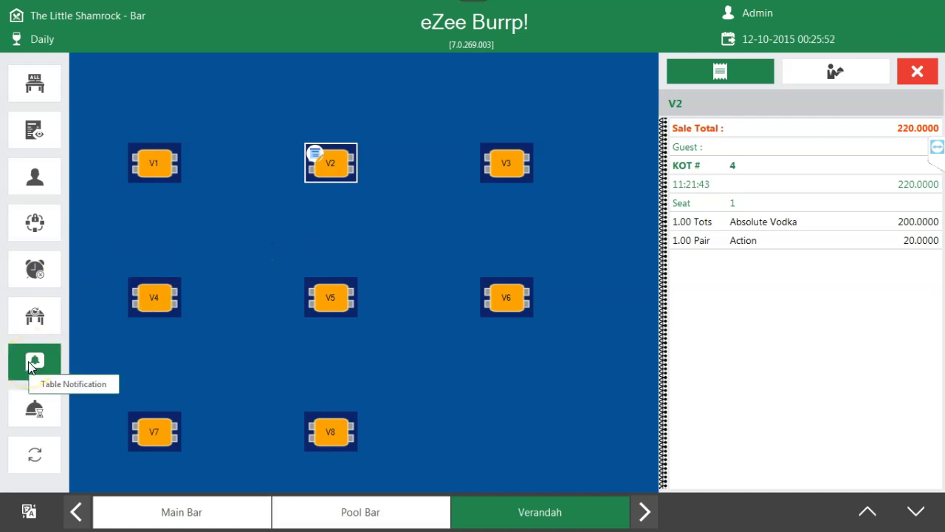
click(30, 364)
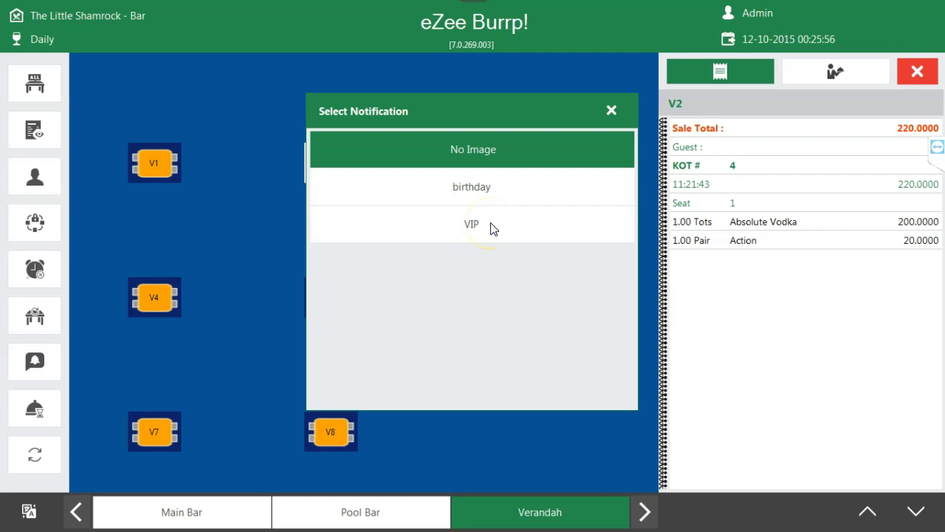
click(507, 193)
click(332, 164)
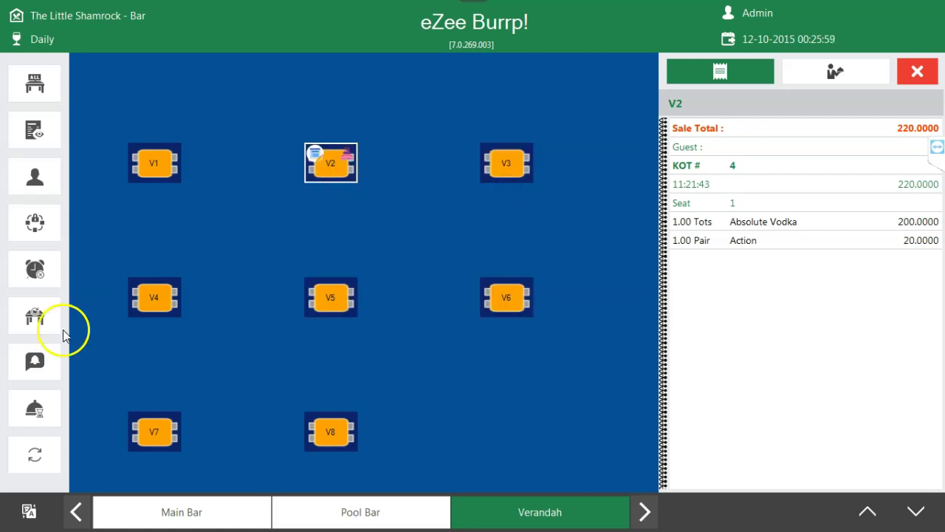
click(34, 365)
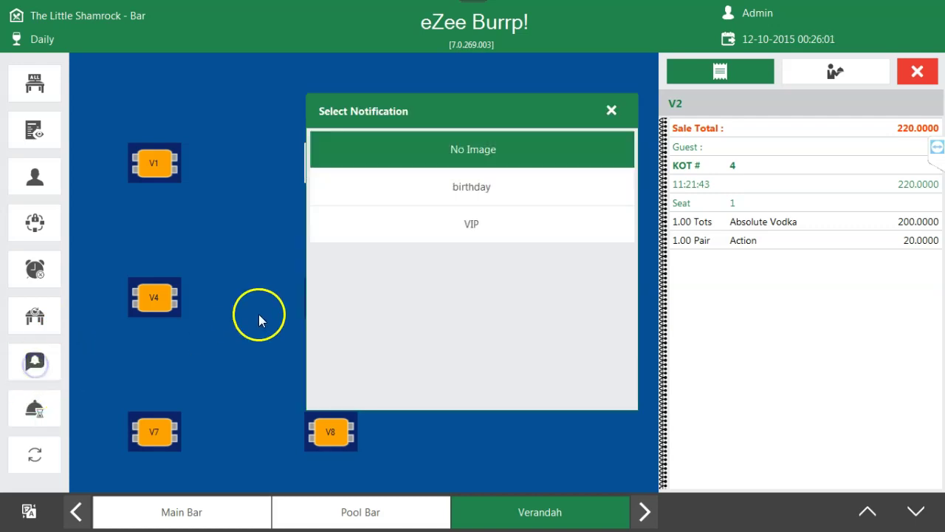
click(498, 152)
- Tag table V3 with the birthday notification, then remove it
click(509, 161)
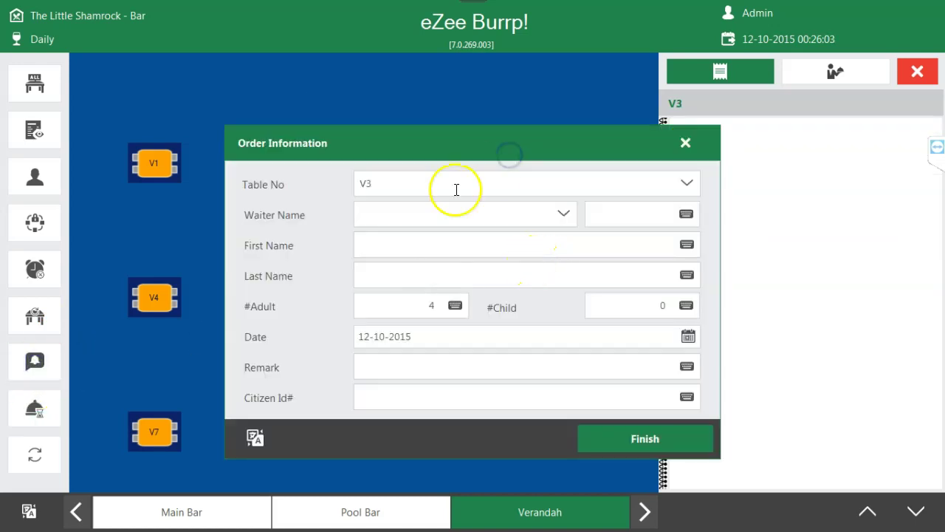
click(680, 144)
click(36, 408)
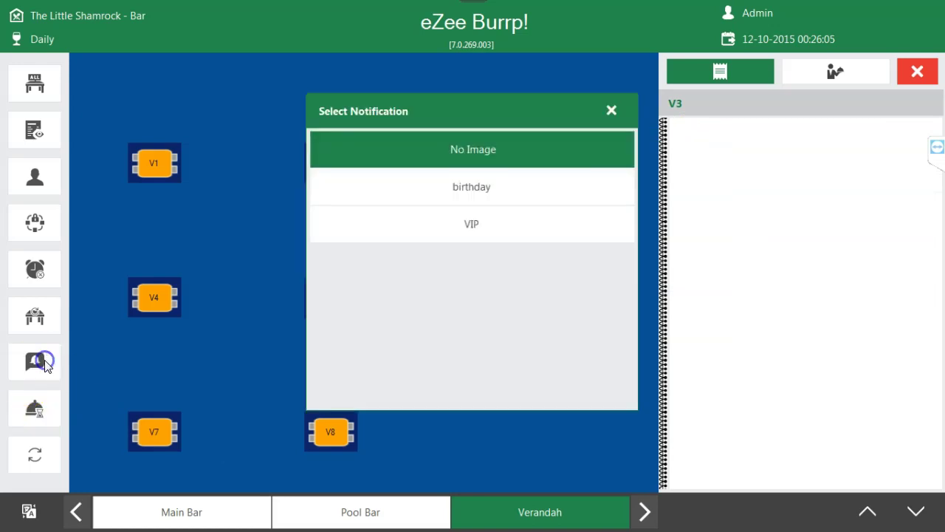
click(495, 186)
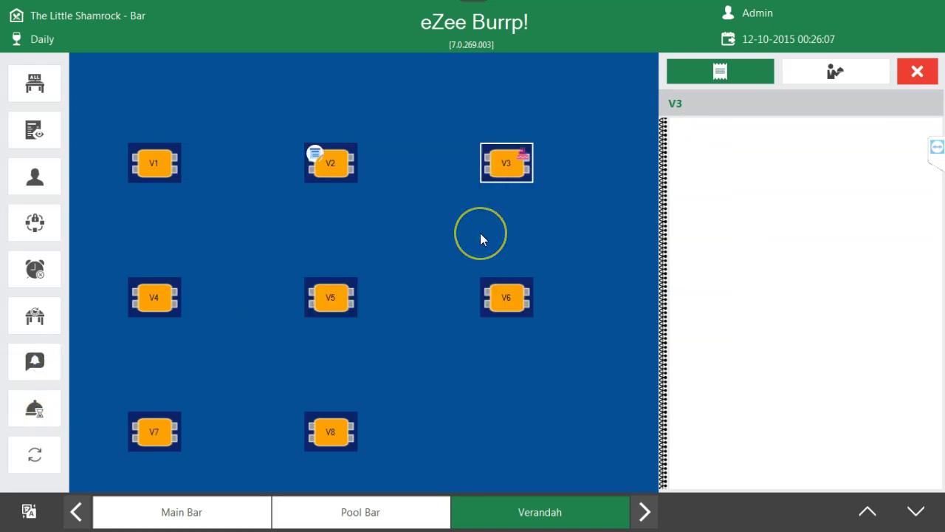
click(513, 127)
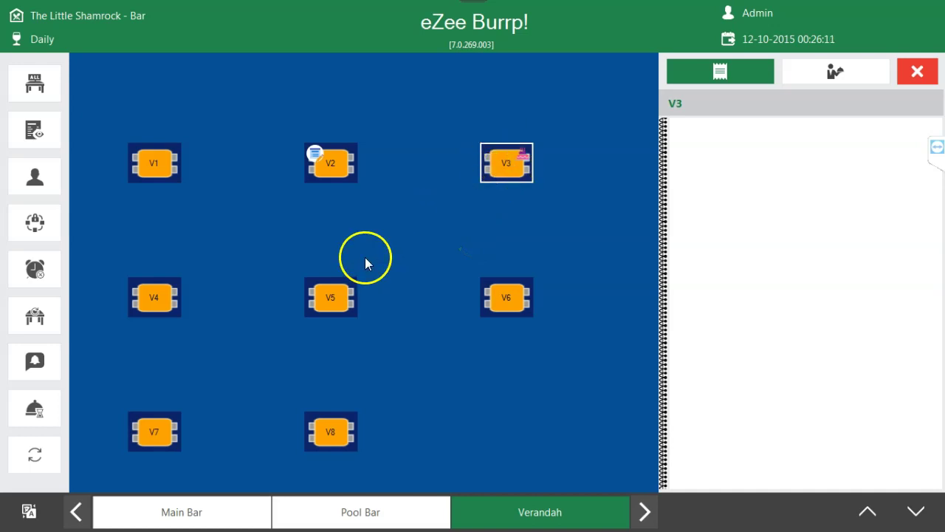
click(35, 361)
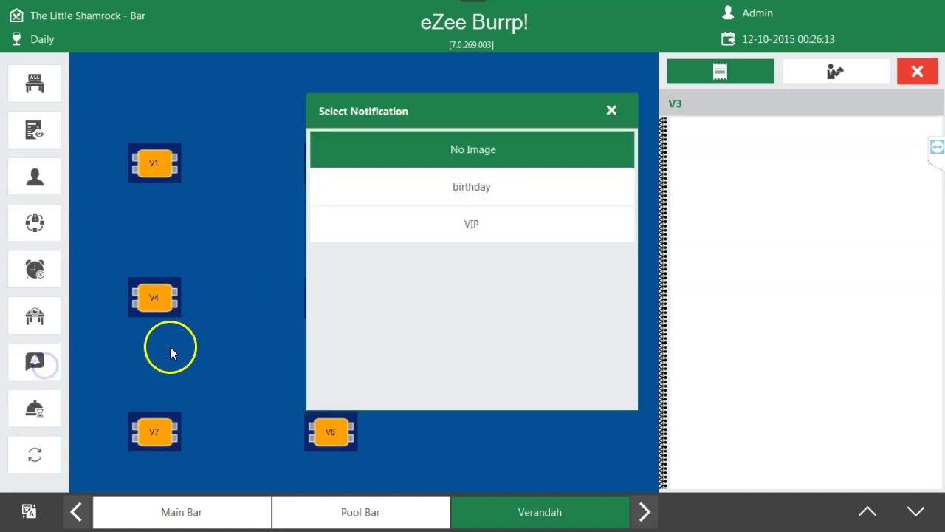
click(556, 164)
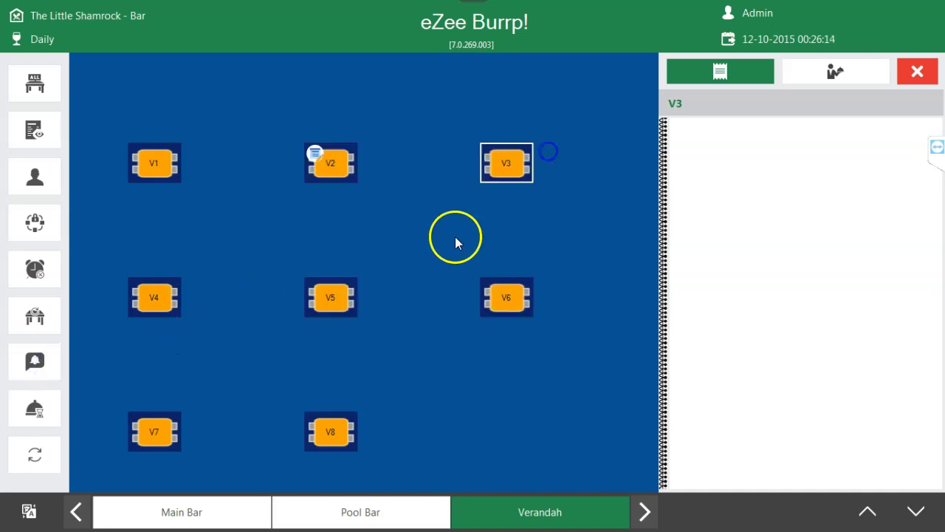
- Check the Item On Hold list twice, find it empty, and return to the main menu
click(50, 410)
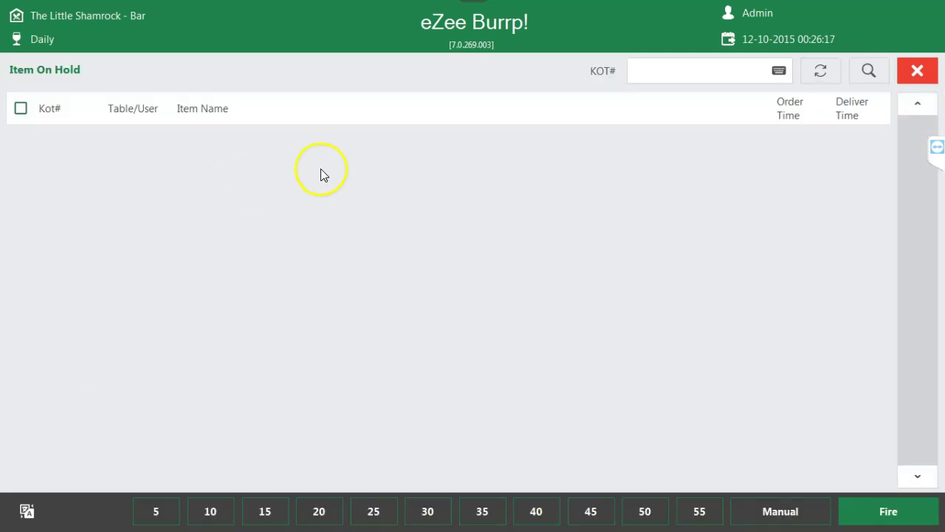
click(917, 70)
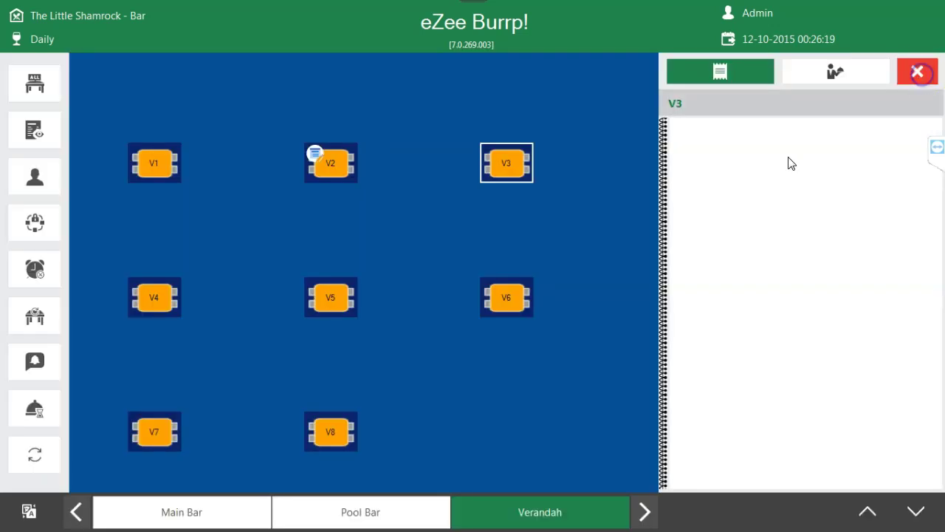
click(30, 419)
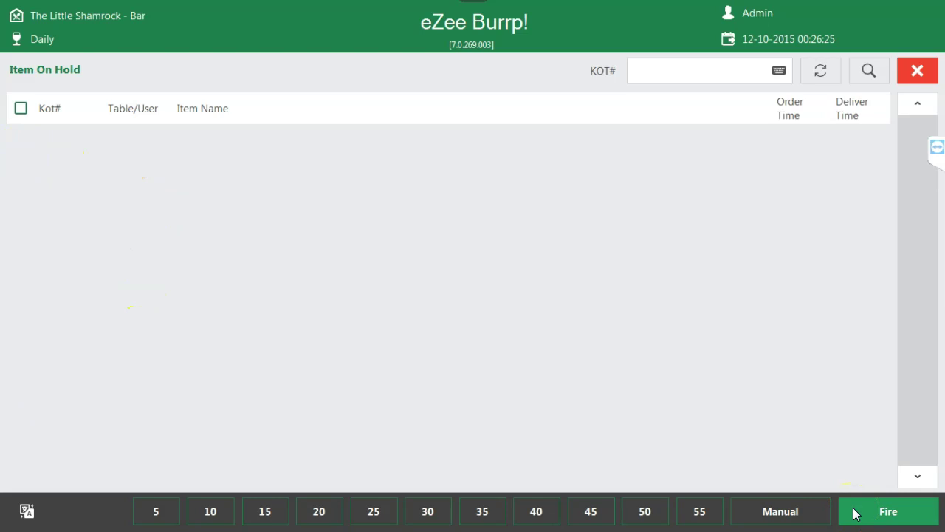
click(917, 70)
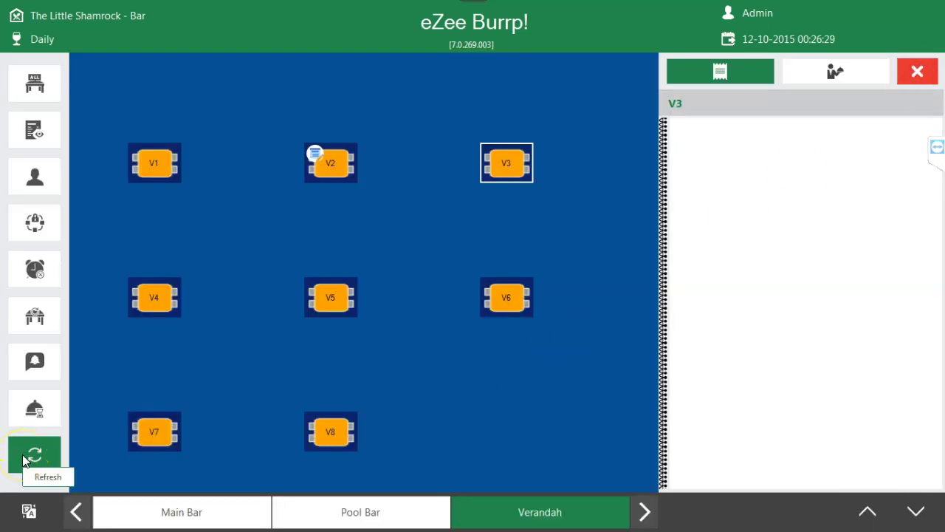
click(848, 79)
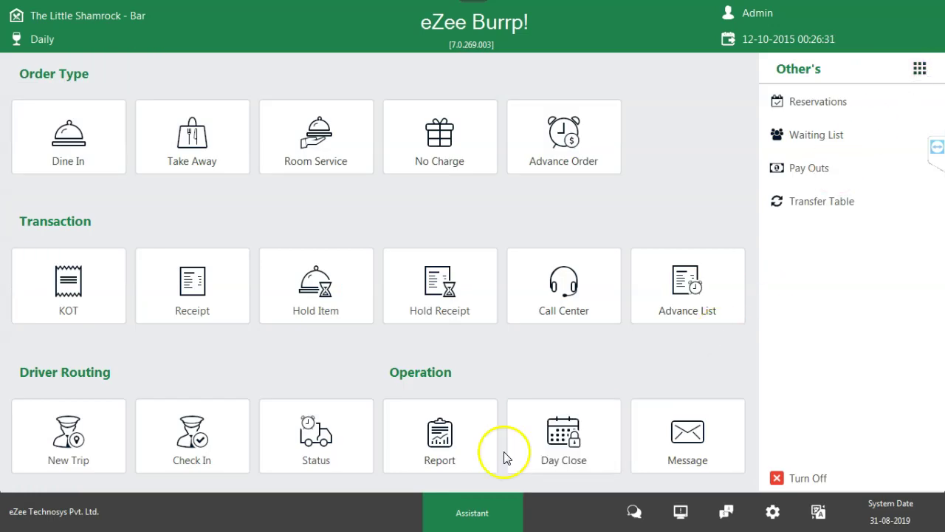
- Open the KOT List, toggle between all and four entries, and refresh for 23 October
click(51, 302)
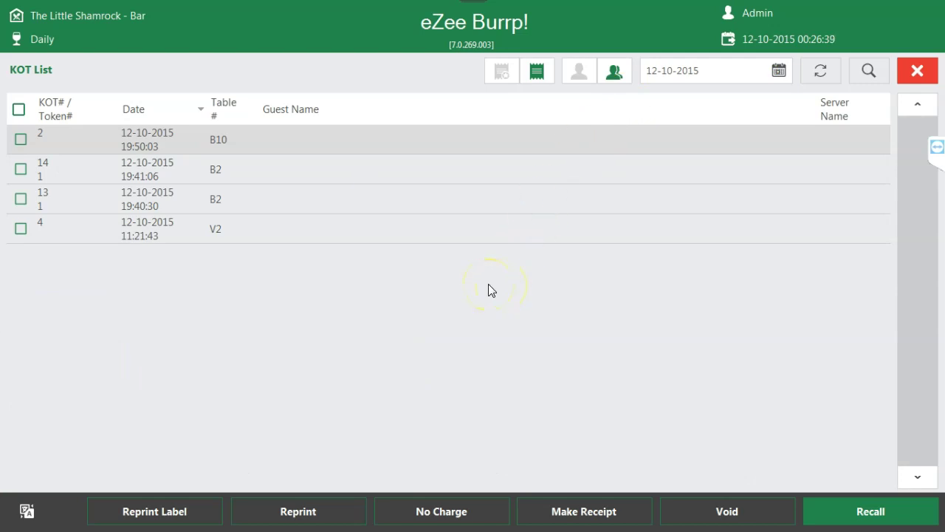
click(535, 83)
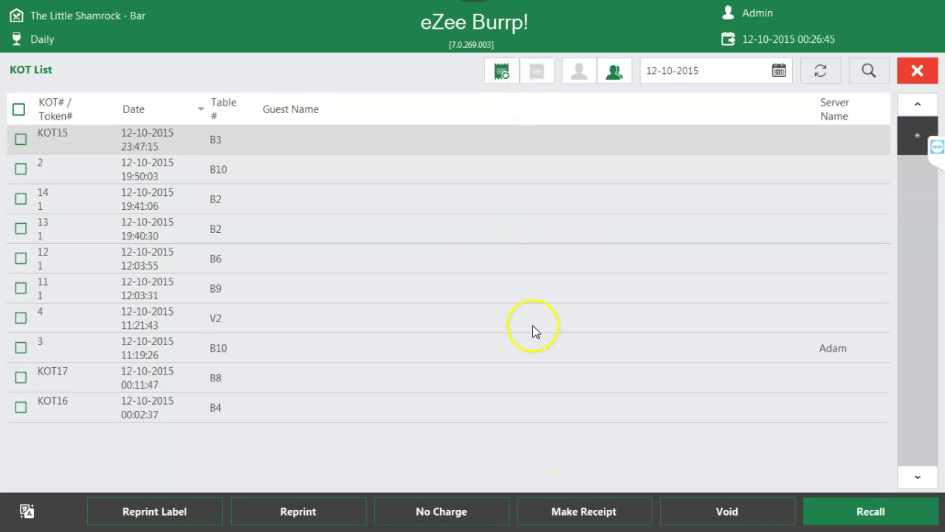
click(499, 68)
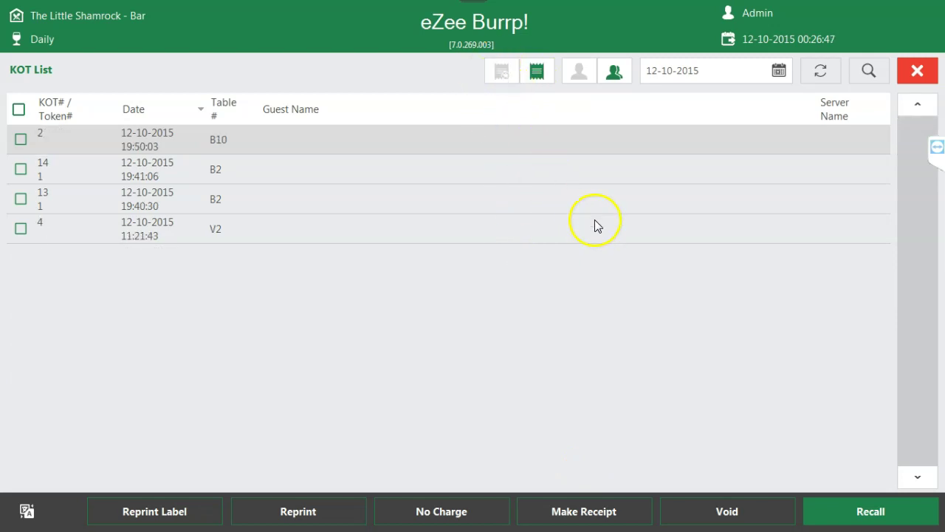
click(779, 71)
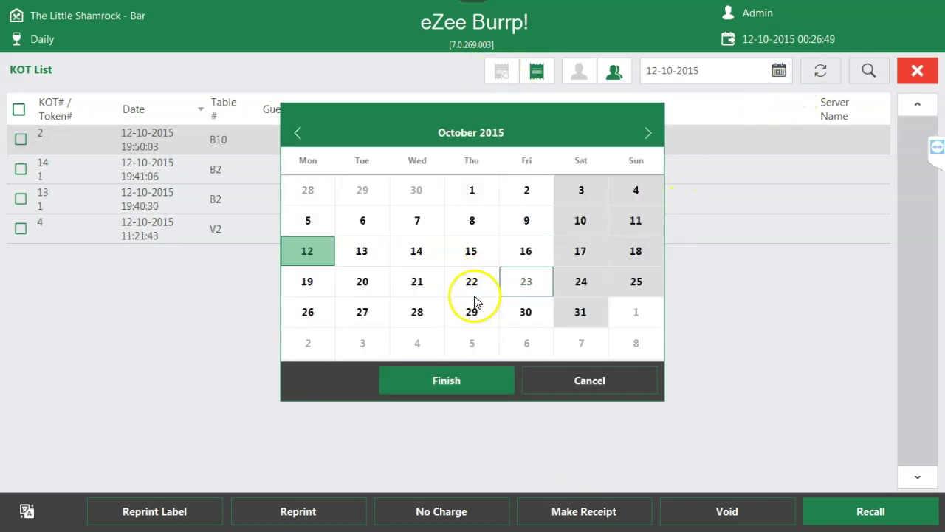
click(525, 280)
click(467, 382)
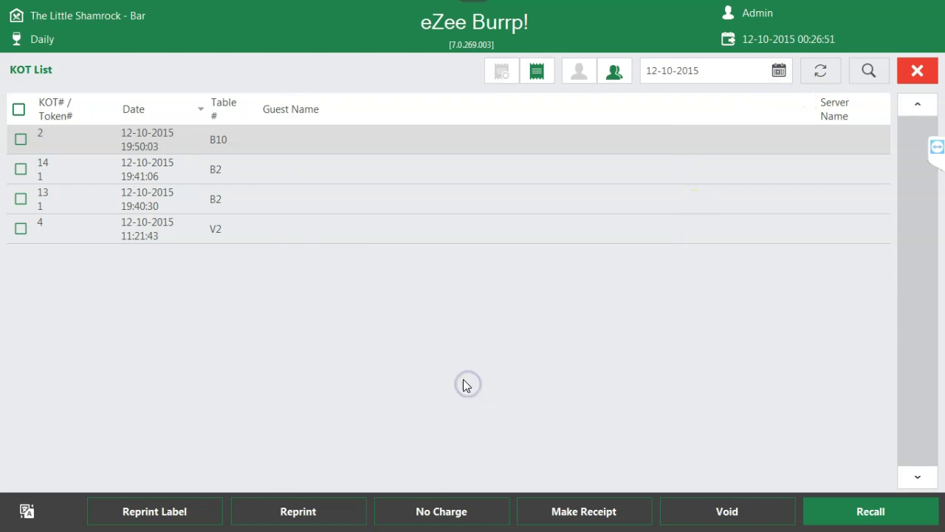
click(822, 72)
- Tick KOT 2 for table B10, try the list's bottom buttons, then close the KOT List
click(23, 142)
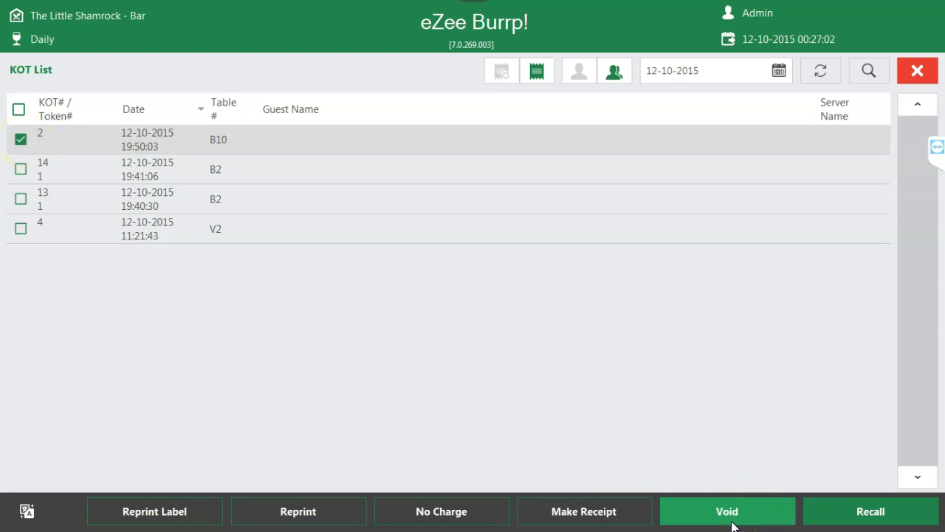
click(597, 519)
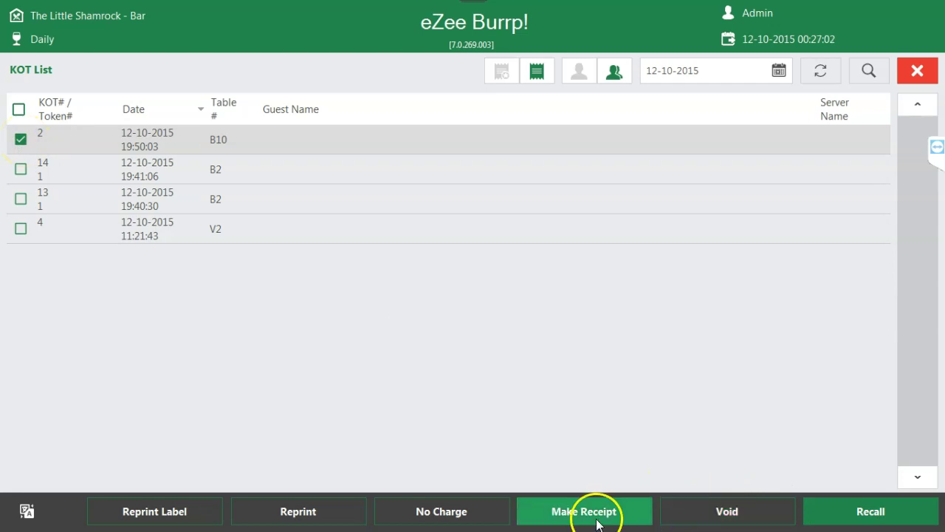
click(456, 519)
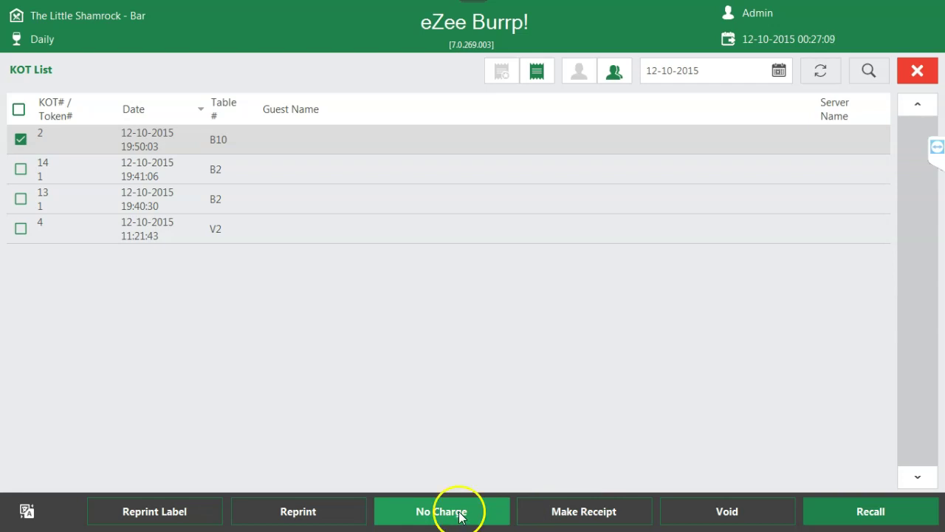
click(309, 516)
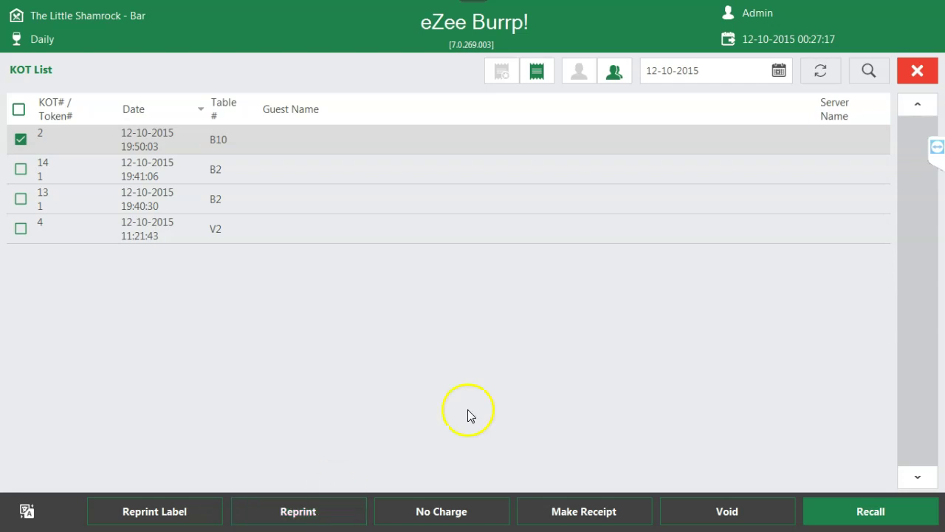
click(917, 70)
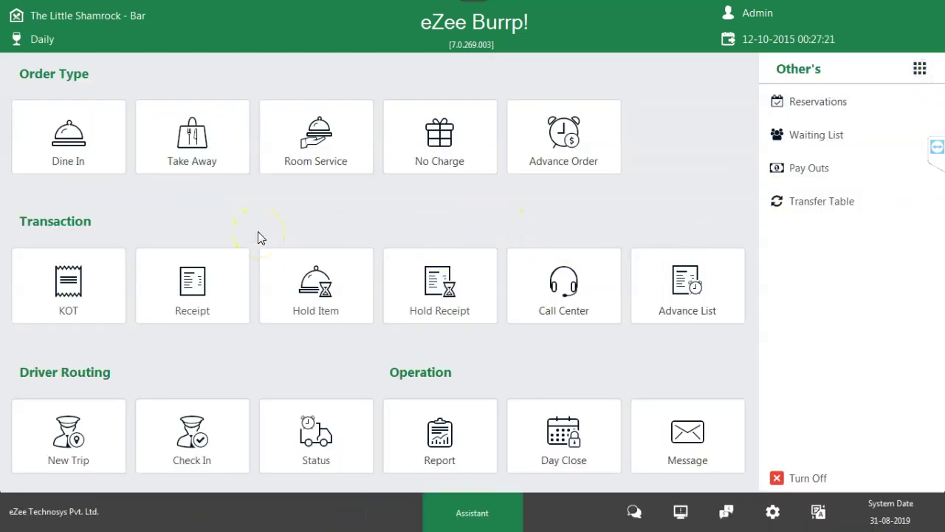
click(188, 295)
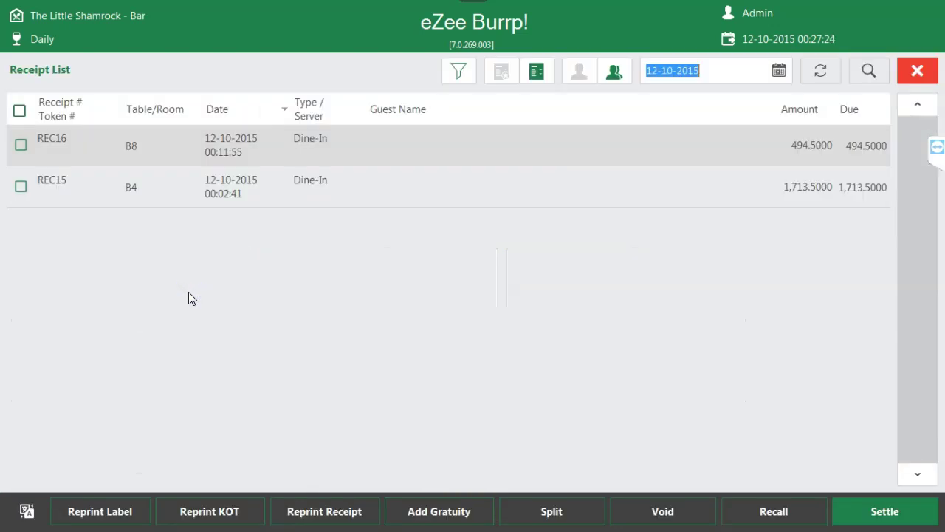
click(537, 73)
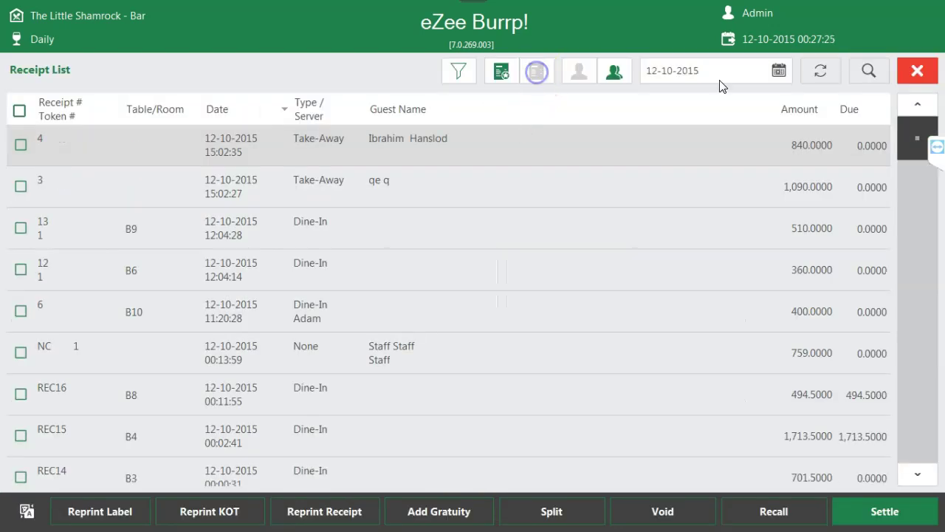
click(777, 71)
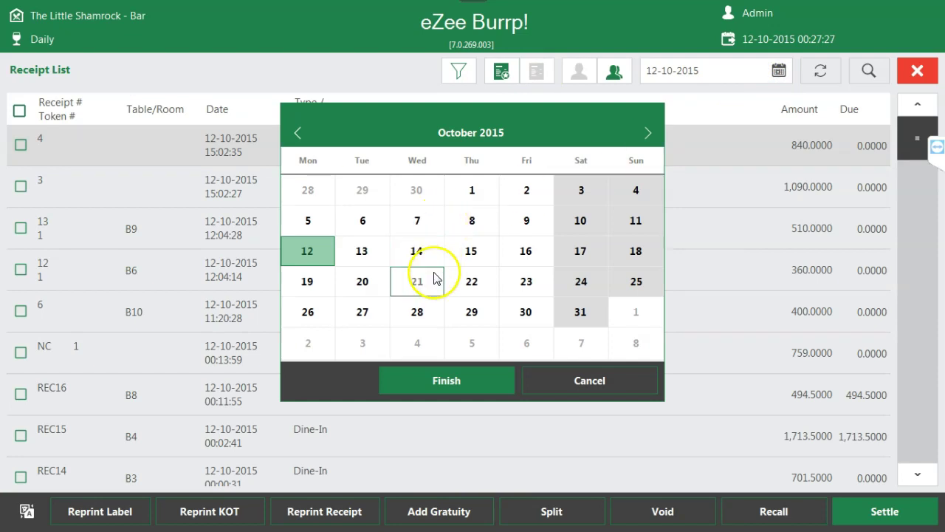
click(476, 194)
click(452, 381)
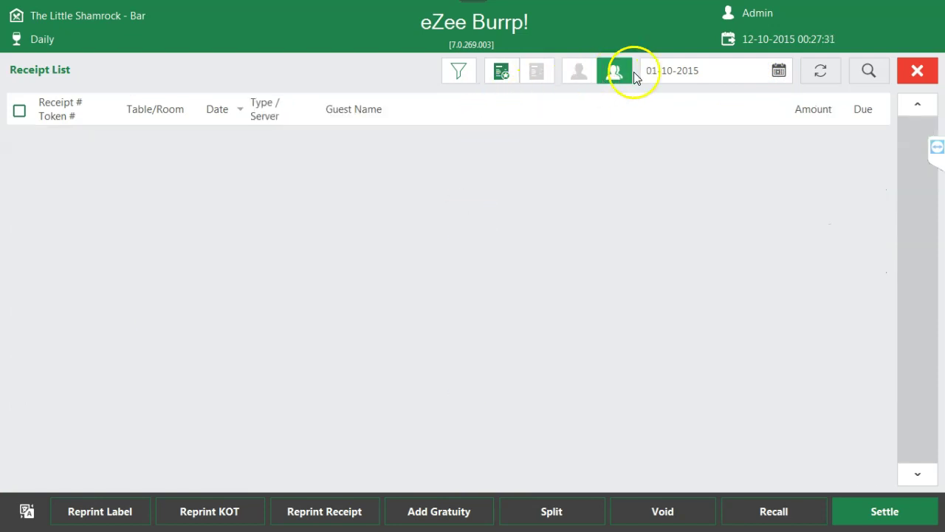
click(776, 71)
click(557, 197)
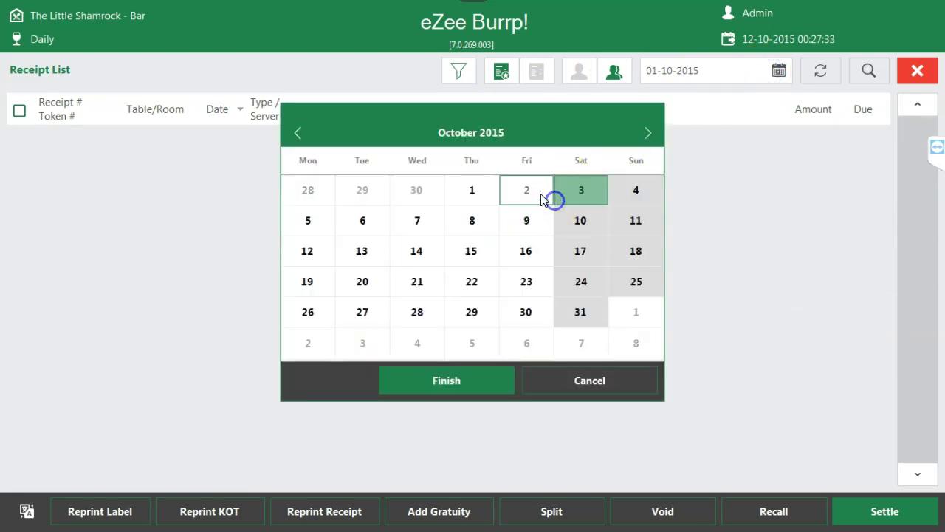
click(462, 392)
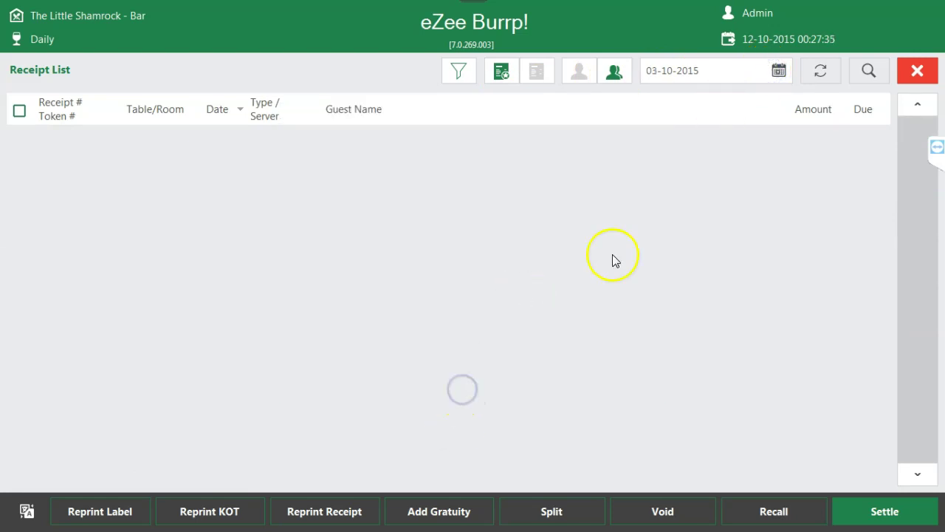
click(917, 71)
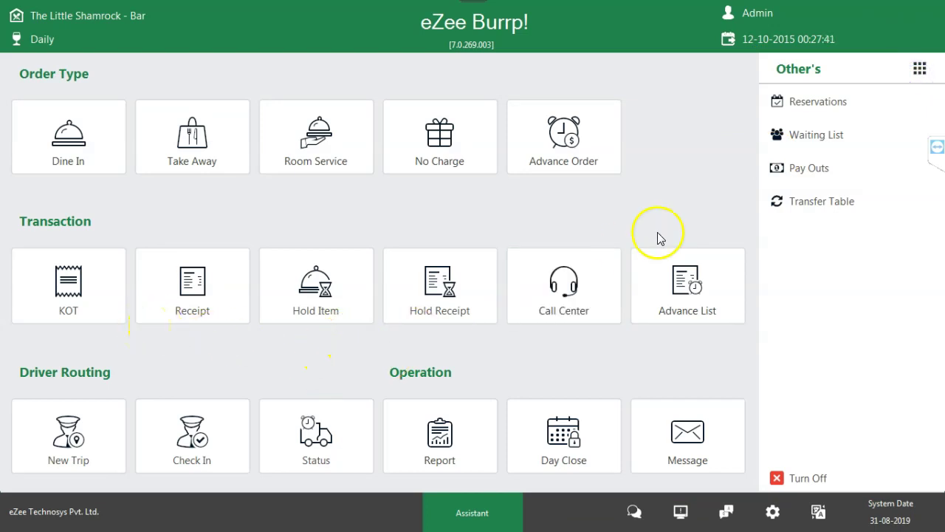
click(605, 316)
key(super)
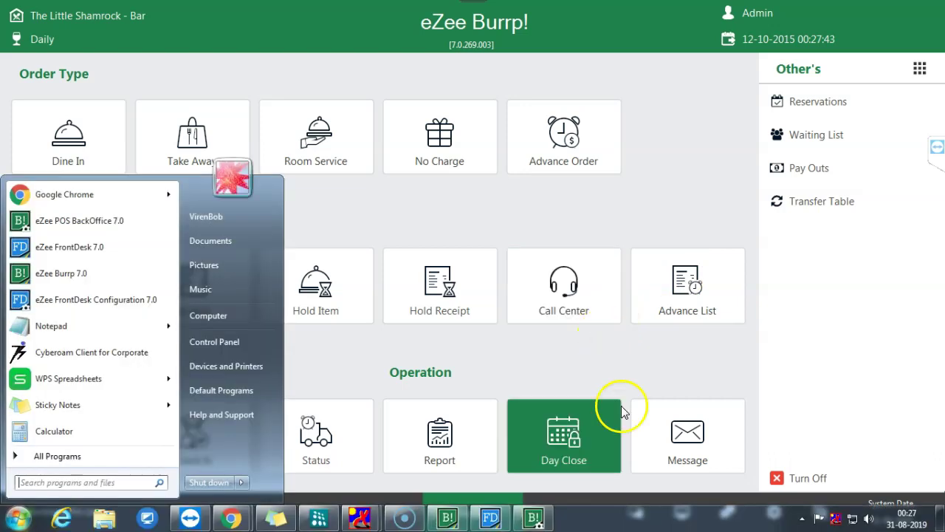
click(644, 354)
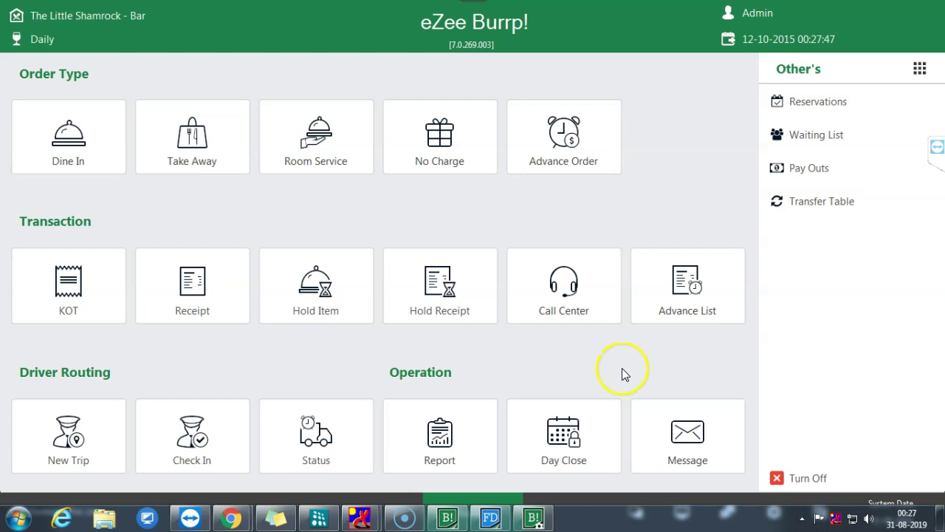
click(186, 299)
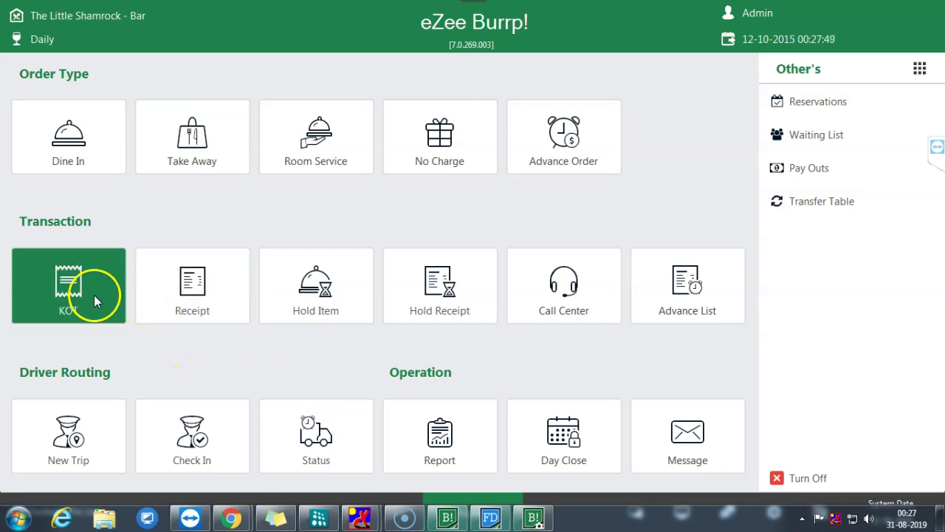
click(192, 298)
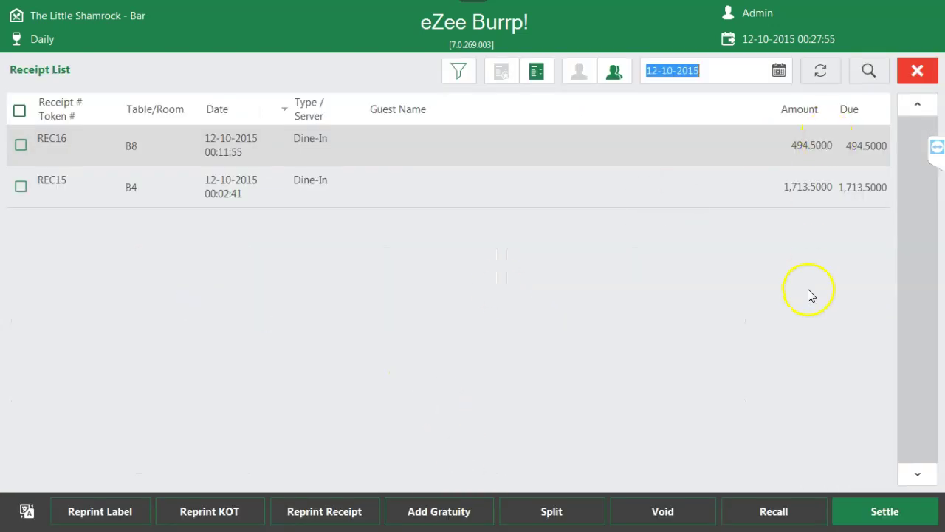
click(536, 74)
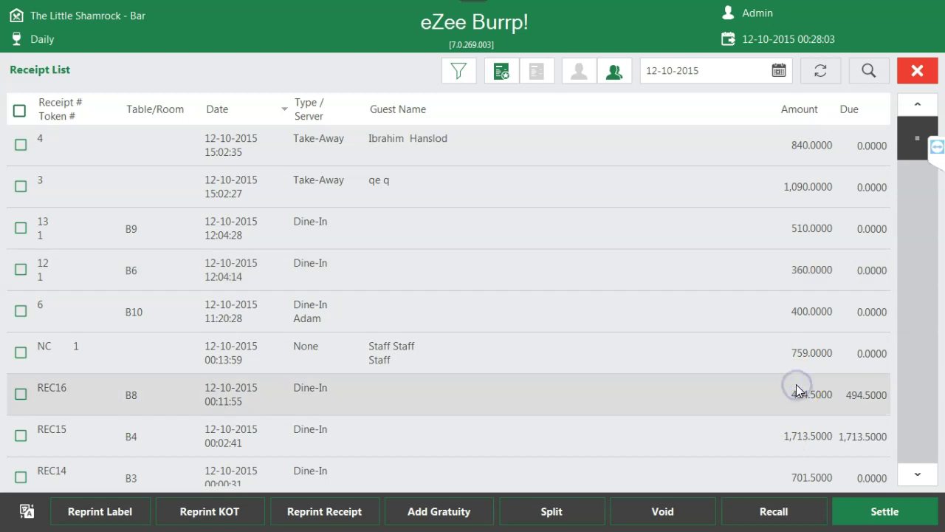
click(793, 235)
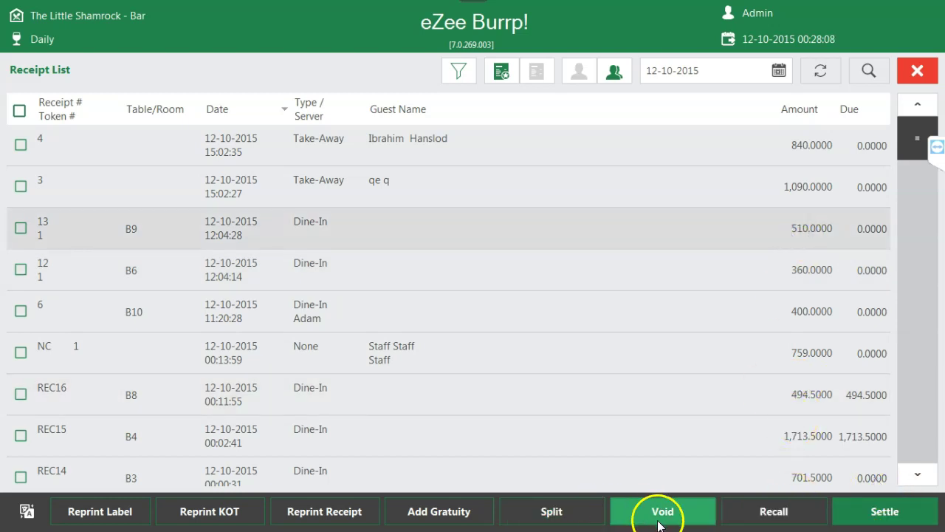
click(454, 512)
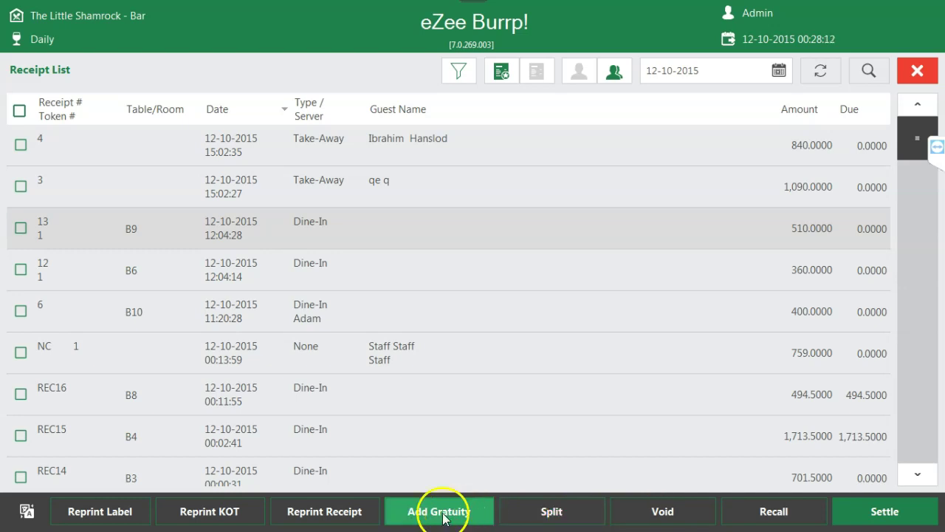
click(332, 513)
click(330, 517)
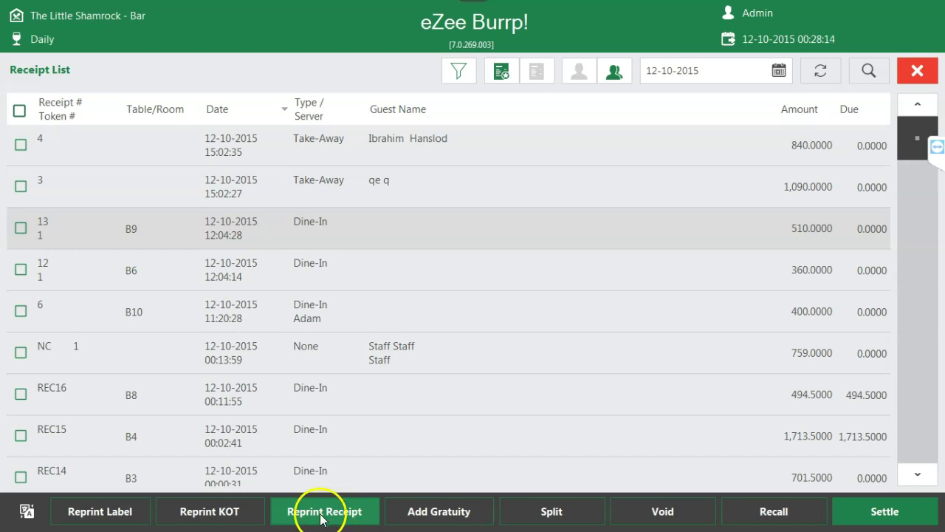
click(214, 516)
click(138, 517)
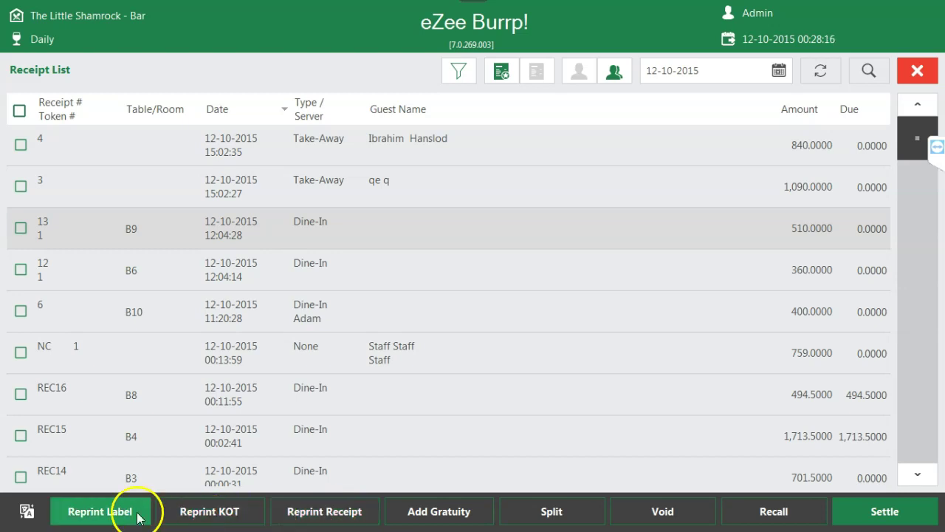
click(917, 138)
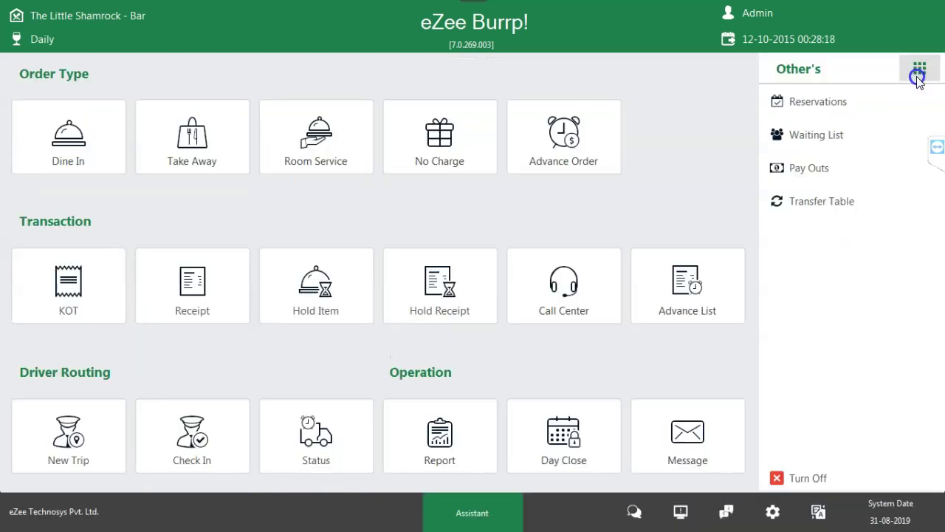
click(315, 266)
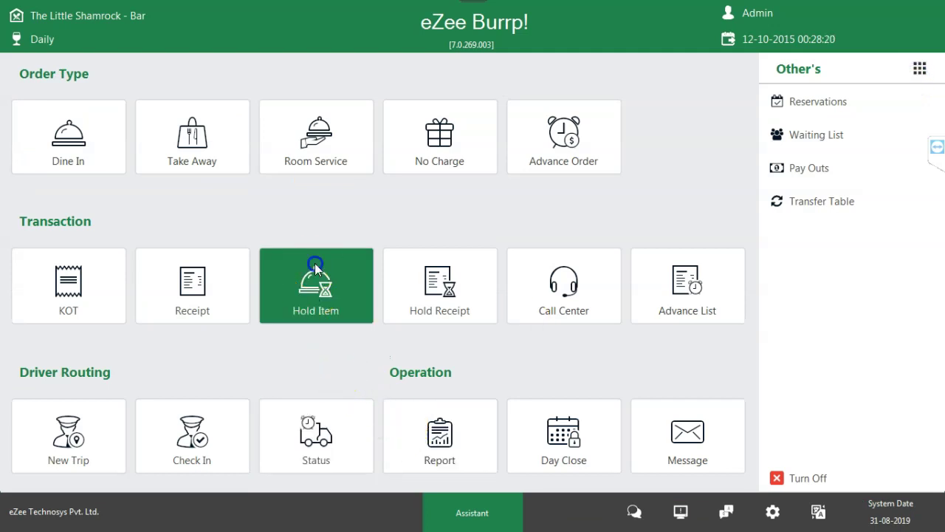
click(918, 70)
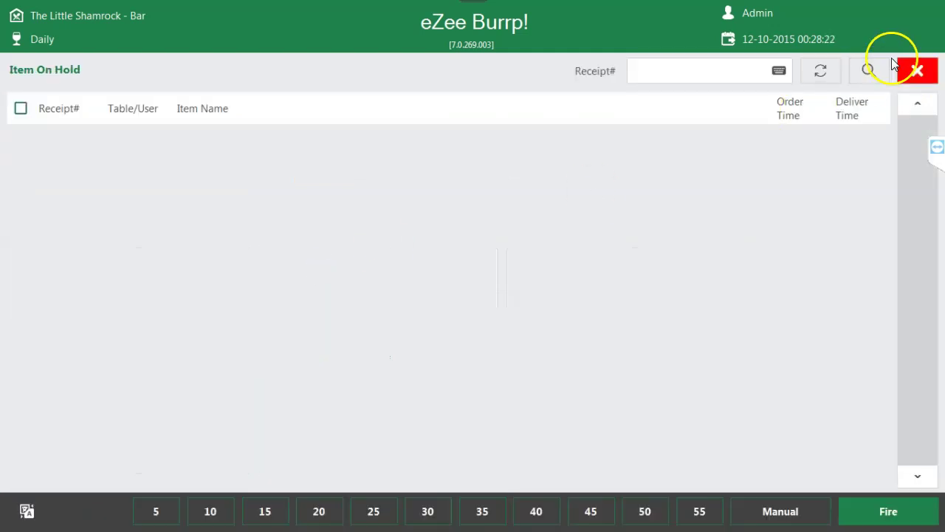
click(484, 293)
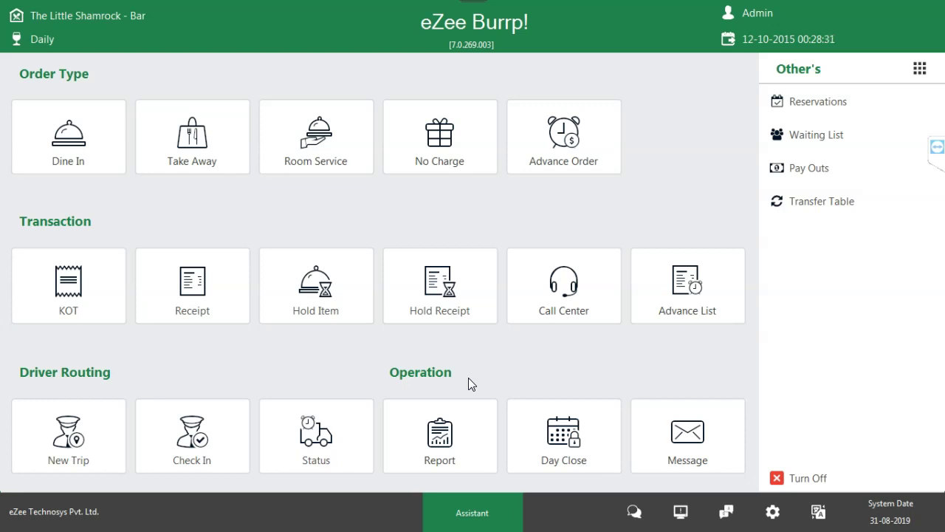
click(411, 377)
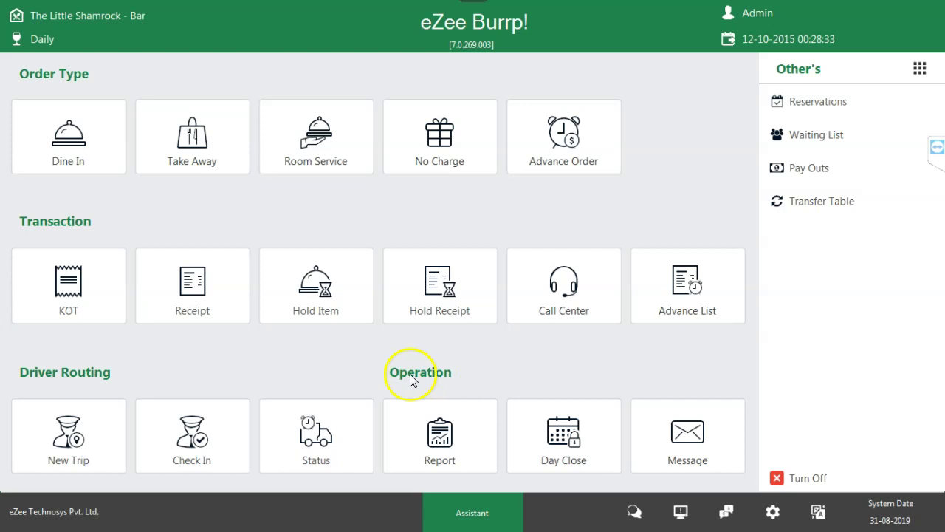
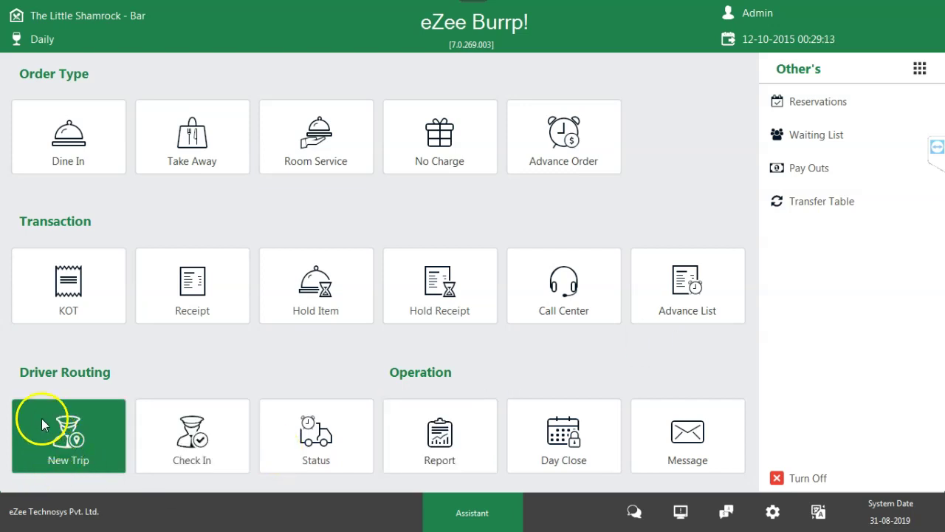
- Browse the report types, then preview the Sales Report for 12-10-2015 (Grand Total 6,109.5000)
click(81, 439)
click(916, 70)
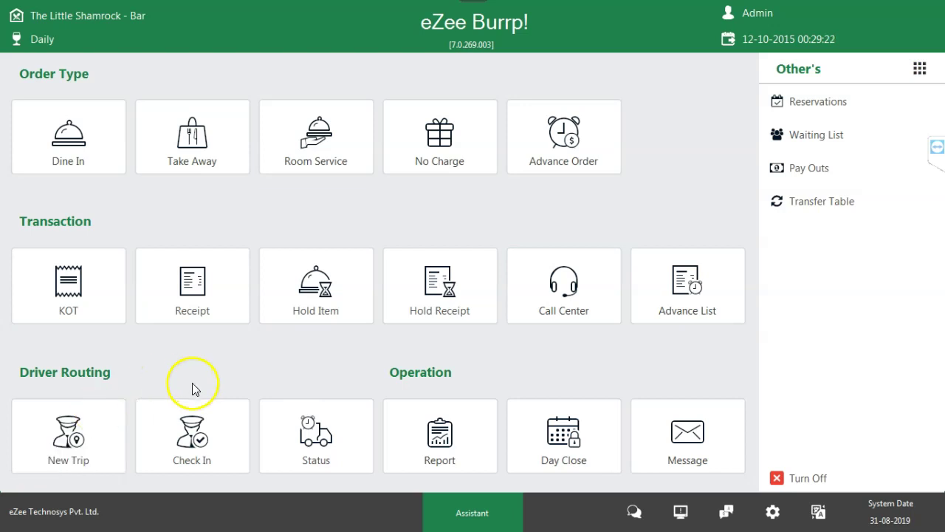
click(468, 441)
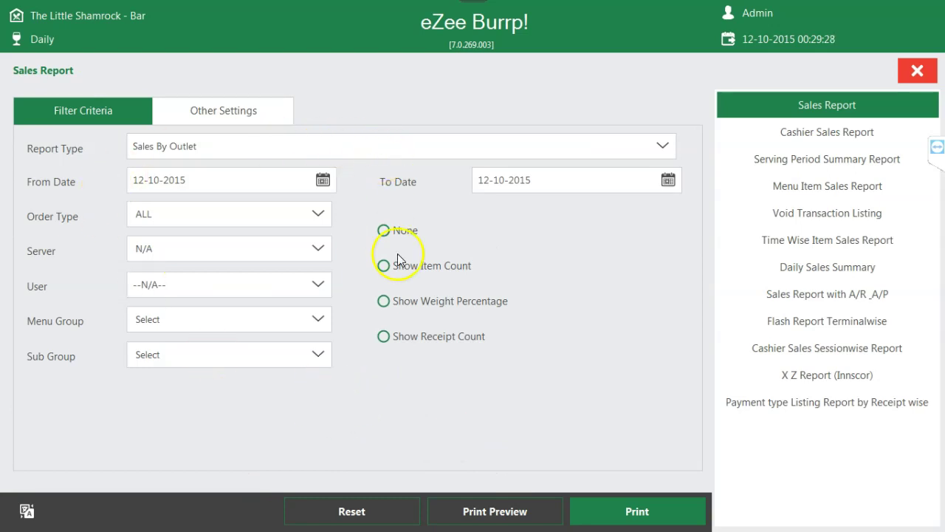
click(820, 133)
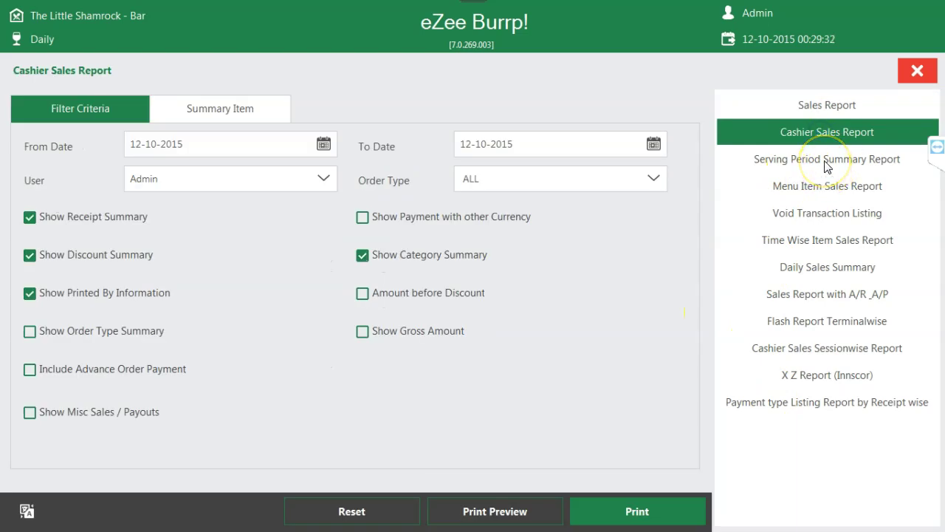
click(826, 164)
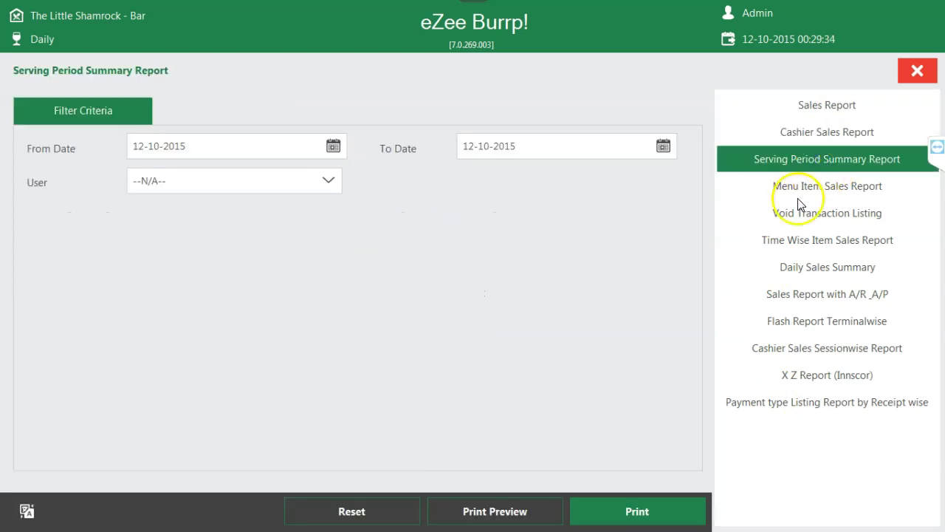
click(802, 190)
click(799, 216)
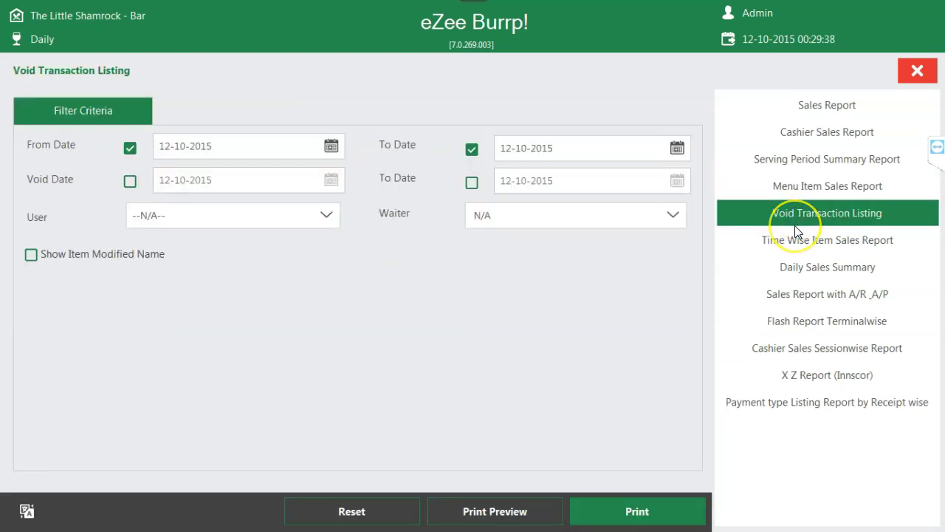
click(827, 104)
click(486, 512)
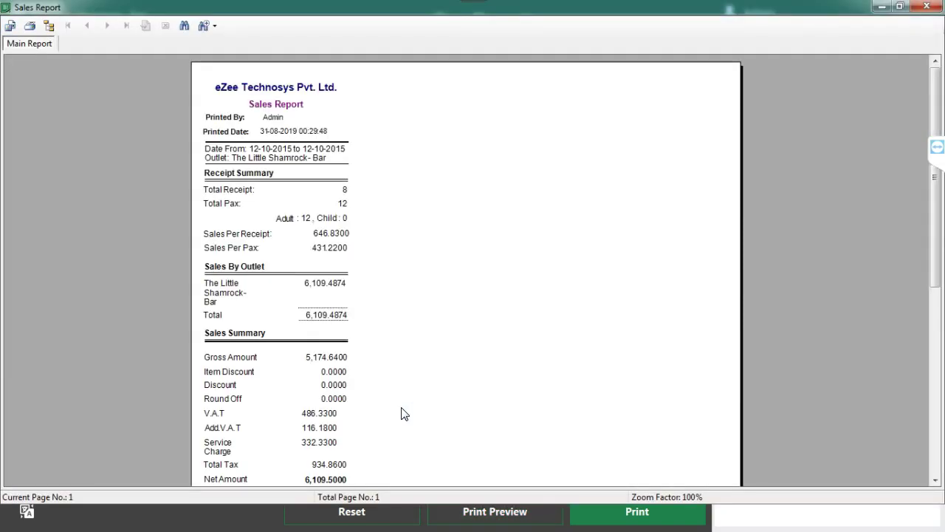
- Scroll the sales preview, close it and the Reports screen, and return to Back Office
click(401, 414)
scroll(401, 411, down, 5)
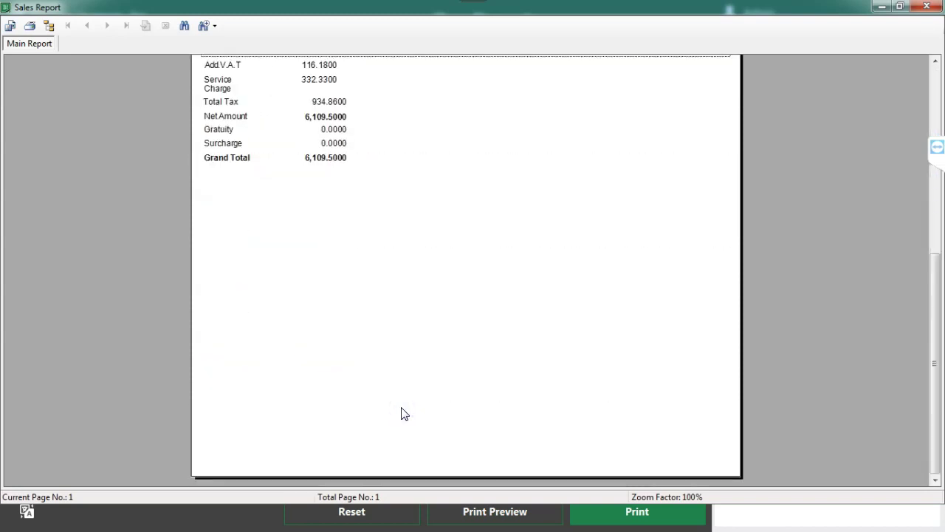
scroll(405, 413, up, 5)
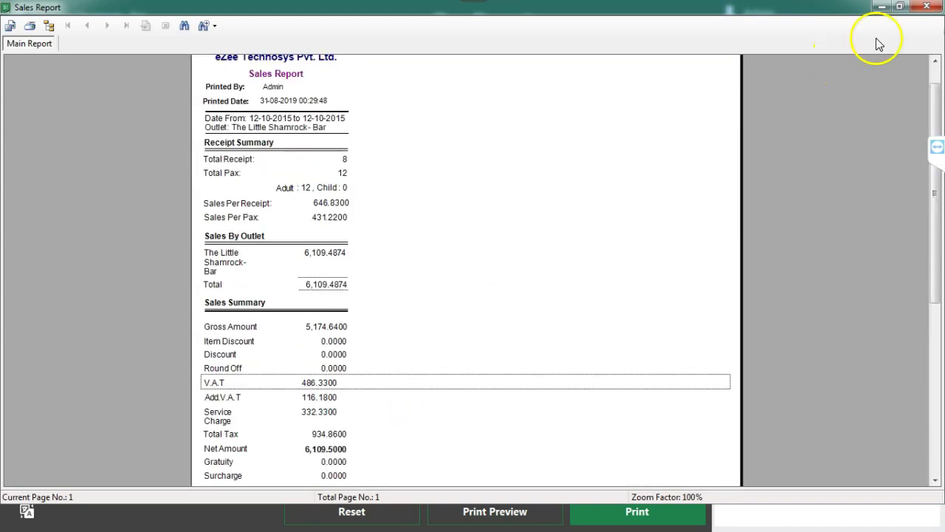
click(926, 7)
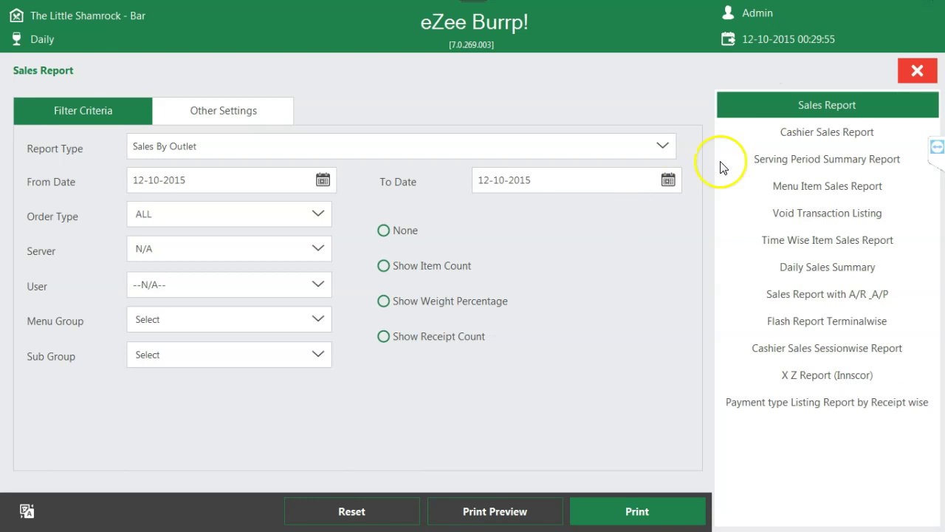
click(916, 76)
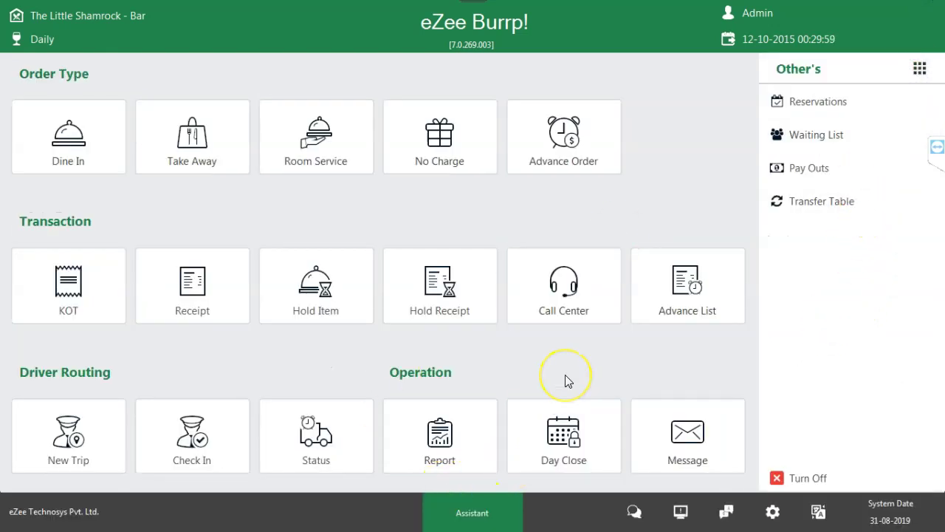
key(super)
click(534, 519)
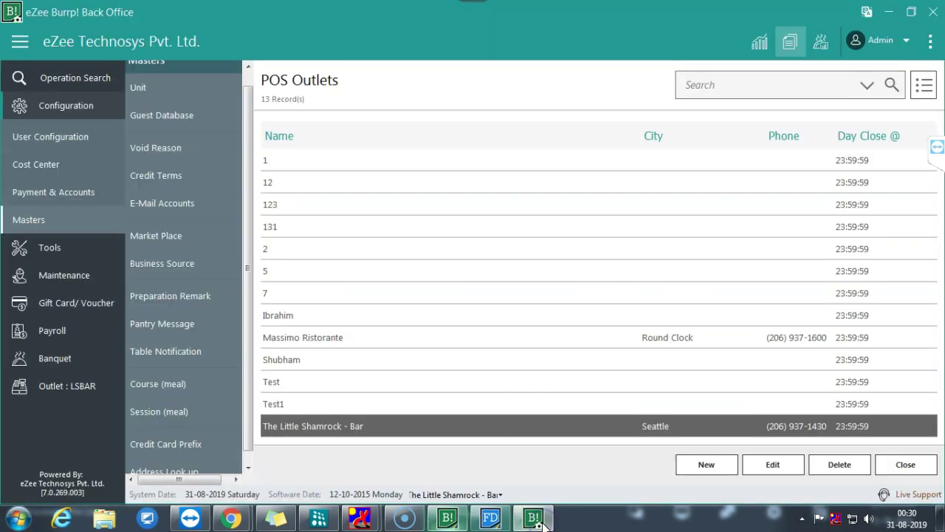
- Close the POS Outlets list
click(920, 466)
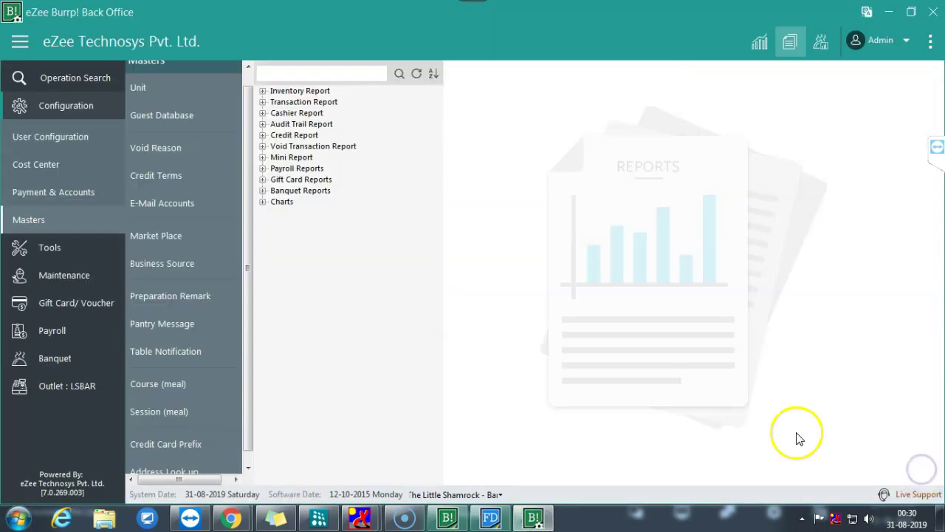
click(81, 80)
click(739, 90)
- Review the Summary View dashboard (9 receipts, 2 open), then start the POS Day Close
click(756, 43)
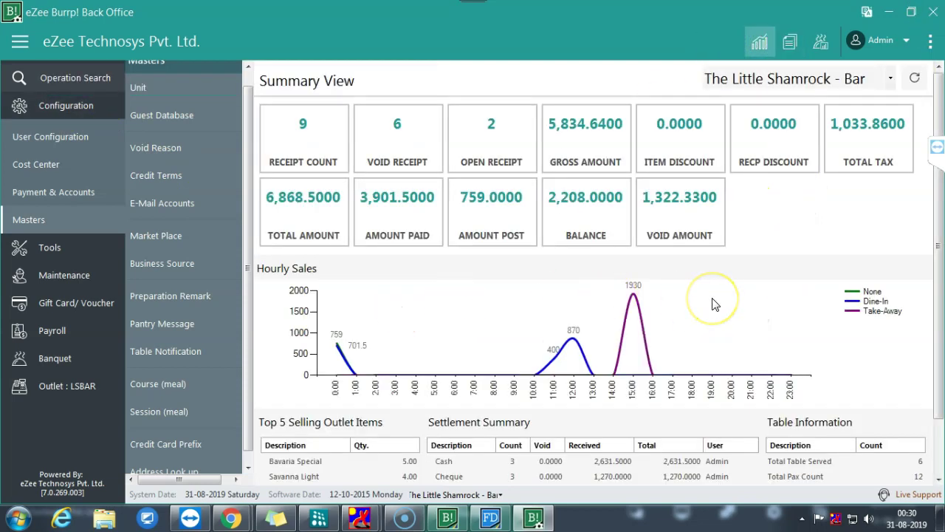
click(310, 151)
click(399, 152)
scroll(787, 242, down, 2)
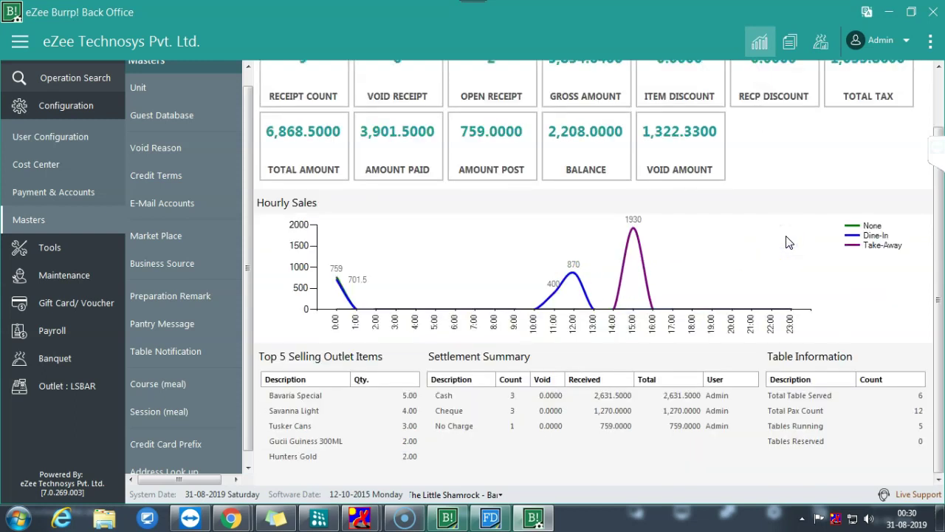
scroll(787, 243, up, 2)
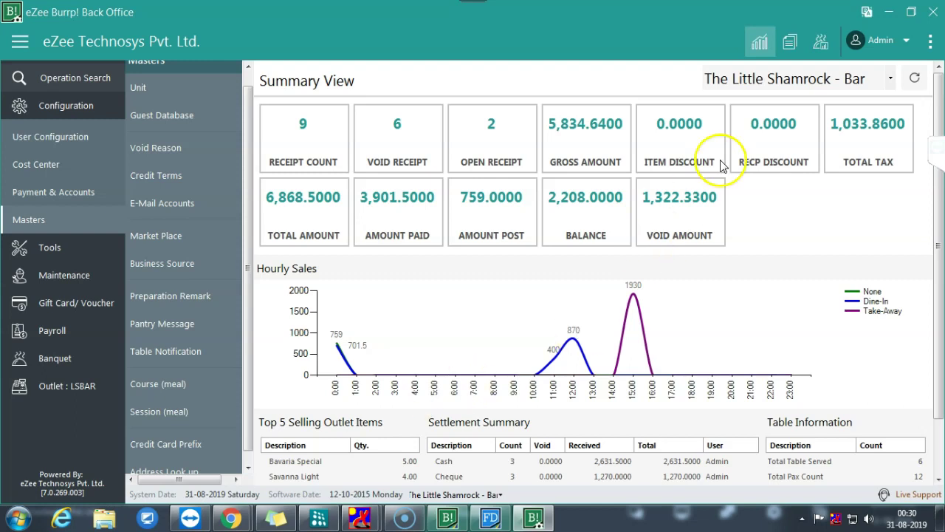
click(868, 13)
click(573, 436)
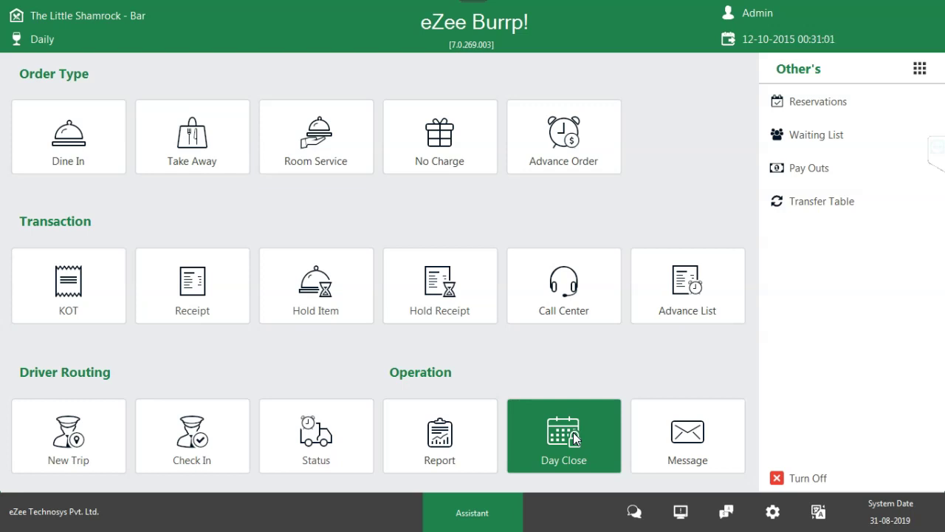
- Find the Night Audit report by searching 'night', run it for 12-10-2015, and close the preview
key(super)
click(447, 517)
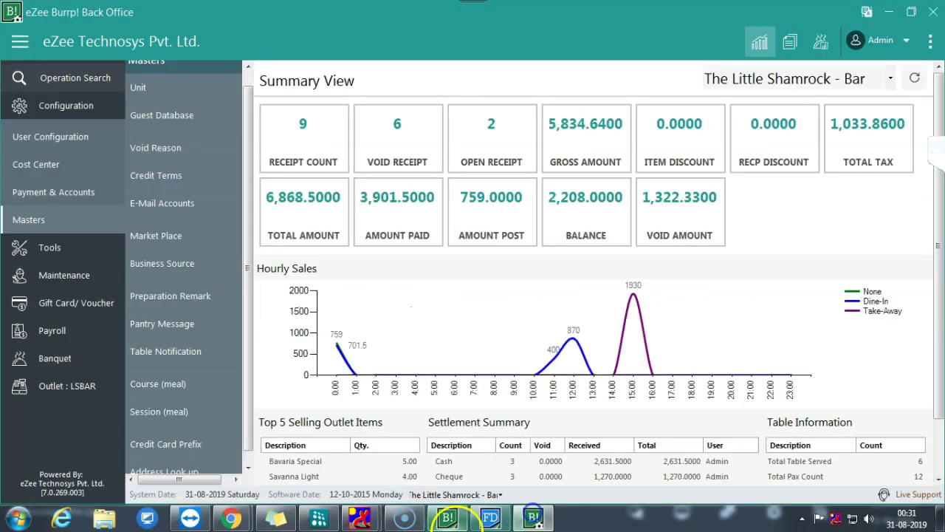
click(791, 40)
click(334, 74)
text(night)
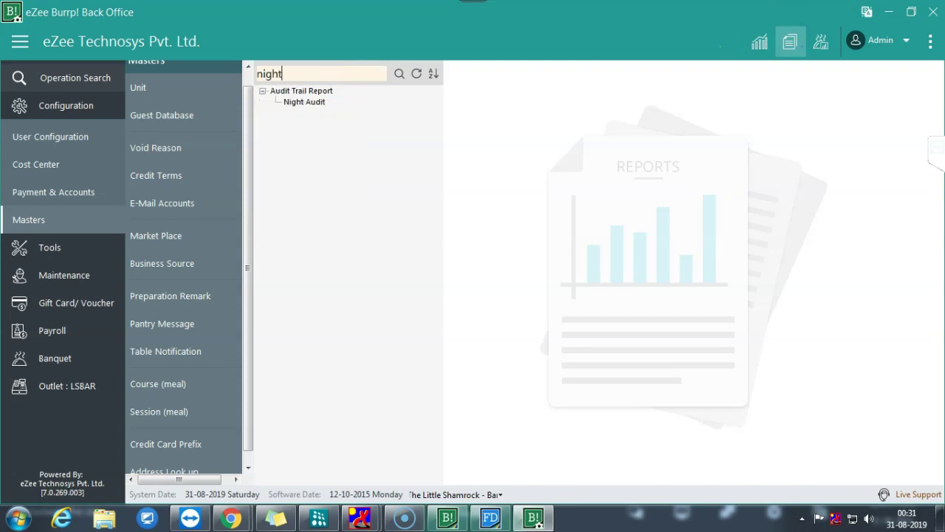
click(304, 101)
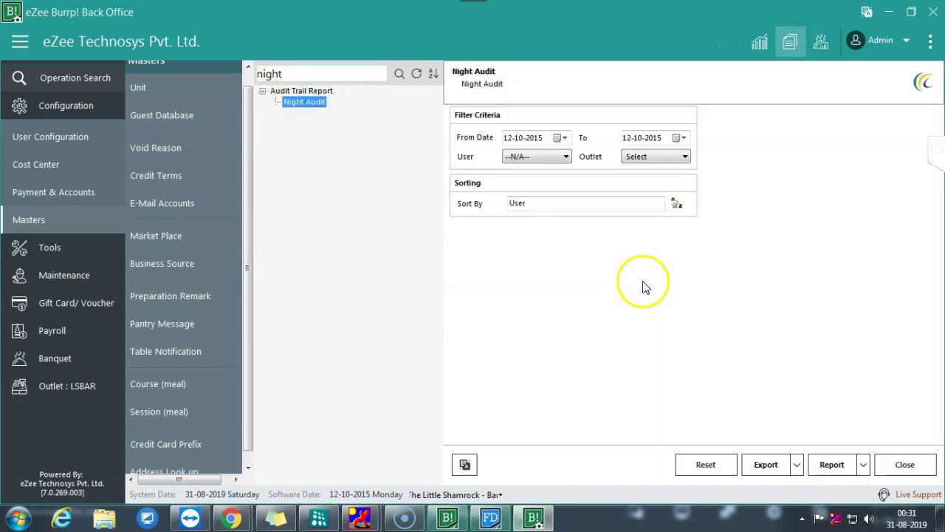
click(834, 465)
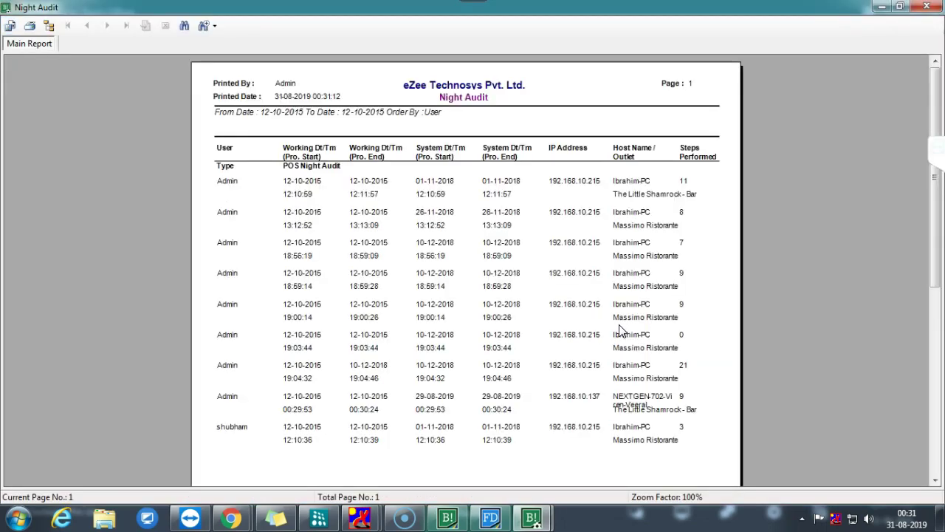
click(372, 291)
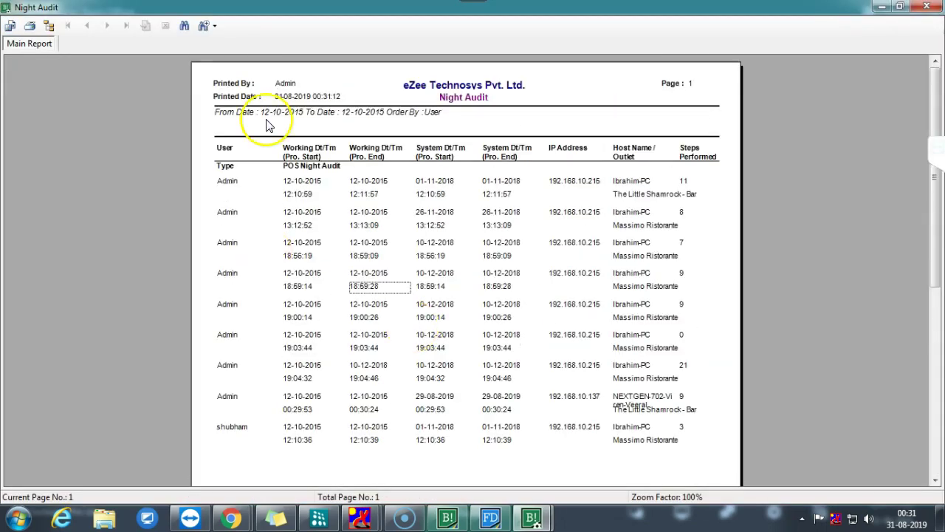
click(926, 7)
- Rerun Night Audit for 11-10-2015, close the empty preview, and minimize Back Office
click(561, 138)
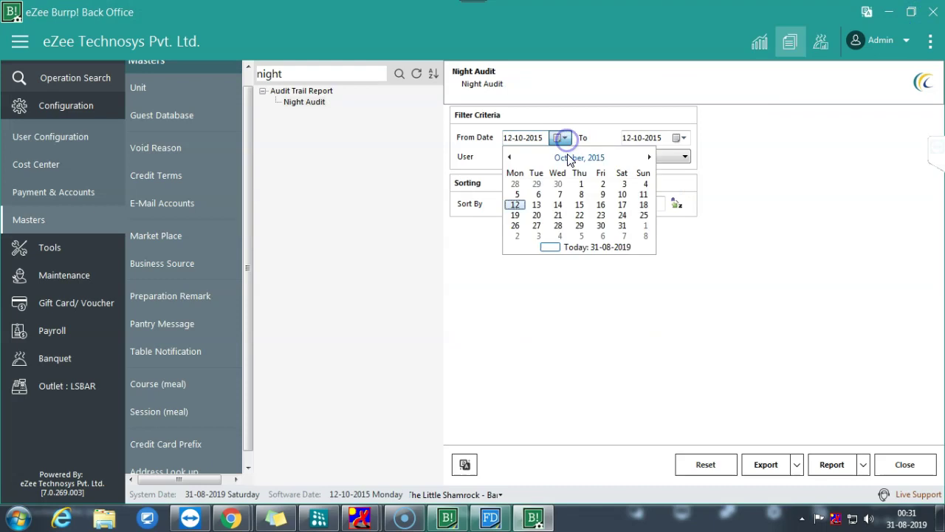
click(644, 195)
click(678, 138)
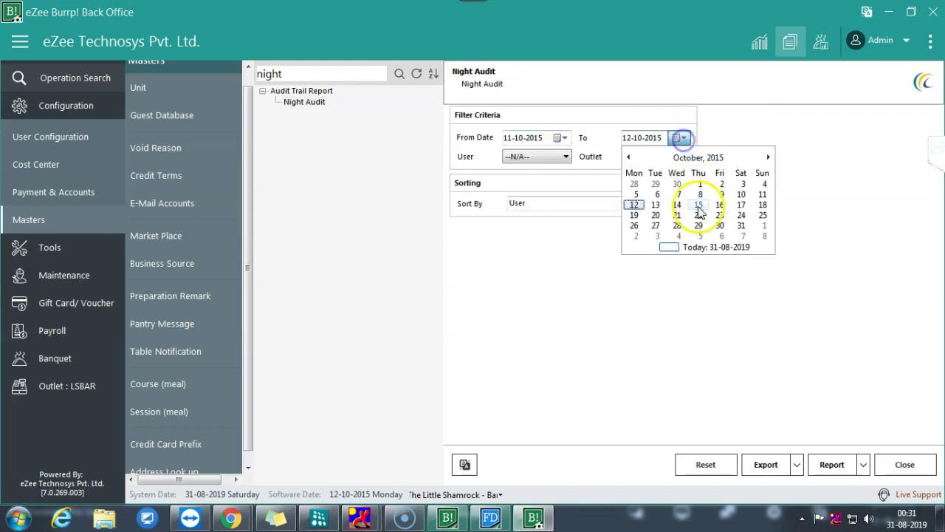
click(764, 195)
click(831, 461)
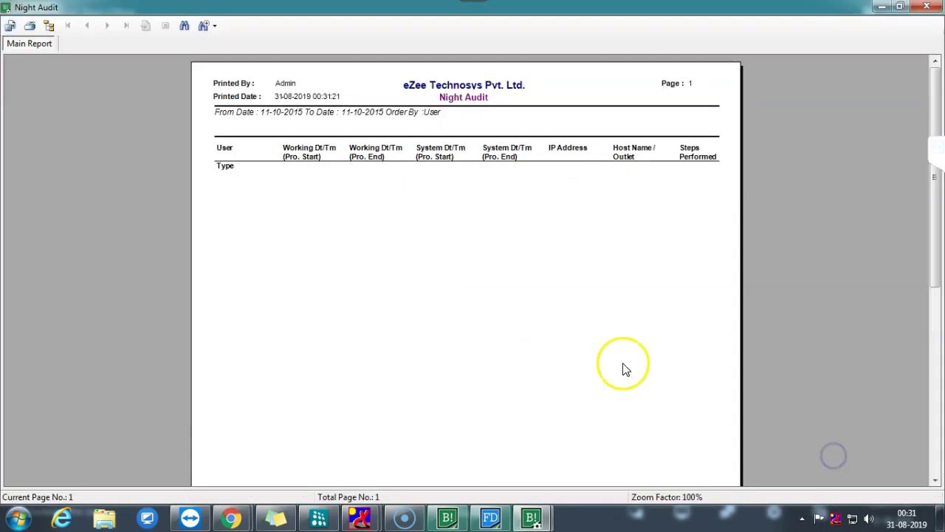
click(926, 7)
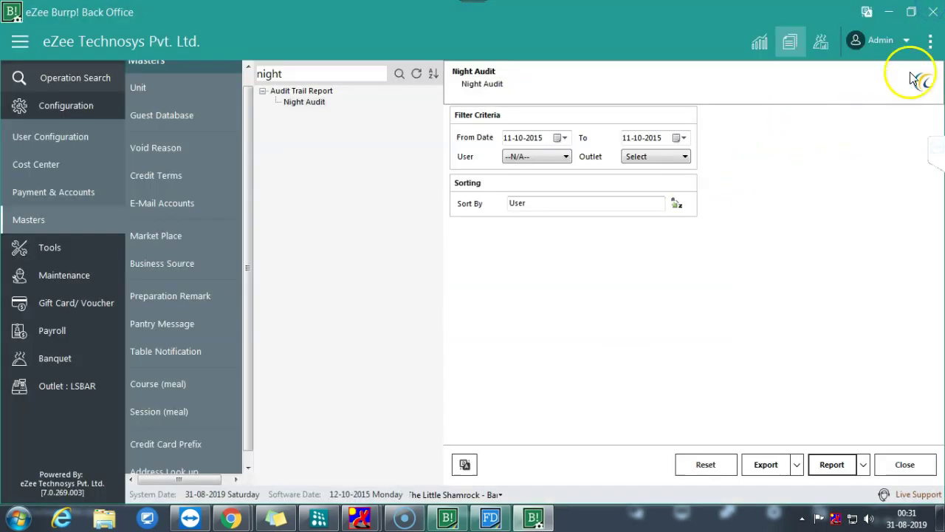
click(898, 17)
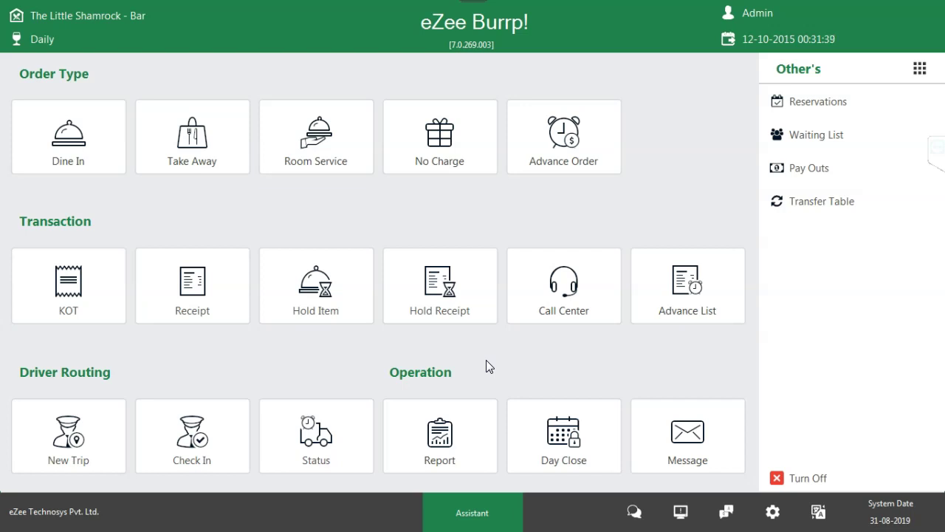
- Open and close the Sales Report screen, then return to Back Office
click(443, 428)
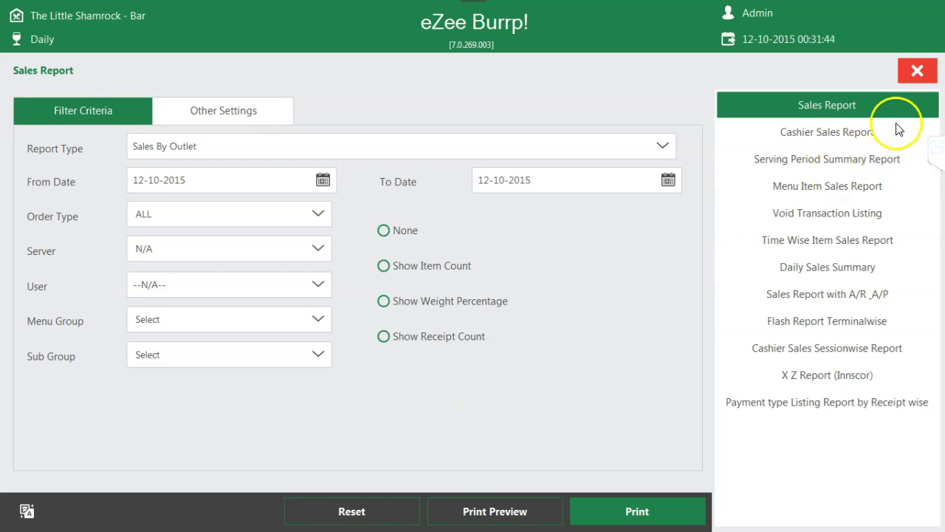
click(917, 70)
key(super)
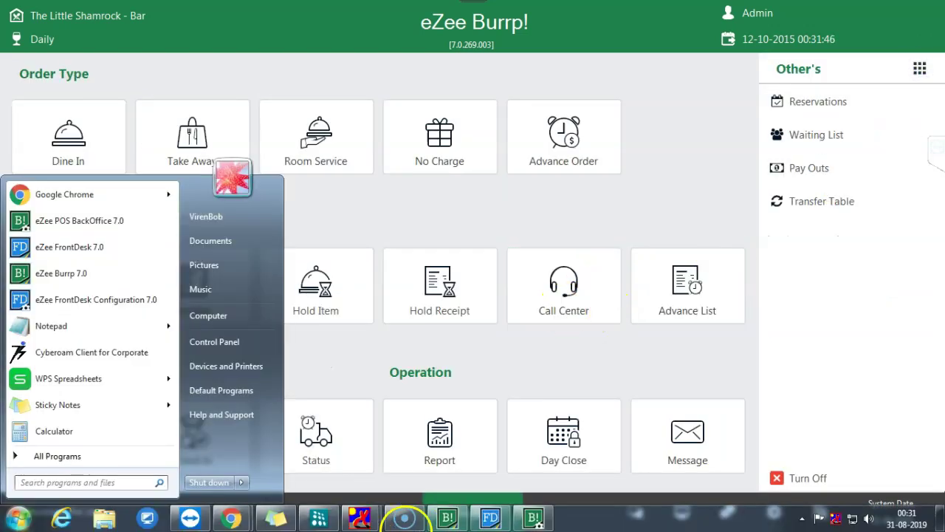
click(533, 517)
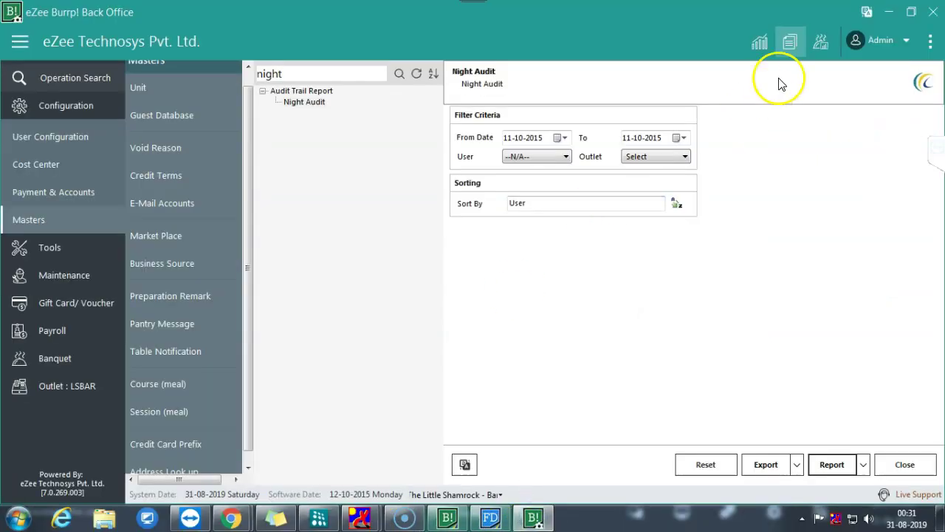
- Expand Transaction Report and view Daily Sales, Sales Register, Receipt Vs KOT, Monthly, Yearly and Tax filters
click(789, 43)
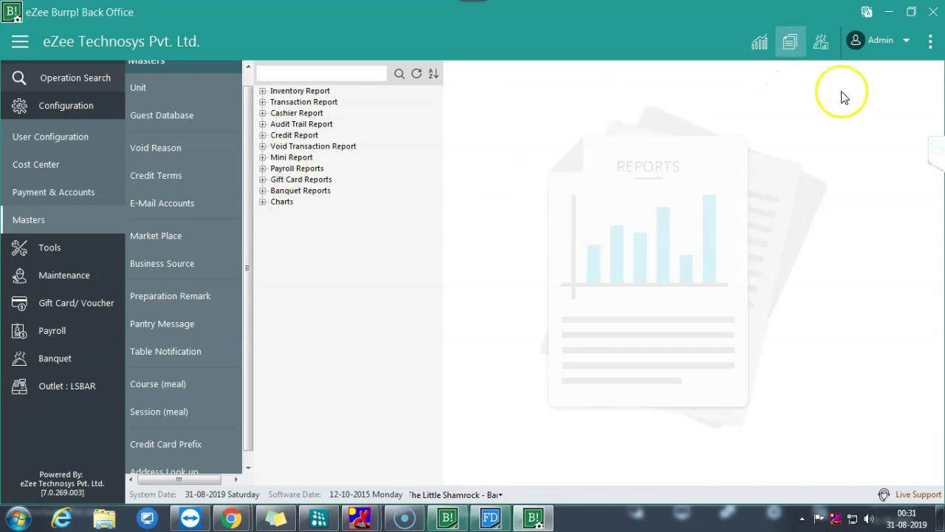
click(262, 91)
click(262, 91)
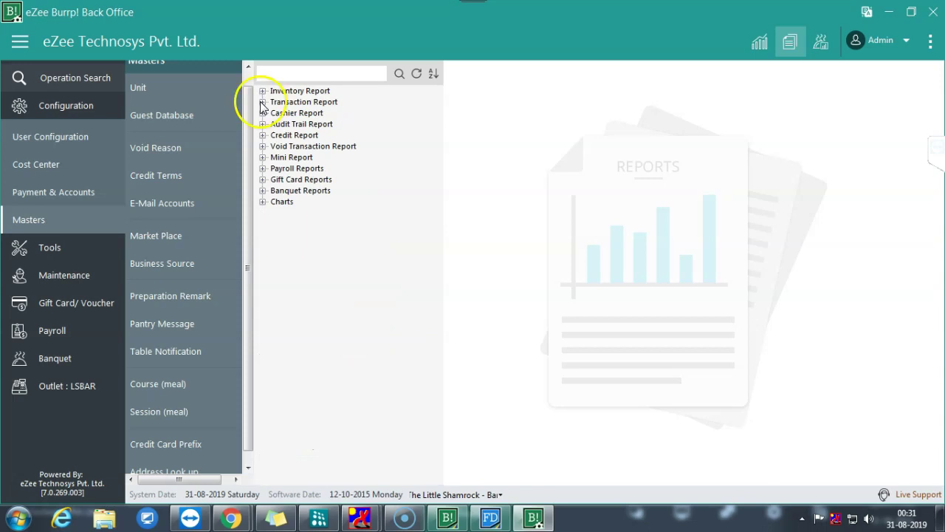
click(262, 102)
click(300, 113)
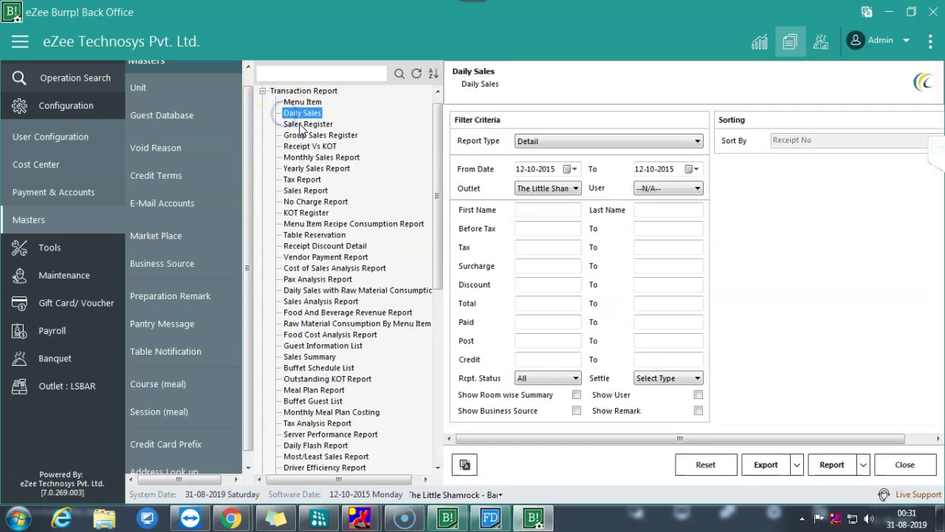
click(303, 124)
click(311, 147)
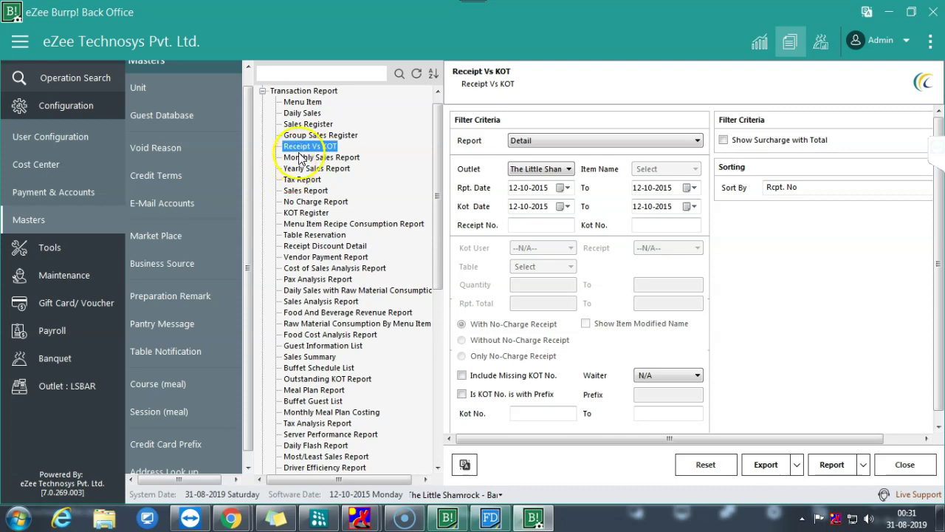
click(312, 156)
click(314, 168)
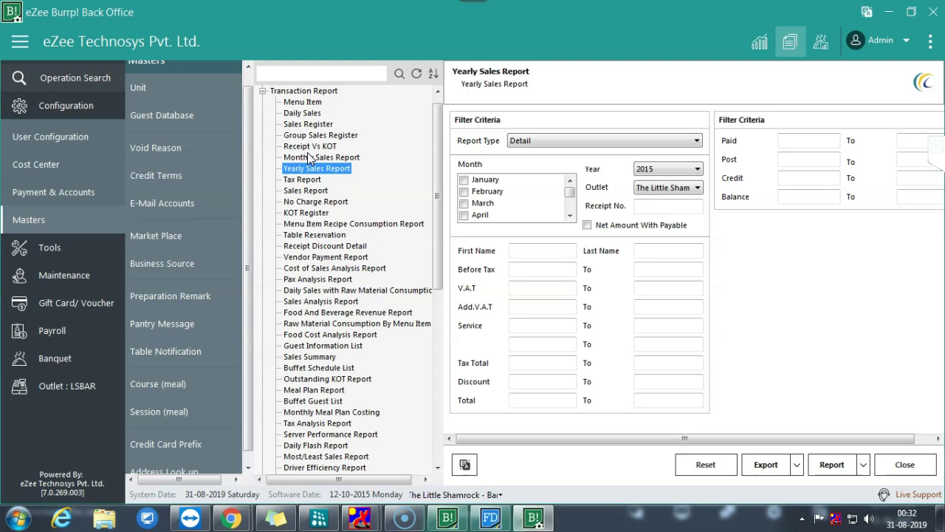
click(303, 179)
- Keep Sales Report type Detail, then view KOT Register, No Charge and Receipt Discount Detail filters
click(306, 190)
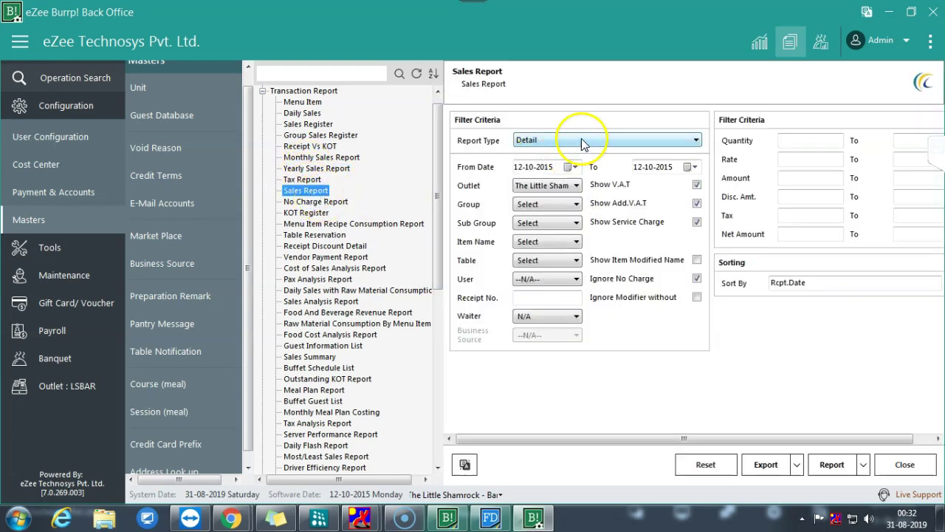
click(580, 140)
click(583, 140)
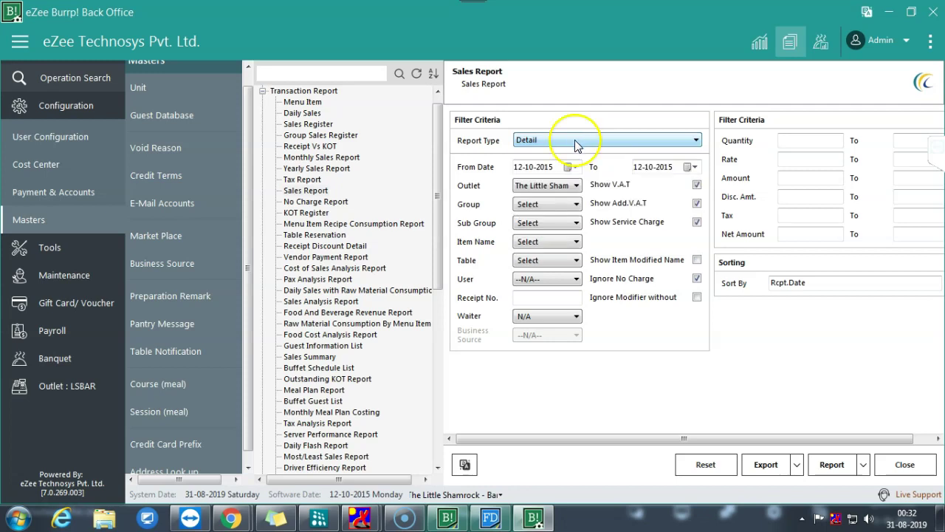
click(301, 213)
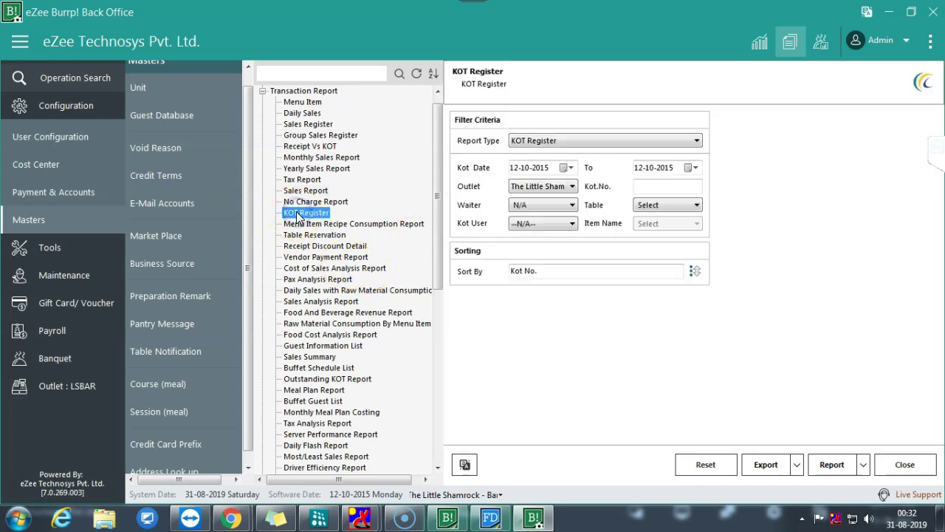
click(313, 202)
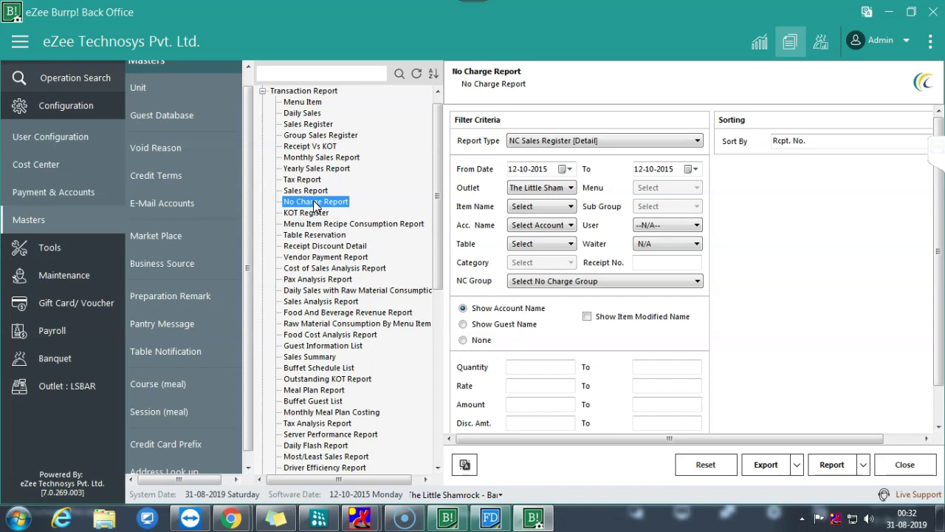
click(315, 202)
click(323, 246)
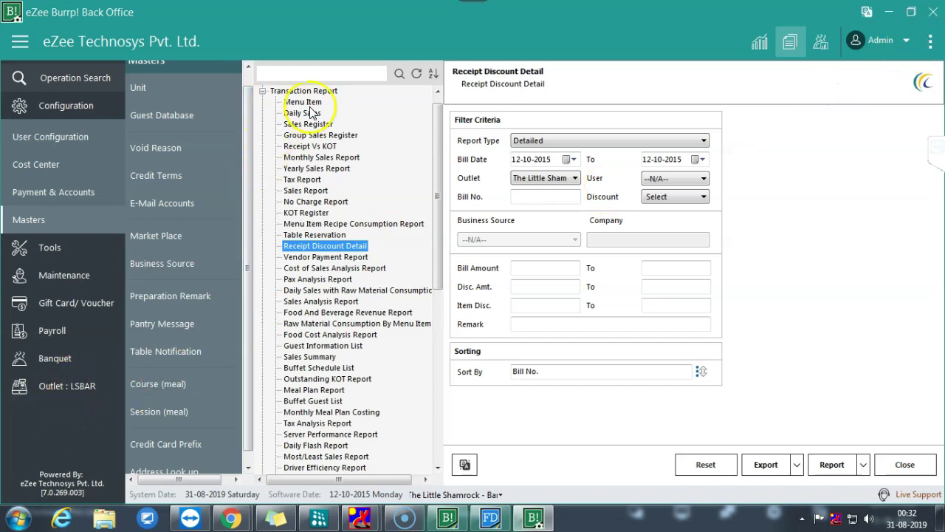
click(338, 74)
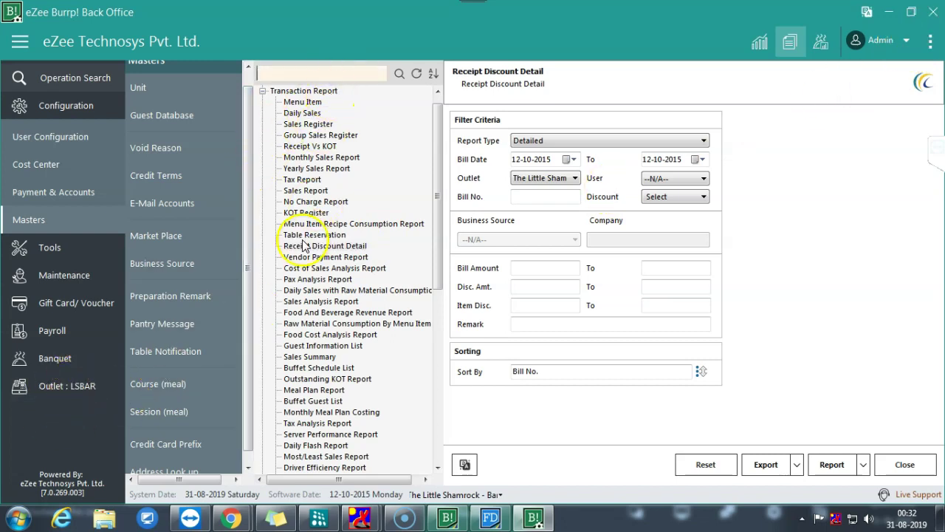
- Browse the Recipe Consumption Report's menu items without filtering, then show the Daily Flash Report filters
click(325, 223)
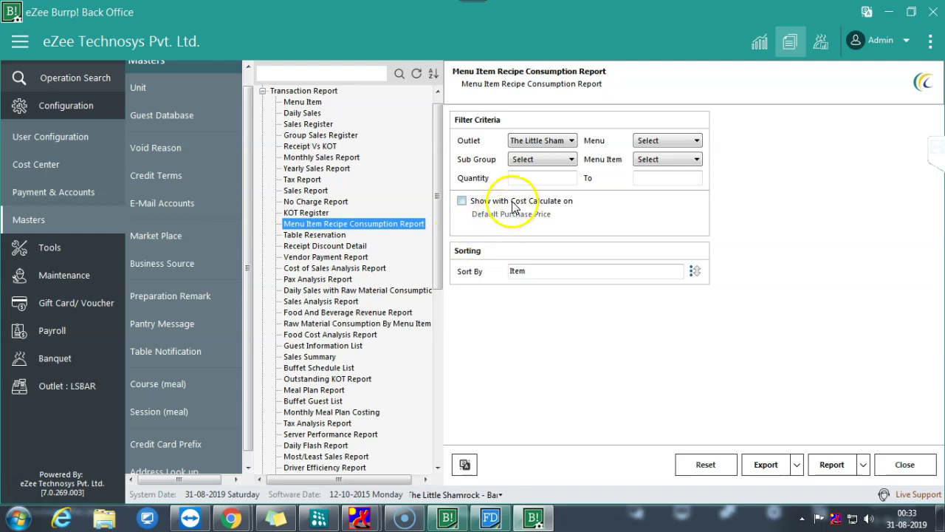
click(661, 160)
click(661, 161)
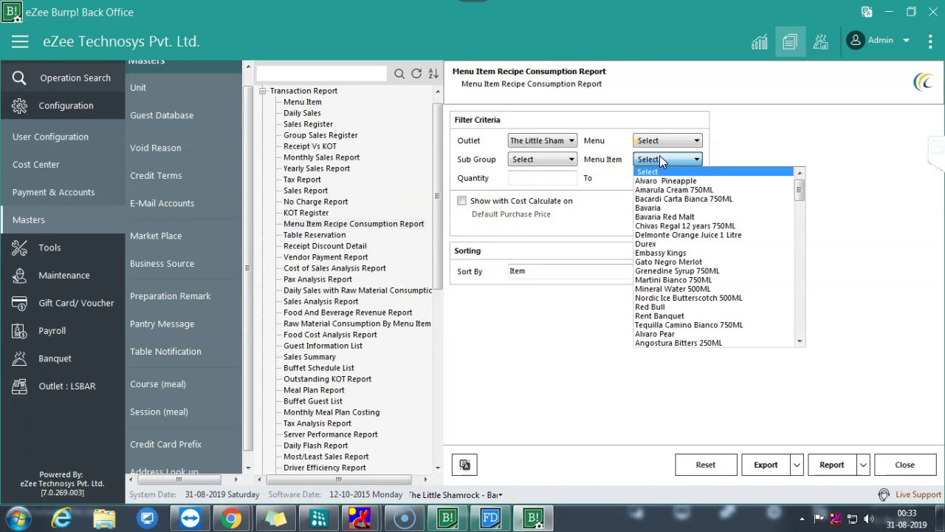
click(686, 237)
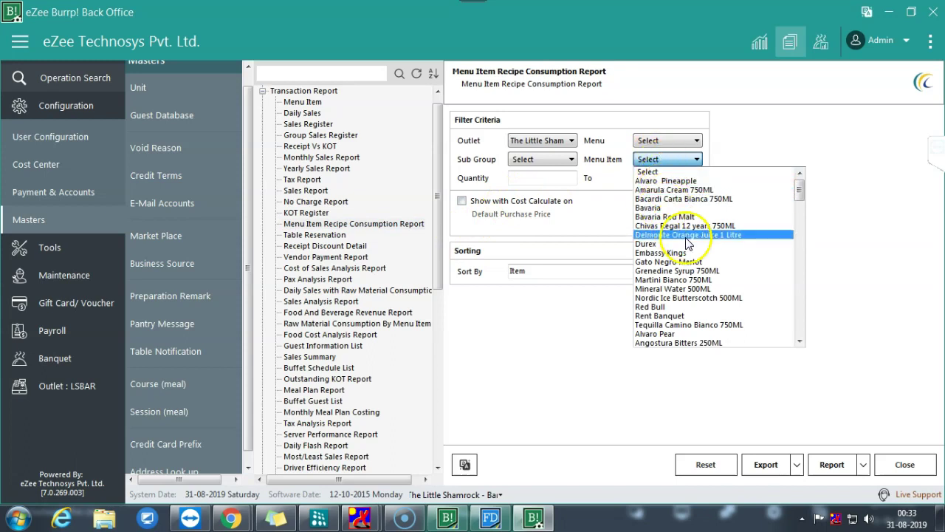
scroll(690, 314, down, 2)
scroll(695, 319, down, 6)
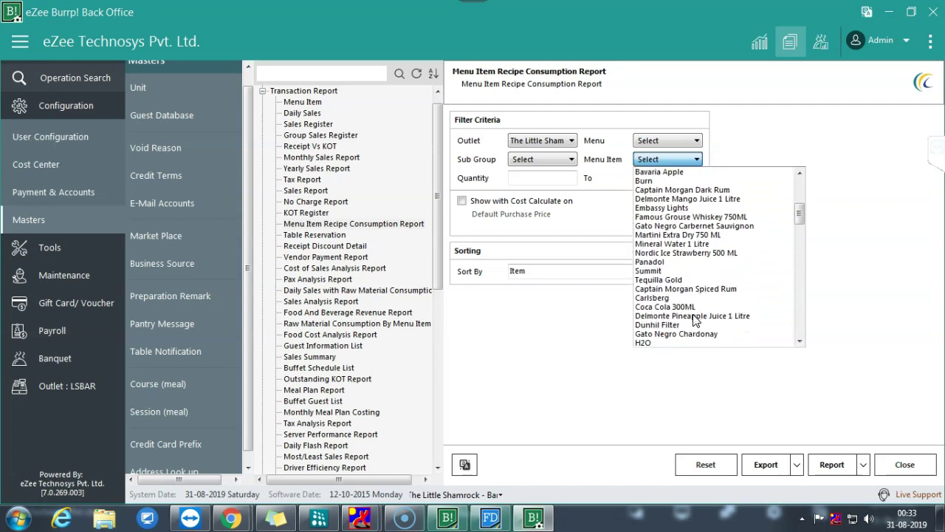
scroll(694, 319, down, 12)
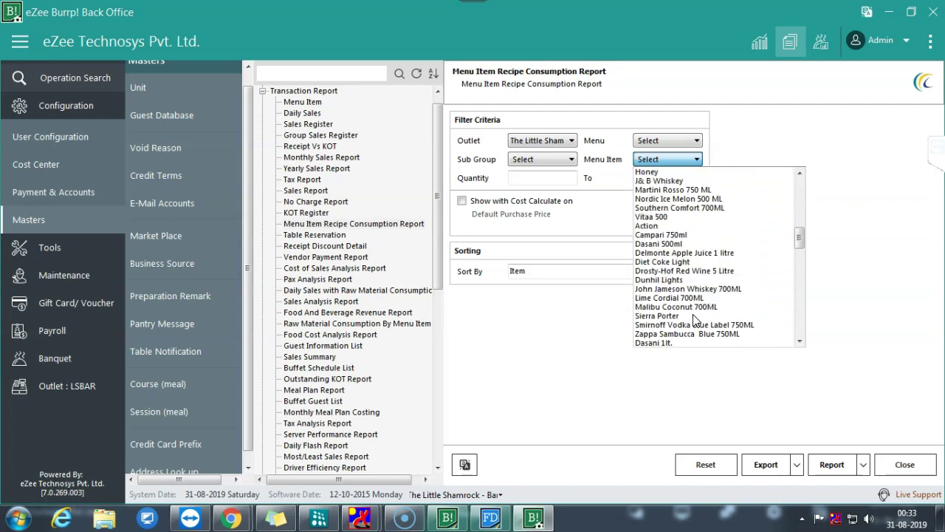
scroll(695, 319, down, 6)
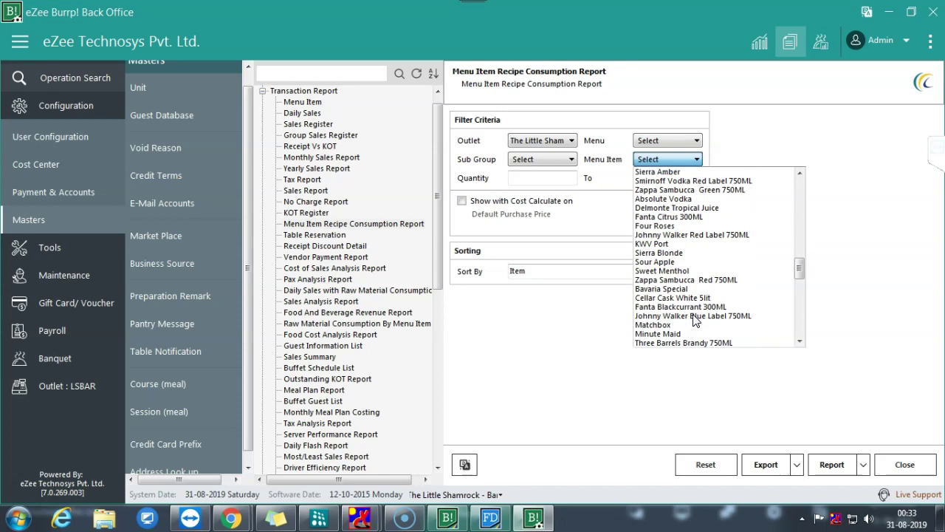
scroll(695, 319, down, 1)
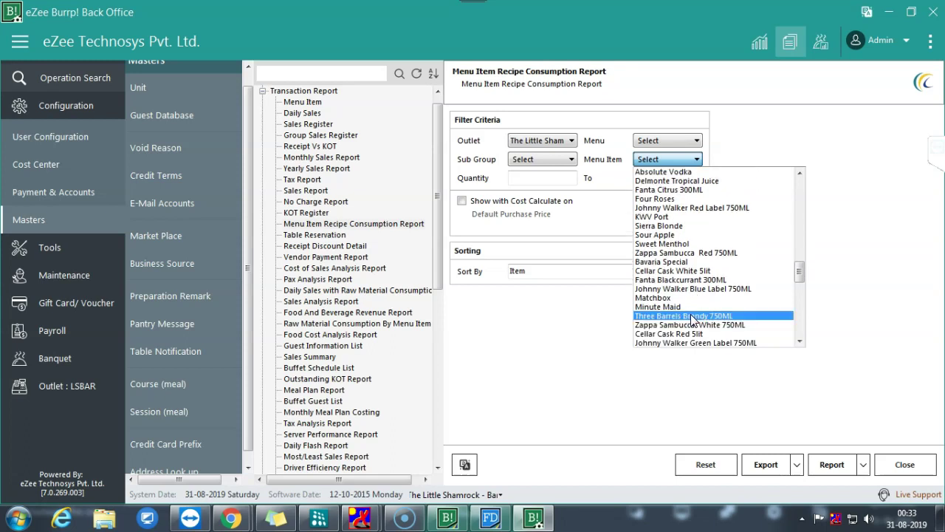
scroll(691, 328, down, 2)
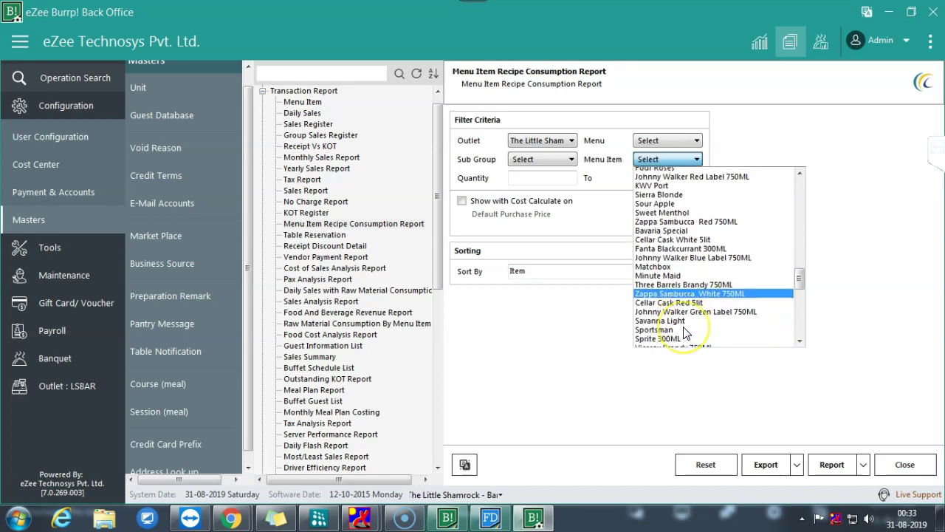
click(552, 319)
click(317, 445)
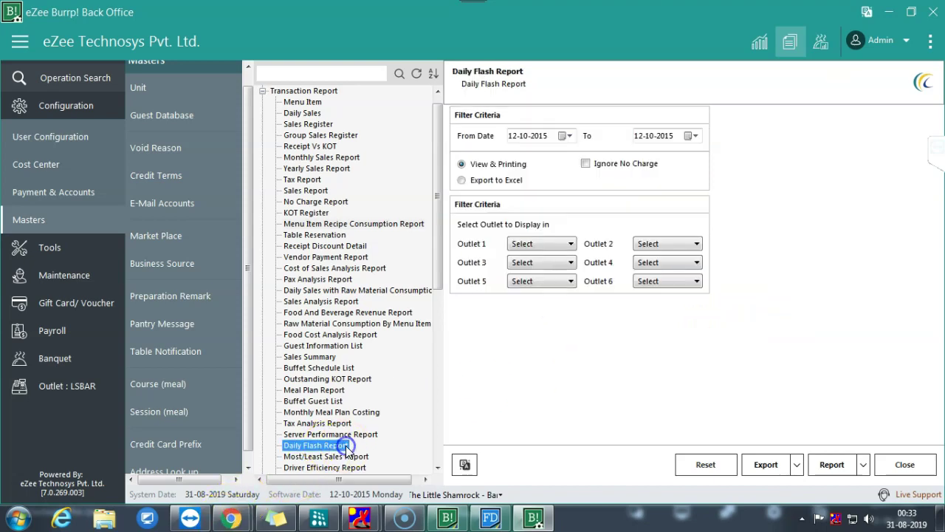
mouse_move(228, 517)
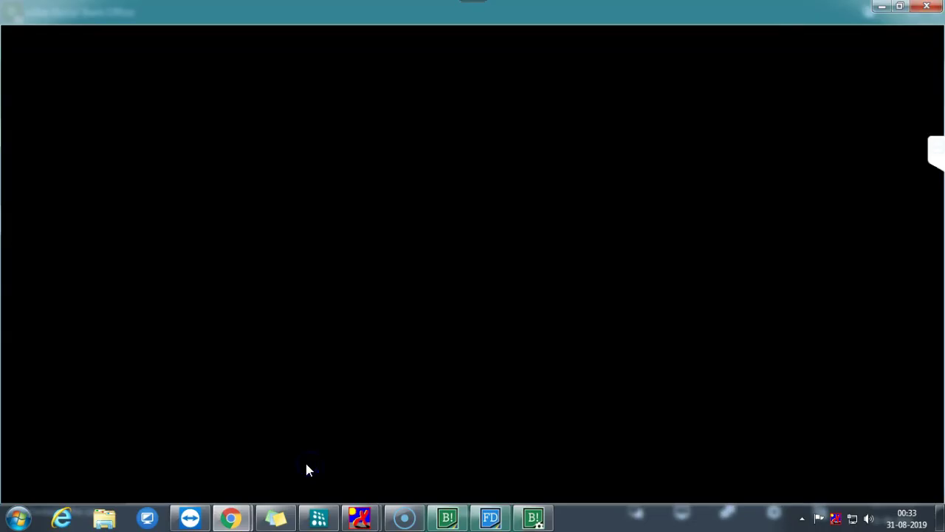
- Switch to Gmail, open the User License Details email and check the Training label
click(215, 521)
mouse_move(237, 496)
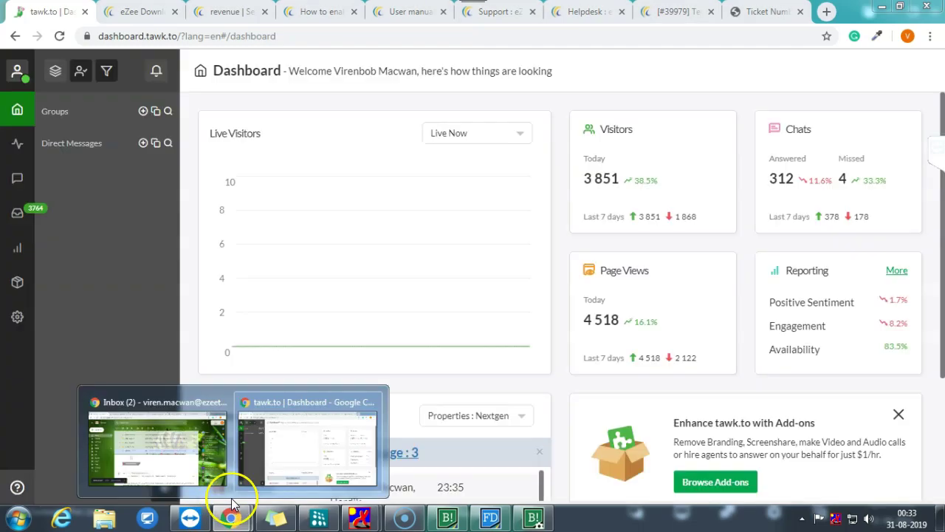
click(114, 455)
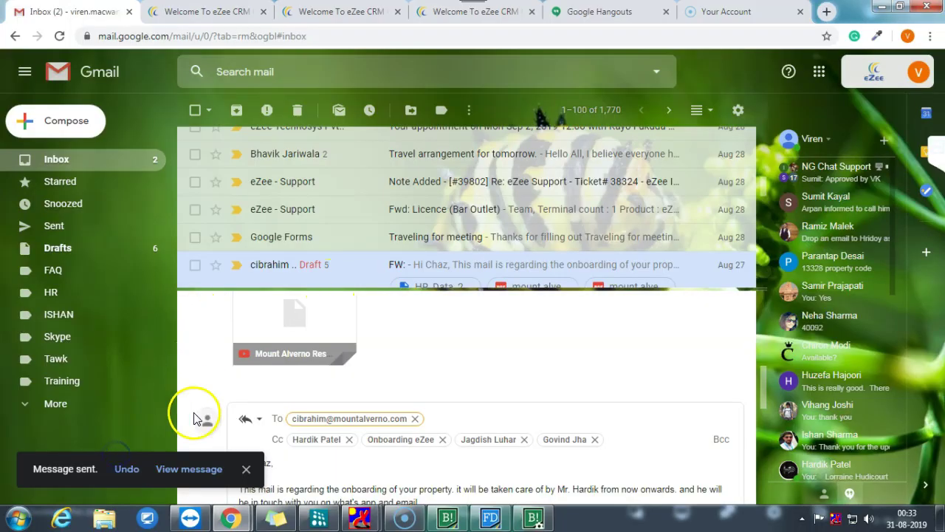
scroll(367, 208, up, 10)
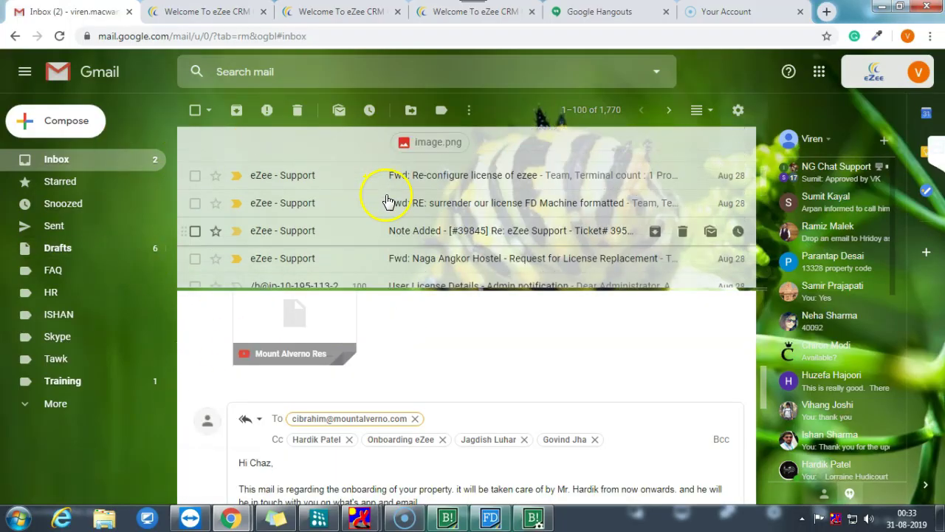
click(452, 148)
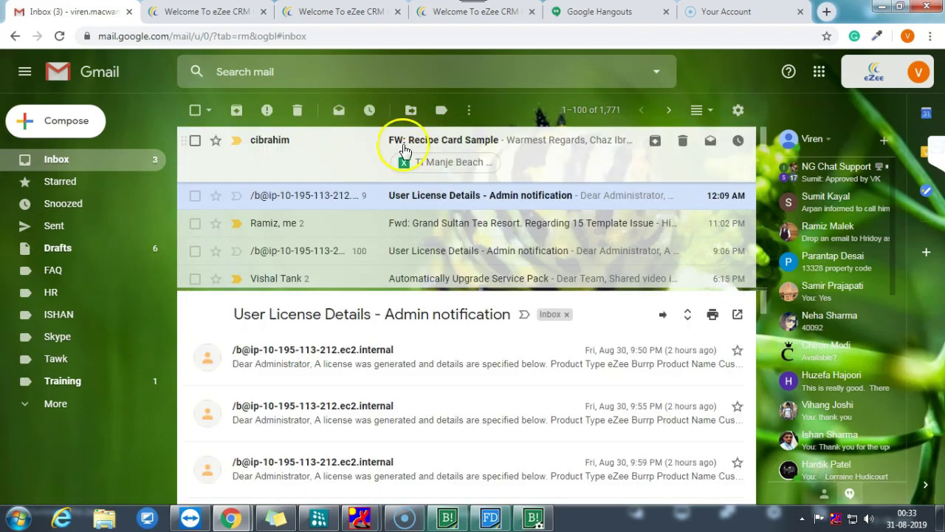
click(78, 384)
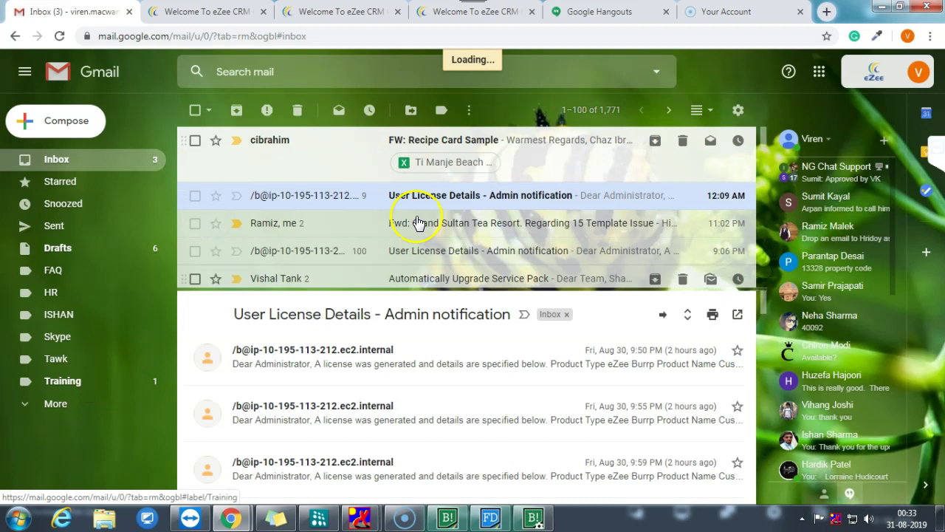
click(520, 160)
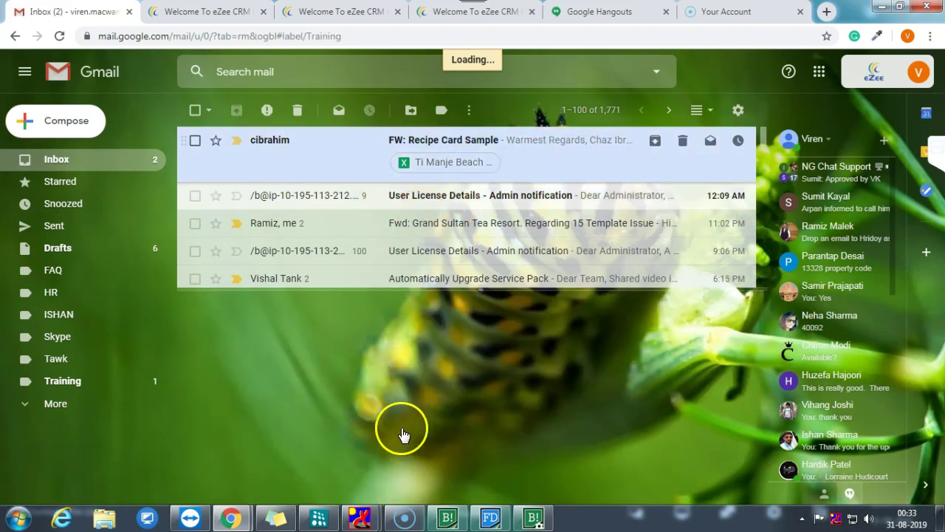
scroll(402, 424, down, 10)
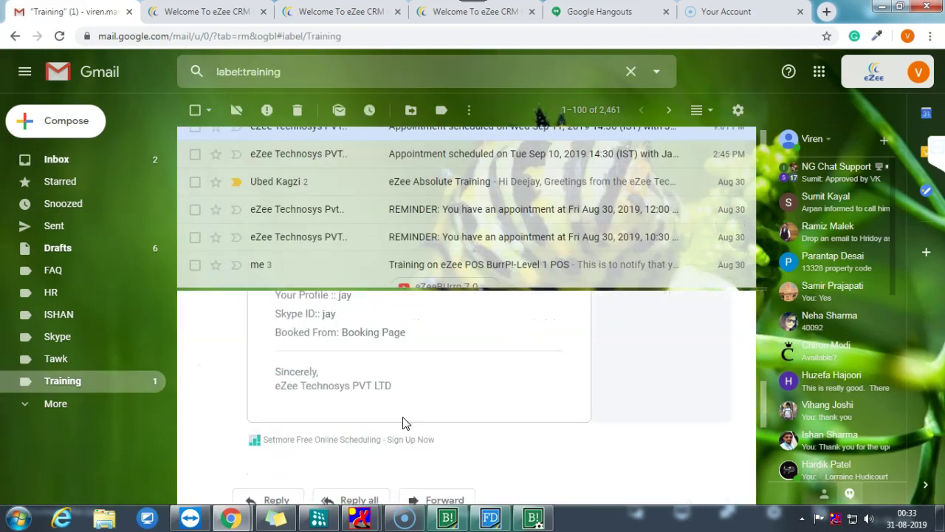
scroll(428, 347, up, 10)
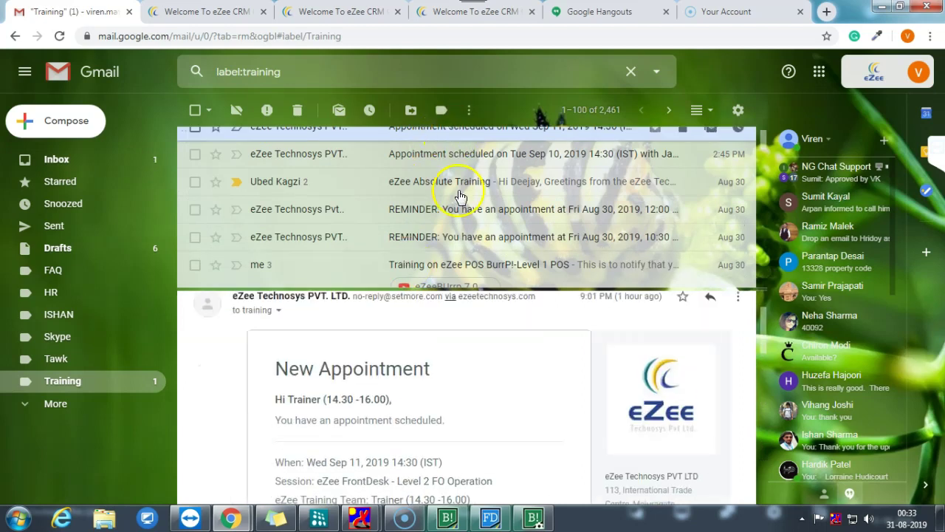
scroll(460, 186, up, 2)
- Read the appointment reminder and Burrp Level 1 Training emails, then return to the inbox
click(444, 140)
click(446, 169)
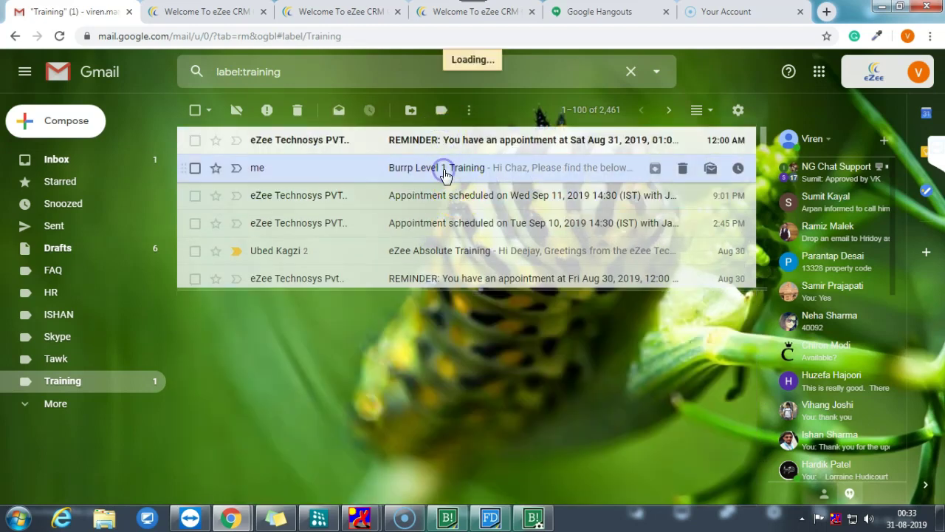
scroll(425, 392, down, 1)
scroll(424, 392, down, 3)
scroll(424, 393, up, 4)
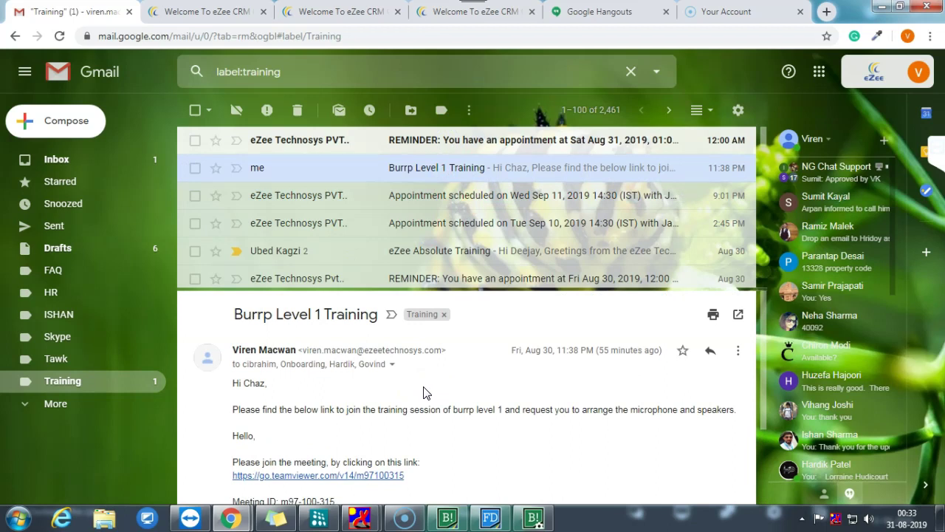
click(57, 158)
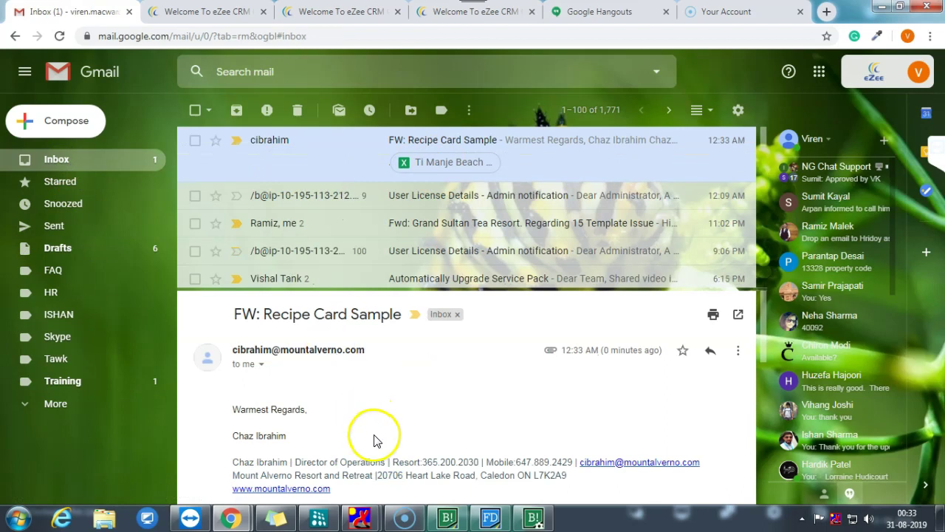
scroll(374, 439, down, 5)
mouse_move(279, 356)
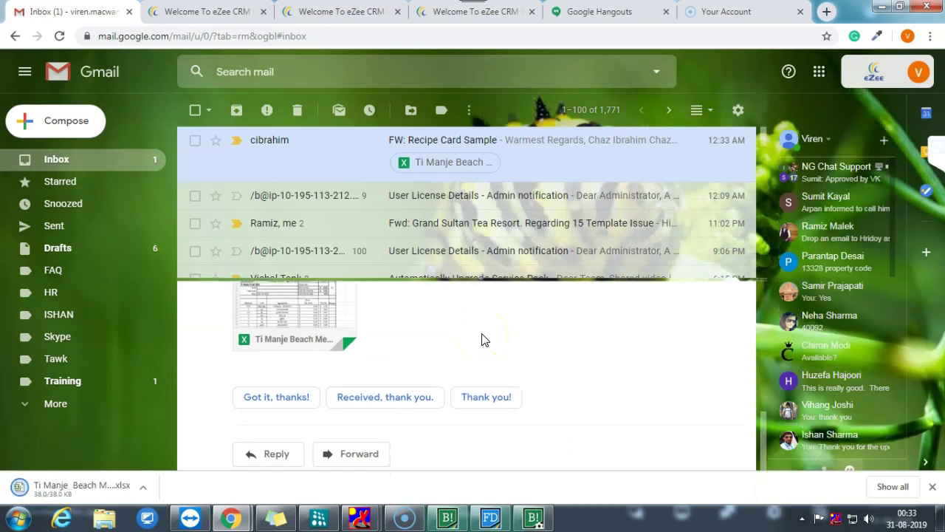
- Open the Recipe cards 2019 spreadsheet and select the sandwich ingredients from Mahi Mahi to caper
click(86, 498)
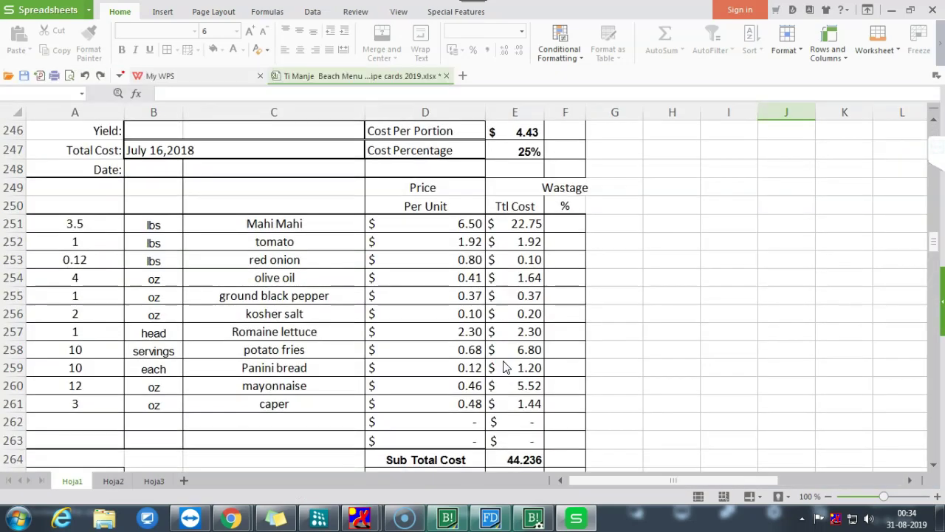
drag(274, 223, 285, 386)
scroll(284, 386, down, 7)
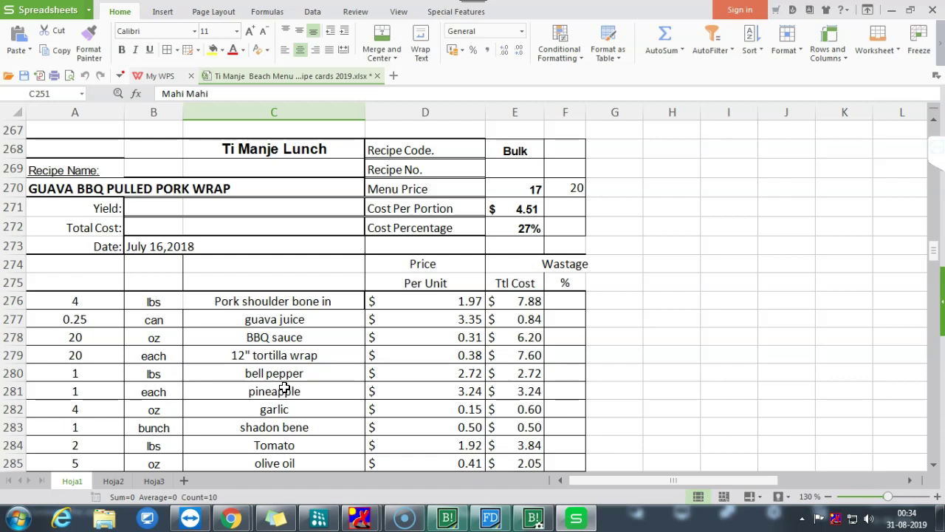
scroll(284, 386, down, 1)
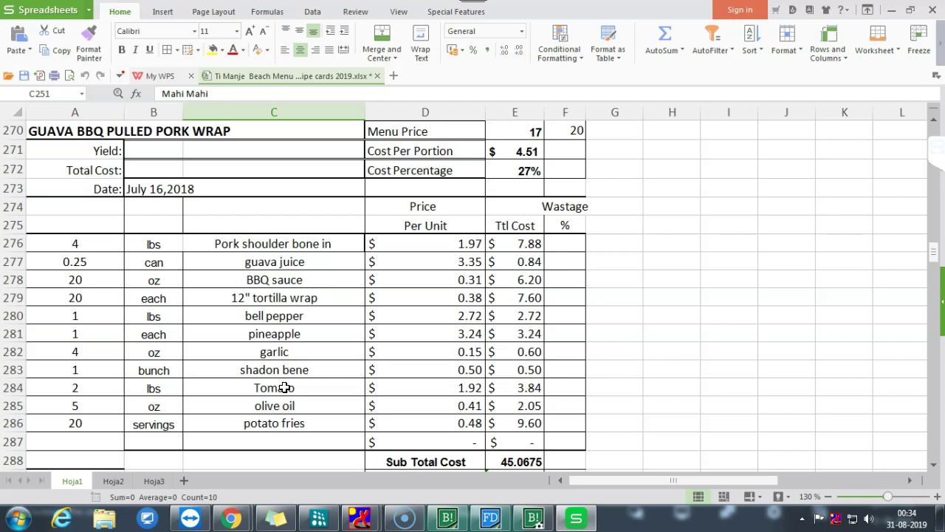
scroll(284, 387, up, 6)
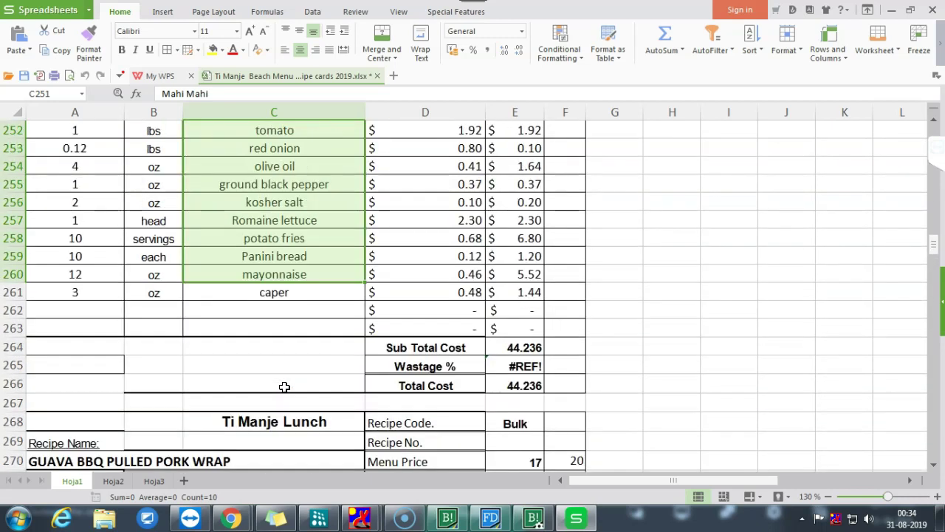
scroll(284, 387, up, 2)
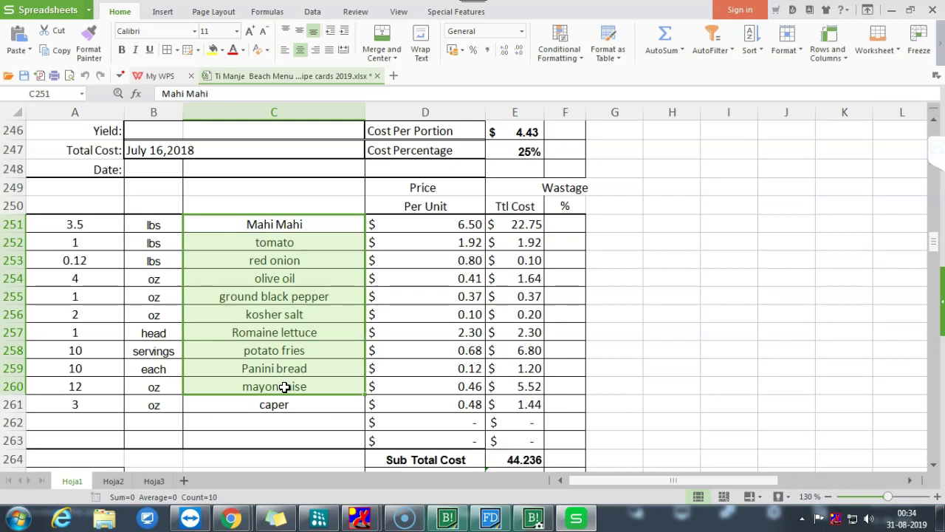
click(271, 404)
drag(272, 405, 258, 224)
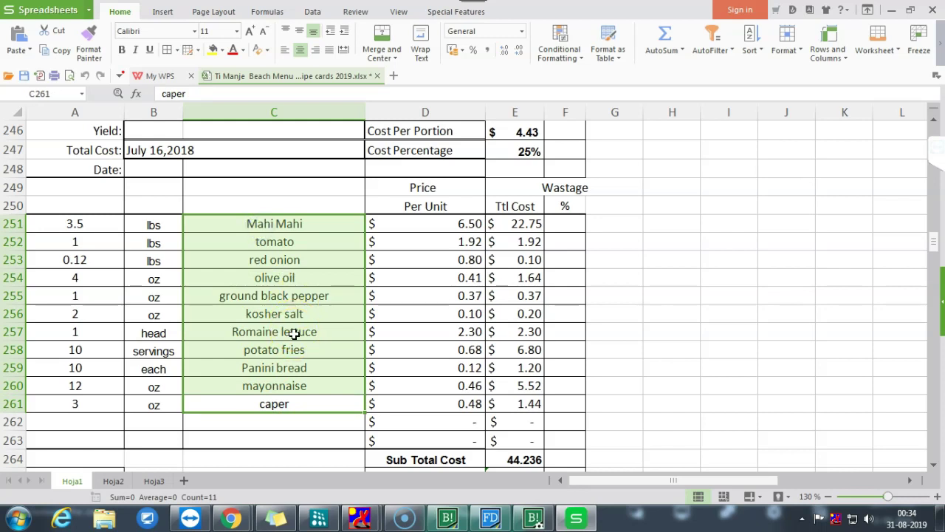
- Go up to the Traditional Cheese Pizza card and select its ingredients, ending on celery
scroll(294, 334, up, 6)
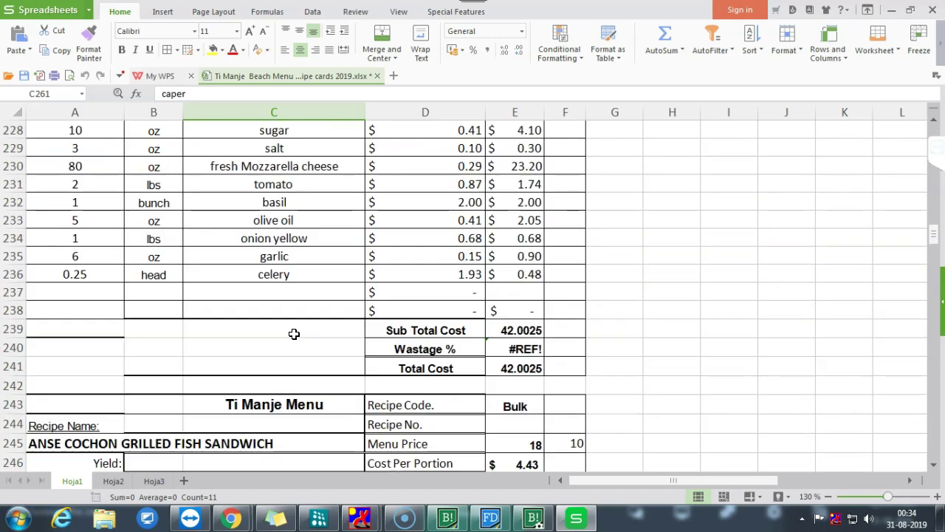
scroll(294, 333, up, 4)
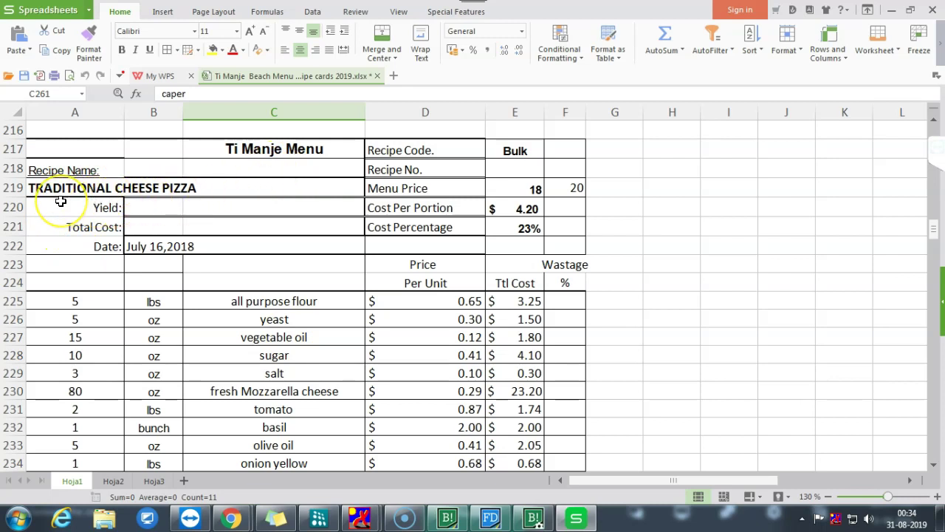
click(127, 188)
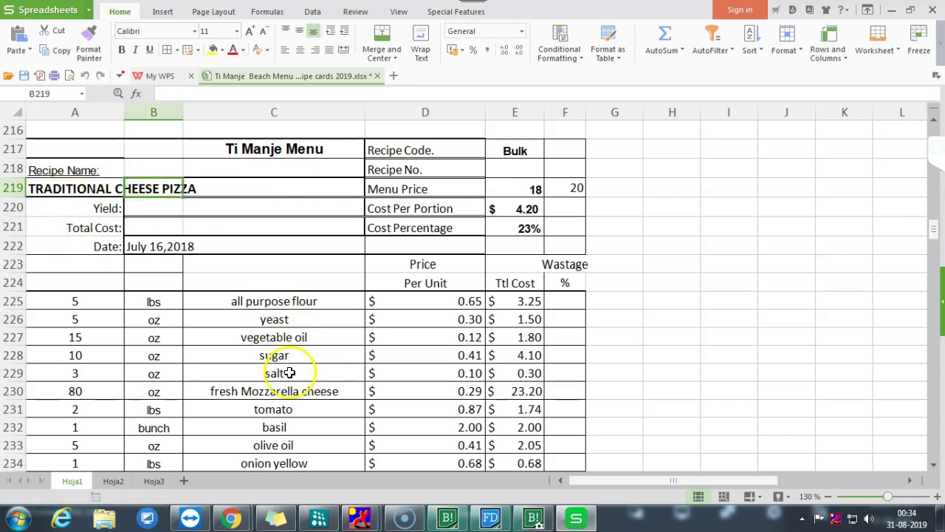
click(260, 337)
click(262, 302)
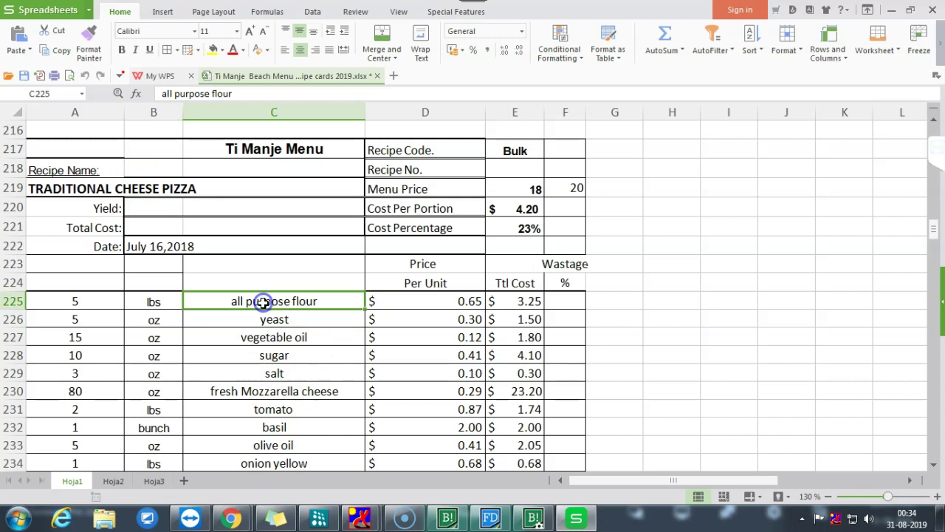
key(shift+Down)
key(shift+Down)
drag(263, 303, 297, 189)
scroll(271, 416, down, 2)
click(281, 384)
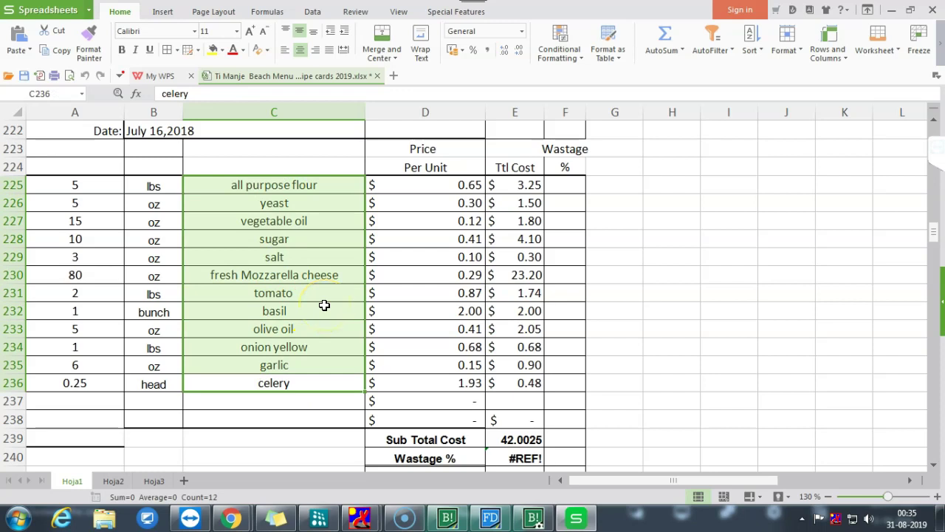
- Open the Delmonte Orange Juice 1 Litre menu item's price and bill of material
click(534, 518)
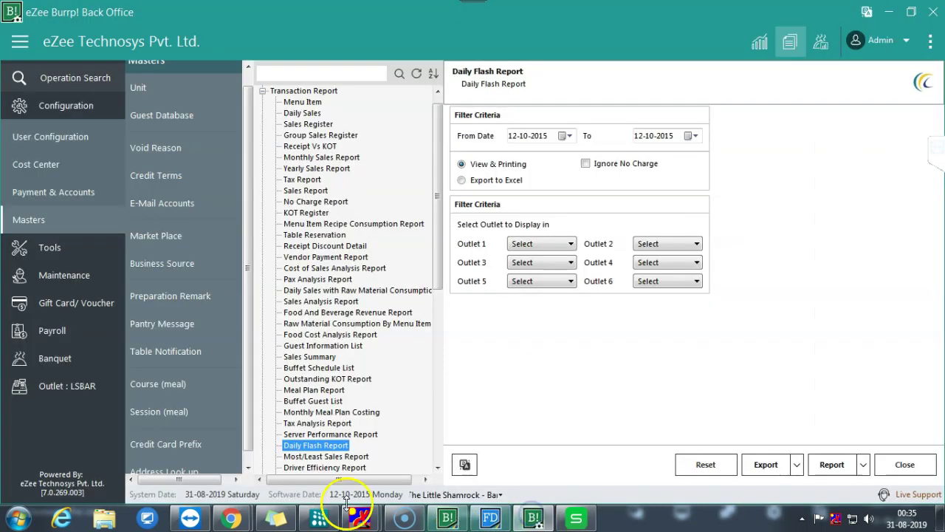
click(70, 386)
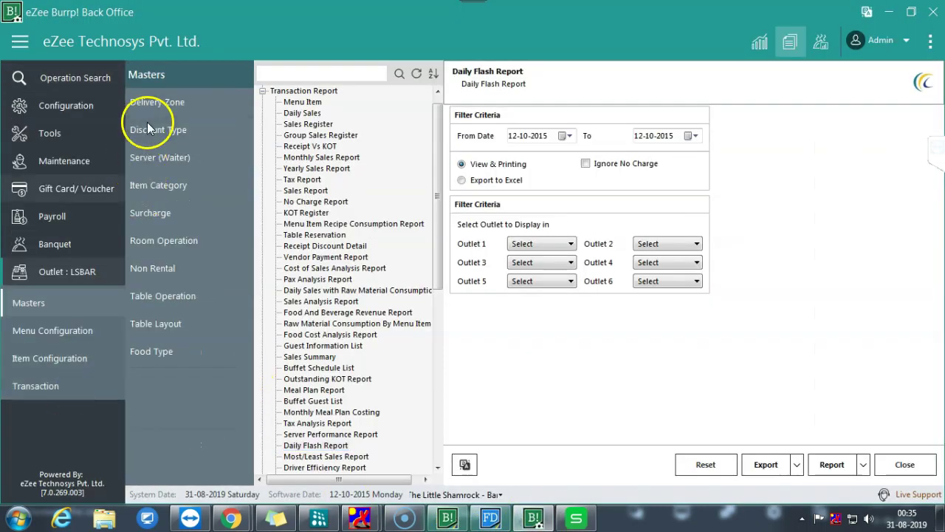
click(30, 359)
click(161, 101)
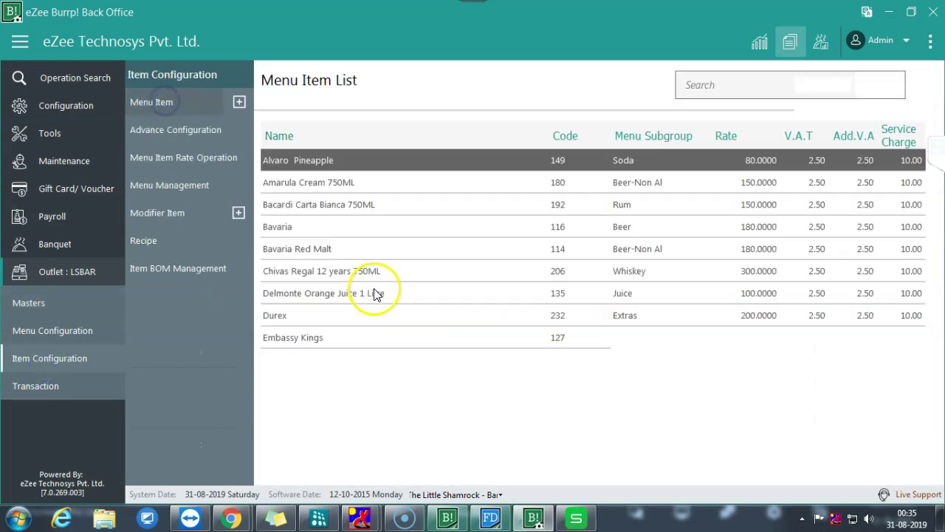
click(359, 293)
double_click(310, 296)
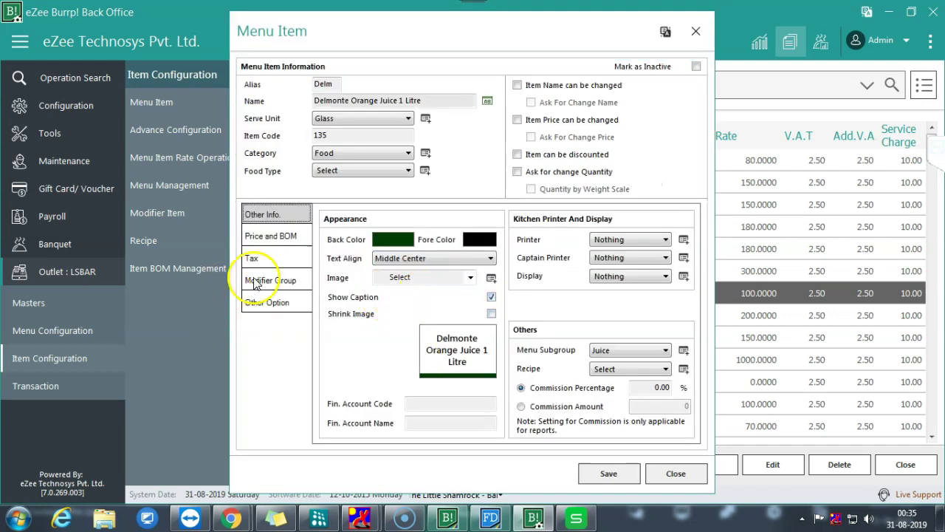
click(270, 236)
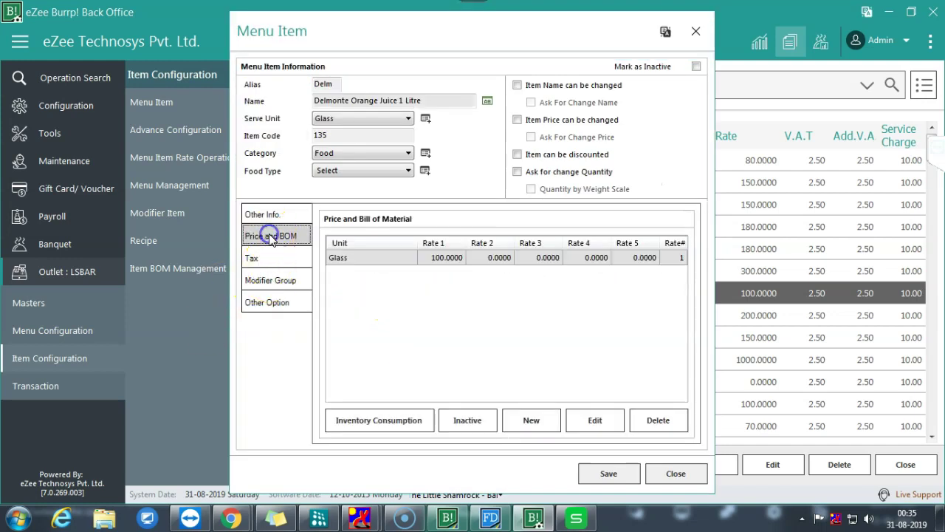
- Start a new bill of material entry with Kitchen Store as the consuming store
click(529, 421)
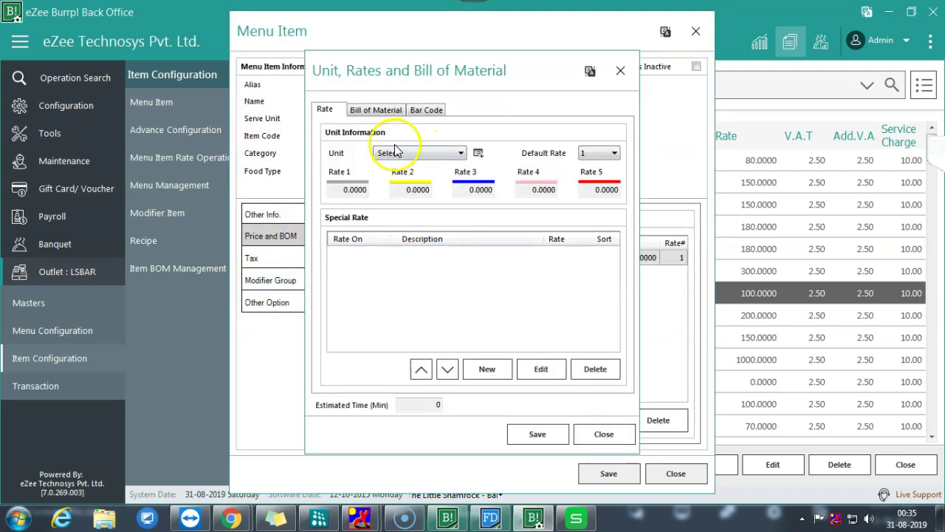
click(367, 109)
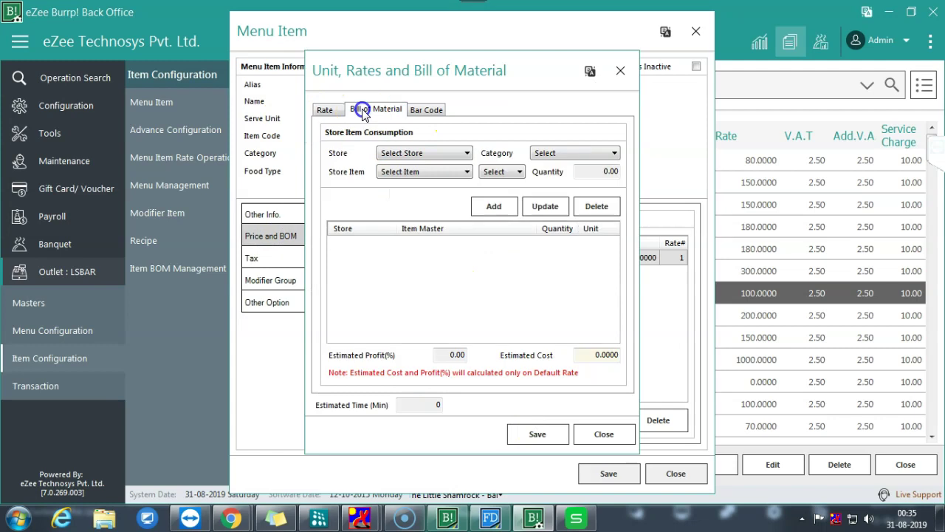
click(429, 154)
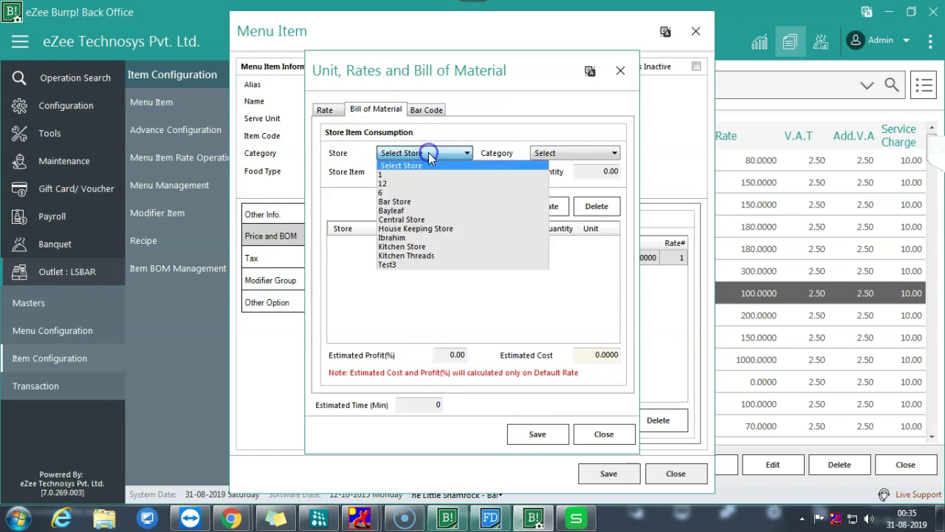
click(417, 219)
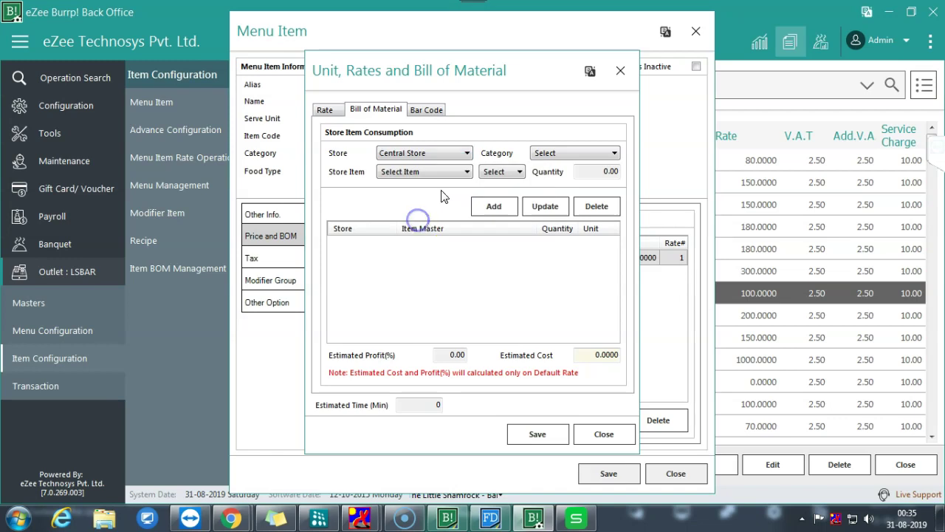
click(435, 157)
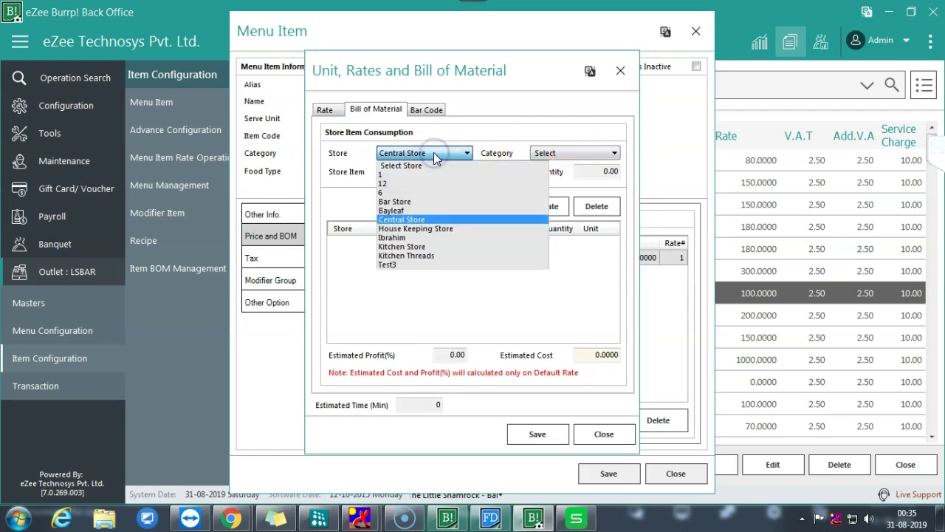
click(410, 246)
- Pick Bakery item Sandwich(brown) as the ingredient; adding fails with a blank-unit warning
click(553, 154)
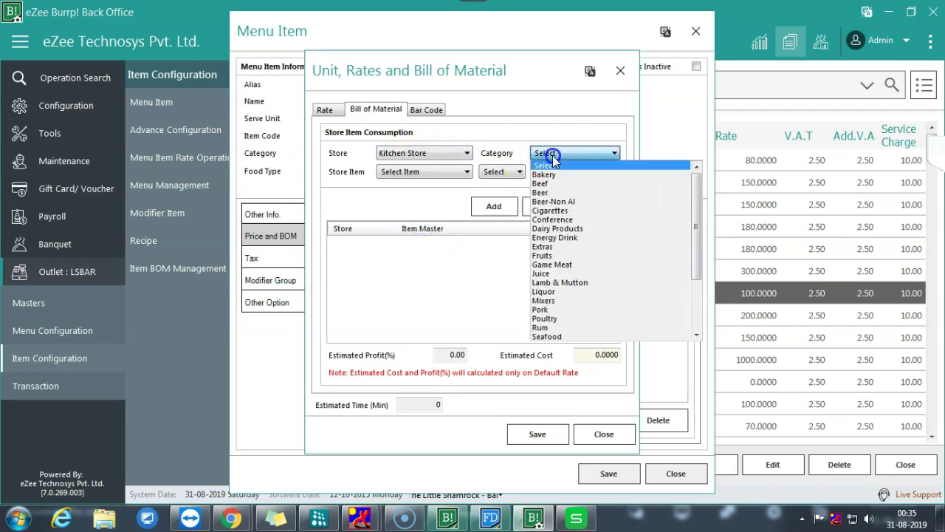
click(555, 175)
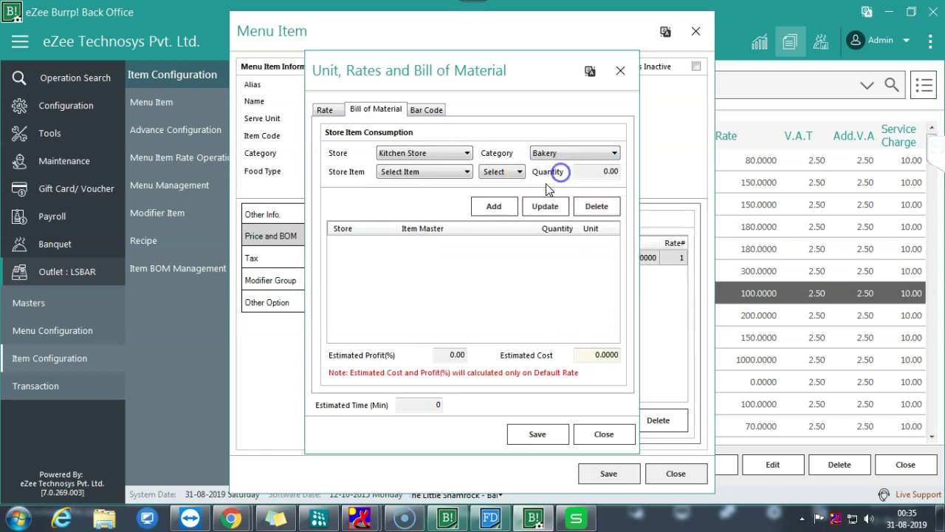
click(447, 172)
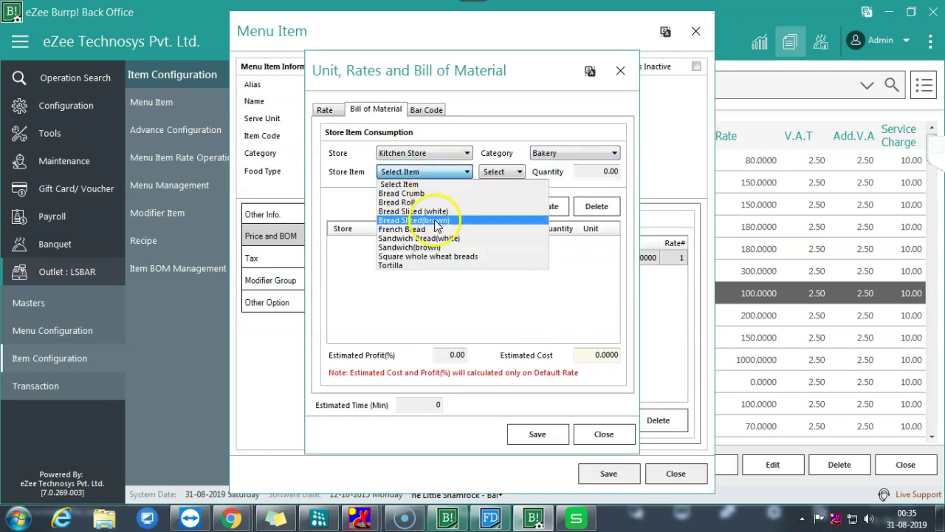
click(421, 247)
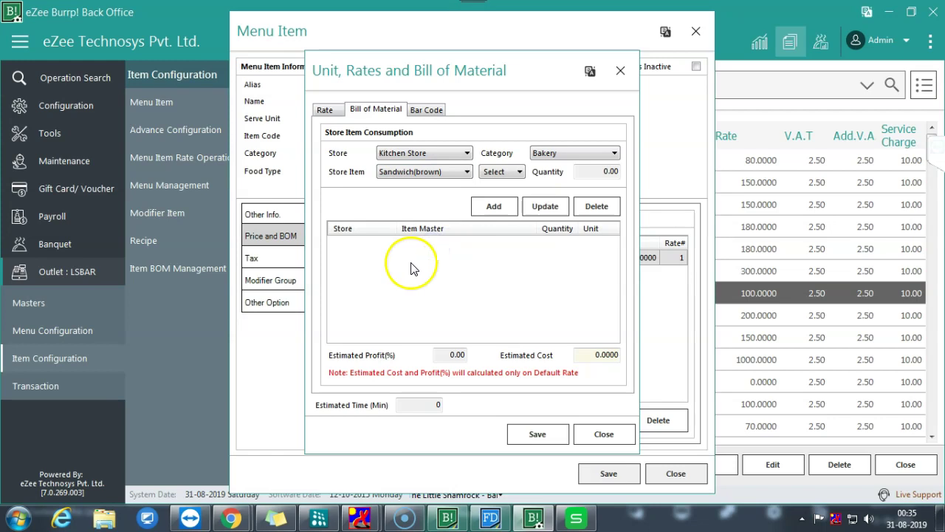
click(493, 206)
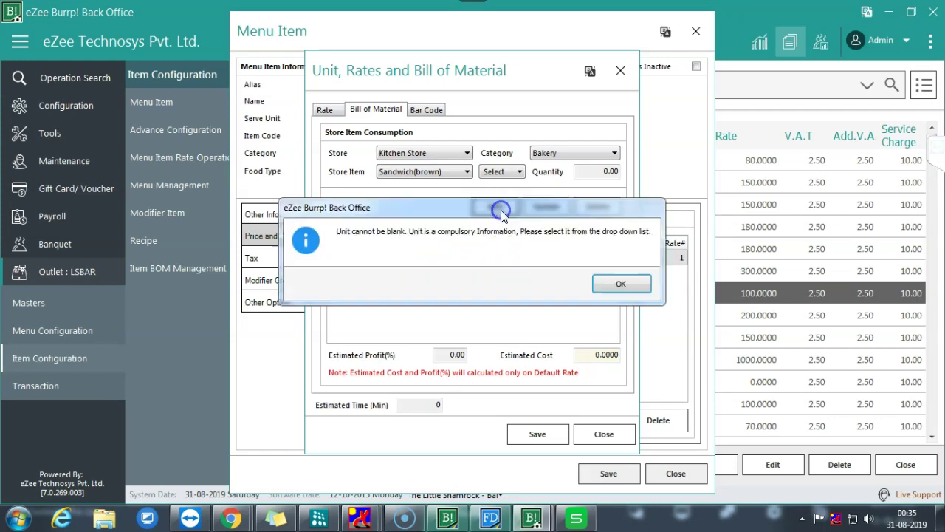
click(612, 283)
- Add Sandwich(brown) at quantity 1, unit Each, and remove the accidental duplicate row
click(595, 172)
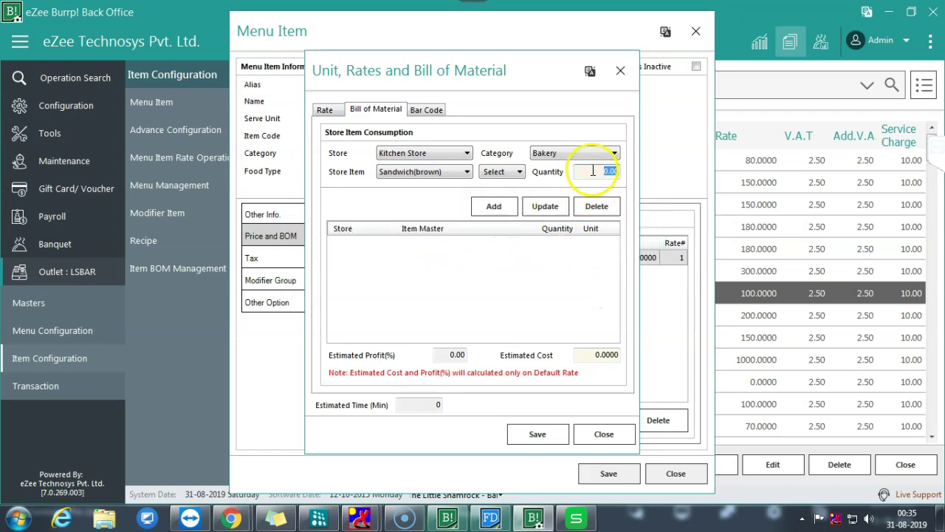
text(1)
click(492, 207)
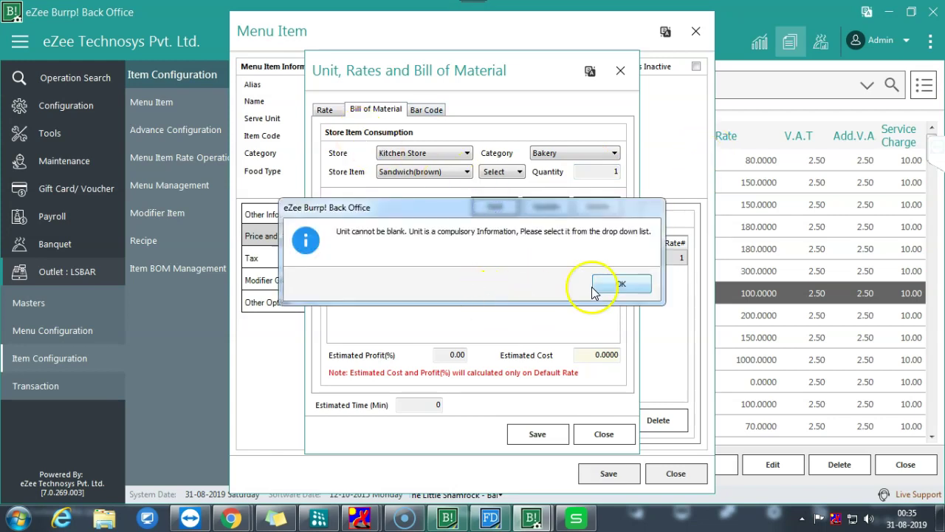
click(607, 283)
click(504, 171)
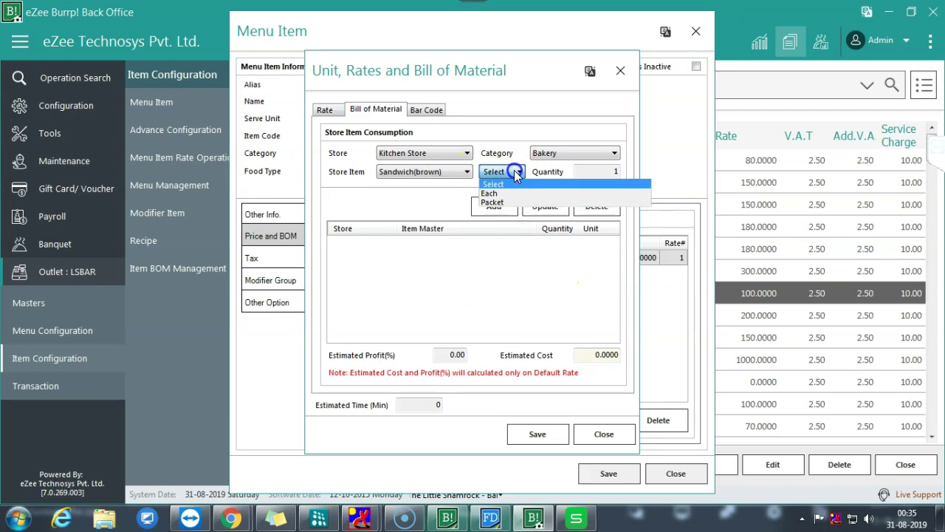
click(505, 194)
click(502, 203)
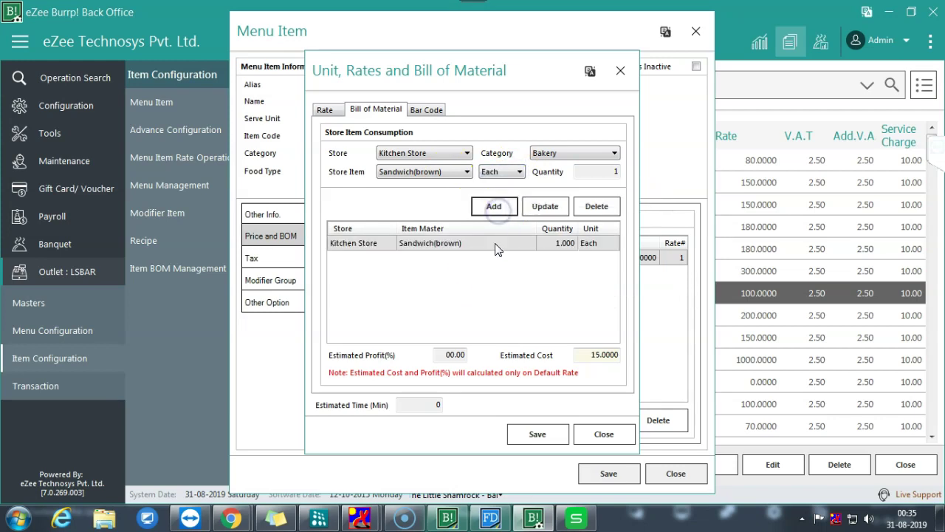
click(490, 206)
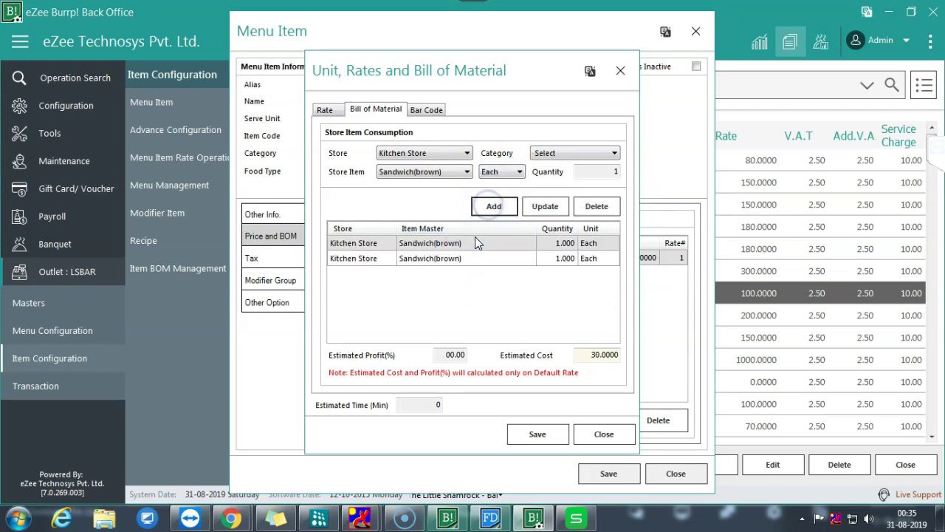
click(563, 260)
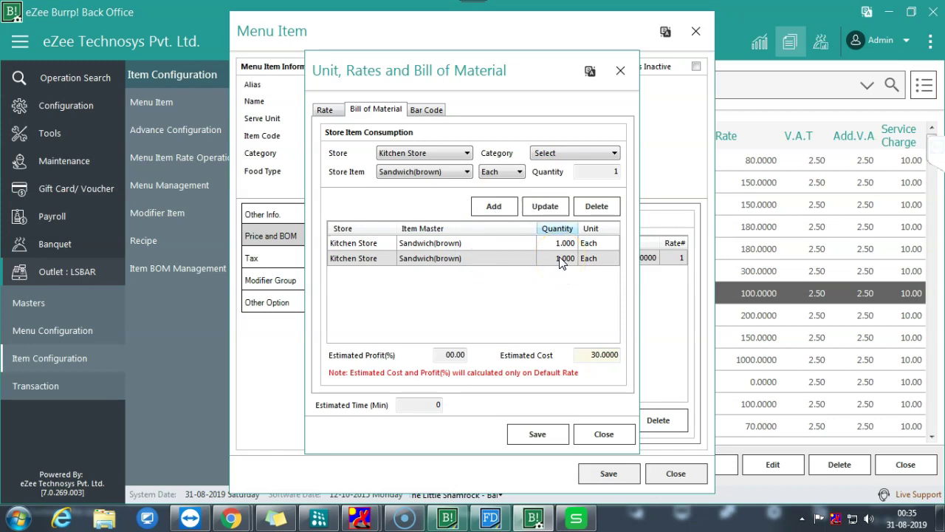
click(595, 206)
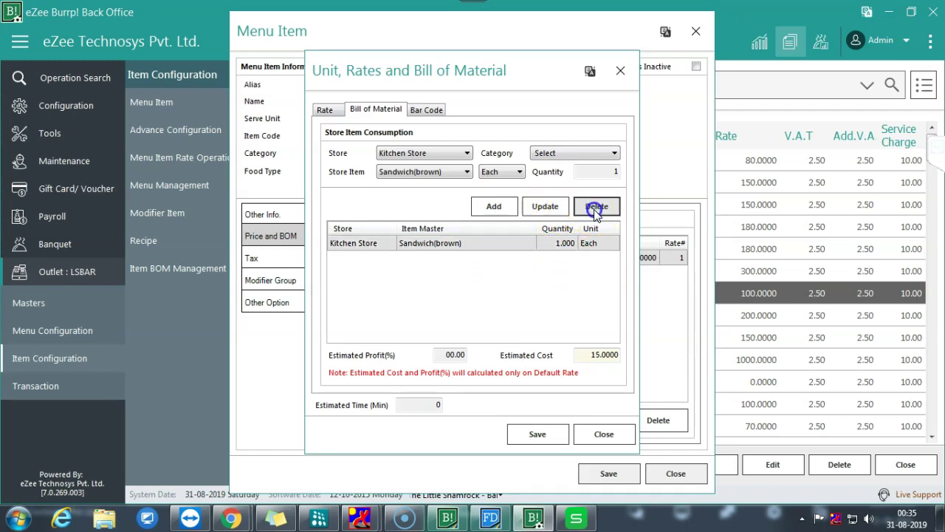
- Add Star Anise at 10 Grms, check the 4215.0000 estimated cost, and close the window
click(432, 171)
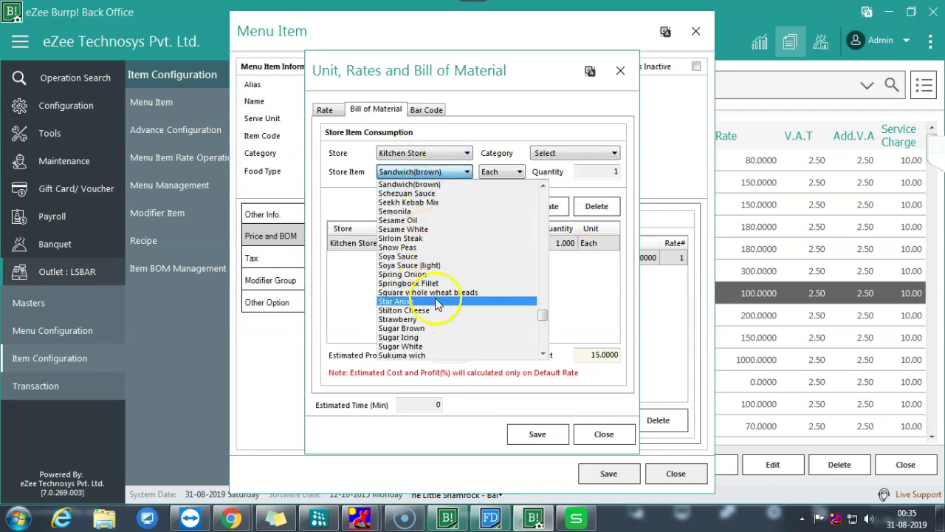
click(397, 301)
click(517, 172)
click(502, 190)
click(585, 173)
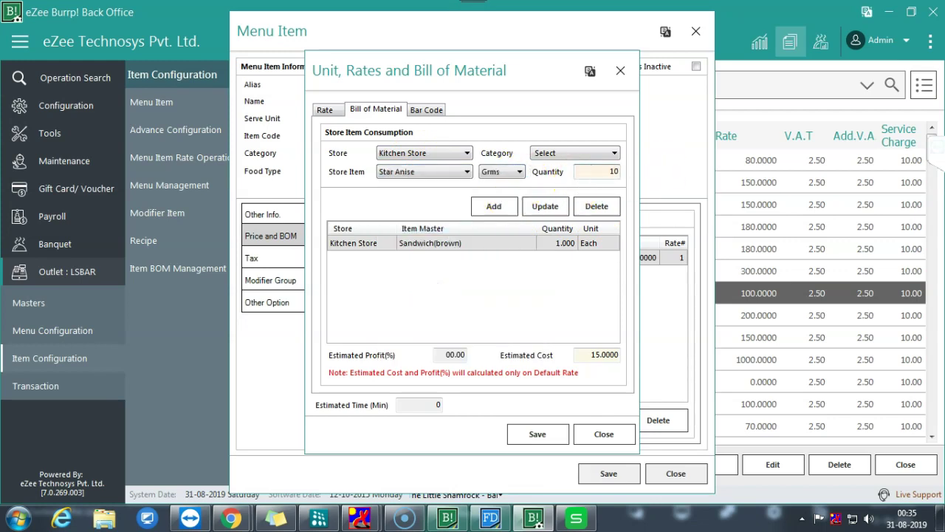
click(492, 207)
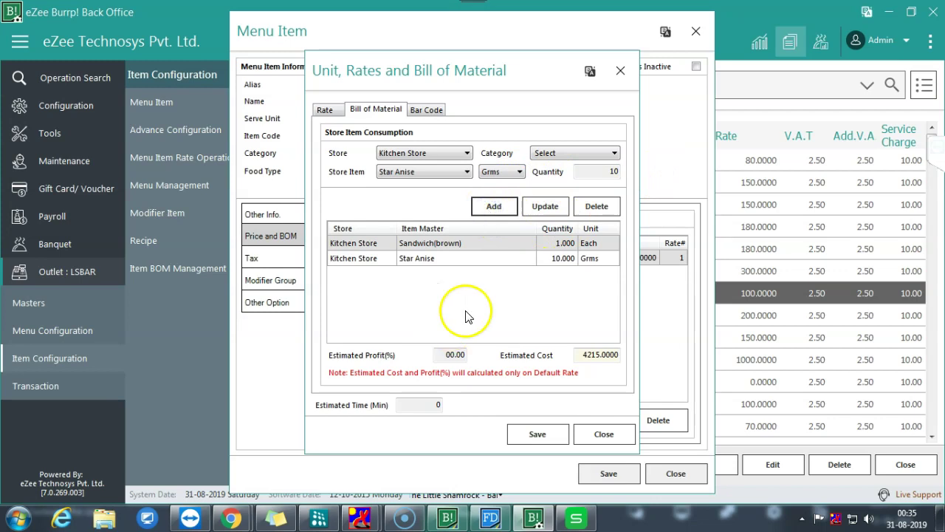
drag(582, 355, 599, 356)
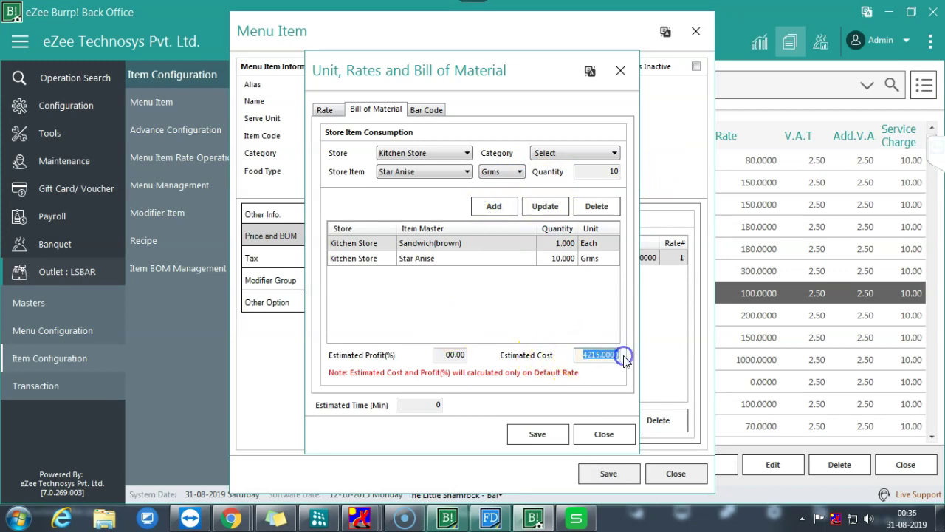
drag(626, 360, 582, 358)
click(591, 436)
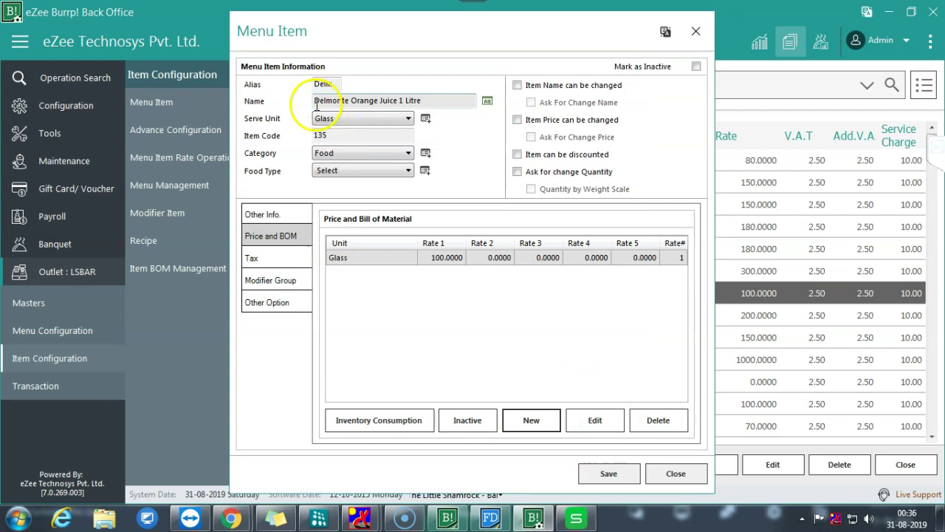
- Start a new bill of material entry for Kitchen Store, Fruits category
drag(307, 101, 433, 104)
click(531, 420)
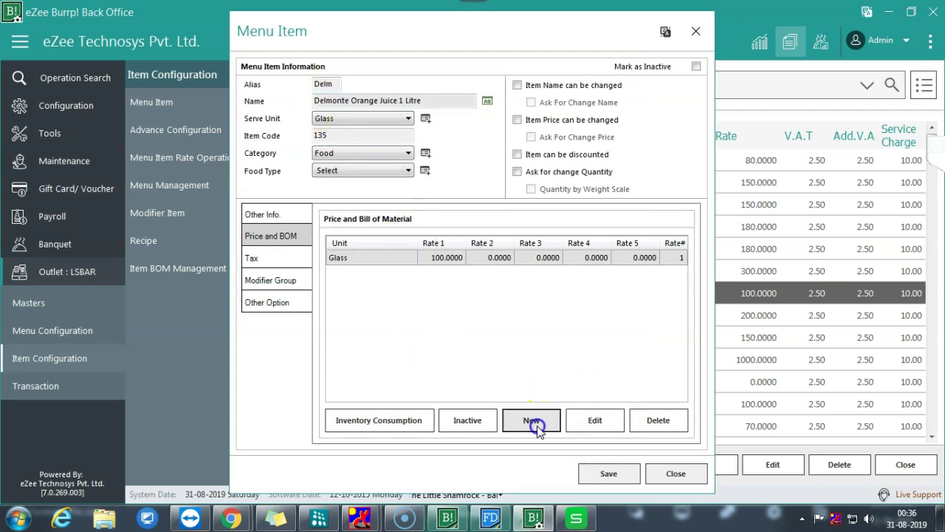
click(375, 110)
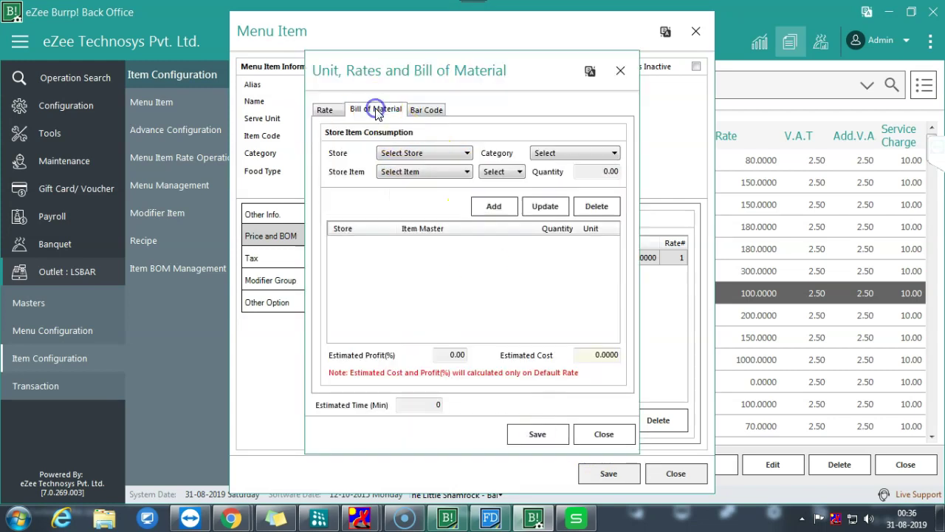
click(410, 153)
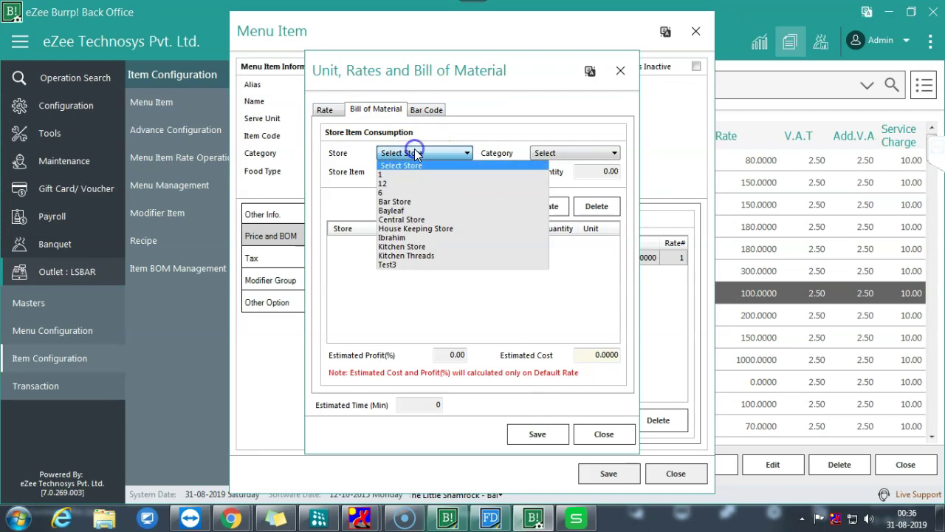
click(403, 249)
click(560, 153)
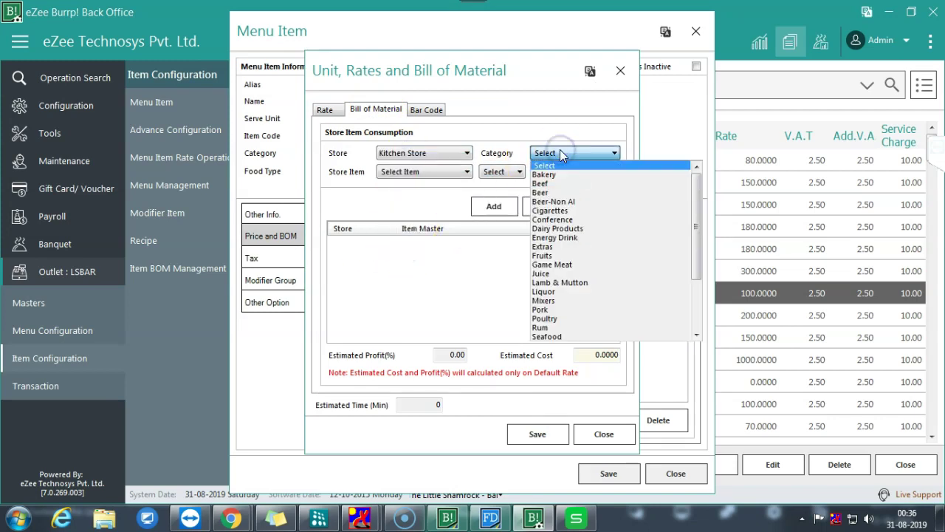
click(547, 256)
- Add Oranges (Imported) at 250 Grms to the recipe
click(432, 171)
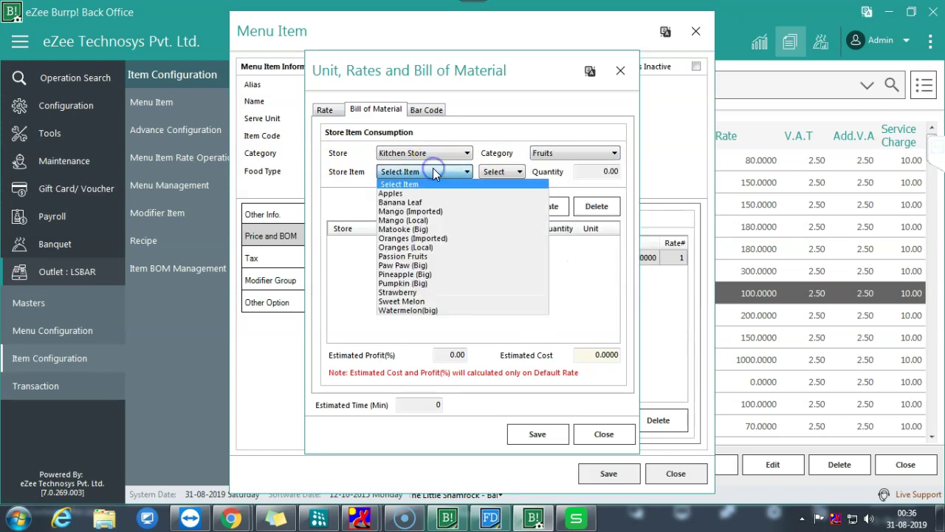
click(431, 240)
click(509, 172)
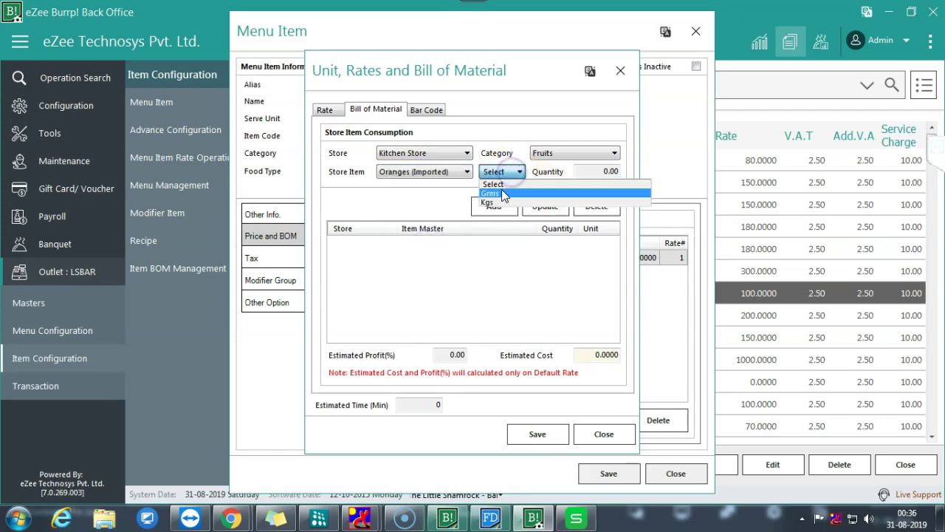
click(489, 202)
click(511, 172)
click(490, 195)
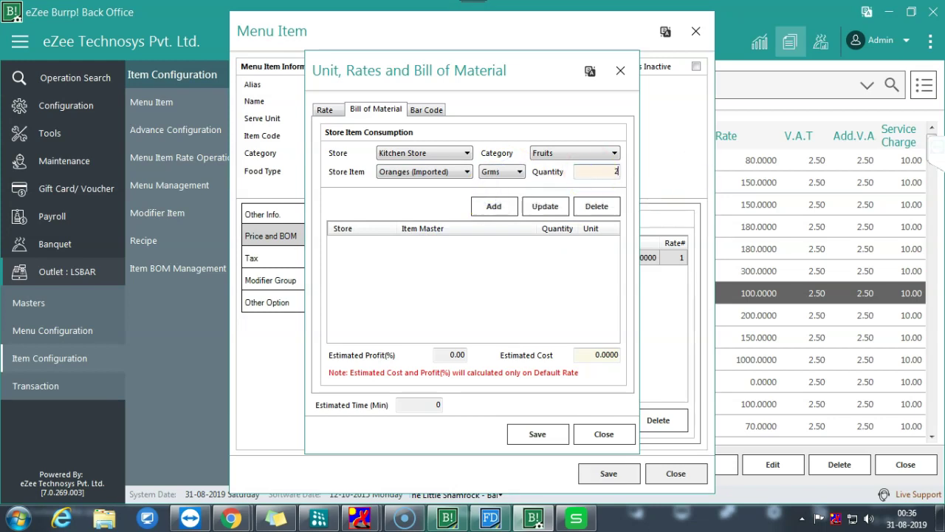
click(507, 206)
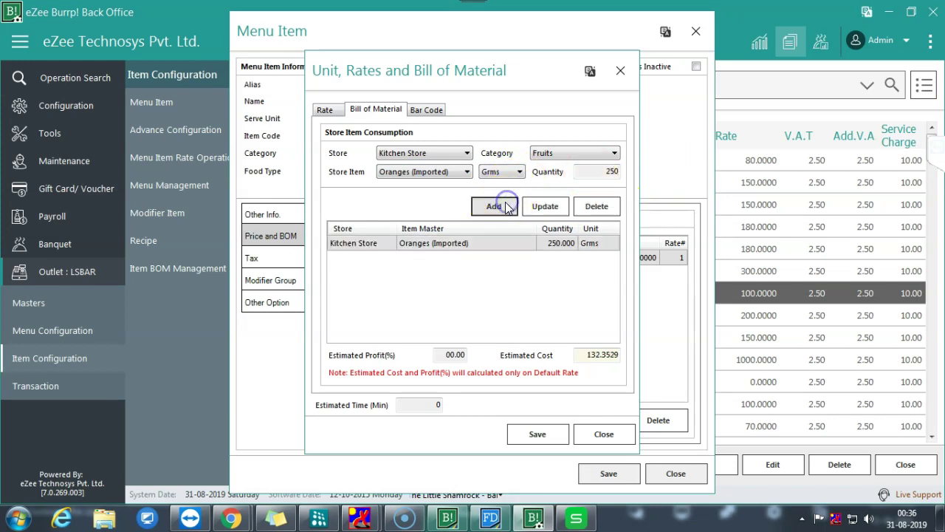
- Select Sweet Melon without adding it, then close the bill of material and item forms
click(437, 174)
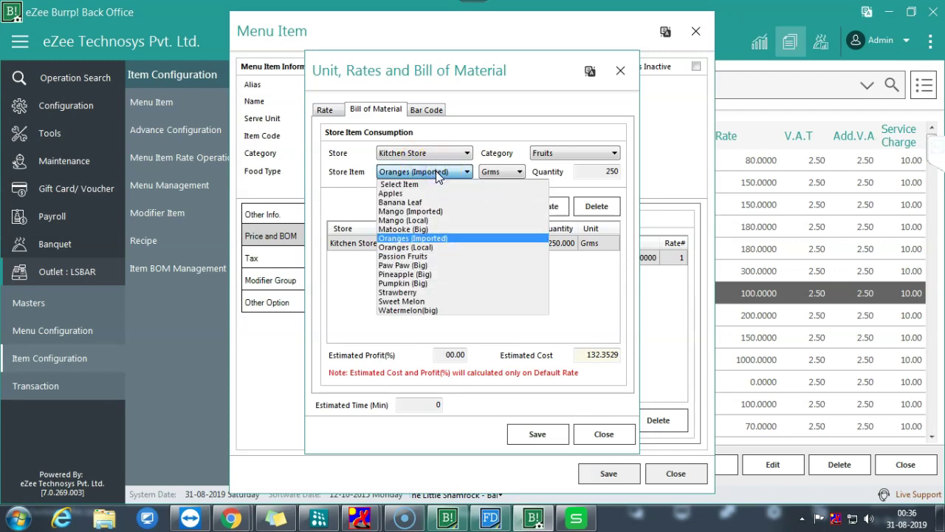
click(437, 304)
click(502, 173)
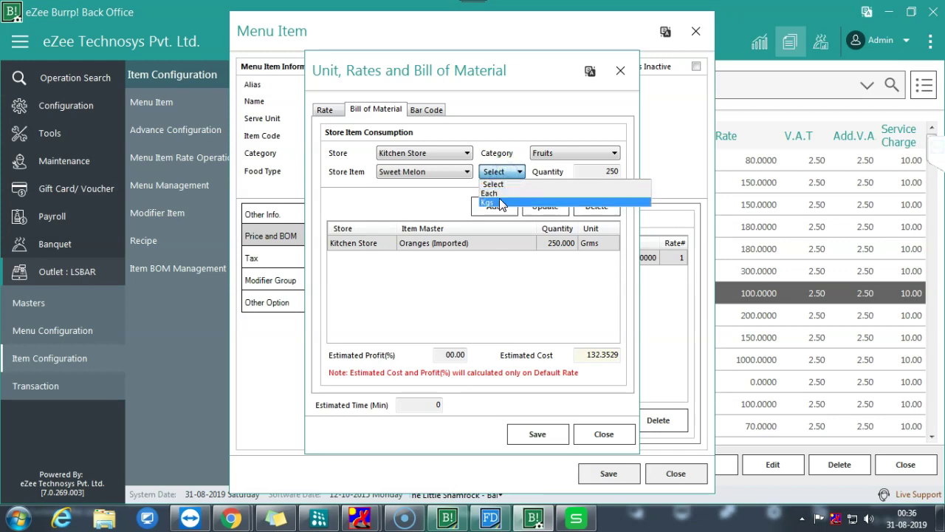
click(428, 206)
click(597, 436)
click(662, 476)
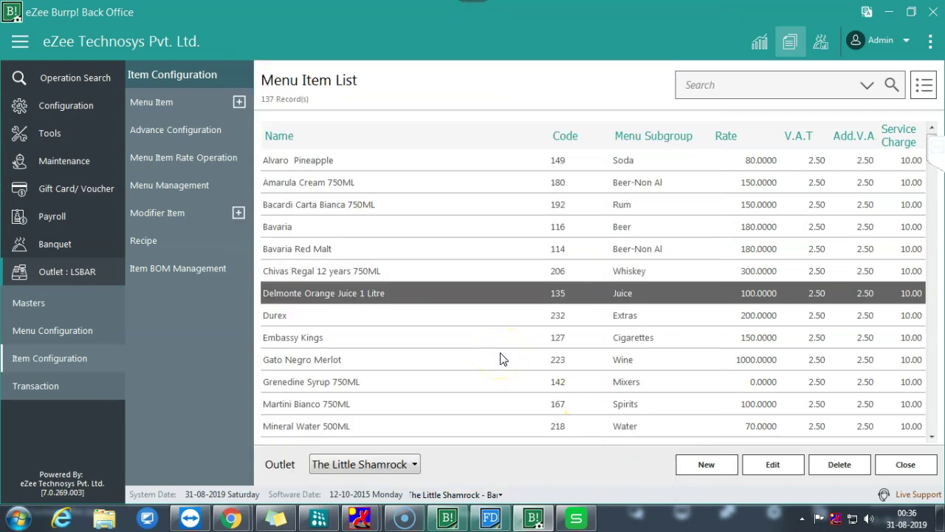
- In the recipe spreadsheet, review flour, vegetable oil and sugar in cells C225–C228
click(578, 518)
click(578, 518)
click(578, 519)
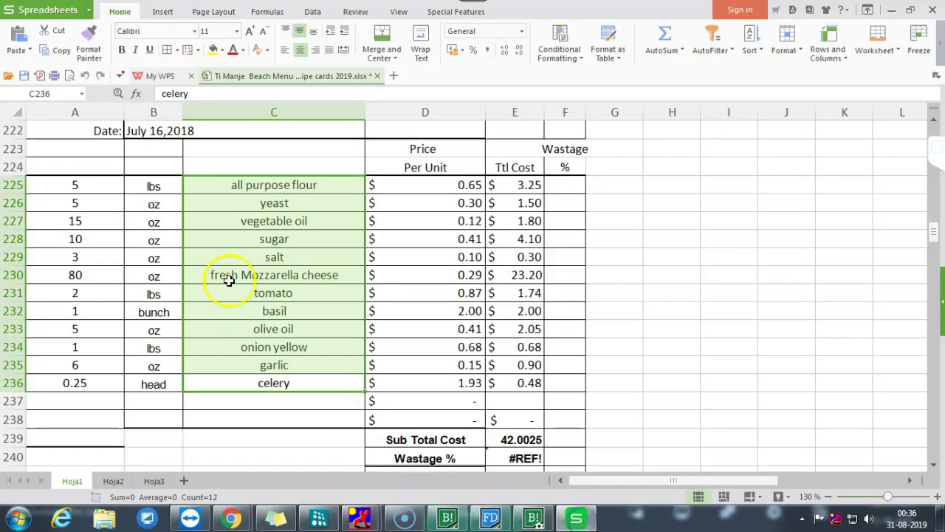
click(282, 235)
click(268, 186)
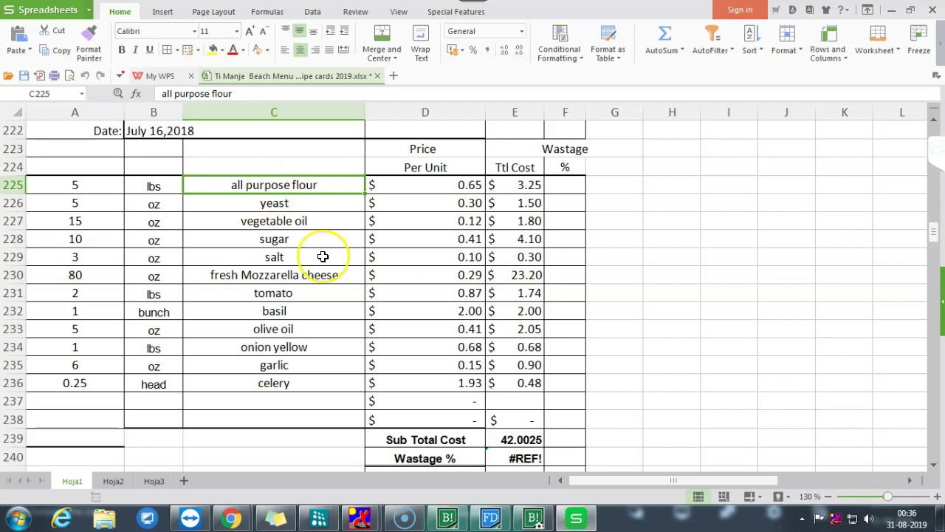
click(264, 225)
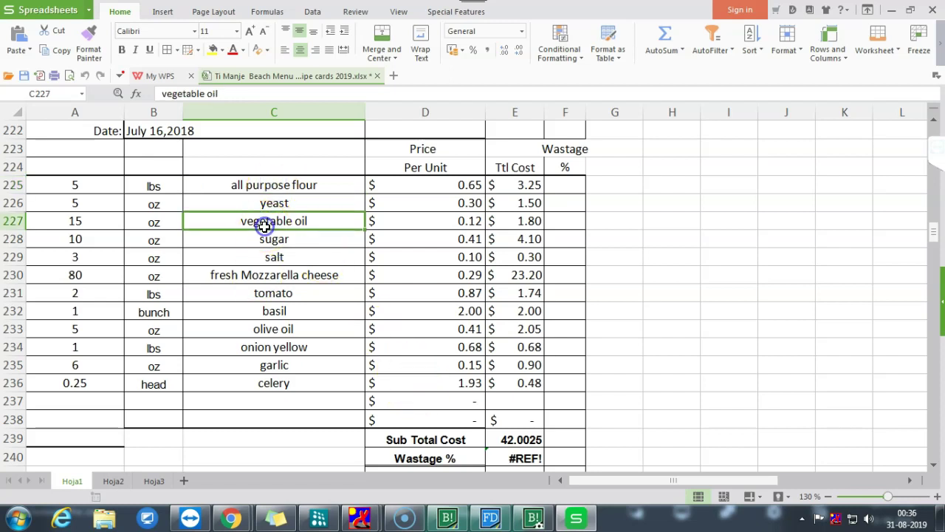
click(264, 239)
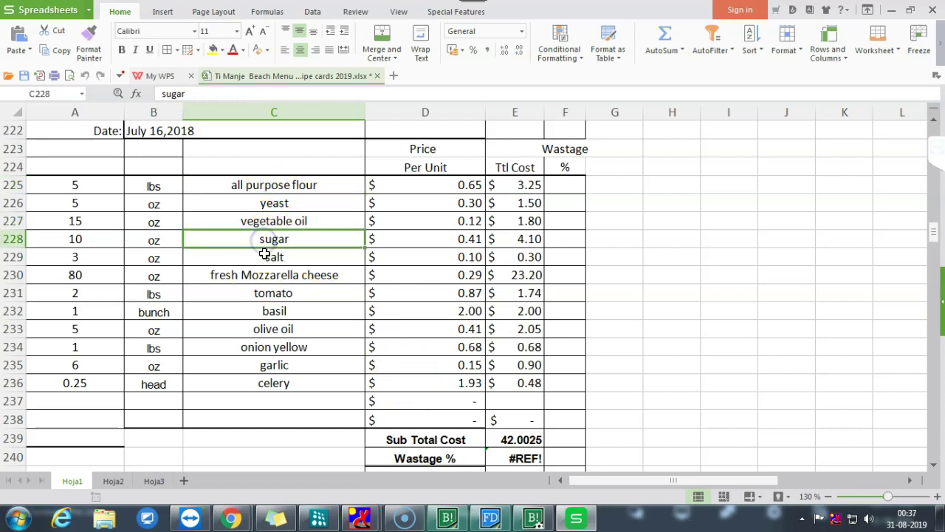
- Check salt in C229, select C225:C234, then reopen Delmonte Orange Juice 1 Litre in eZee
click(265, 257)
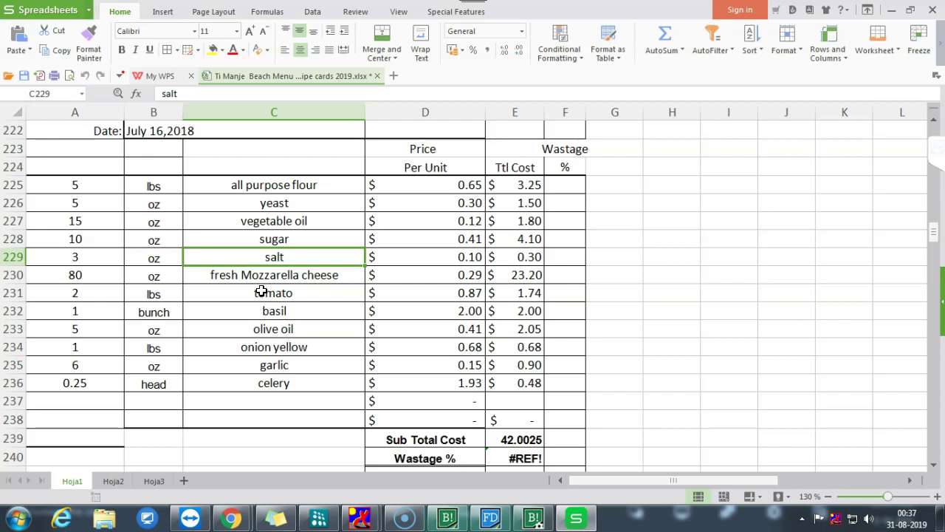
scroll(261, 292, up, 7)
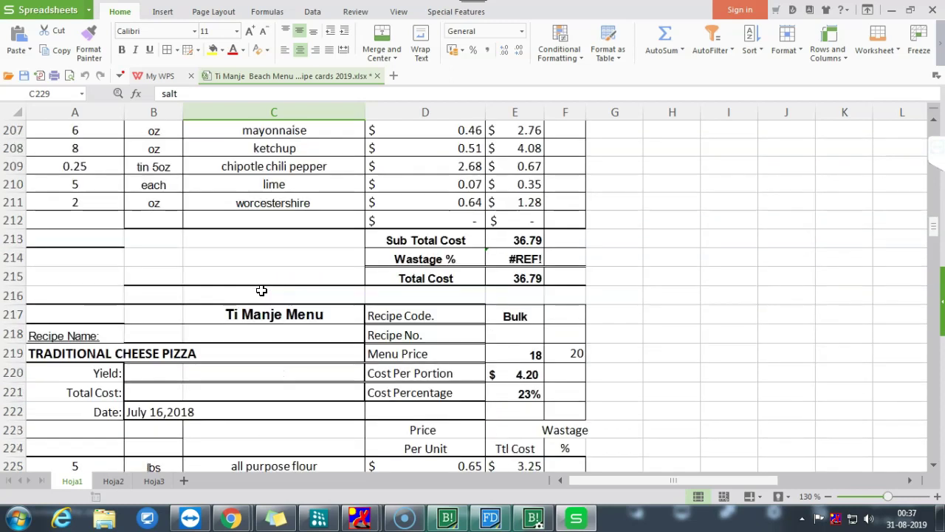
scroll(146, 348, down, 2)
scroll(243, 388, down, 4)
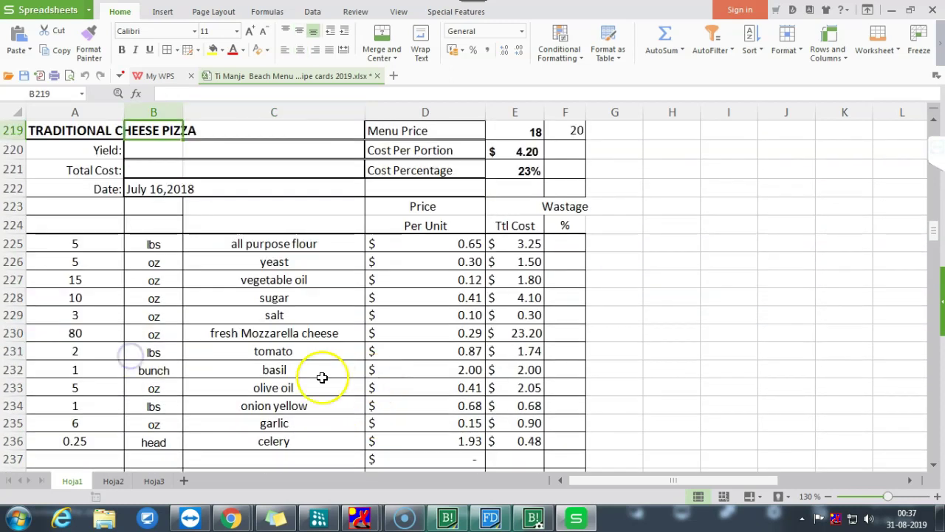
drag(274, 244, 287, 406)
key(alt+Tab)
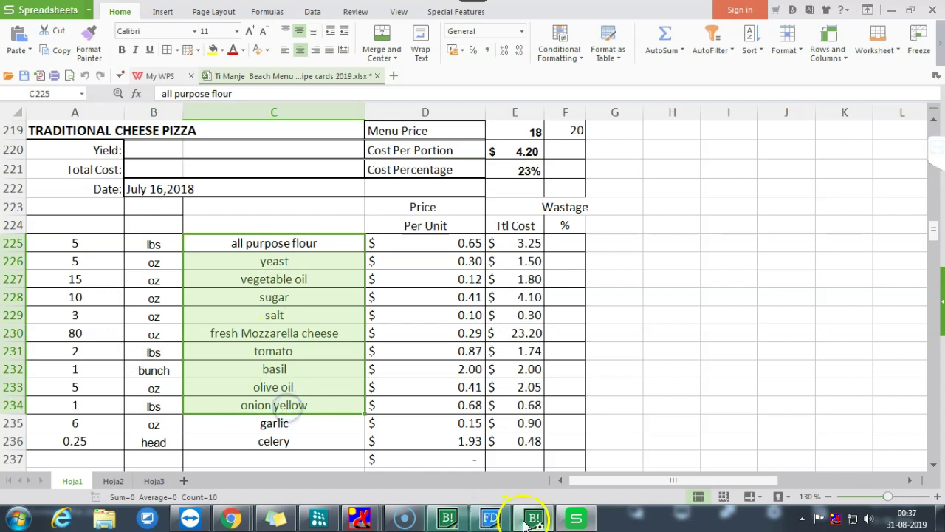
double_click(350, 294)
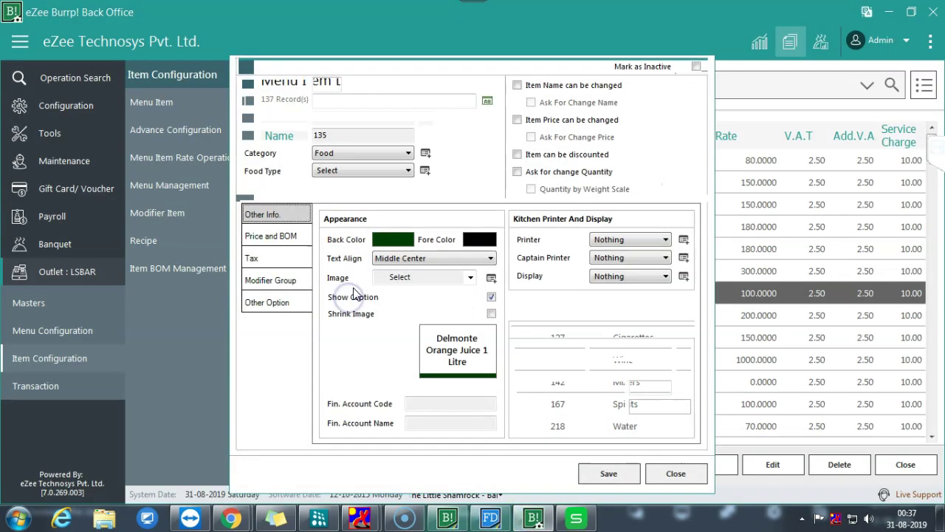
- View a new Delmonte Orange Juice bill of material page, then close it and the item form unchanged
click(285, 239)
click(531, 420)
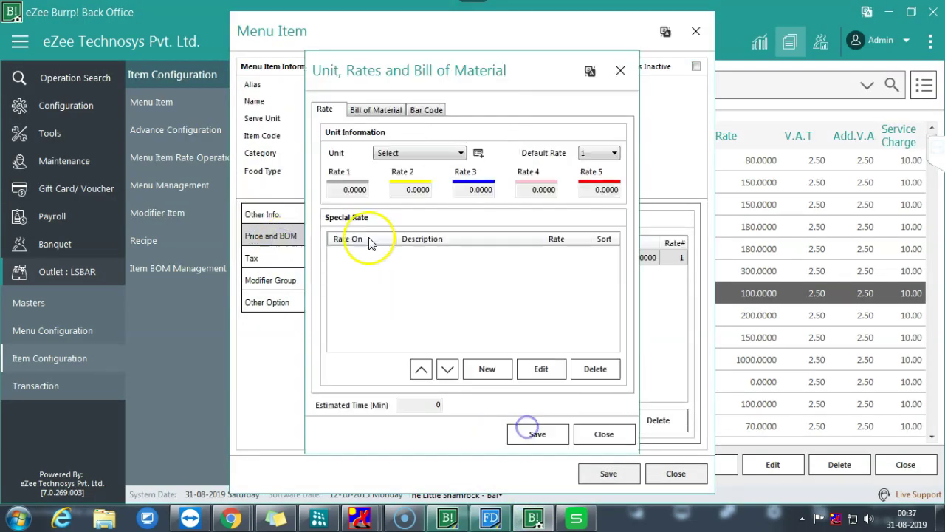
click(374, 109)
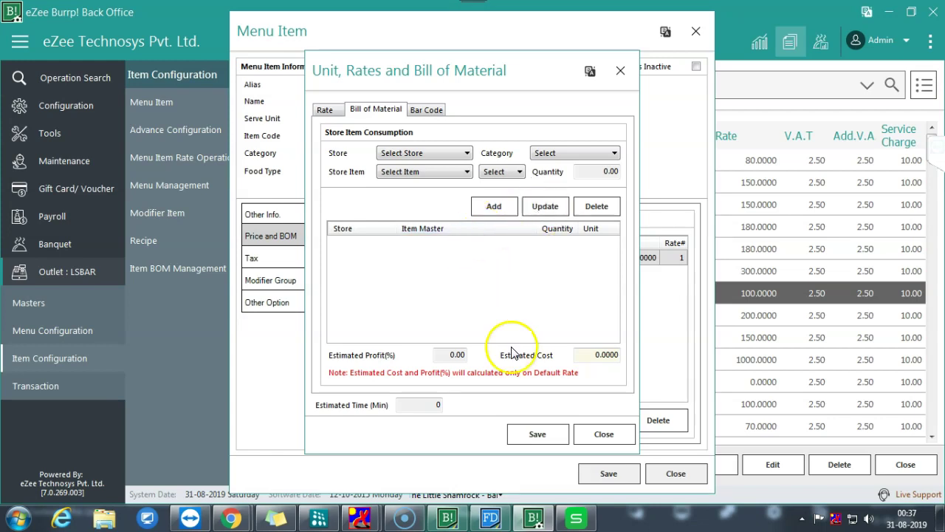
click(603, 436)
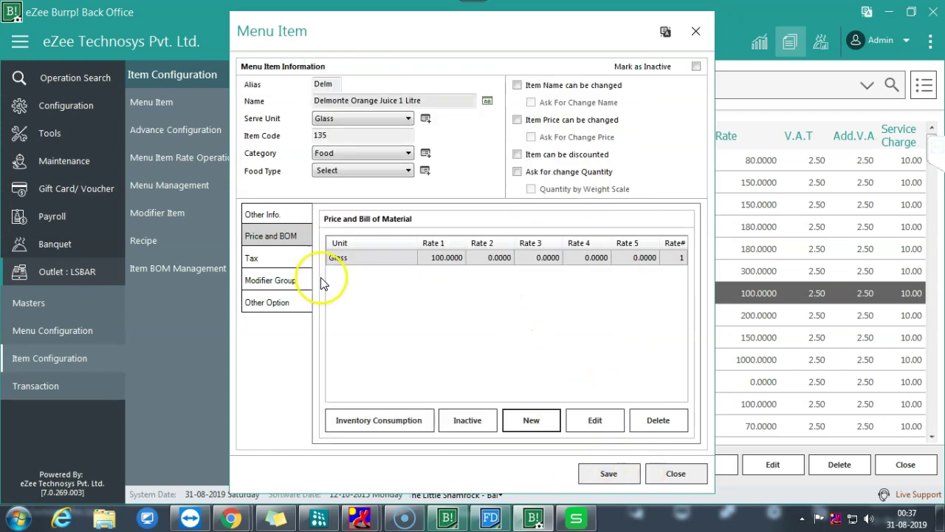
click(674, 473)
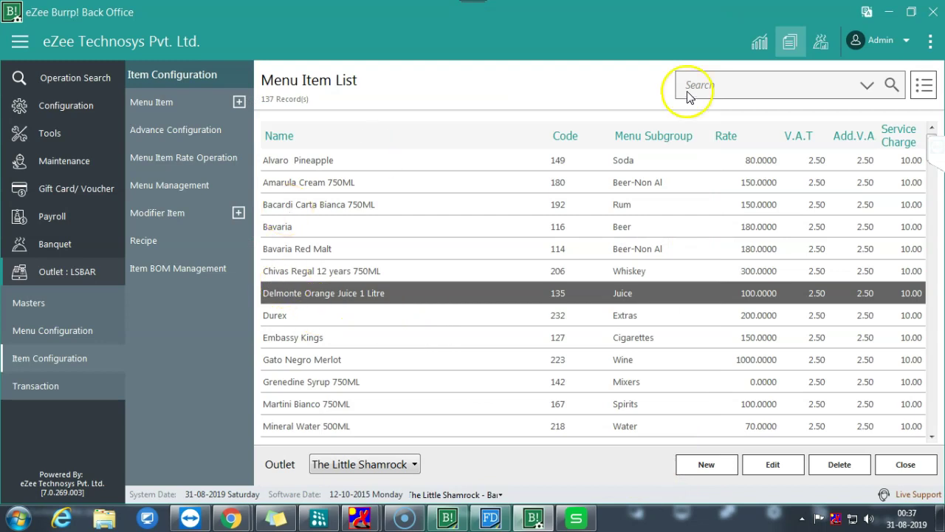
- Search the reports for 'inventory' and open the Inventory Transaction Report
click(790, 42)
click(349, 74)
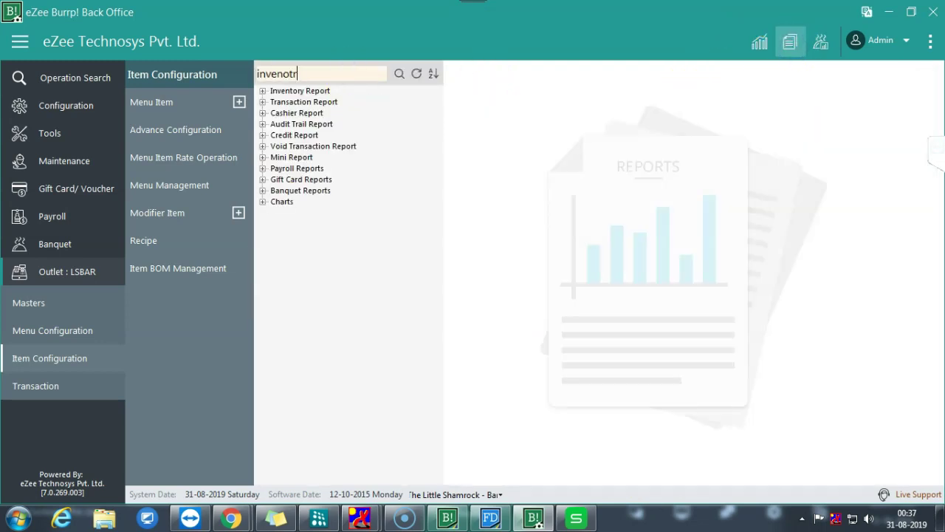
text(inventory)
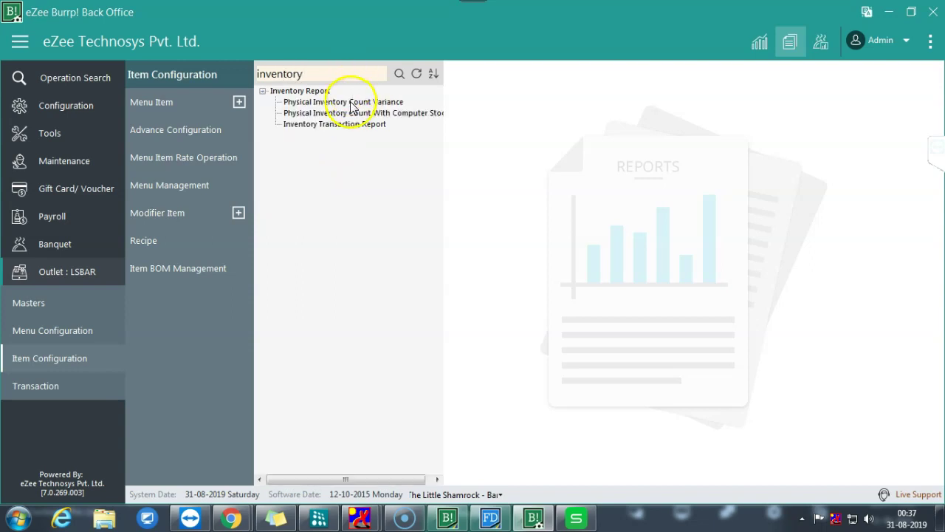
click(338, 124)
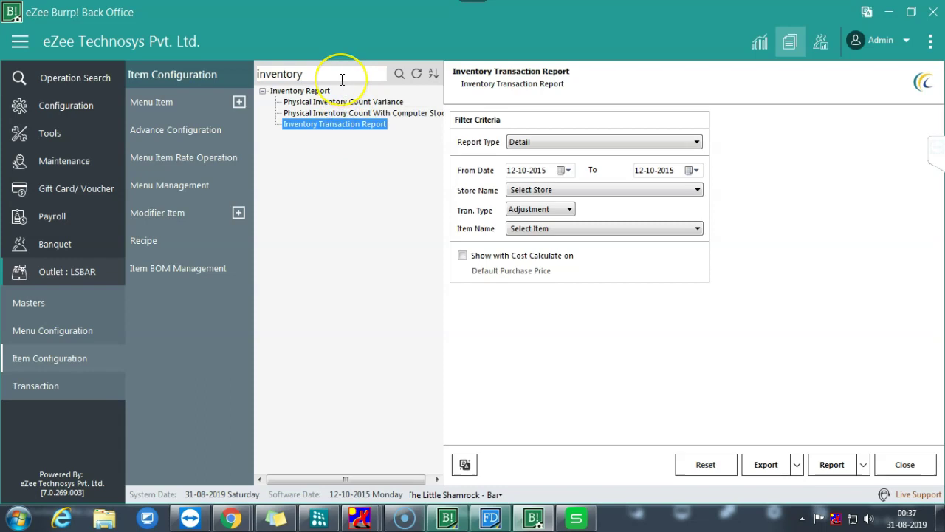
- Generate the Inventory Transaction Report with Kitchen Store as the store
click(832, 464)
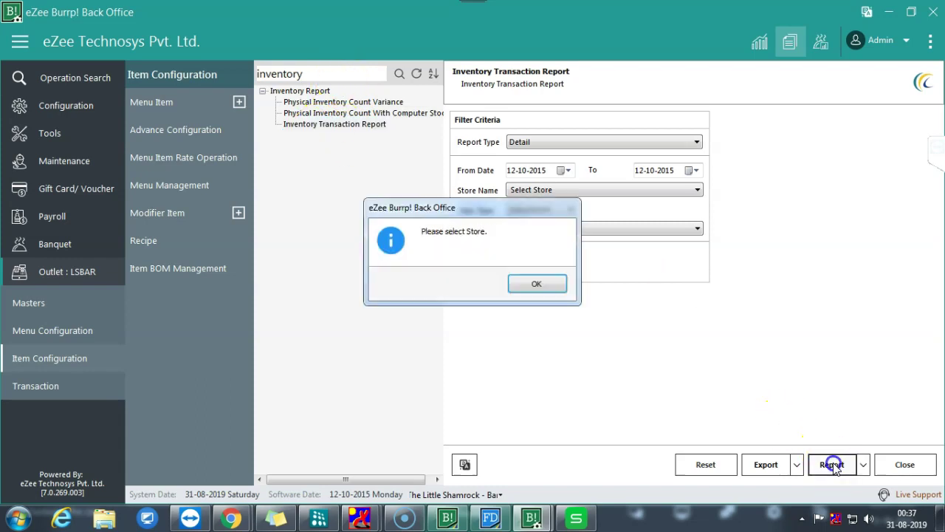
click(537, 286)
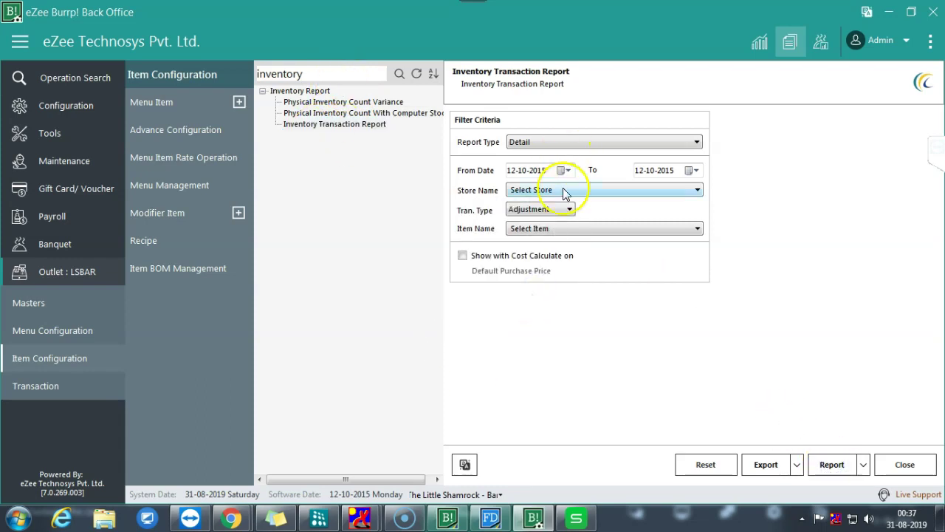
click(565, 189)
click(539, 283)
click(831, 464)
- Review the empty report's columns from Item Name to User, then close the preview
click(105, 140)
click(250, 141)
click(300, 141)
click(389, 141)
click(446, 143)
click(532, 142)
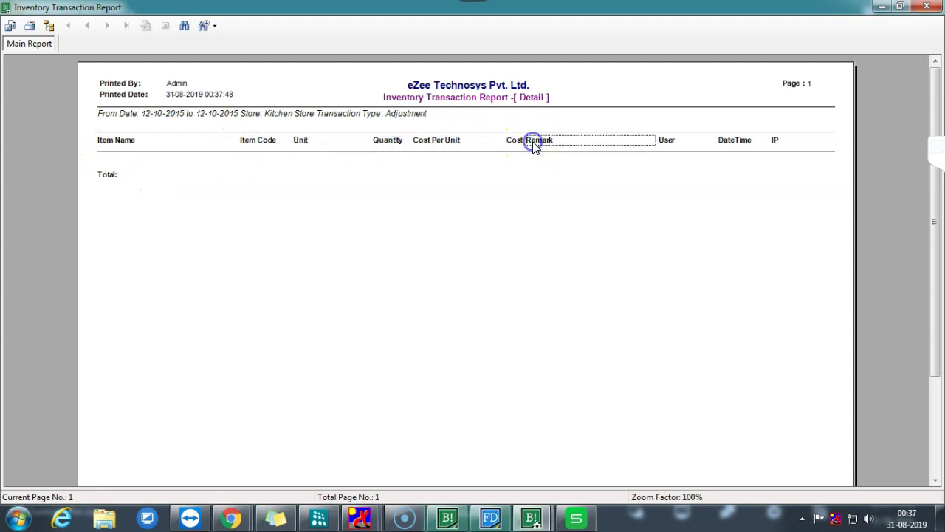
click(670, 142)
click(927, 6)
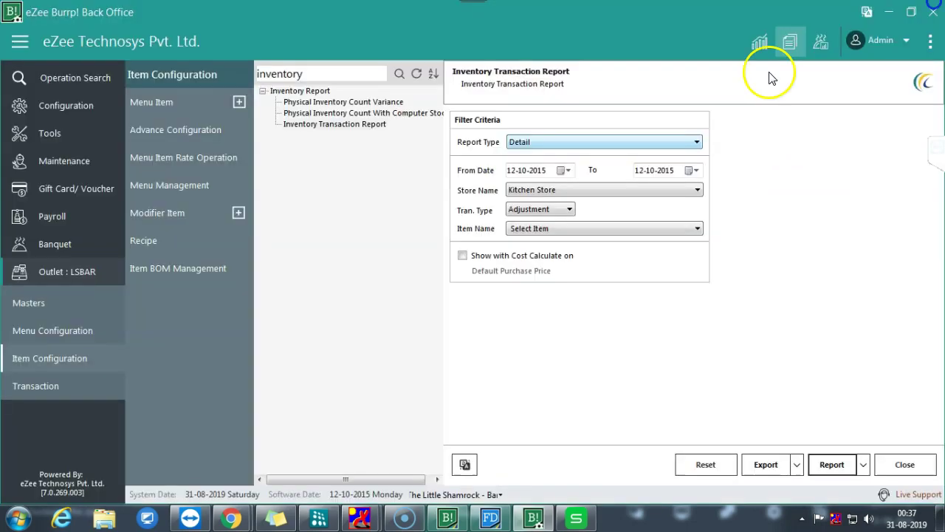
click(325, 72)
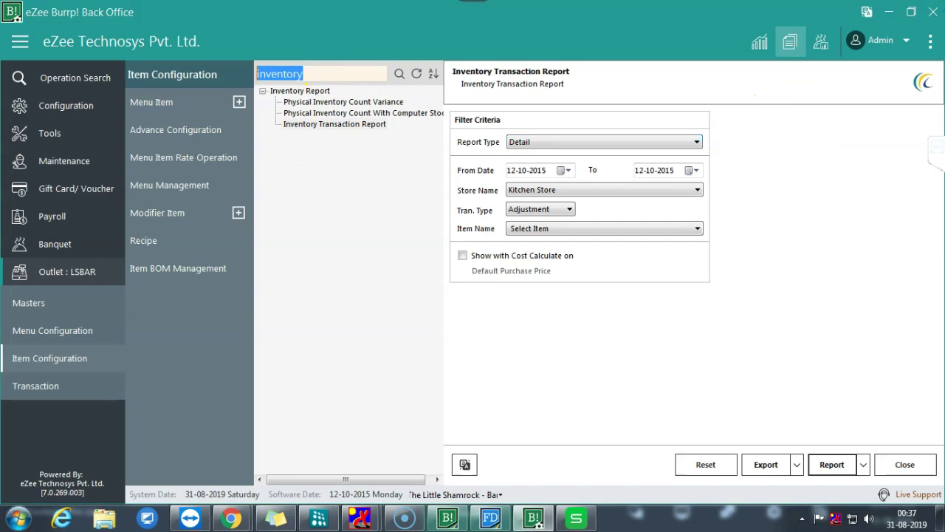
- Run the Menu Item Recipe Consumption Report for Delmonte Orange Juice 1 Litre and close the preview
text(Menu)
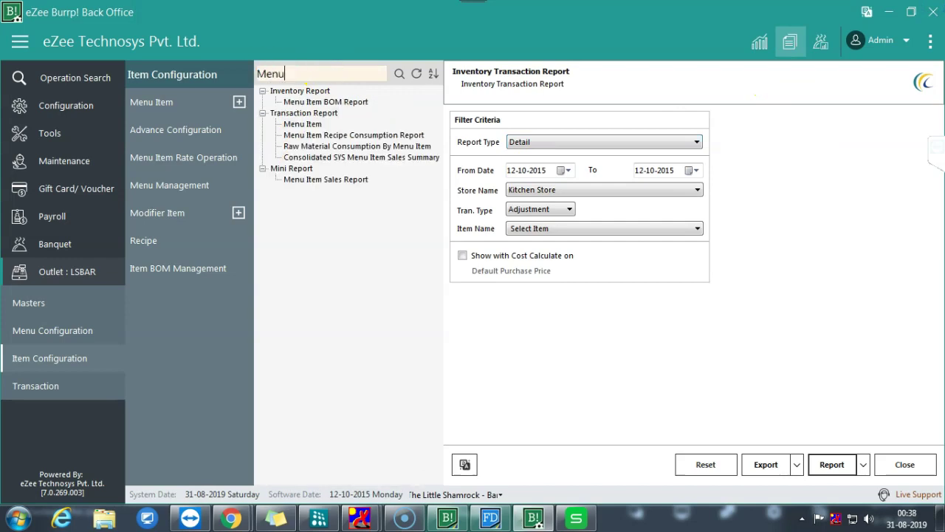
click(367, 136)
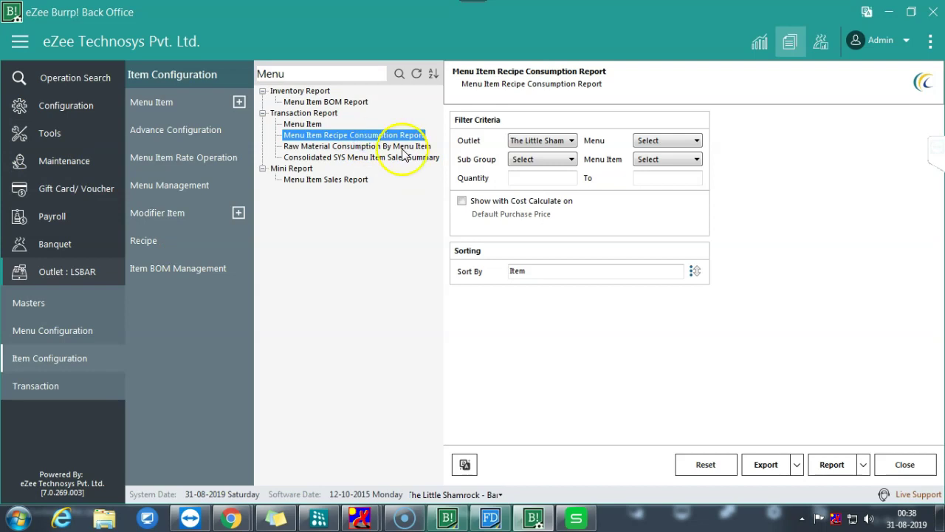
click(659, 158)
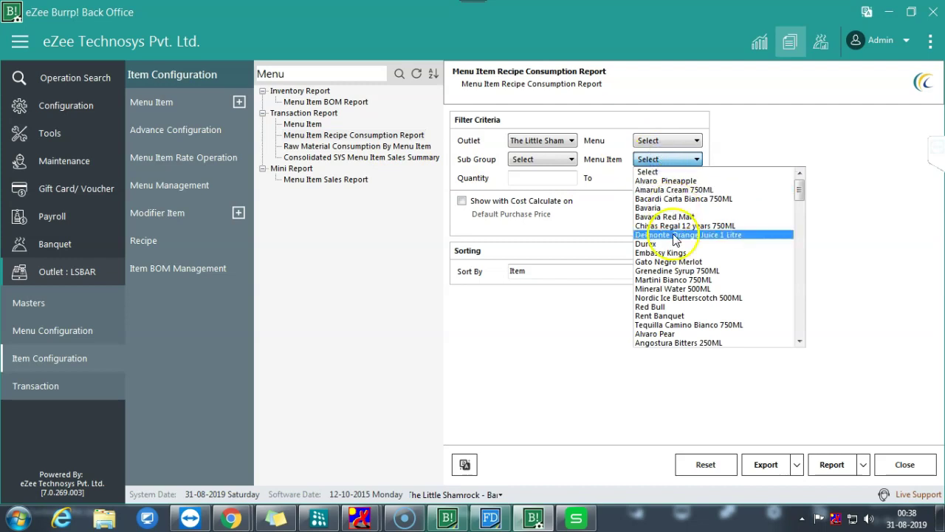
click(673, 235)
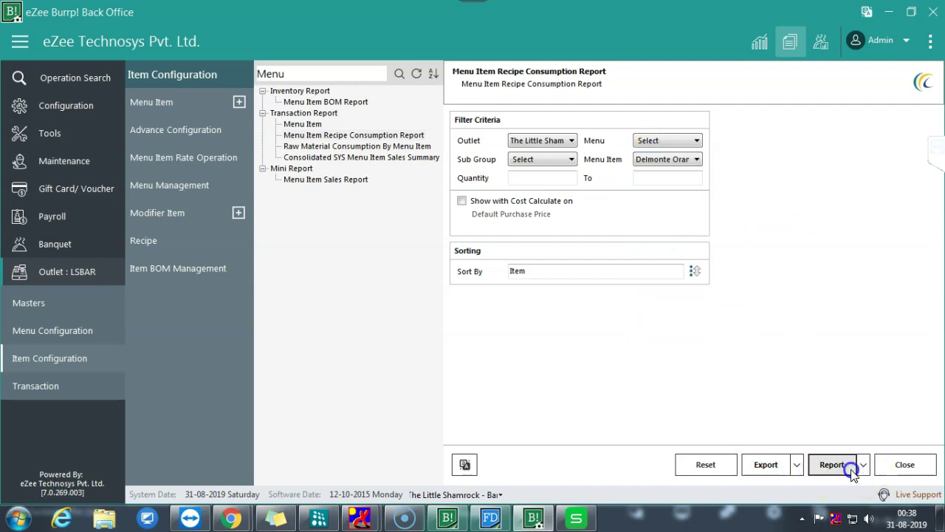
click(849, 467)
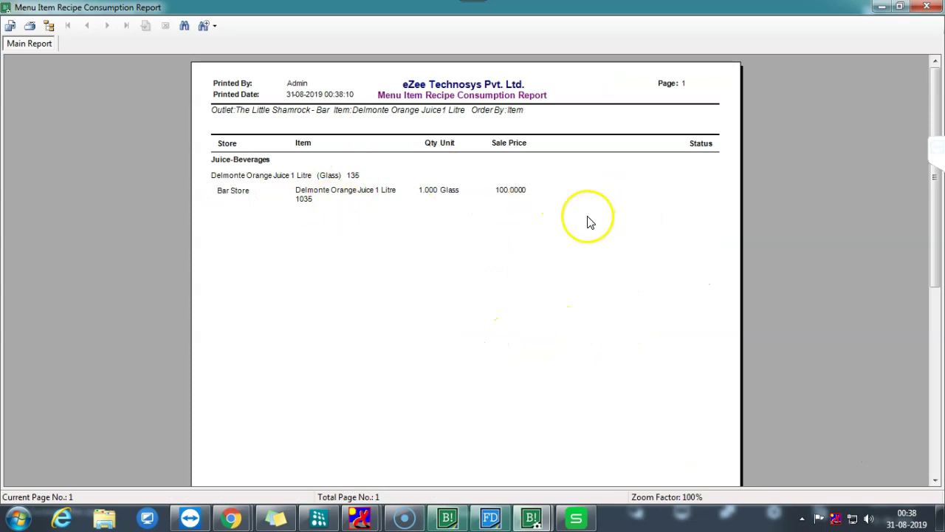
click(927, 7)
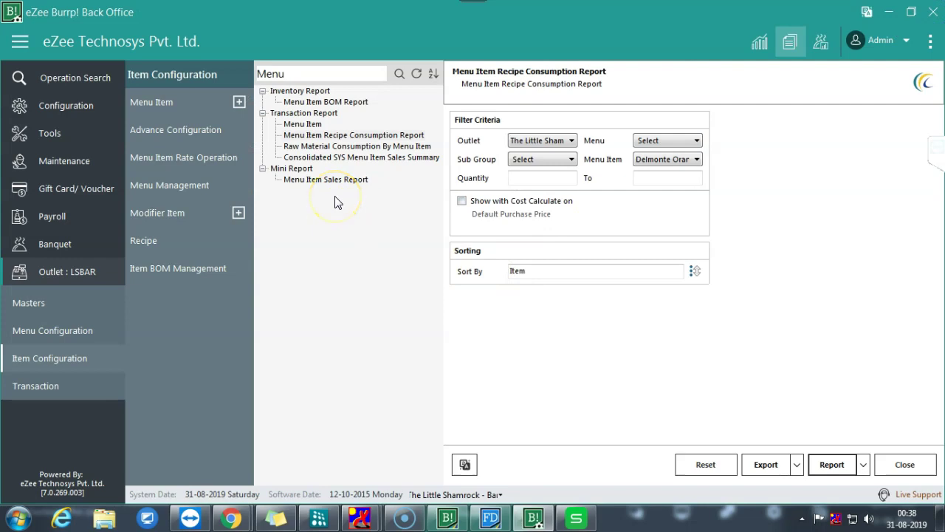
- Run Raw Material Consumption By Menu Item for Delmonte Orange Juice 1 Litre, then search reports for 'Cost'
click(339, 148)
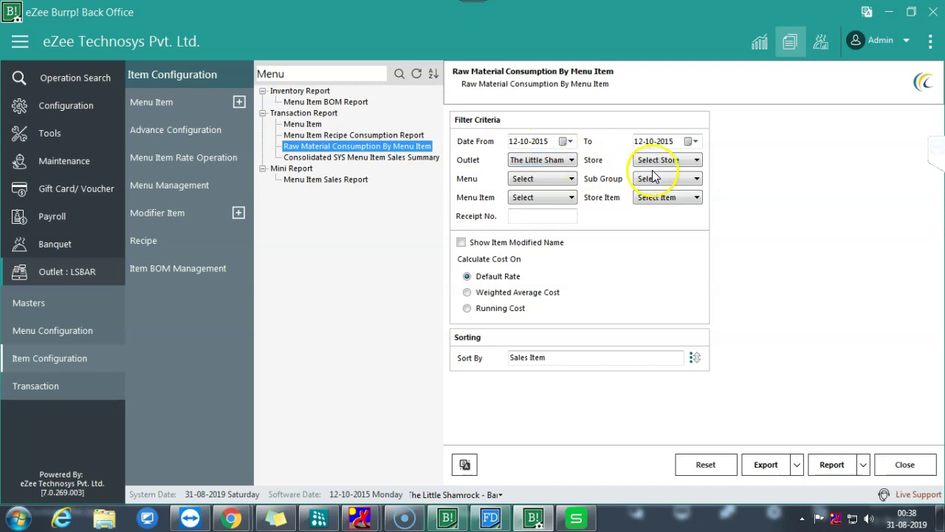
click(556, 179)
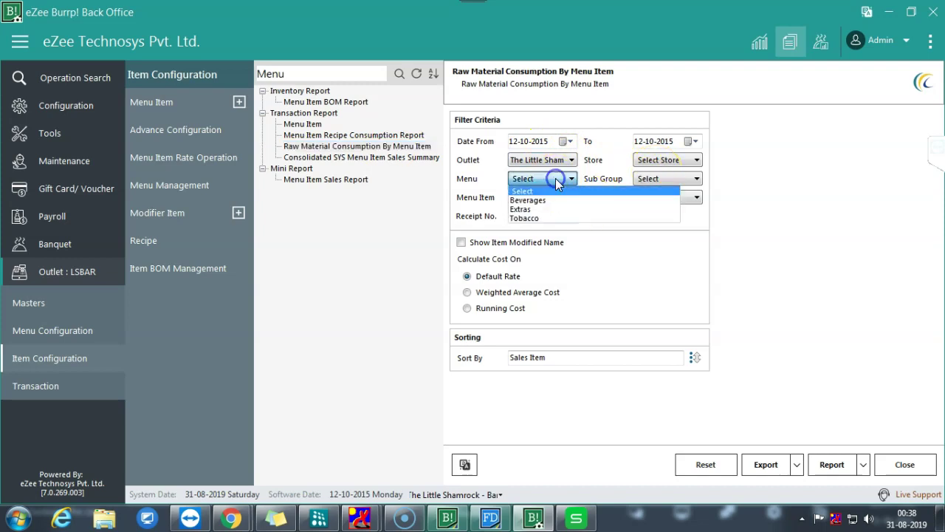
click(556, 178)
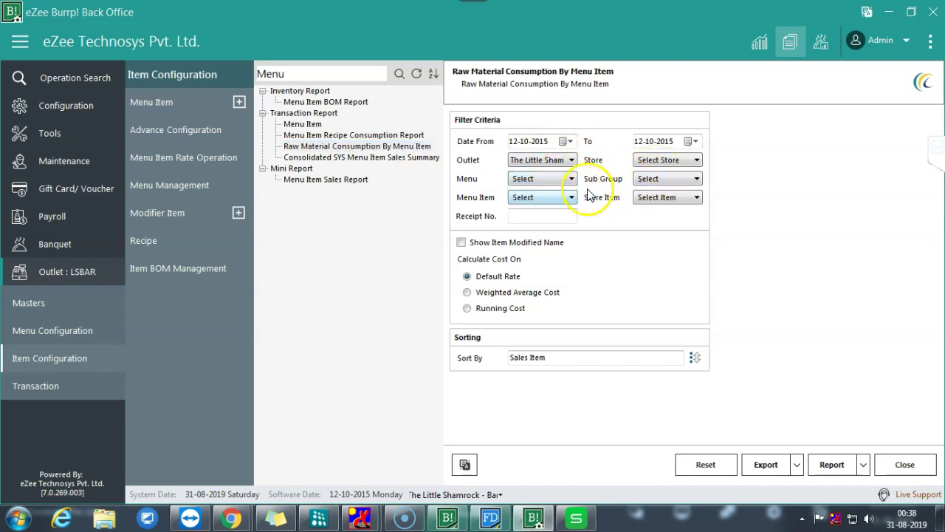
click(563, 198)
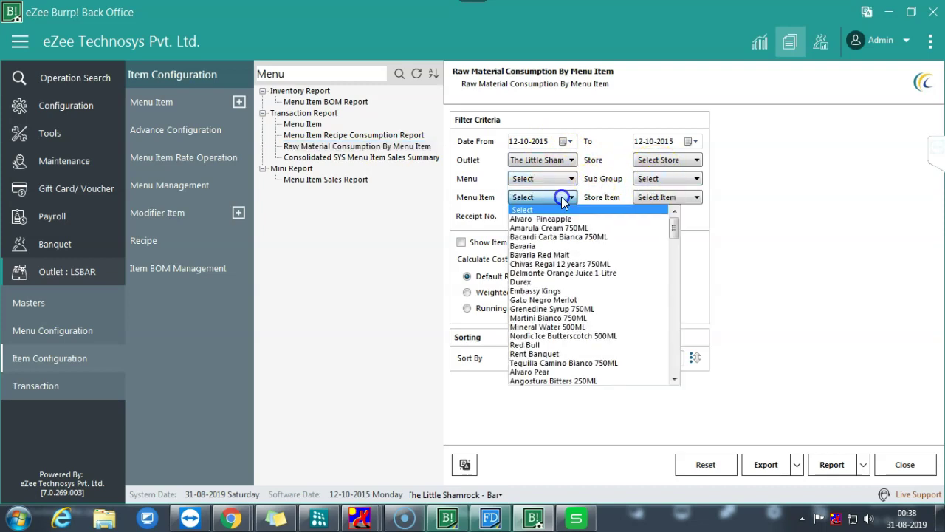
click(545, 273)
click(831, 464)
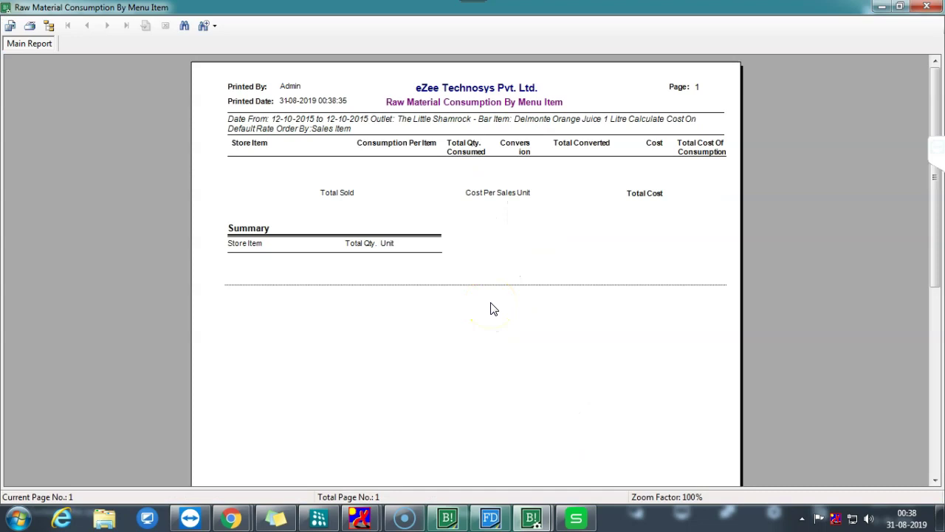
click(926, 7)
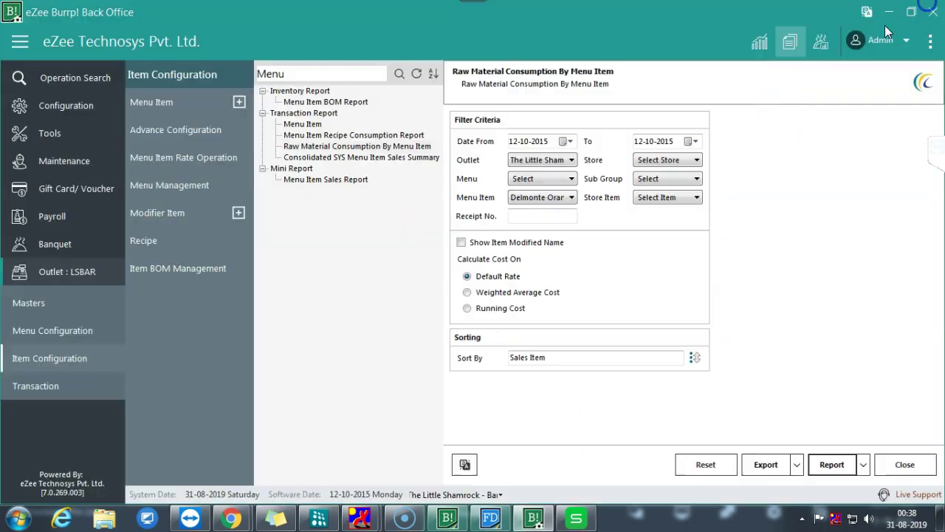
double_click(331, 74)
text(C)
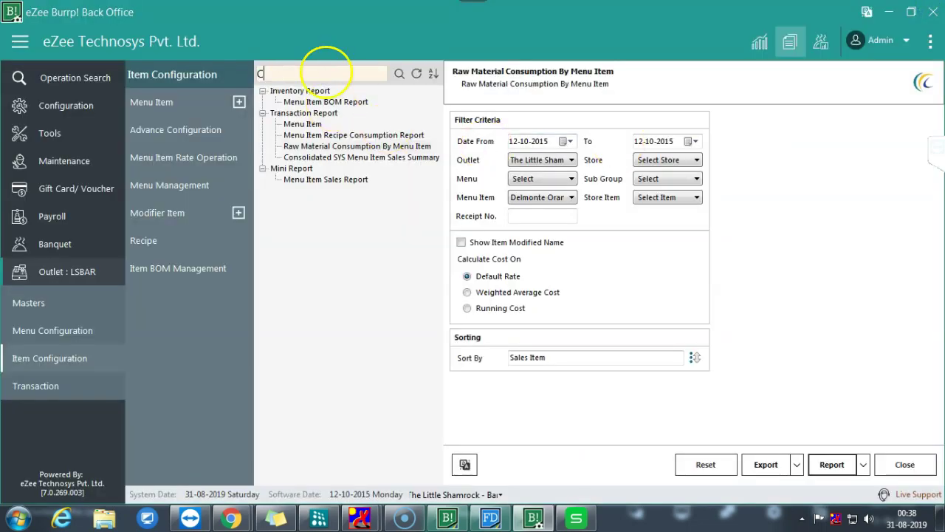
text(ost)
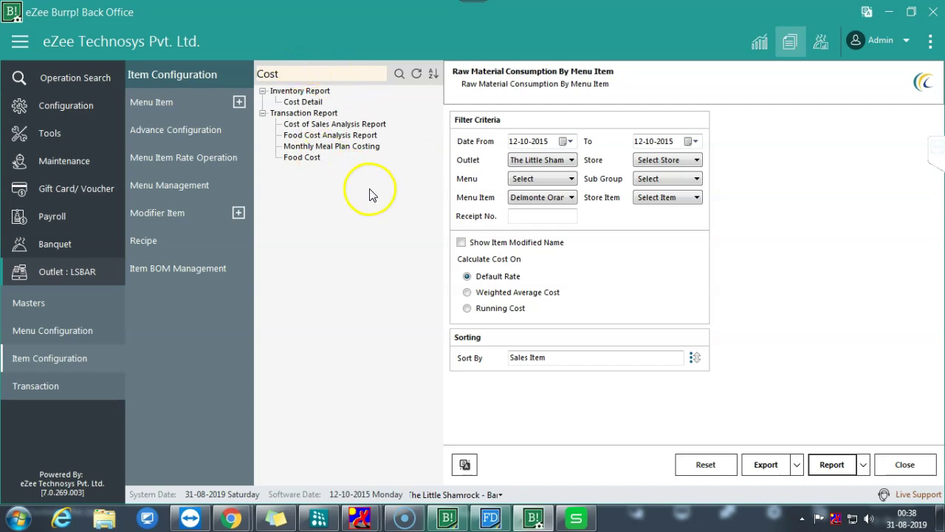
- Minimize Back Office and bring the eZee Burrp! POS home screen forward
click(890, 12)
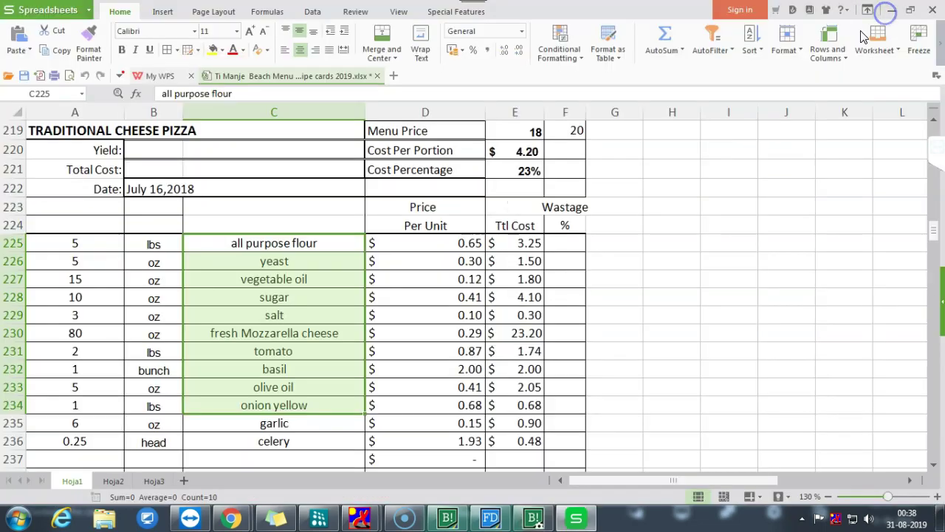
click(447, 517)
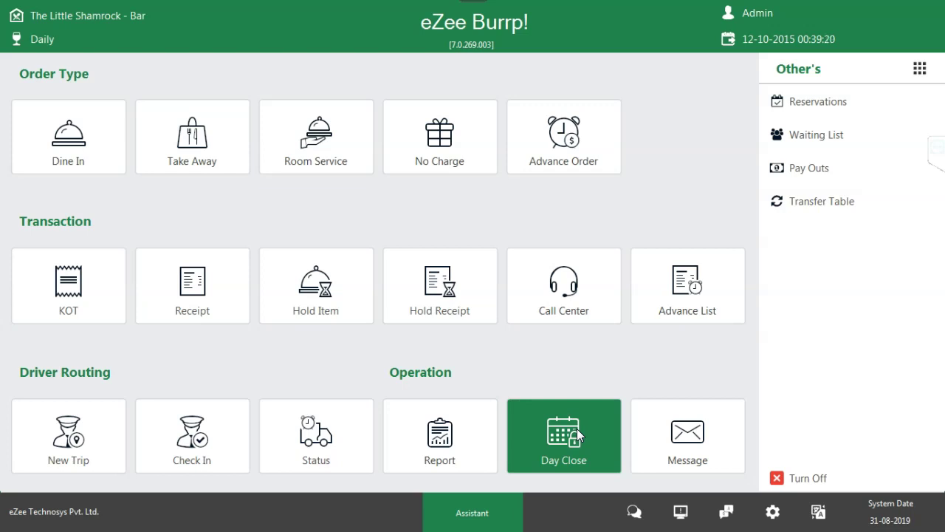
- In Back Office, open the Cost Center list of POS outlets
click(575, 427)
key(super)
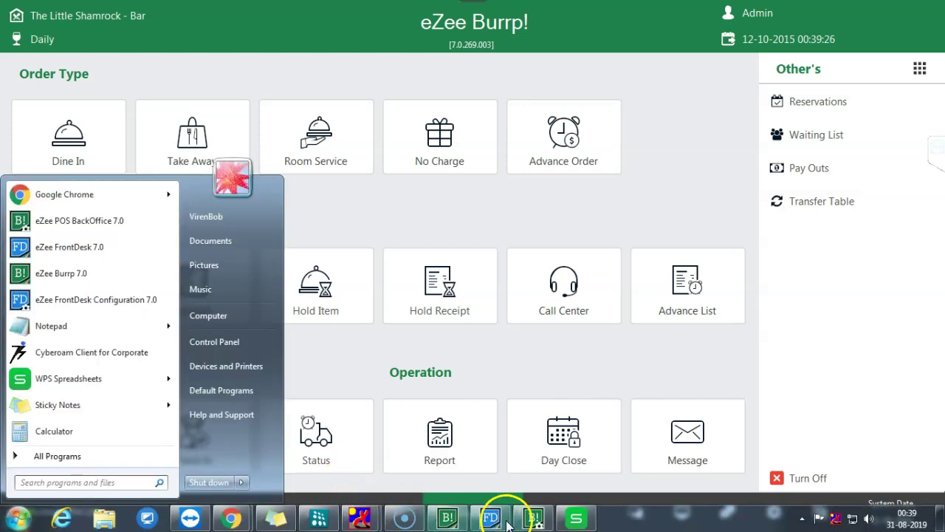
click(534, 517)
click(83, 112)
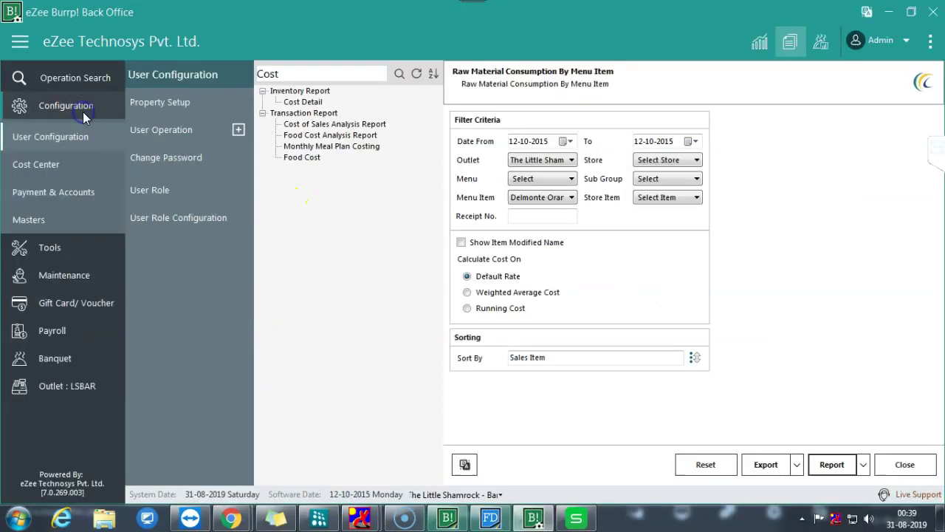
click(50, 162)
click(196, 128)
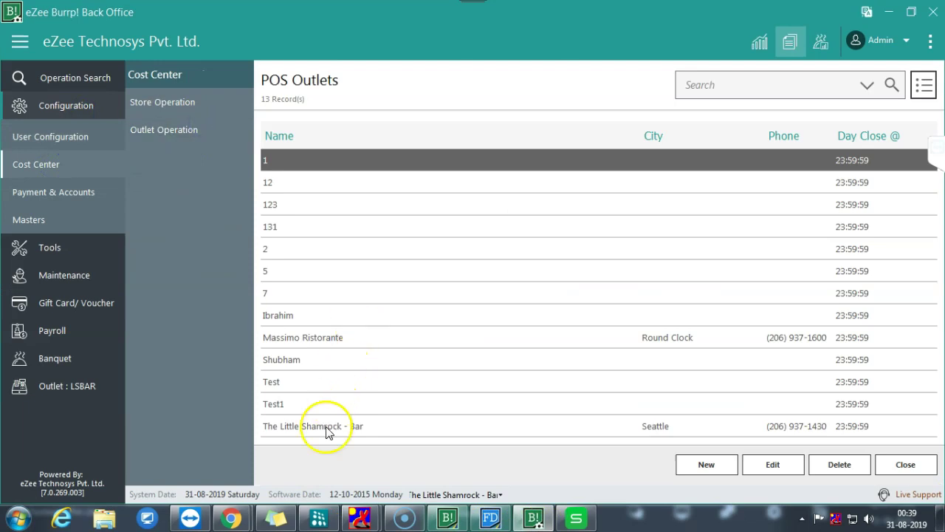
- Check The Little Shamrock - Bar's 23:59:59 day close time unchanged and return to POS
double_click(329, 428)
click(644, 128)
click(621, 129)
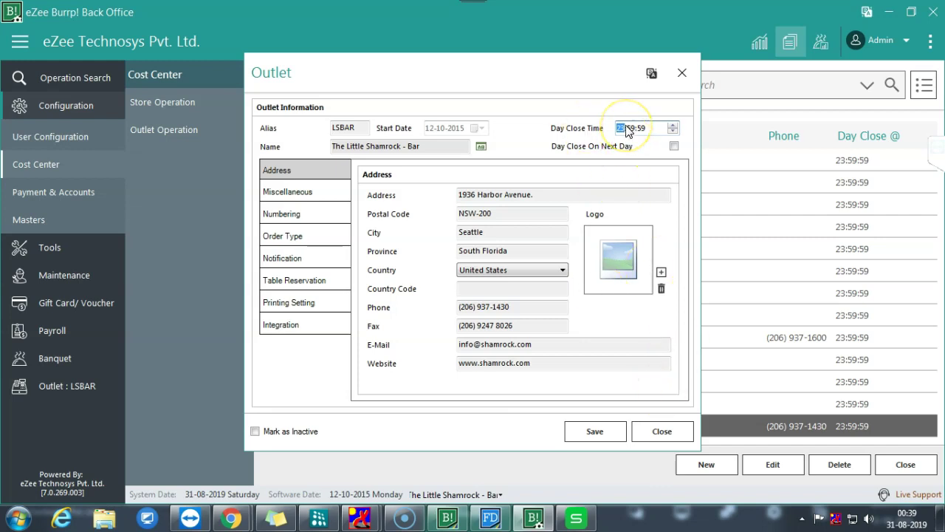
click(665, 432)
click(887, 464)
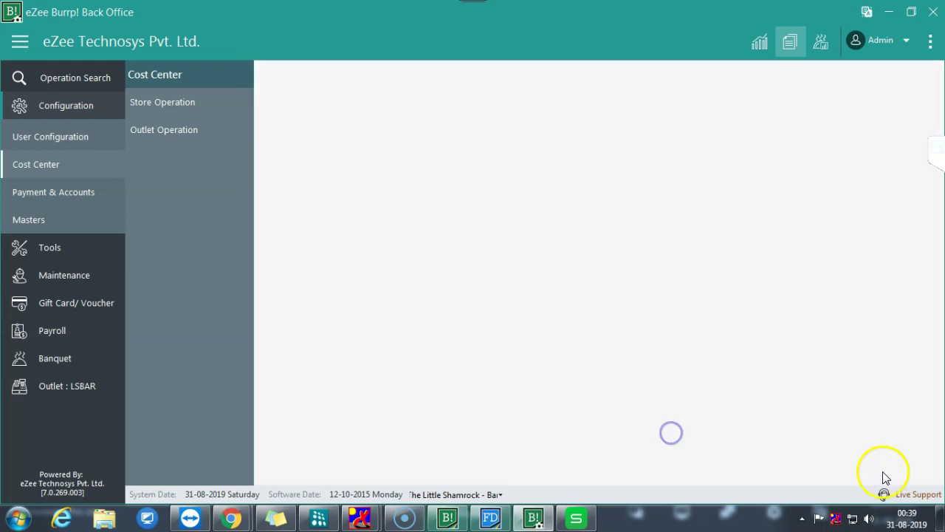
click(820, 42)
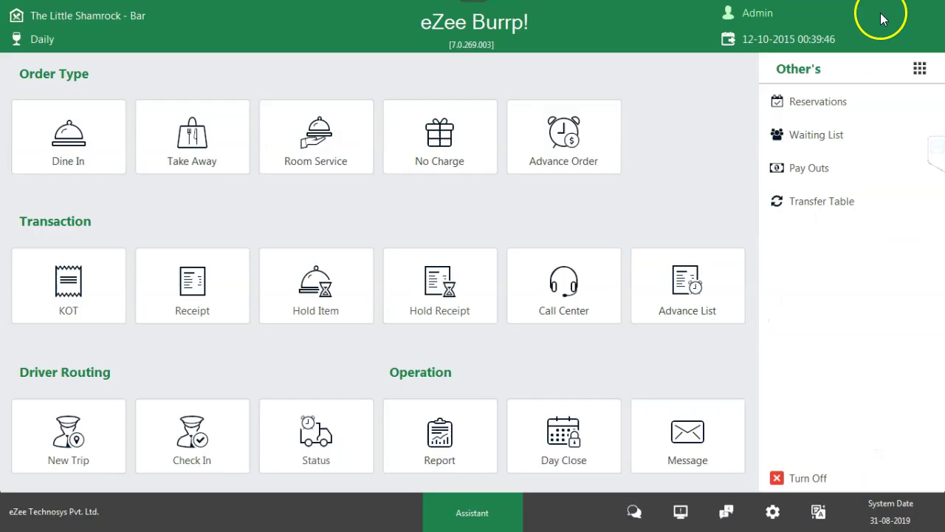
- Attempt the day close, then mark open KOT 2 for table B10 from the KOT list
click(584, 436)
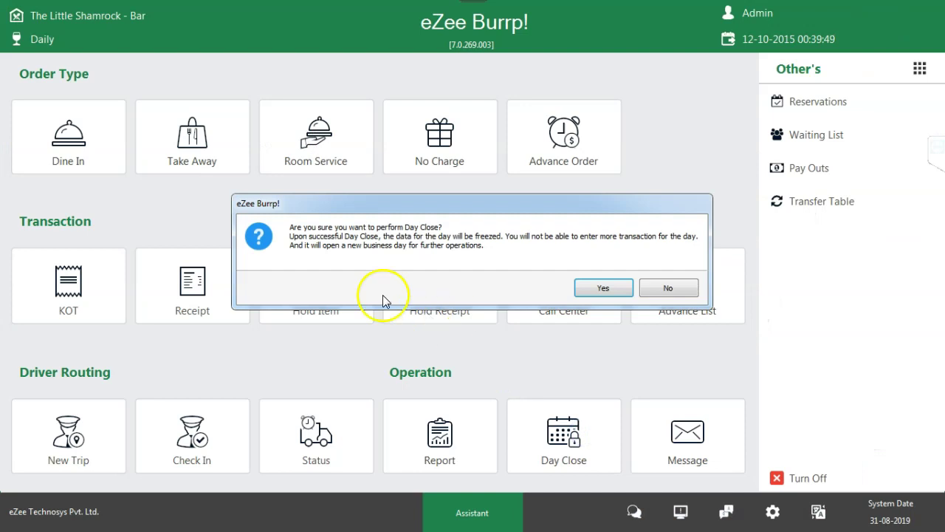
click(597, 288)
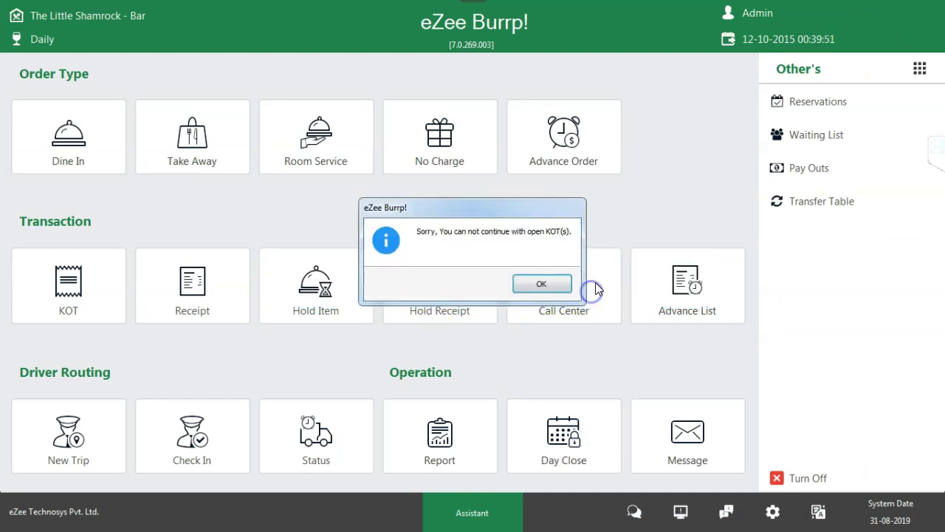
click(543, 287)
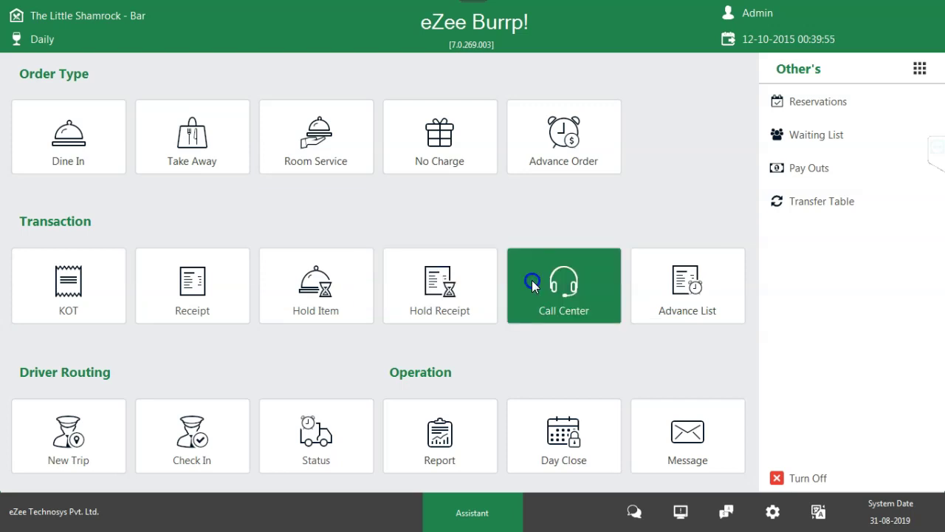
click(90, 303)
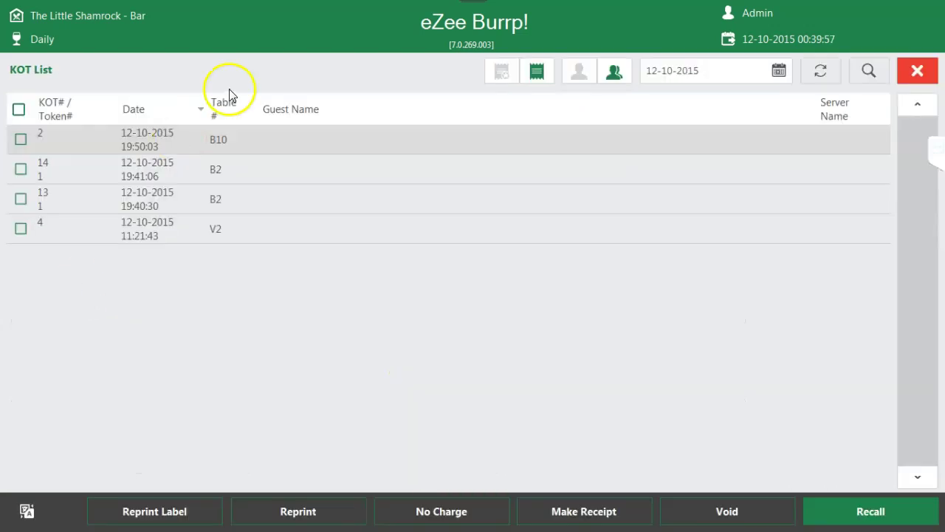
click(21, 139)
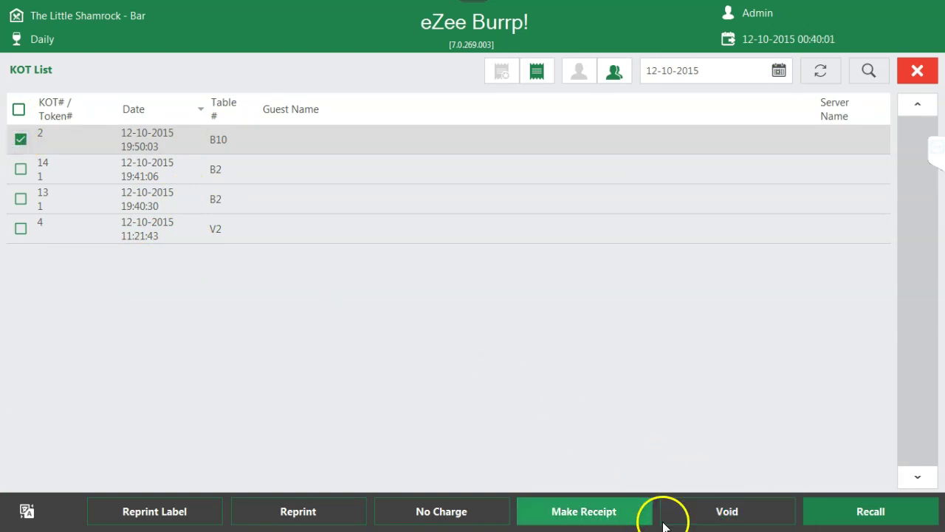
- Settle the B10 receipt with a 600.0000 cash payment, then select KOT 14 for table B2
click(591, 511)
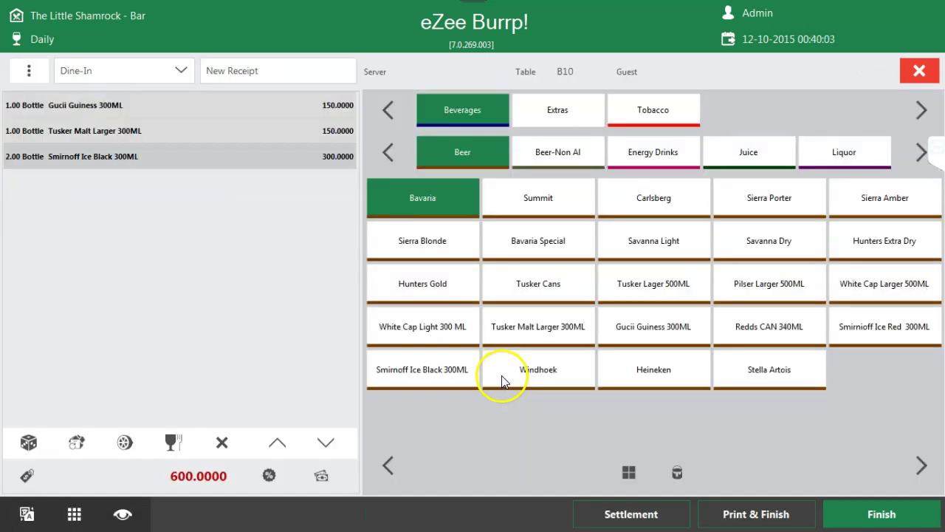
click(613, 511)
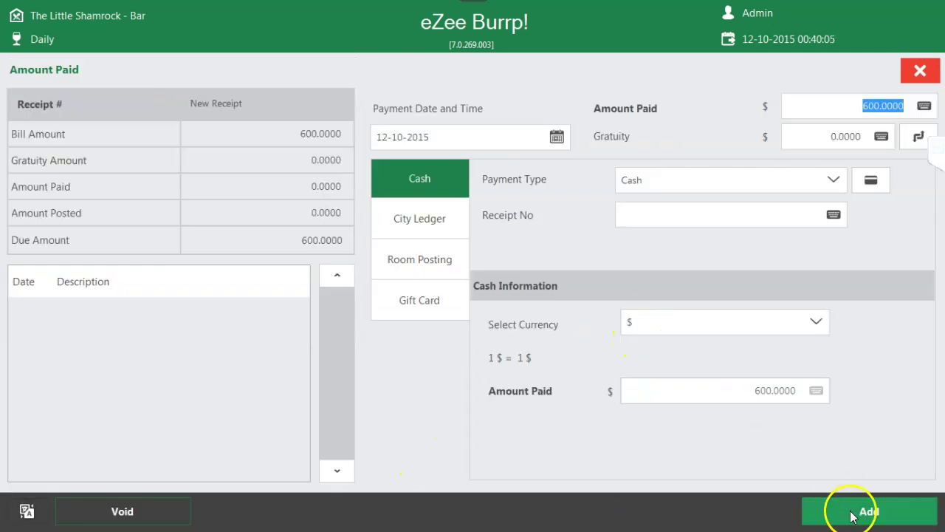
click(851, 516)
click(605, 284)
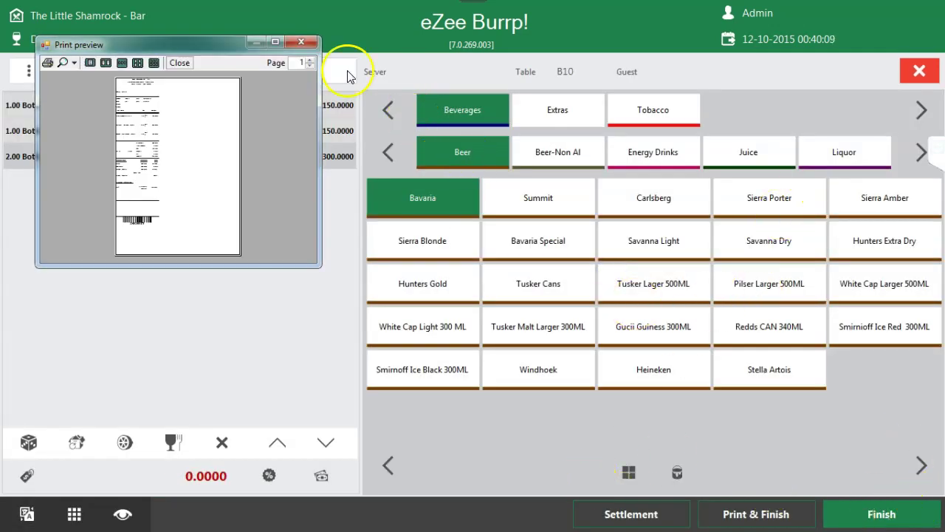
click(302, 42)
click(23, 140)
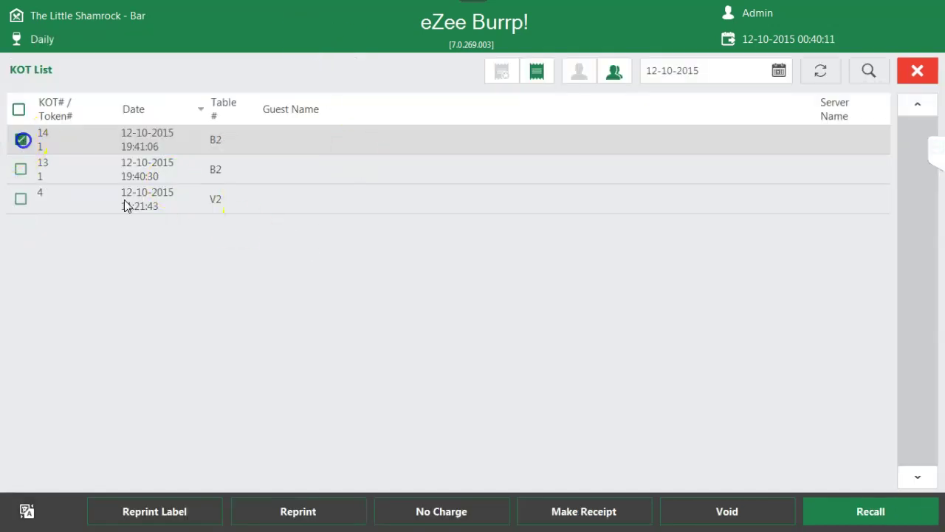
- Bill KOT 14 for table B2 and settle it with 909.0000 cash
click(610, 519)
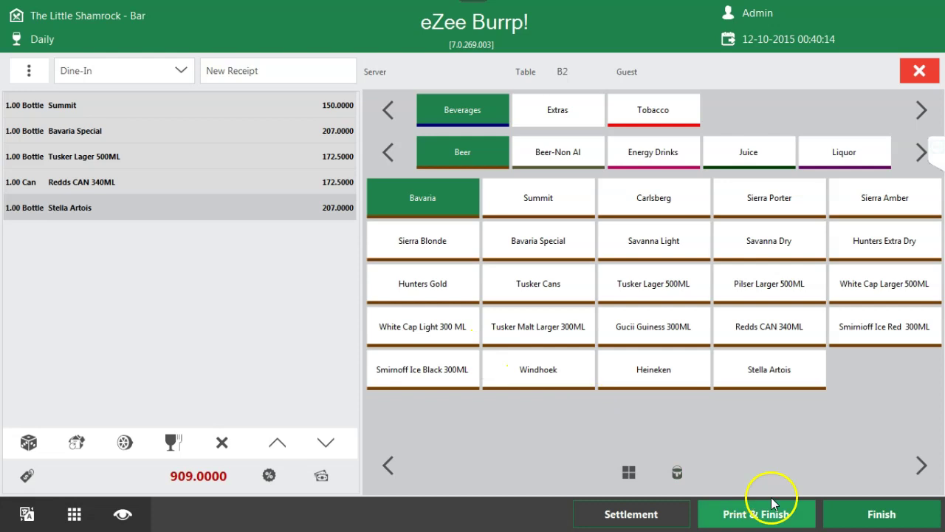
click(681, 519)
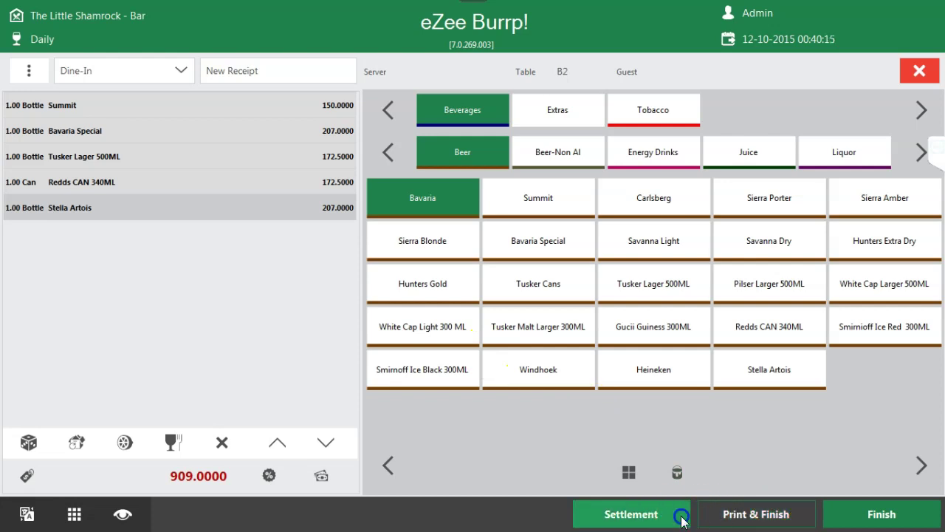
click(839, 512)
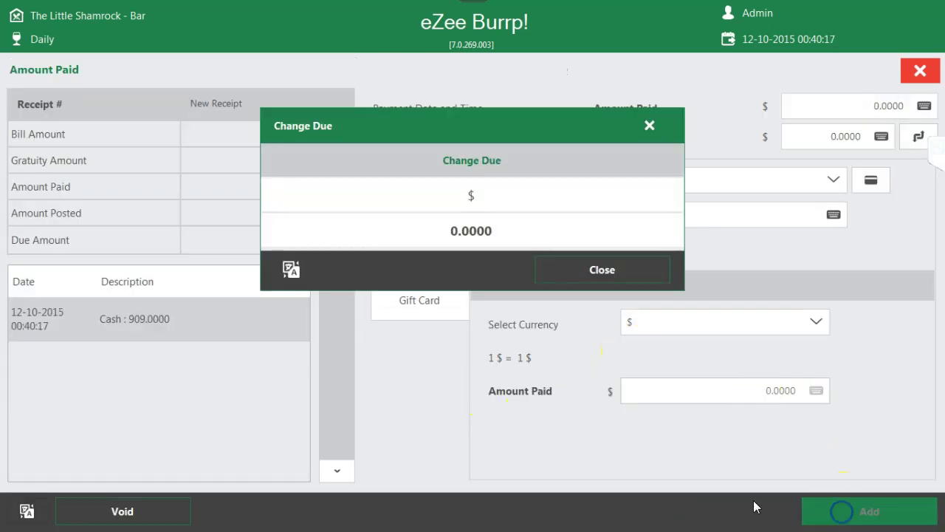
click(598, 257)
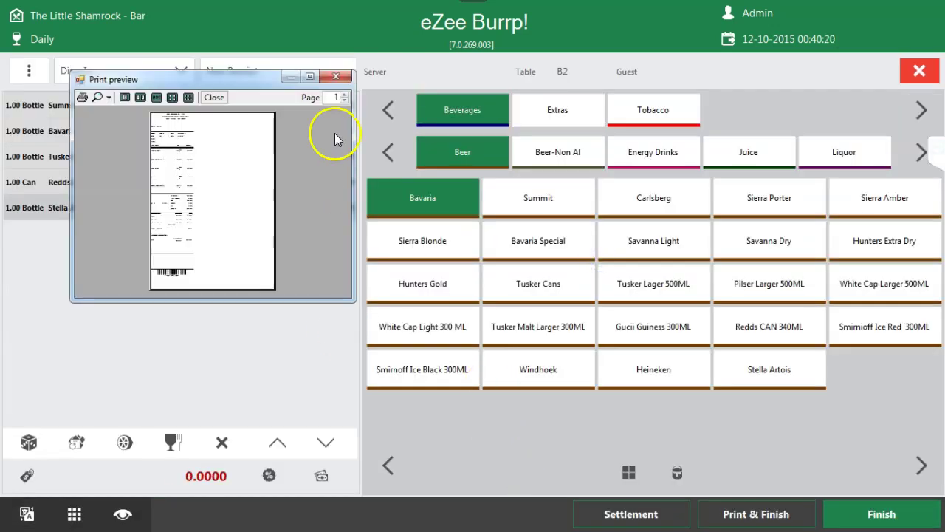
click(338, 76)
click(177, 142)
- Bill KOT 13 for table B2 and settle it with 380.0000 cash
click(20, 139)
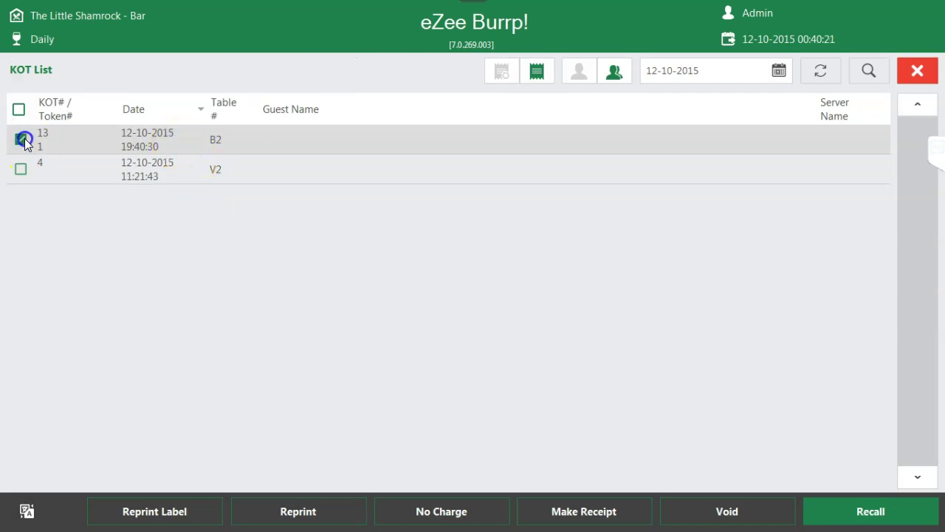
click(570, 517)
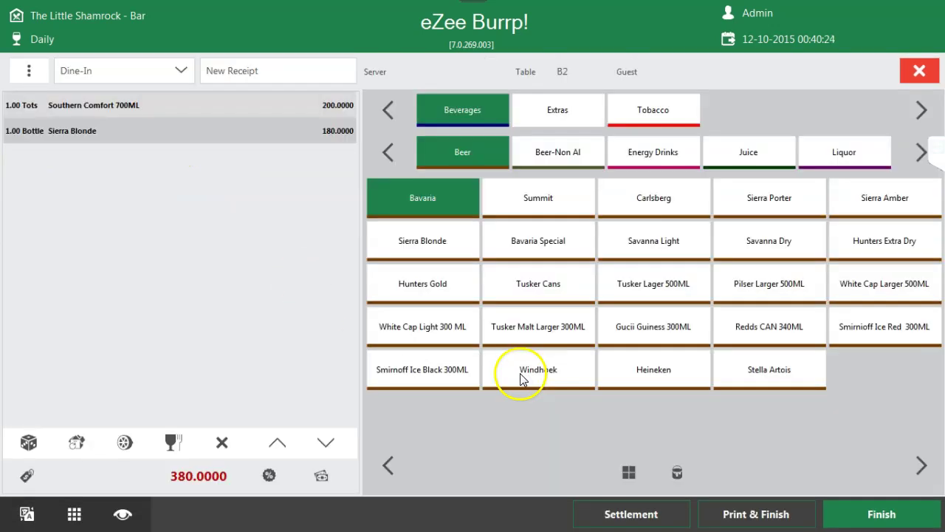
click(627, 511)
click(890, 516)
click(643, 278)
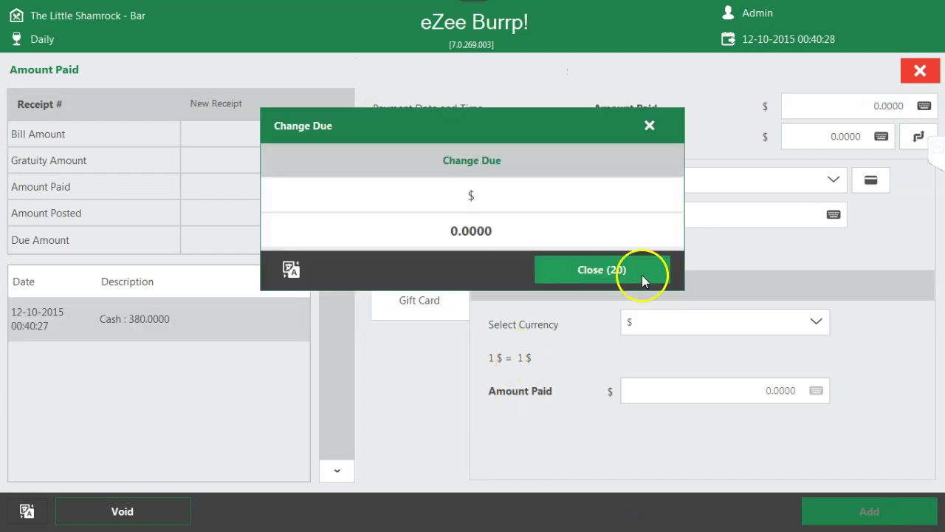
click(376, 115)
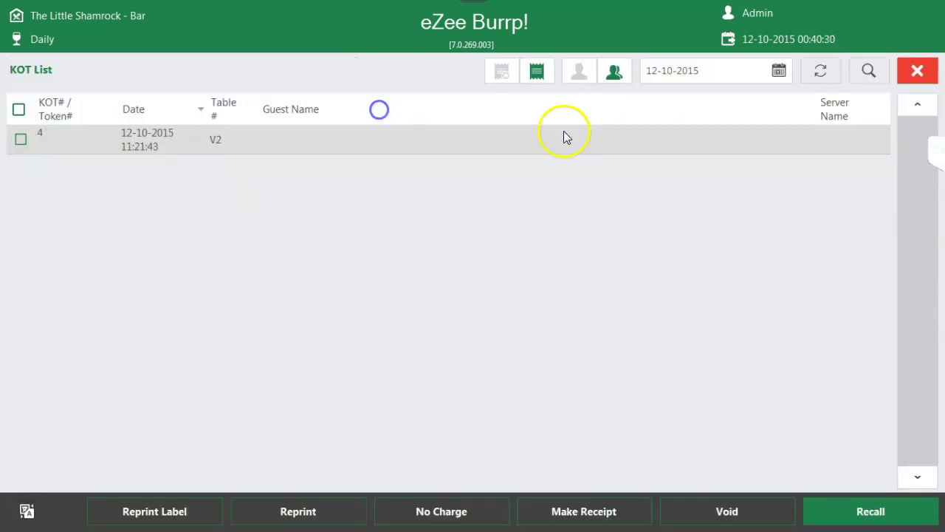
- Bill KOT 4 for table V2 with 220.0000 cash, then leave the KOT list and start Day Close
click(21, 138)
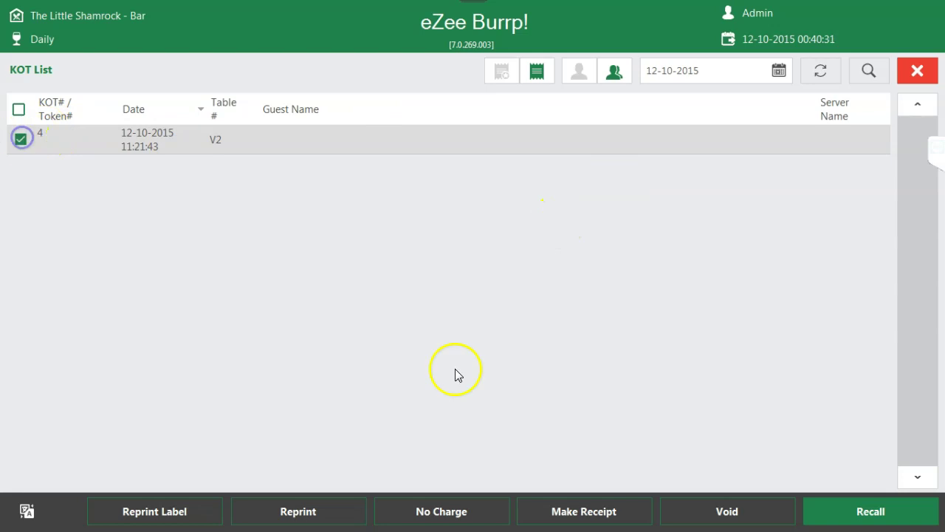
click(602, 520)
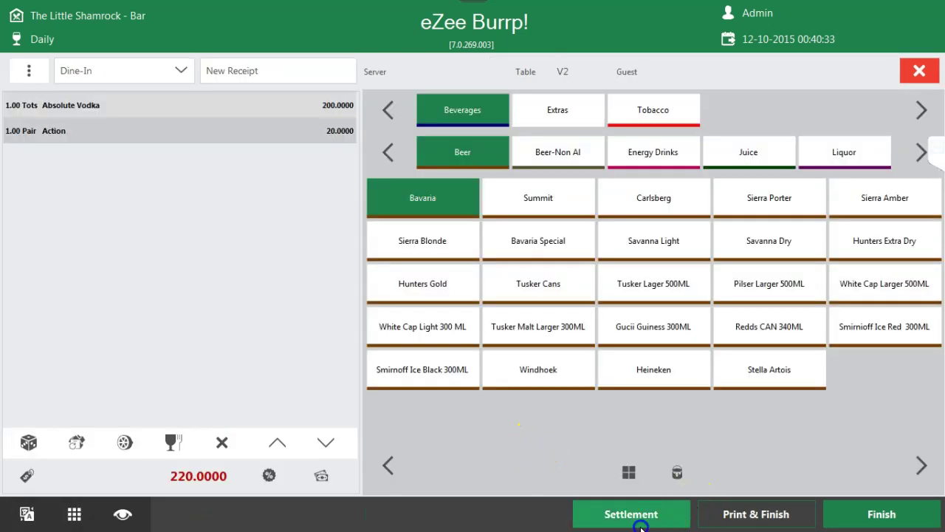
click(640, 520)
click(869, 511)
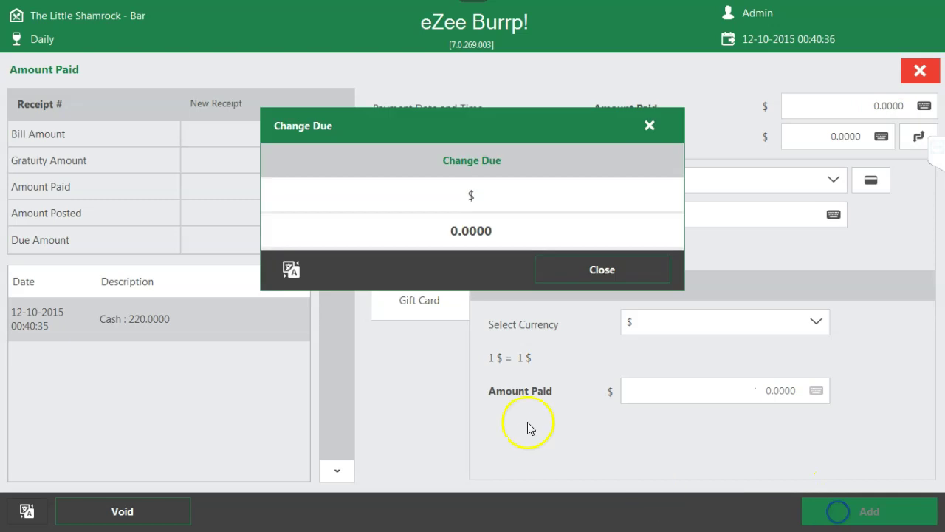
click(600, 269)
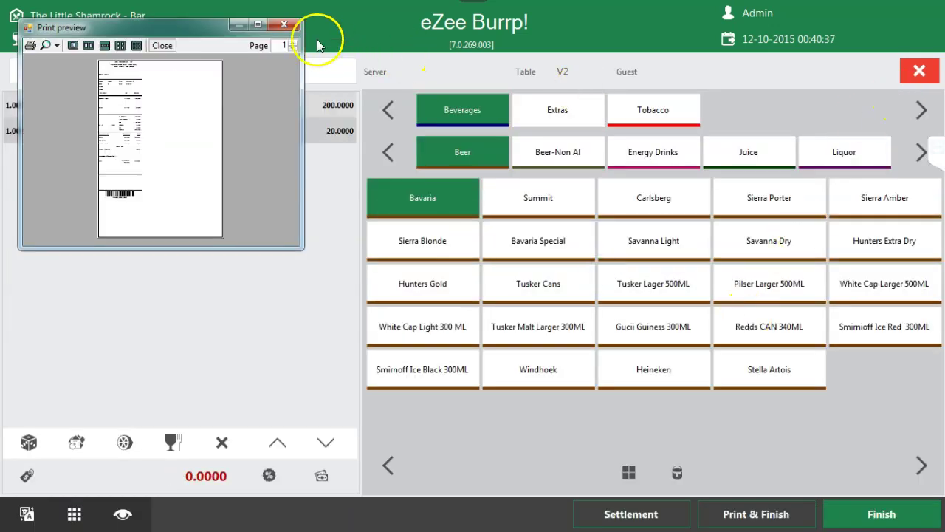
click(286, 26)
click(926, 83)
click(538, 423)
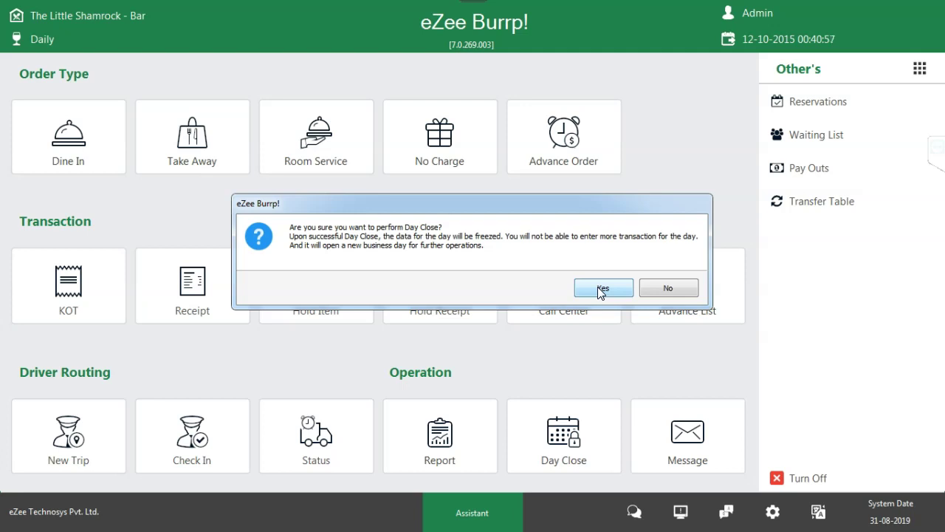
- Confirm the Day Close and acknowledge the warning that unsettled receipts block it
click(599, 290)
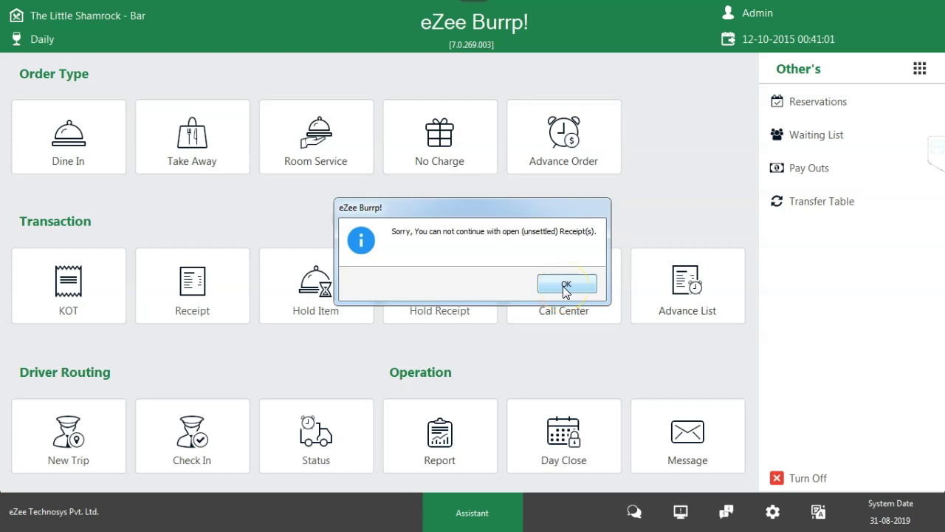
click(566, 286)
- Settle receipt REC16 with a 494.5000 cash payment
click(193, 295)
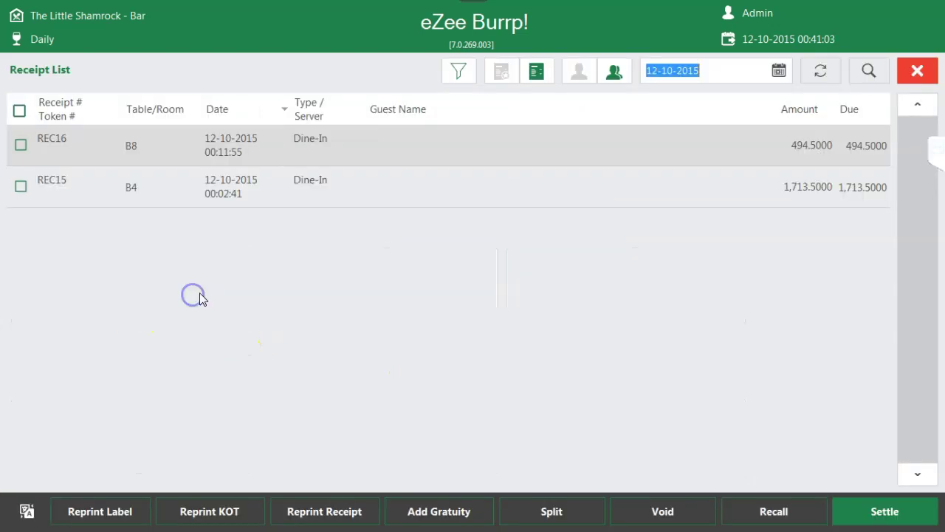
click(20, 145)
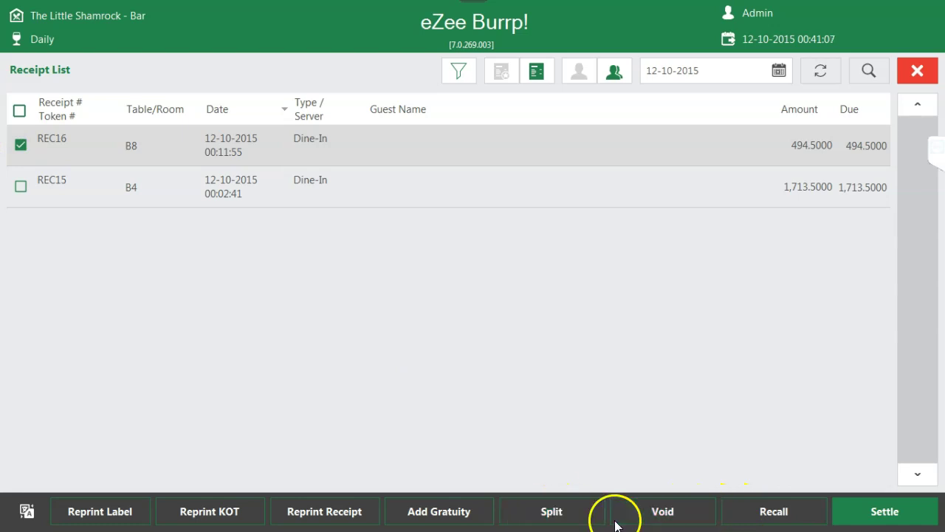
click(879, 513)
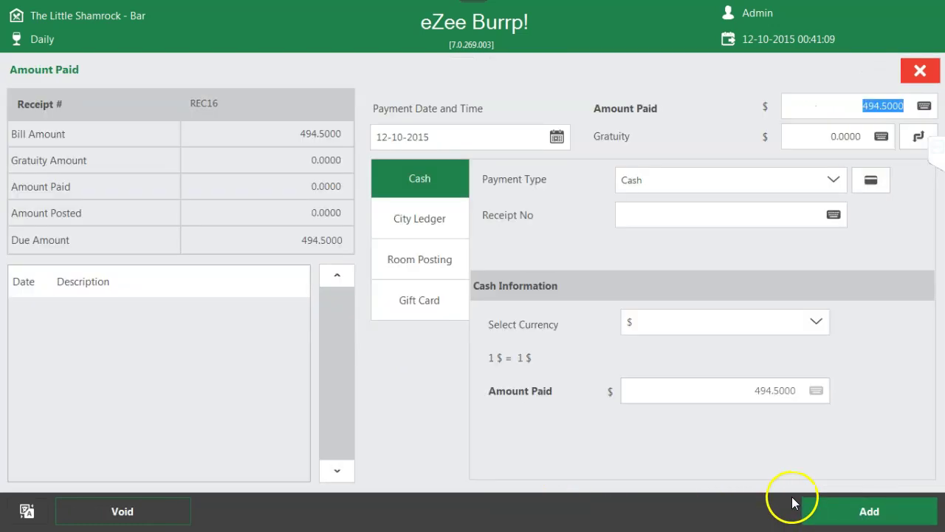
click(865, 512)
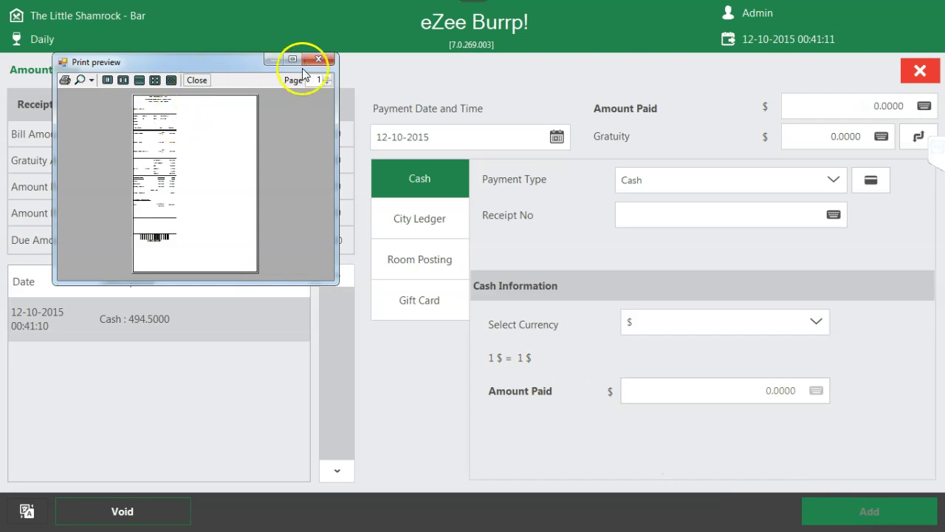
click(318, 59)
click(618, 271)
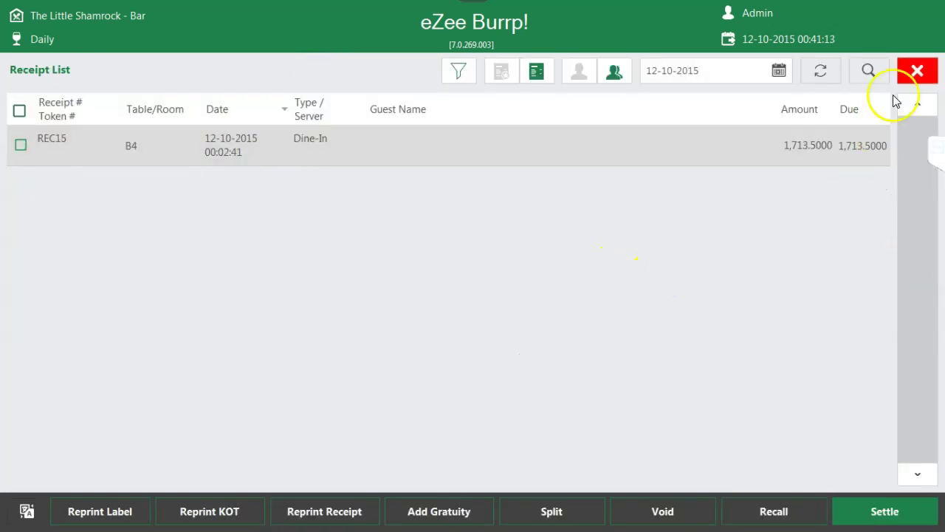
click(905, 72)
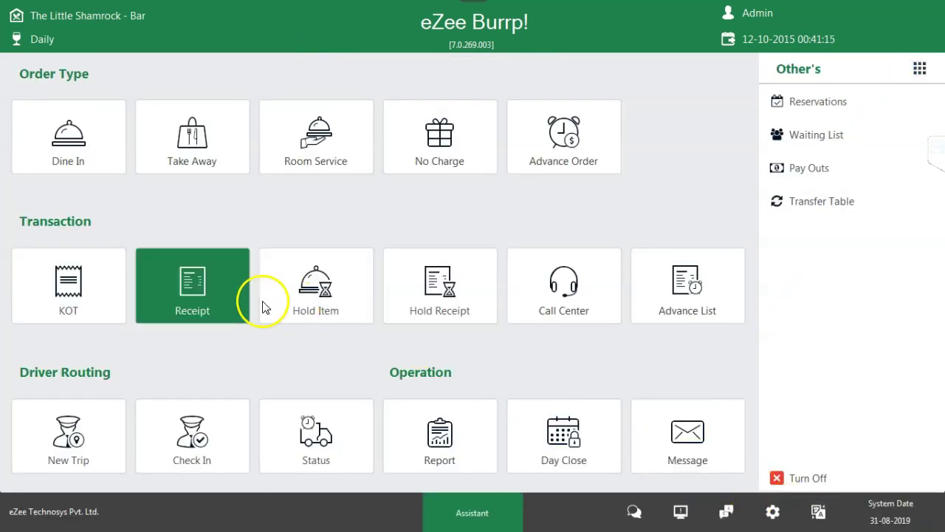
- Settle receipt REC15 with a 1713.5000 cash payment and close the empty Receipt List
click(244, 303)
click(20, 145)
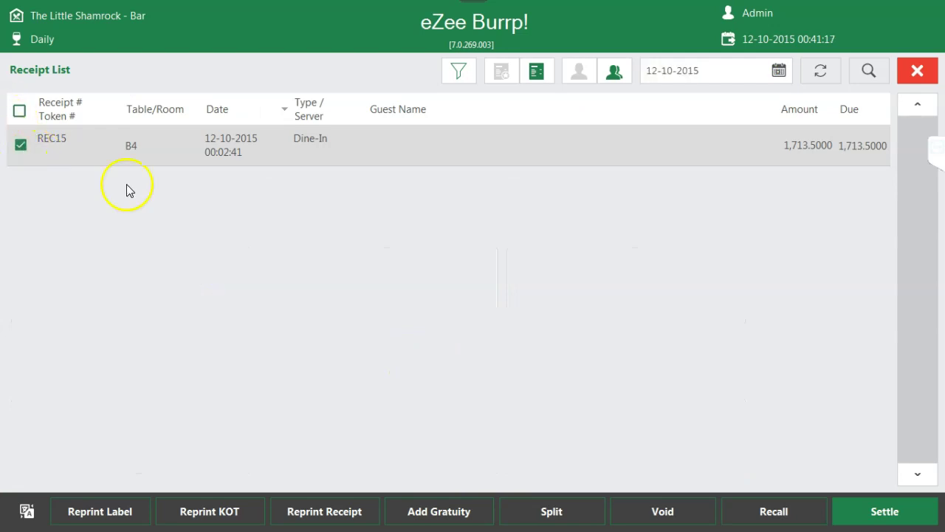
click(881, 511)
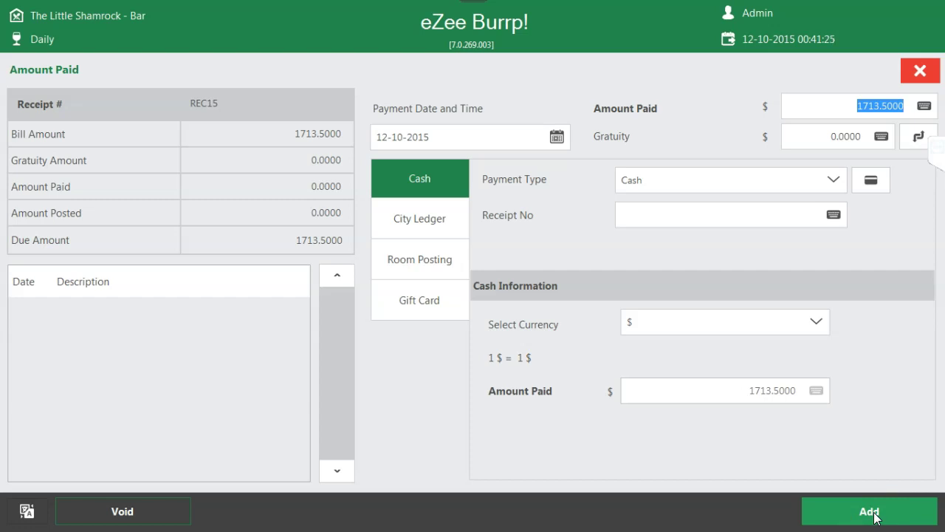
click(874, 514)
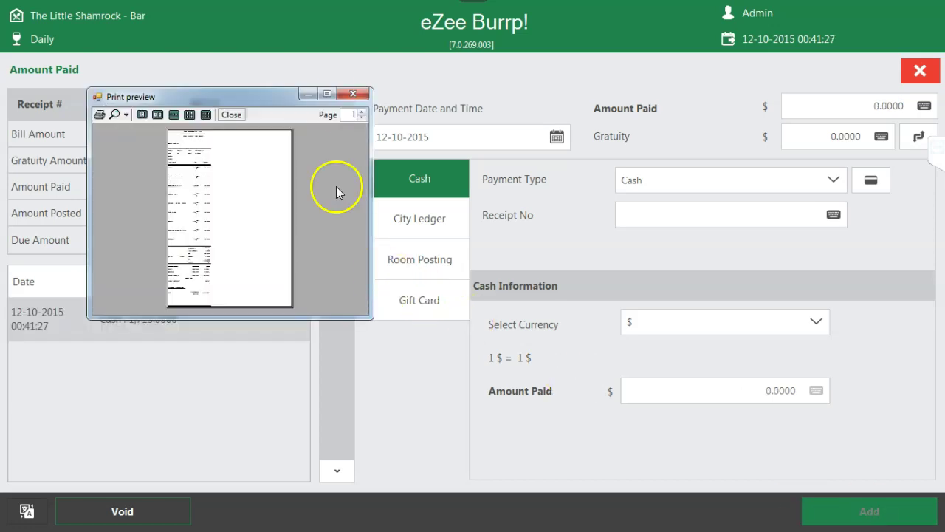
click(360, 96)
click(629, 269)
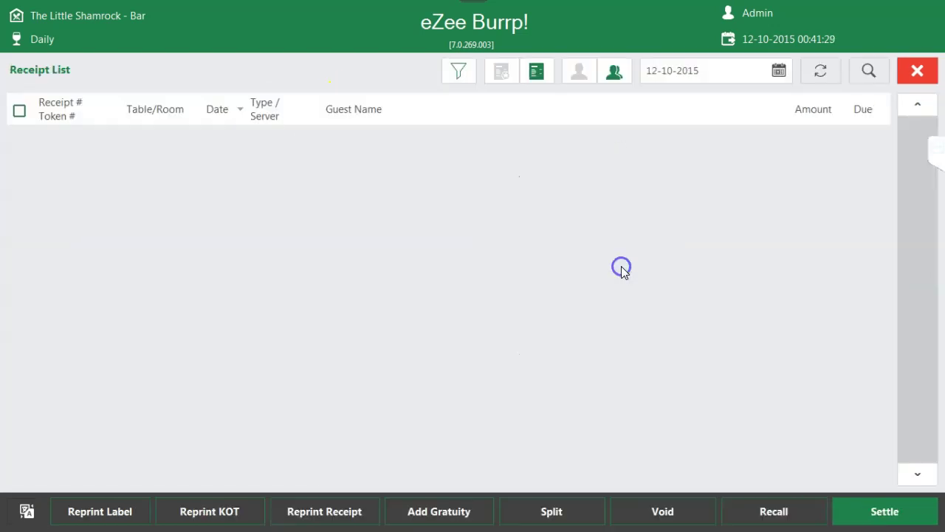
click(916, 71)
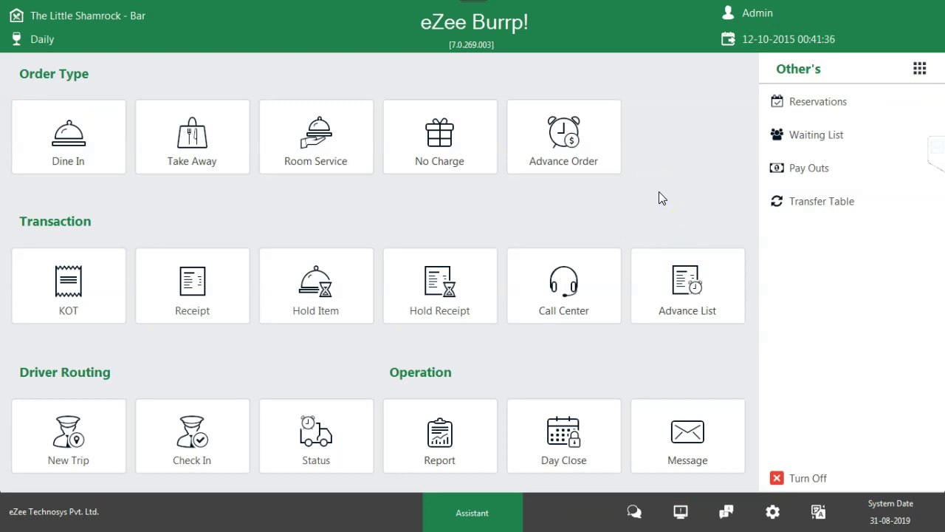
- Run Day Close again, opening business day 13-10-2015 and dismissing the completion and date-mismatch notices
click(601, 402)
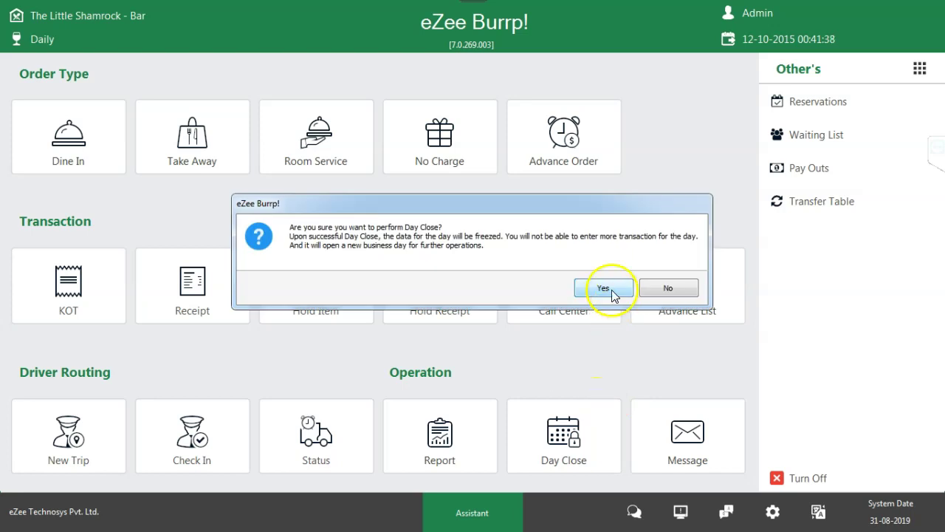
click(603, 289)
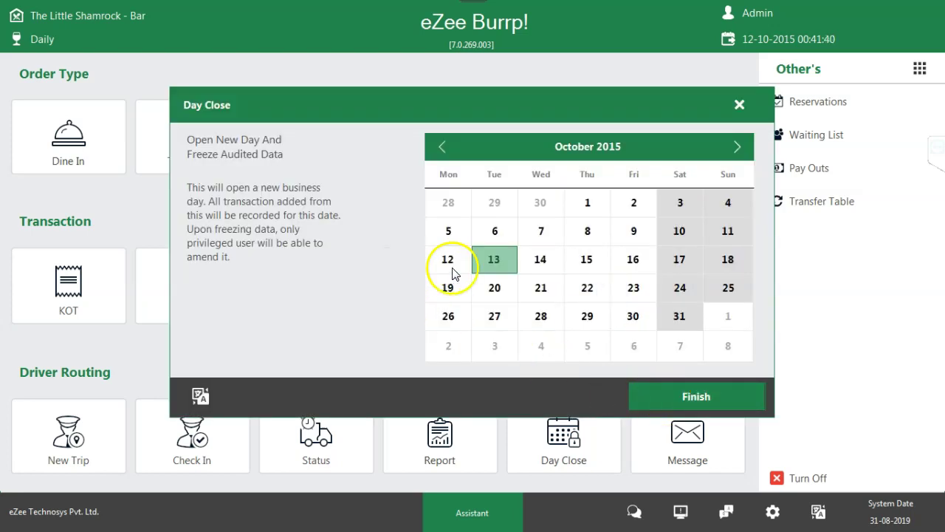
click(682, 402)
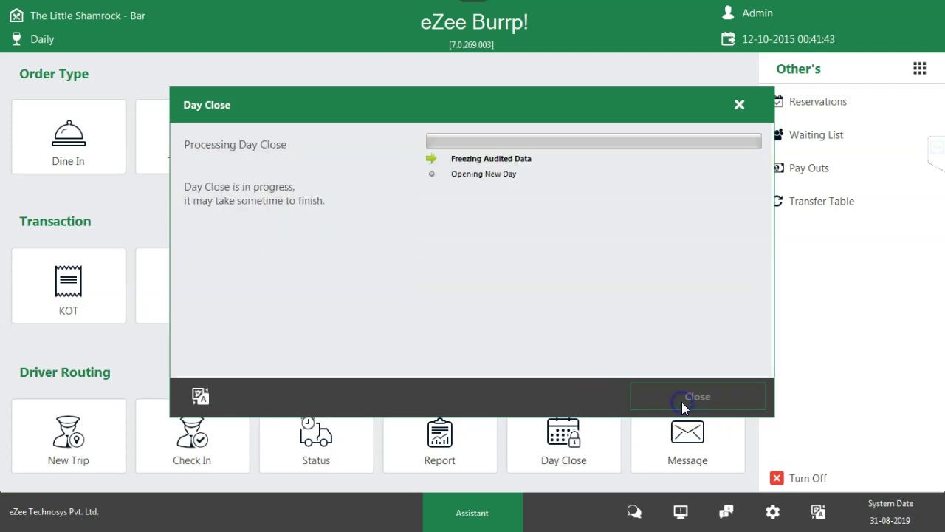
click(599, 288)
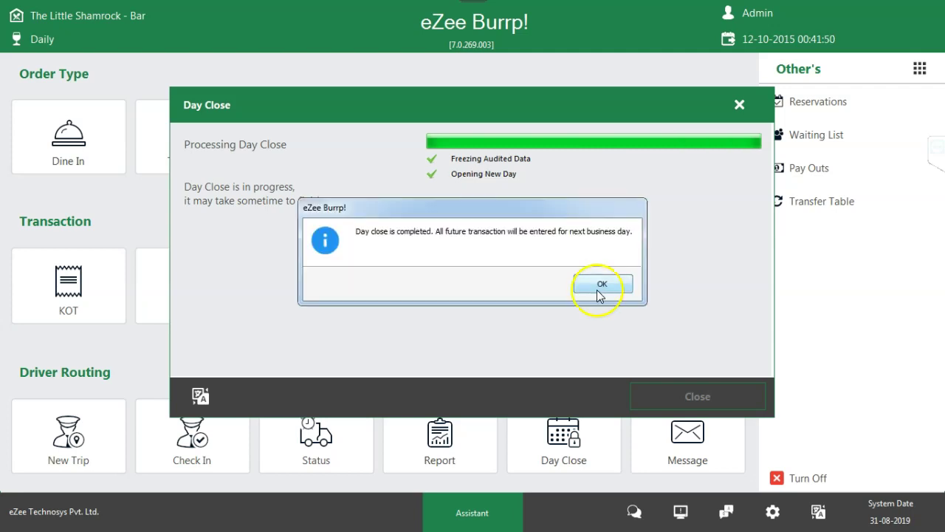
click(599, 313)
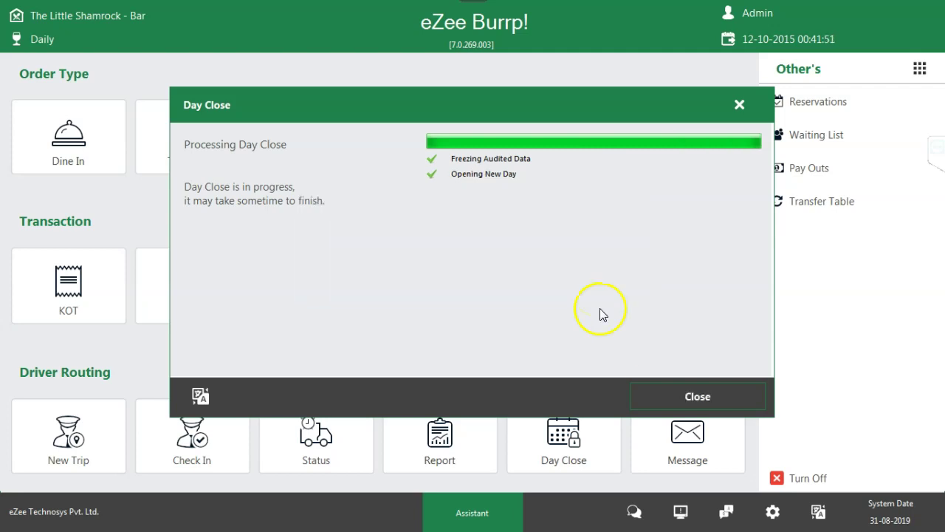
click(639, 284)
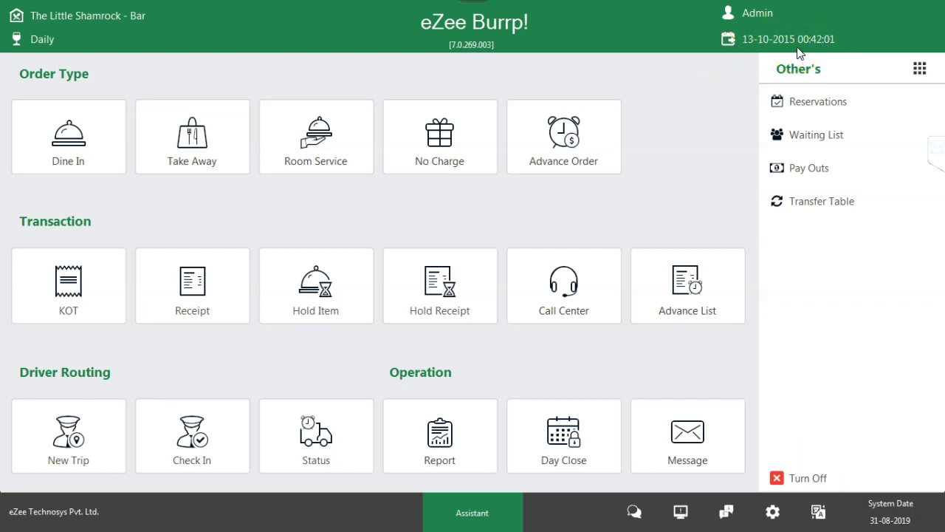
click(777, 477)
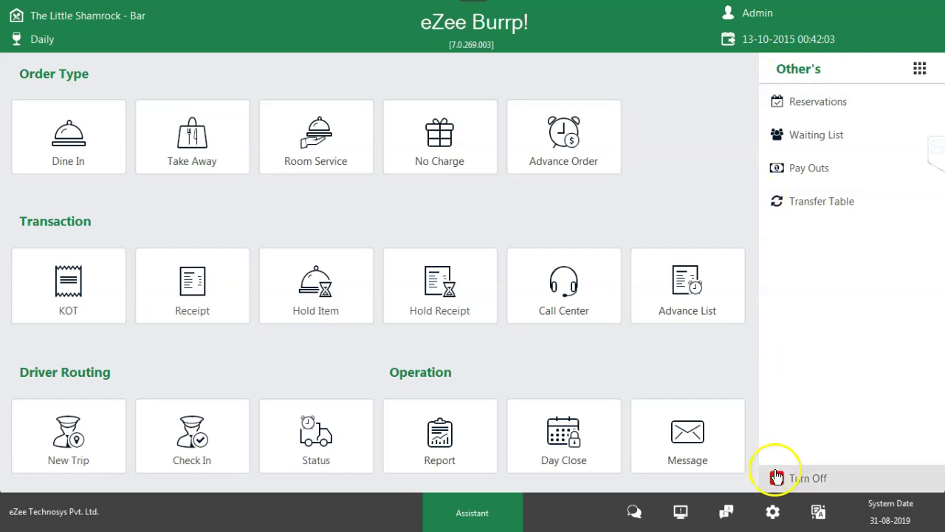
click(459, 279)
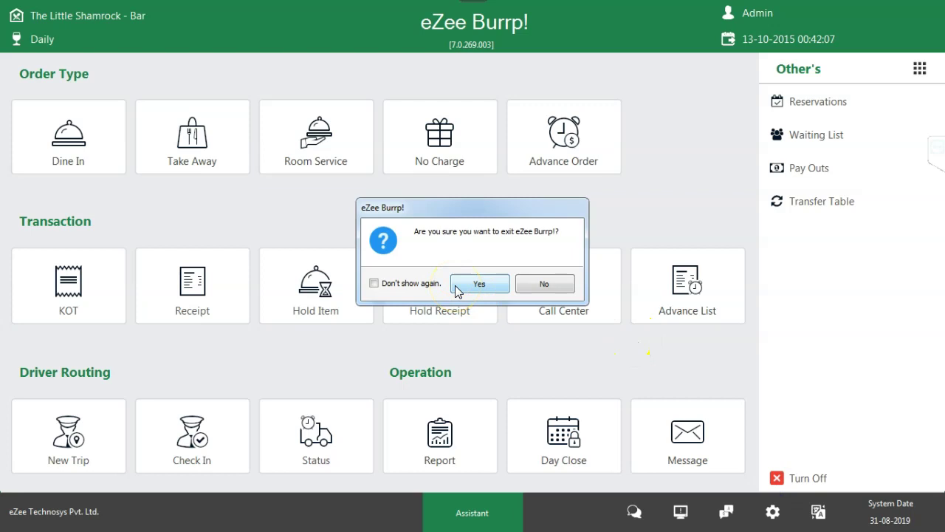
click(540, 285)
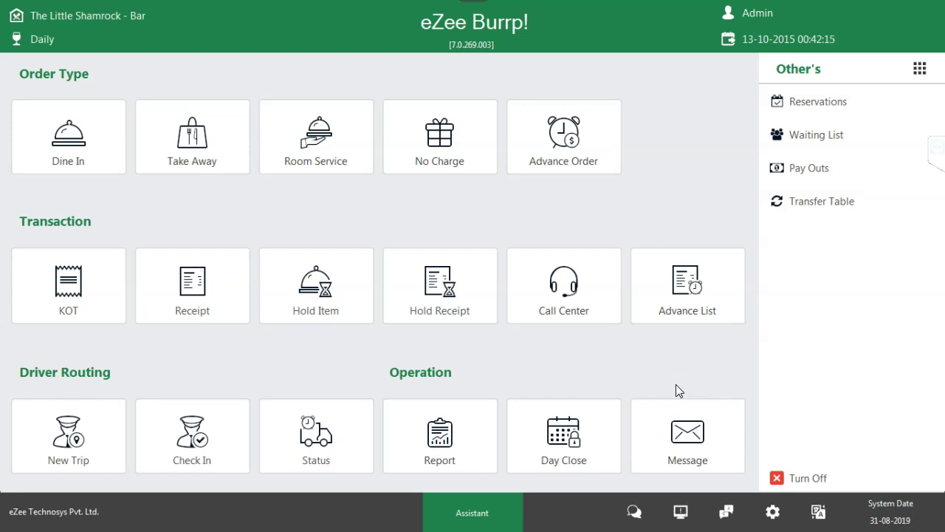
click(658, 368)
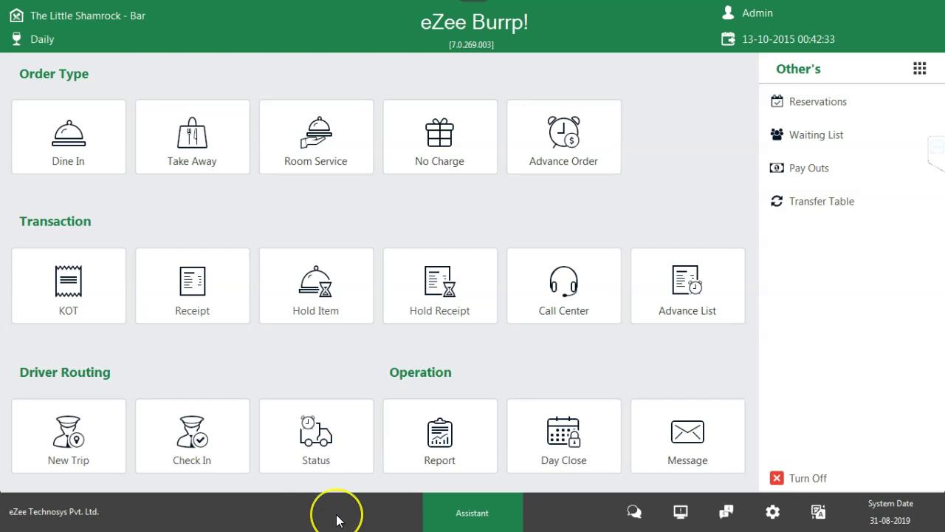
key(super)
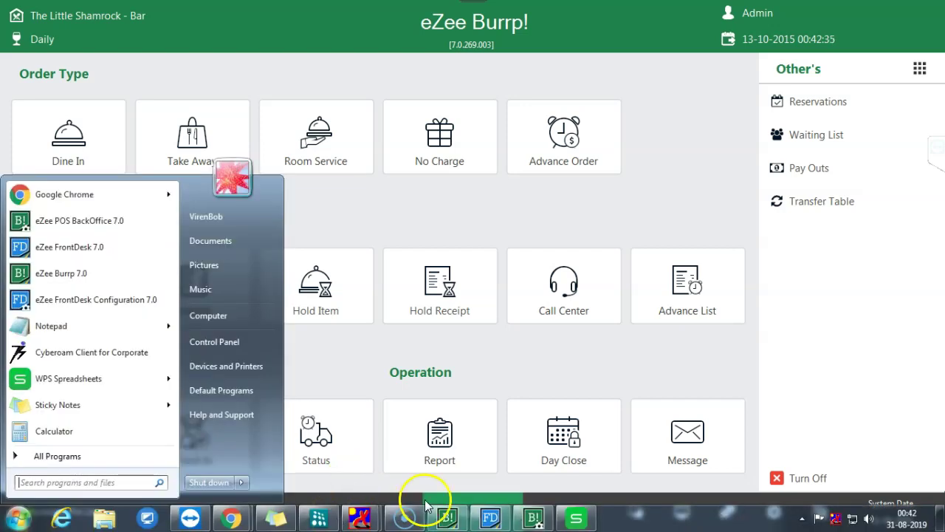
click(534, 518)
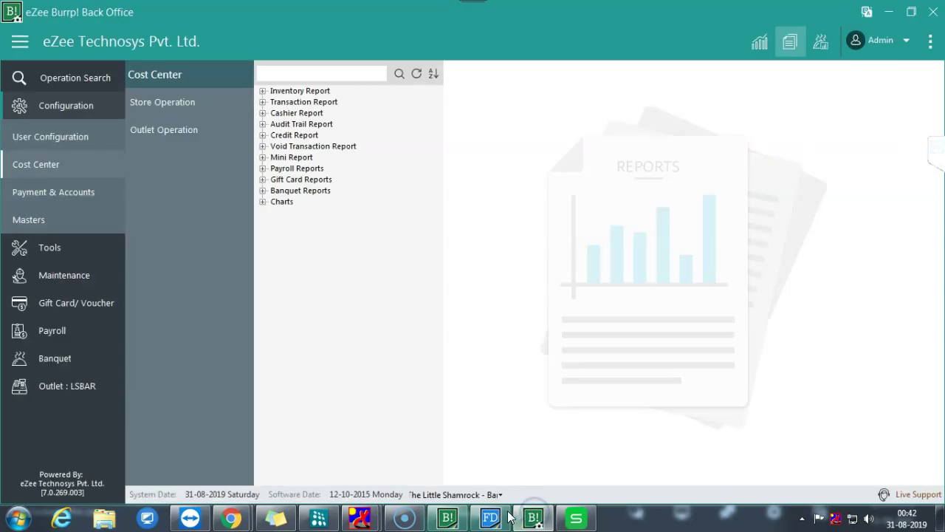
click(867, 12)
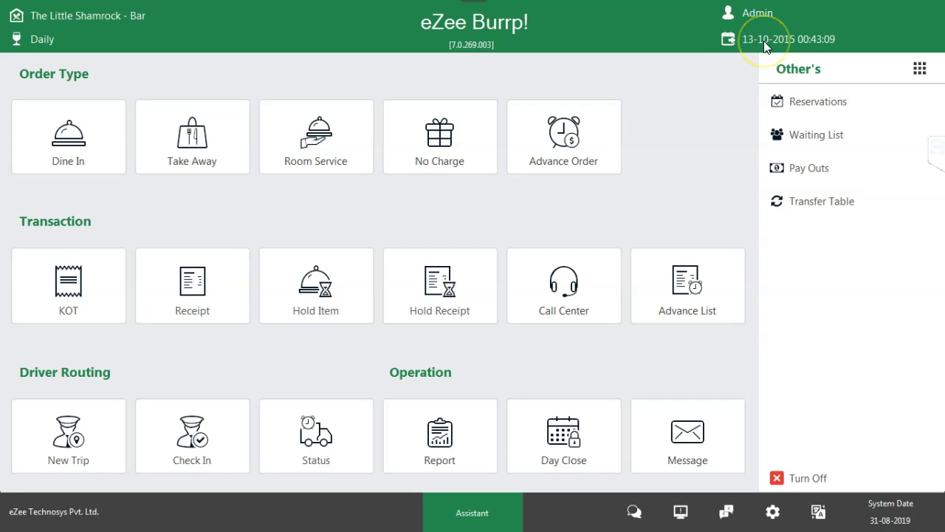
- Switch the POS outlet to Massimo Ristorante and accept its 27-07-2019 business date warning
click(77, 17)
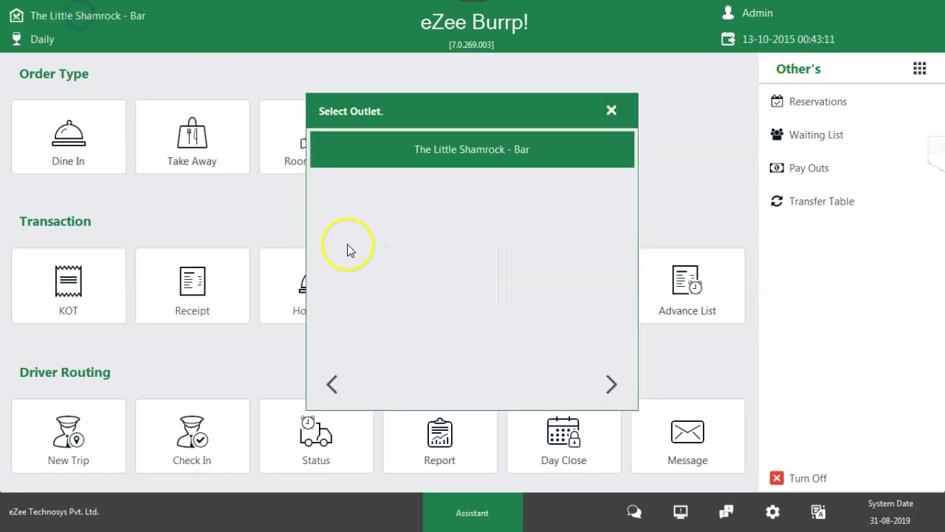
click(333, 384)
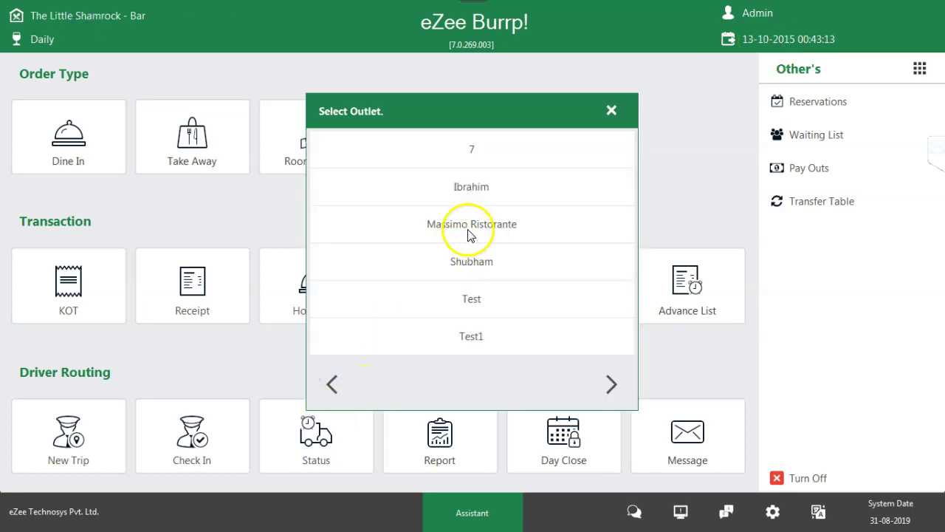
click(469, 228)
click(642, 285)
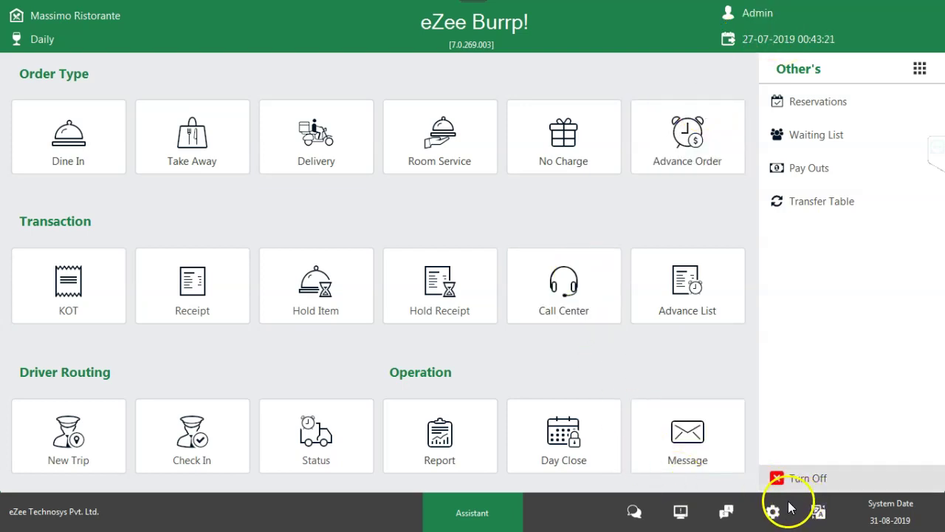
- In Back Office, run MultiOutlet Night Audit and dismiss the date-mismatch notice
key(super)
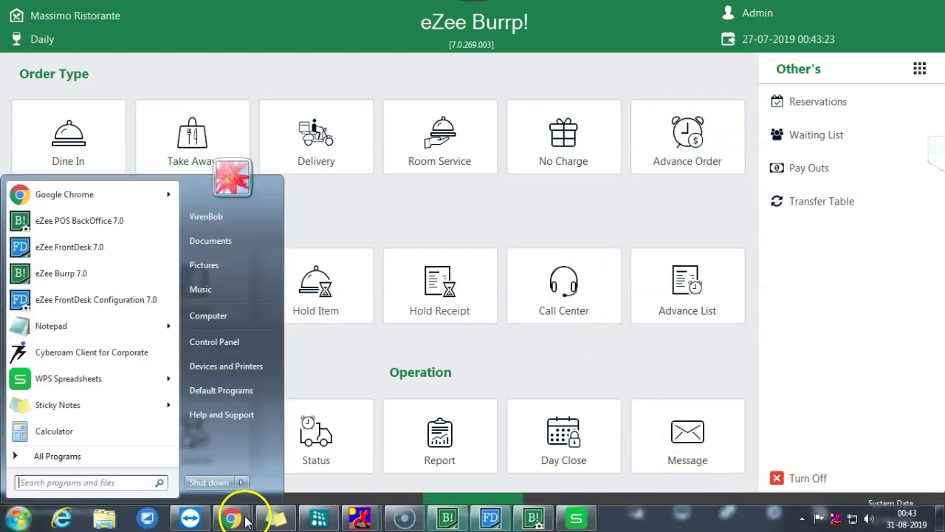
click(533, 518)
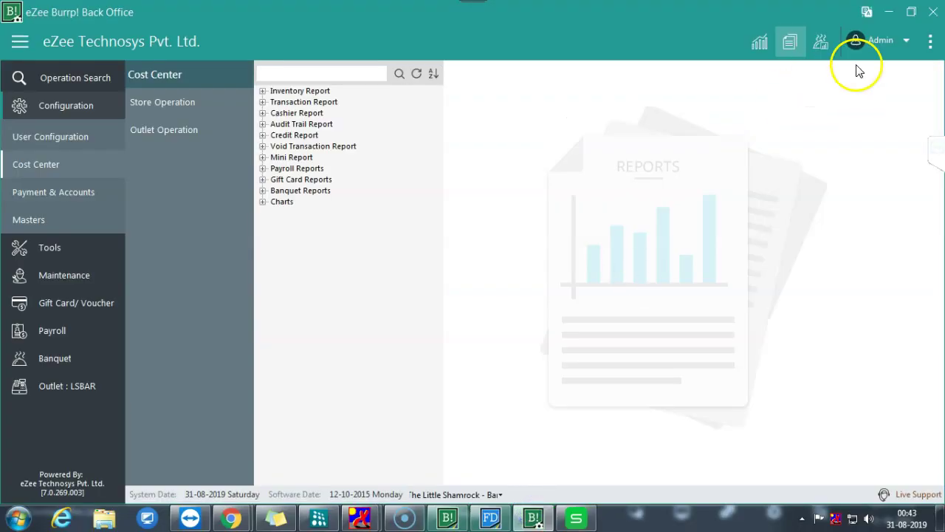
click(930, 42)
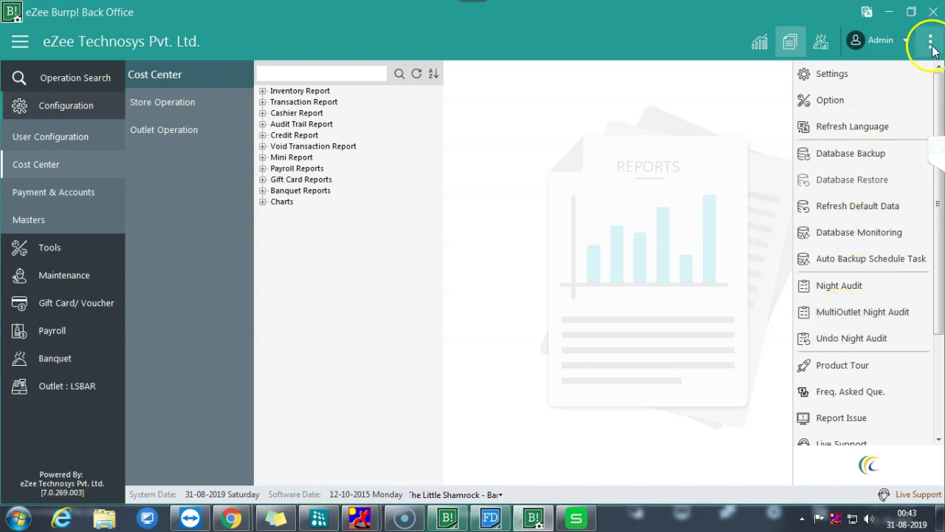
click(835, 318)
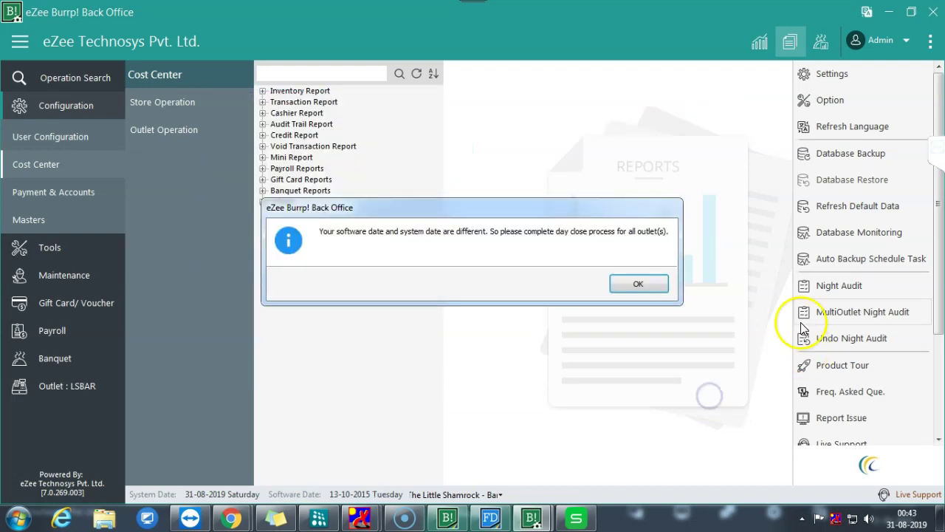
click(640, 285)
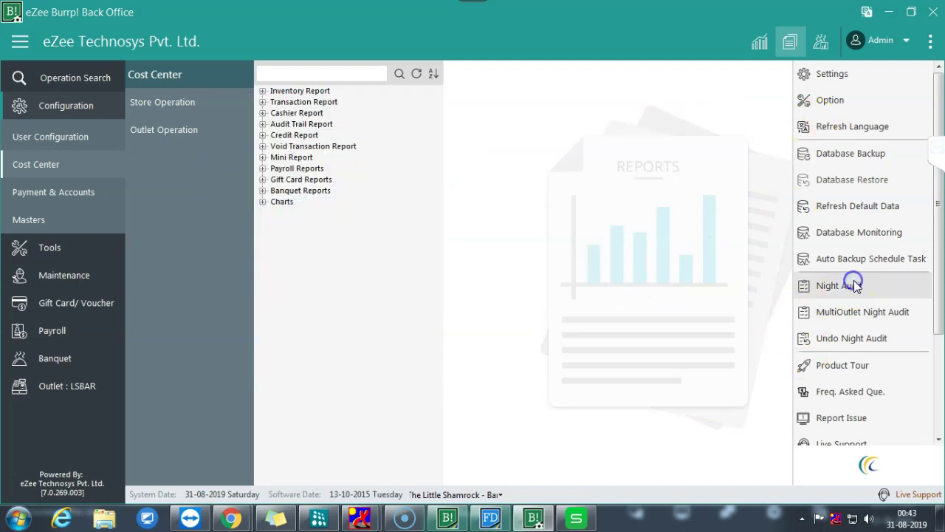
- Start the outlet Night Audit, cancel the wizard, then close Back Office and its Cashier Report
click(854, 276)
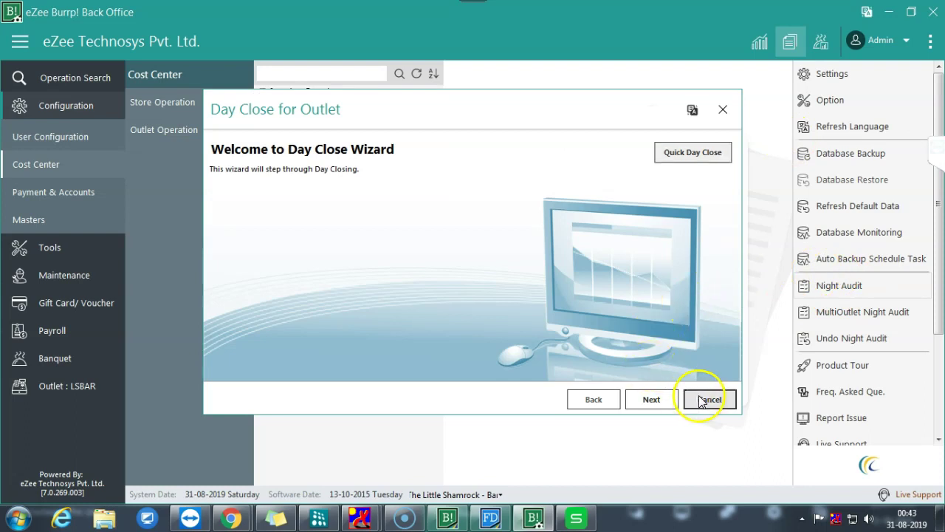
click(705, 400)
click(662, 285)
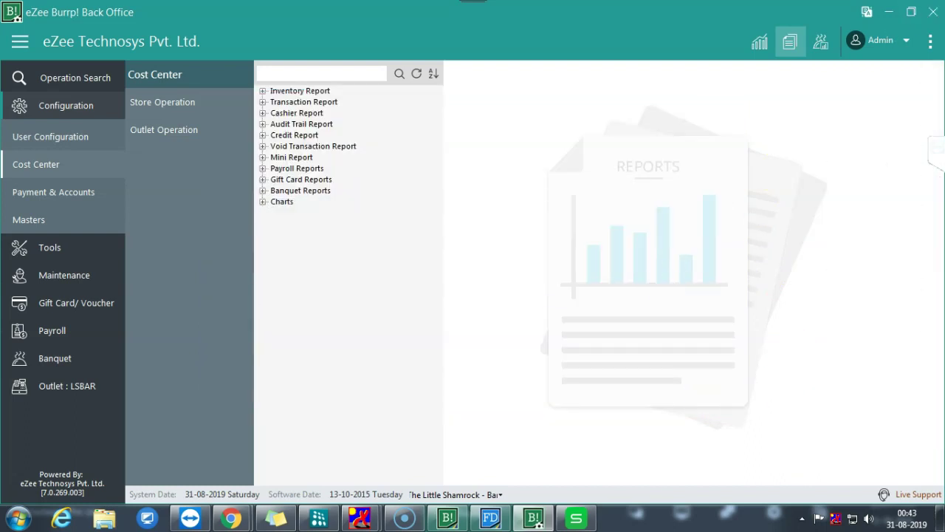
click(934, 16)
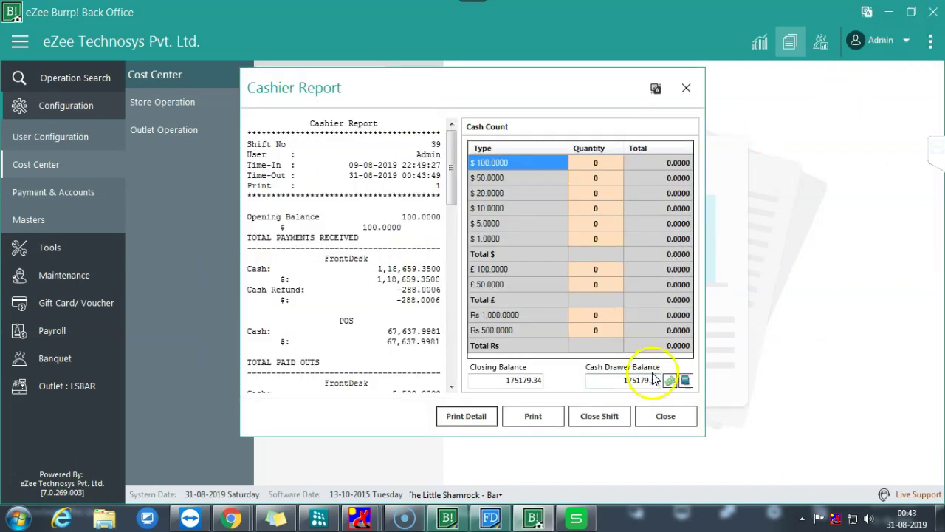
click(667, 418)
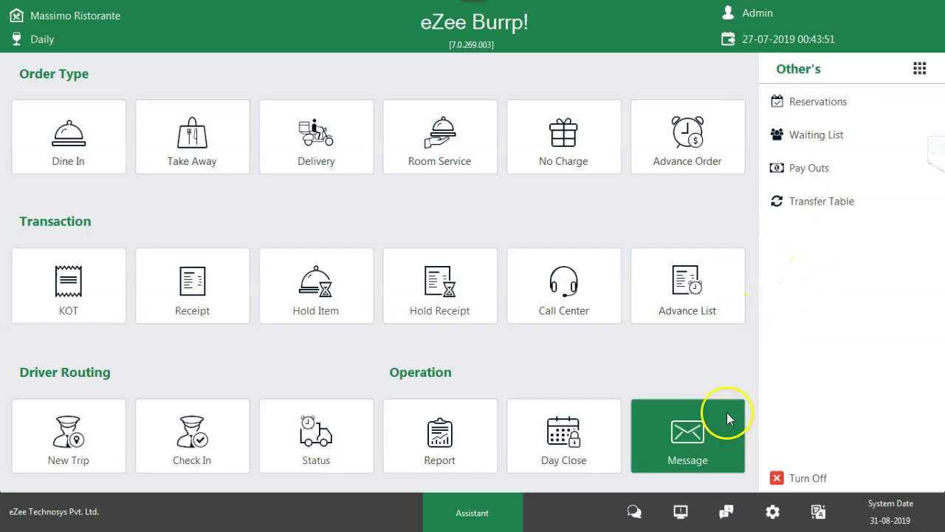
- Turn off the POS, confirming the exit and closing the Cash Drawer Count
click(791, 474)
click(480, 283)
click(823, 515)
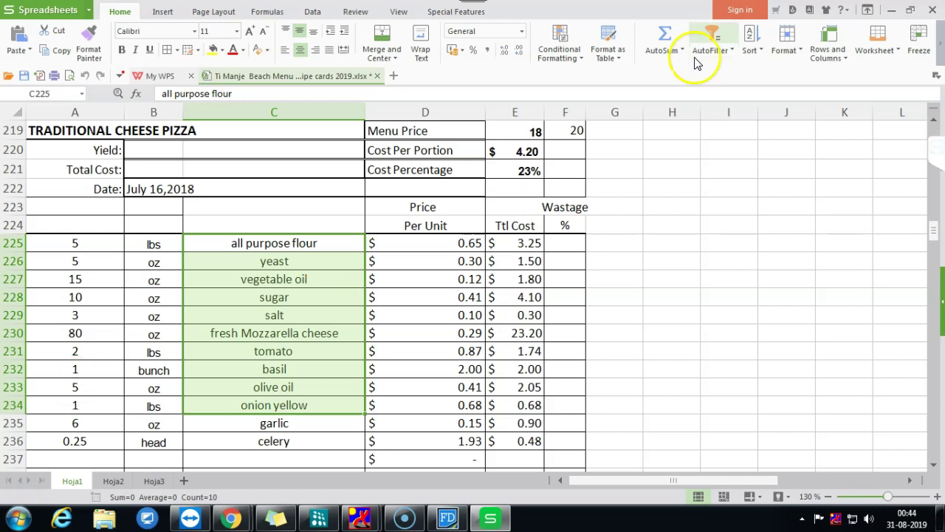
- Save and close the recipe-card workbook, then view Gmail's Training label
click(933, 9)
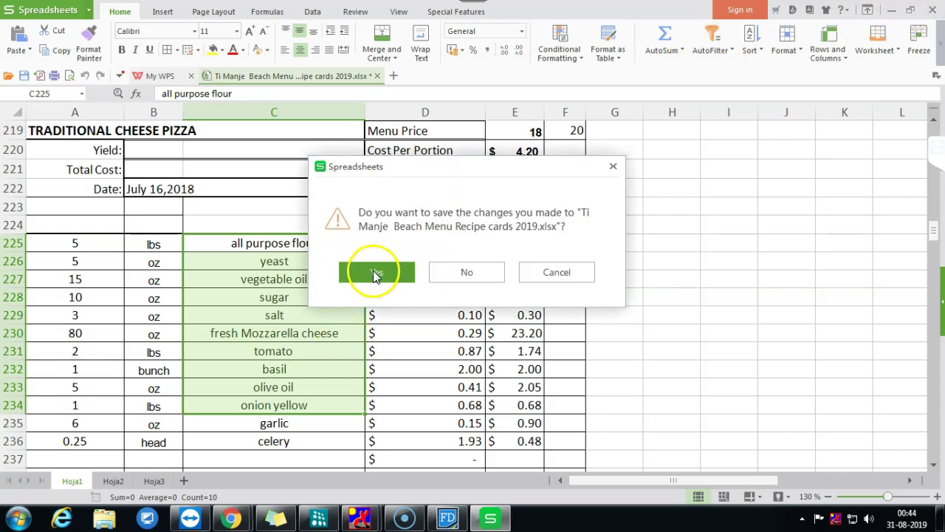
click(375, 274)
scroll(547, 380, up, 10)
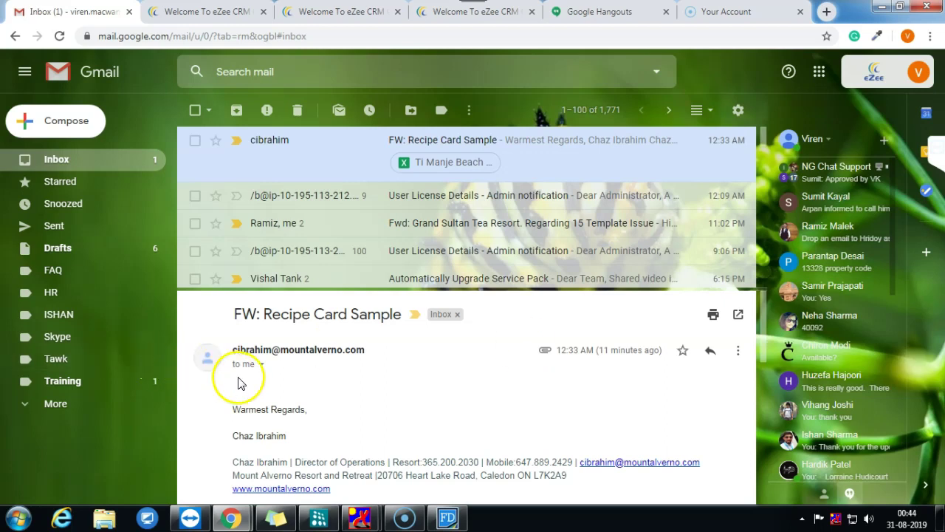
click(71, 386)
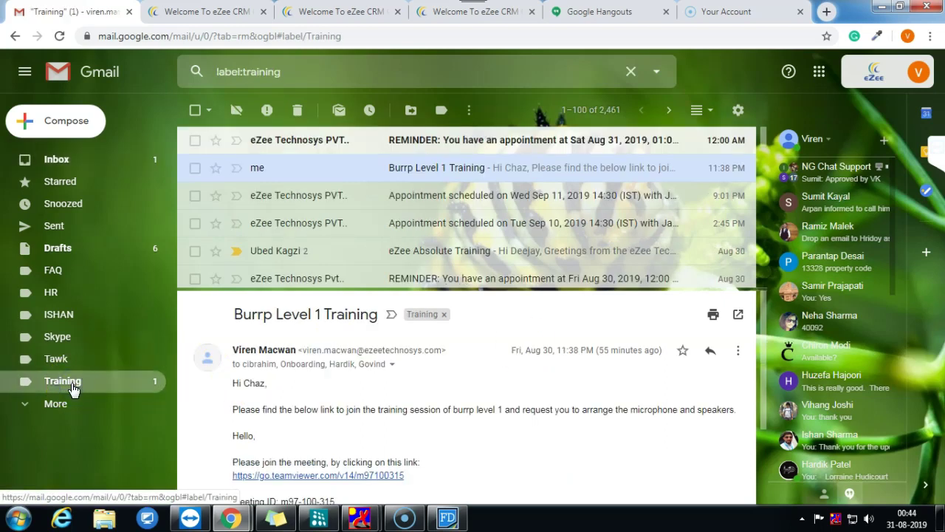